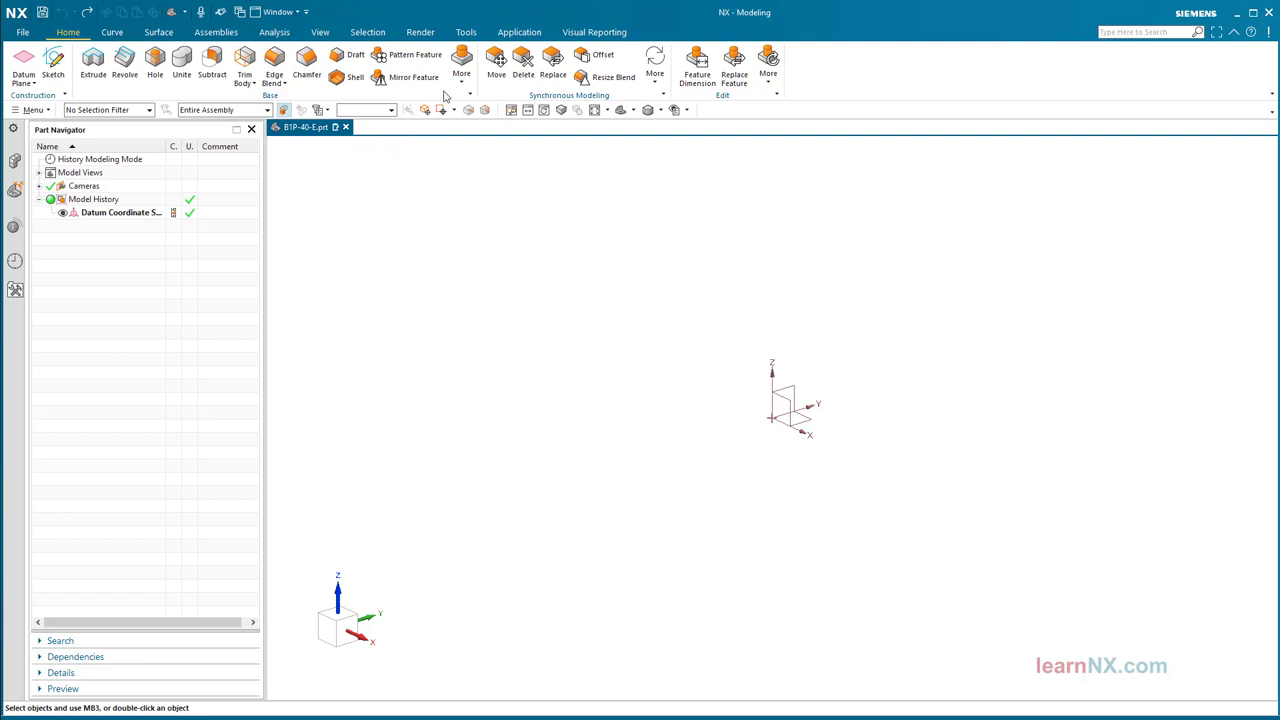
Create a cylinder with 50 mm diameter and 100 mm height along the ZC axis at the origin.
left_click(461, 80)
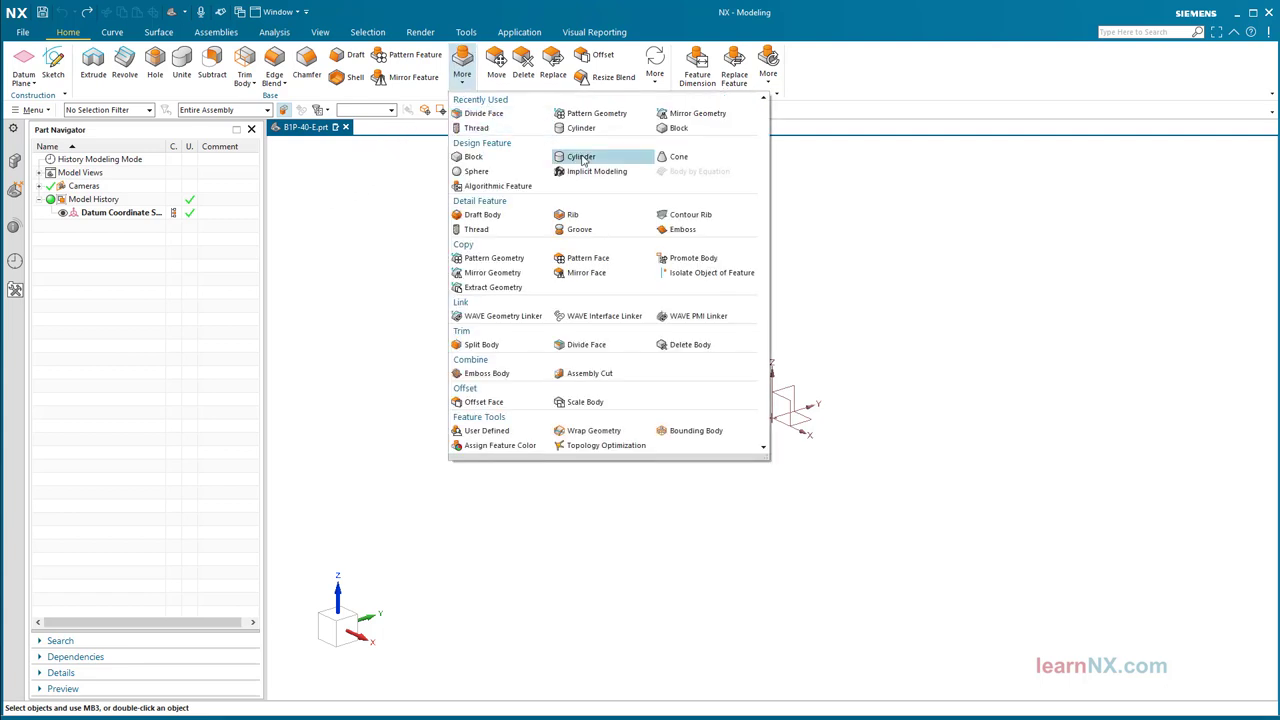
left_click(581, 157)
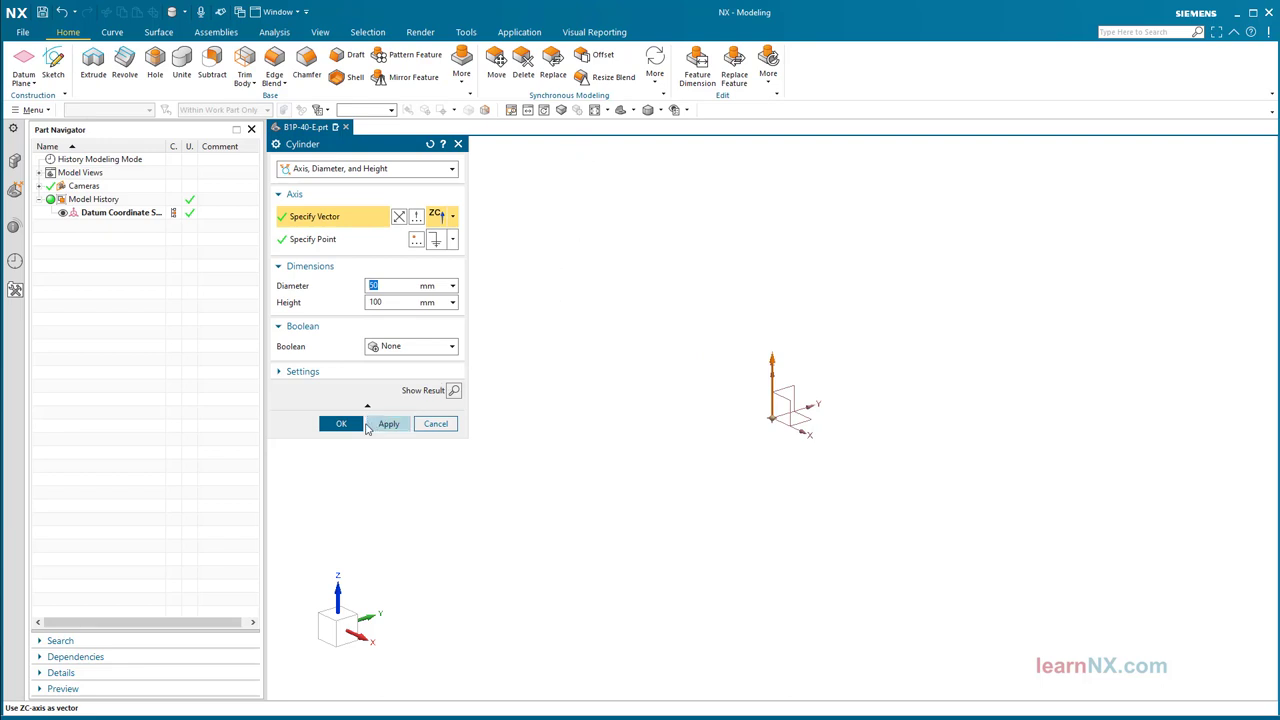
left_click(349, 427)
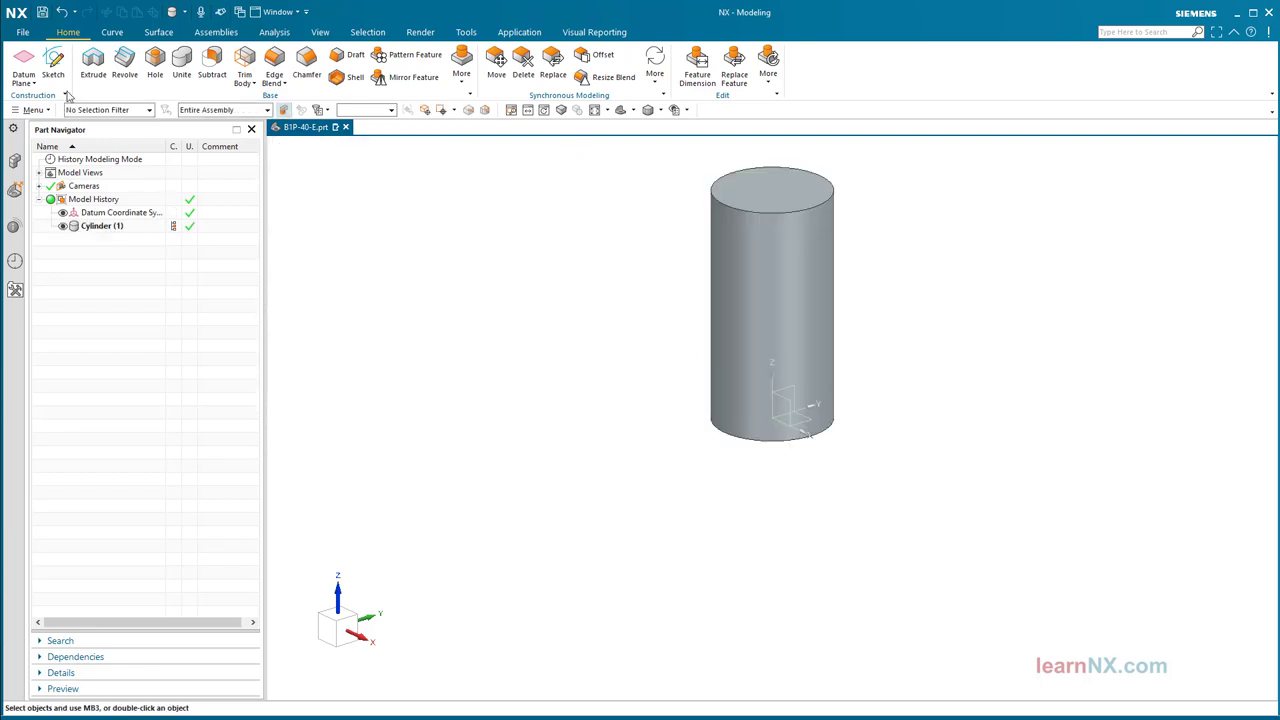
Create an associative inferred datum plane tangent to the cylinder's lateral face.
left_click(24, 62)
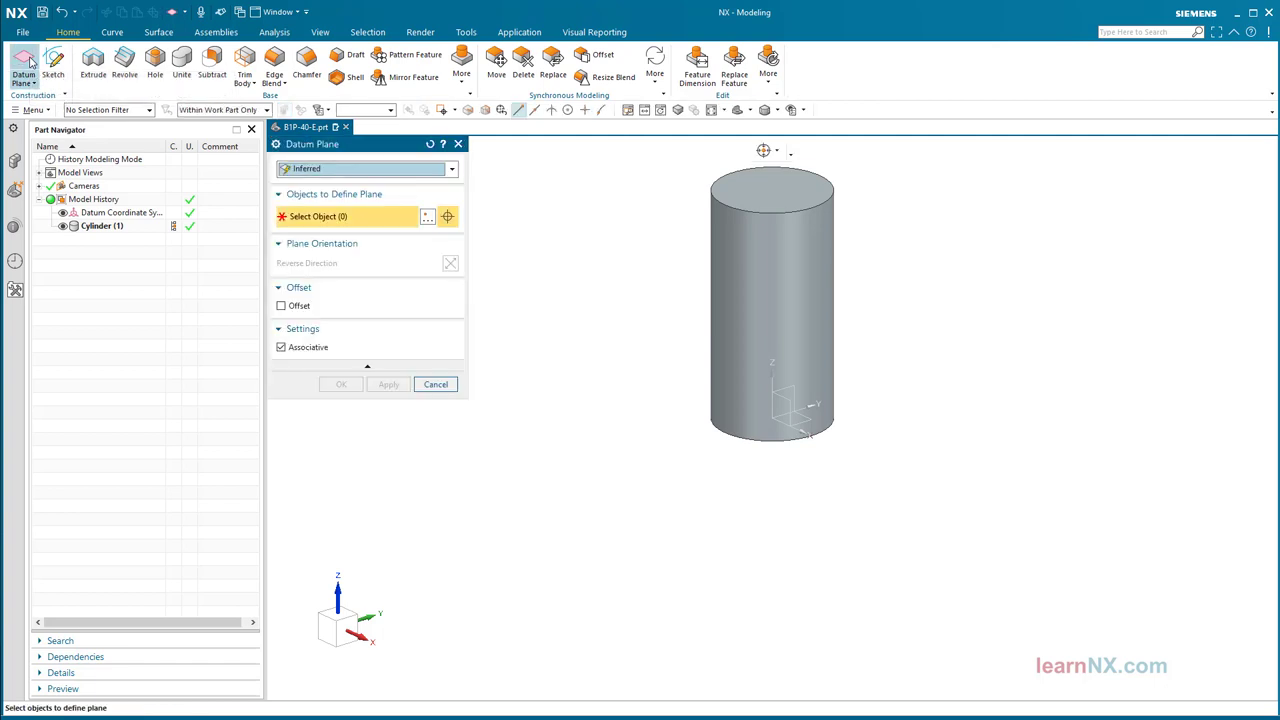
left_click(815, 345)
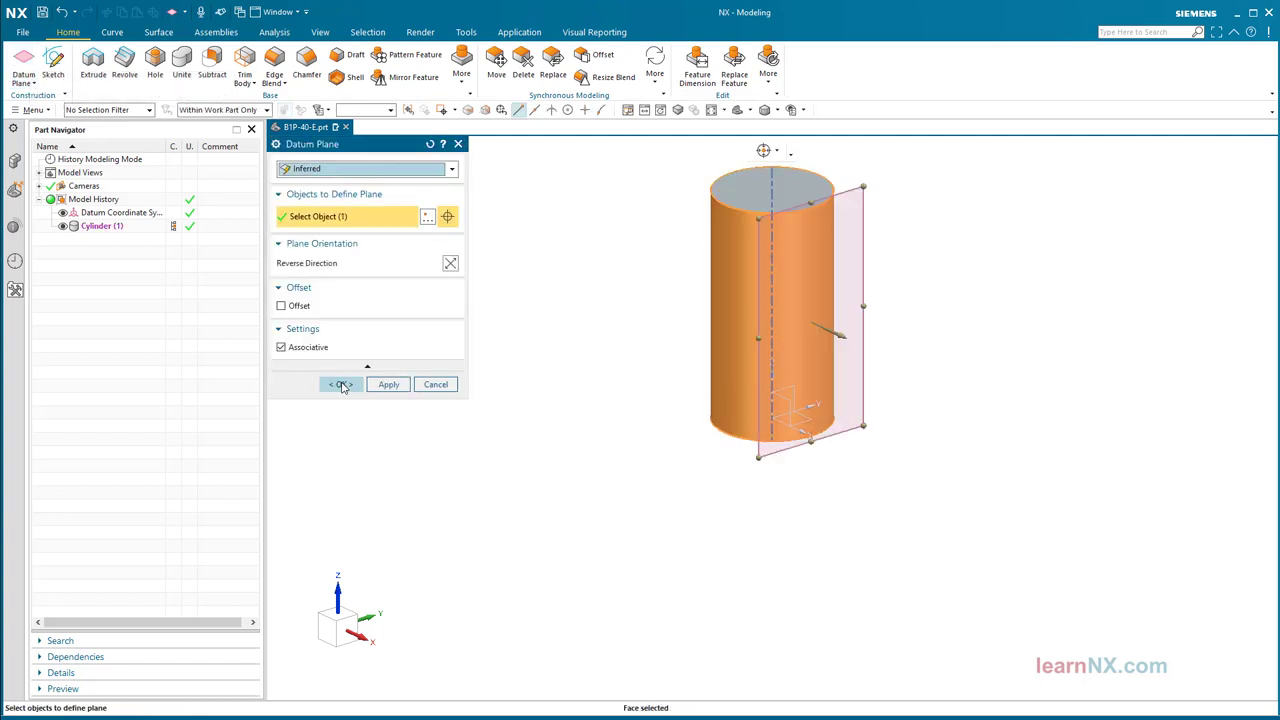
left_click(341, 385)
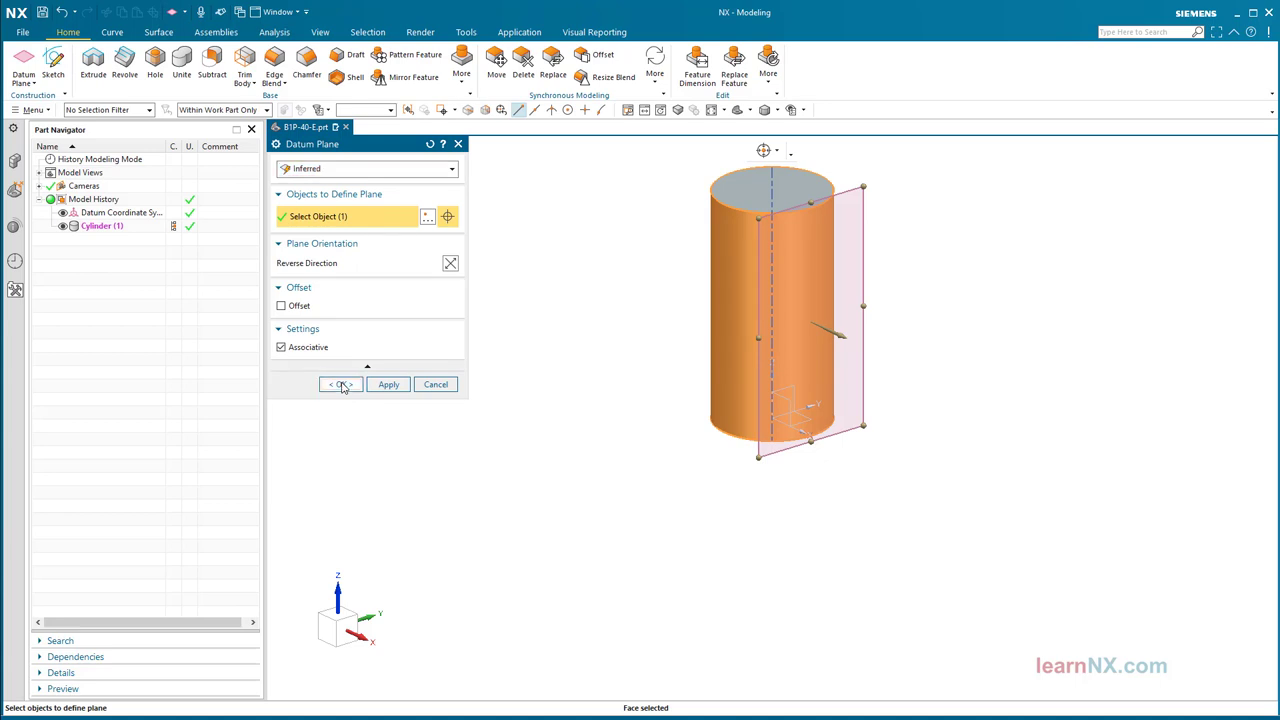
Create a sketch on the datum plane tangent to the cylinder.
left_click(55, 64)
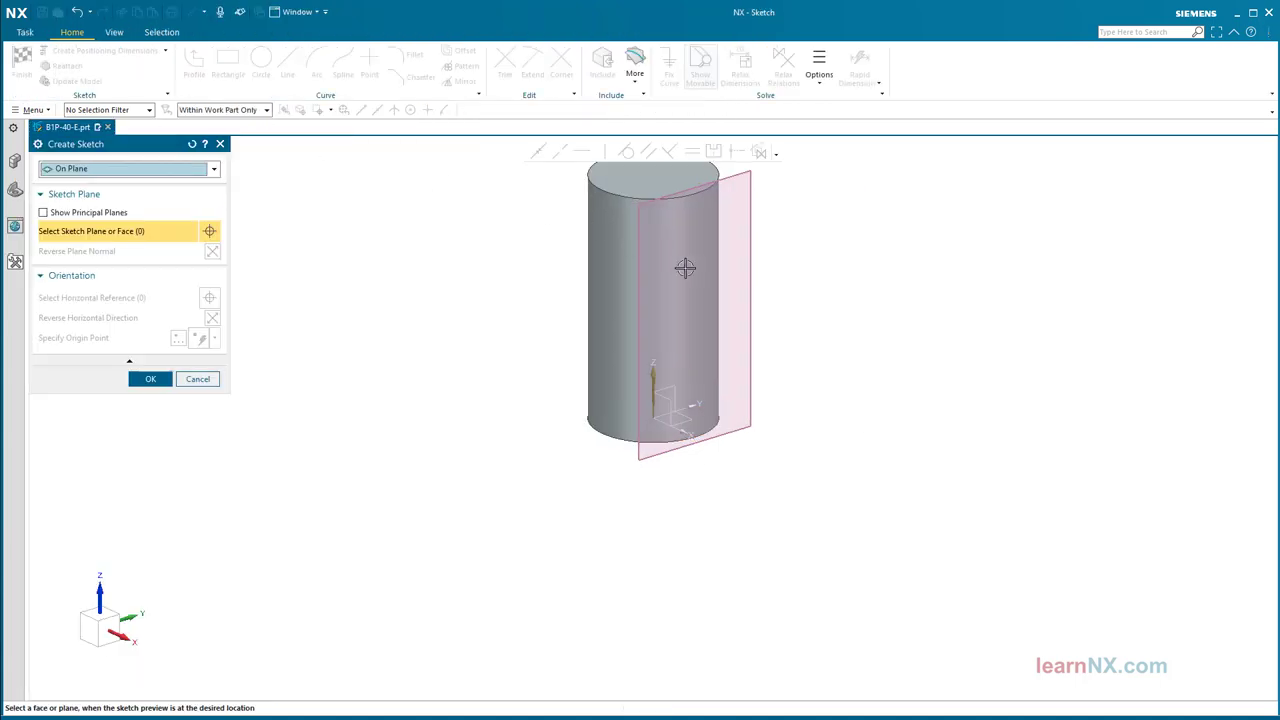
left_click(751, 368)
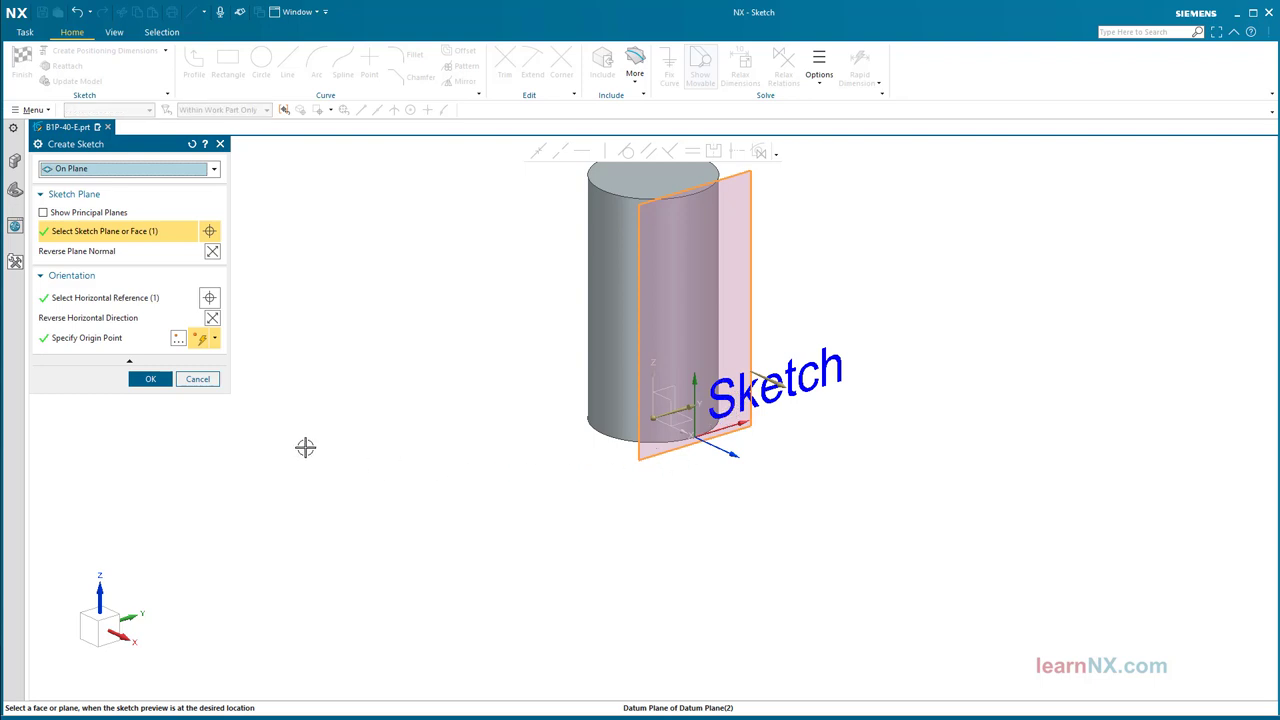
left_click(146, 381)
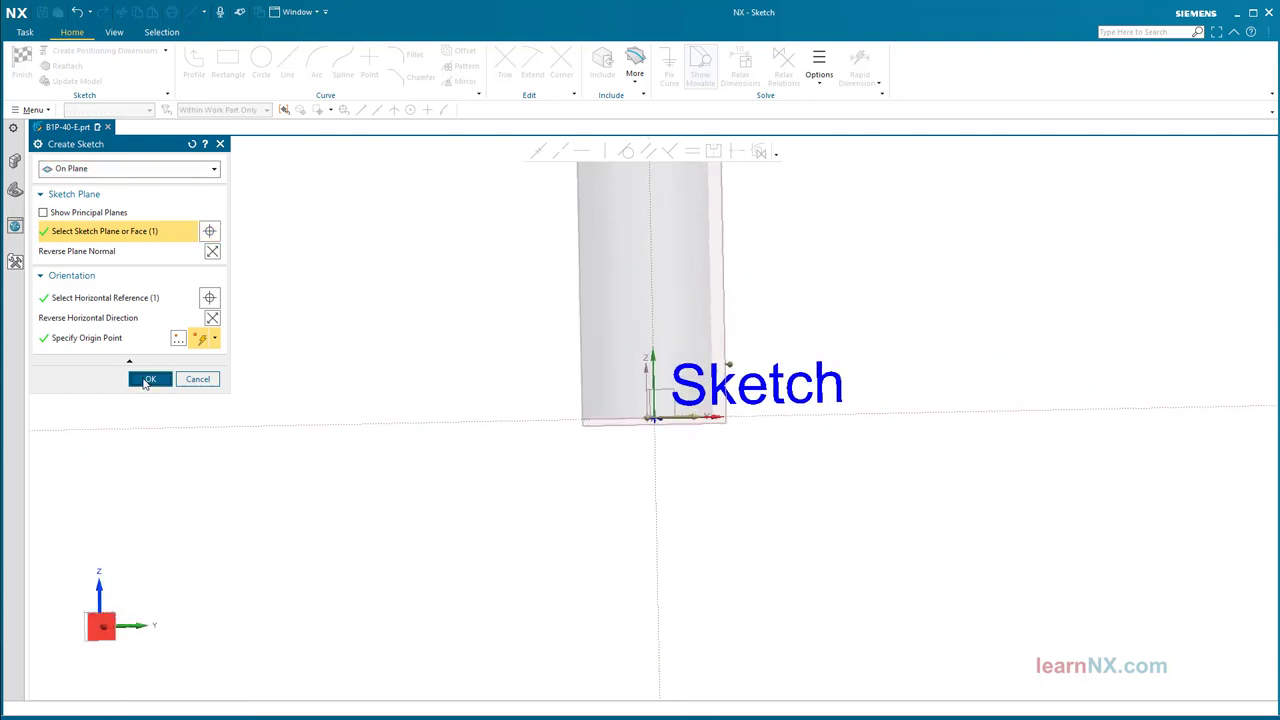
Sketch an inclined line from the sketch origin, rising in the +Y direction with a horizontal span of about 143 mm.
left_click(286, 64)
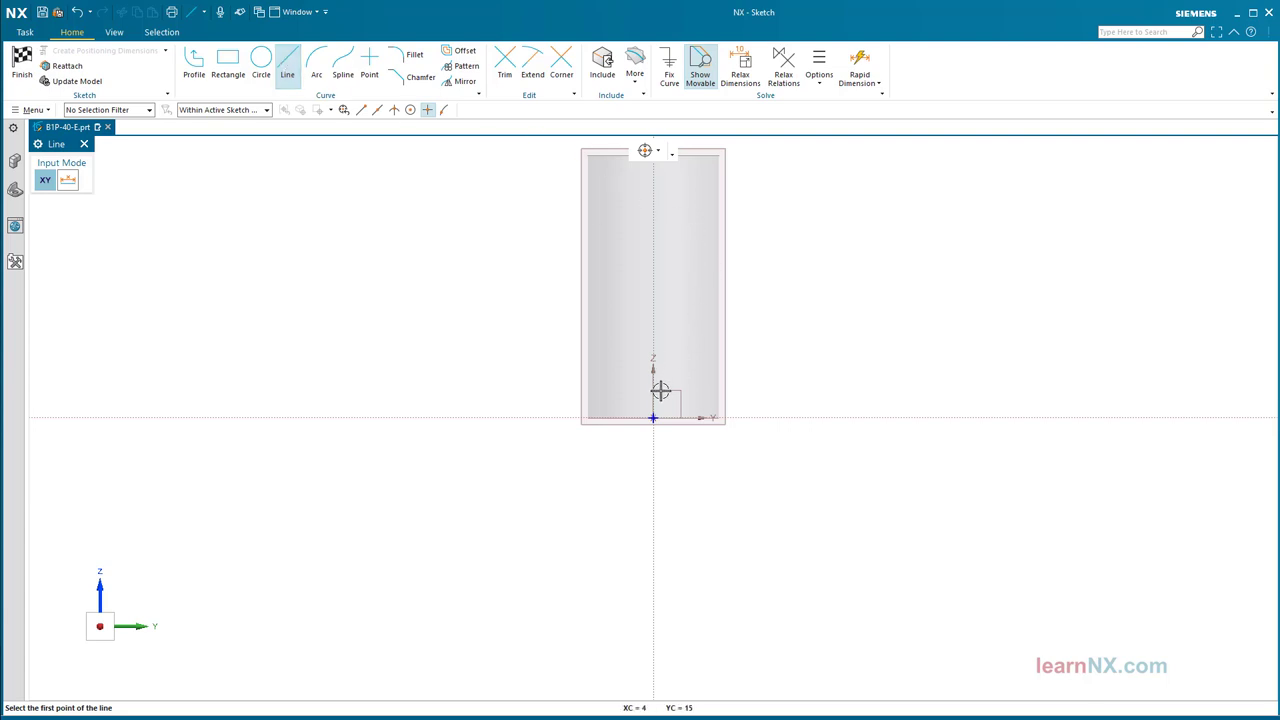
left_click(651, 418)
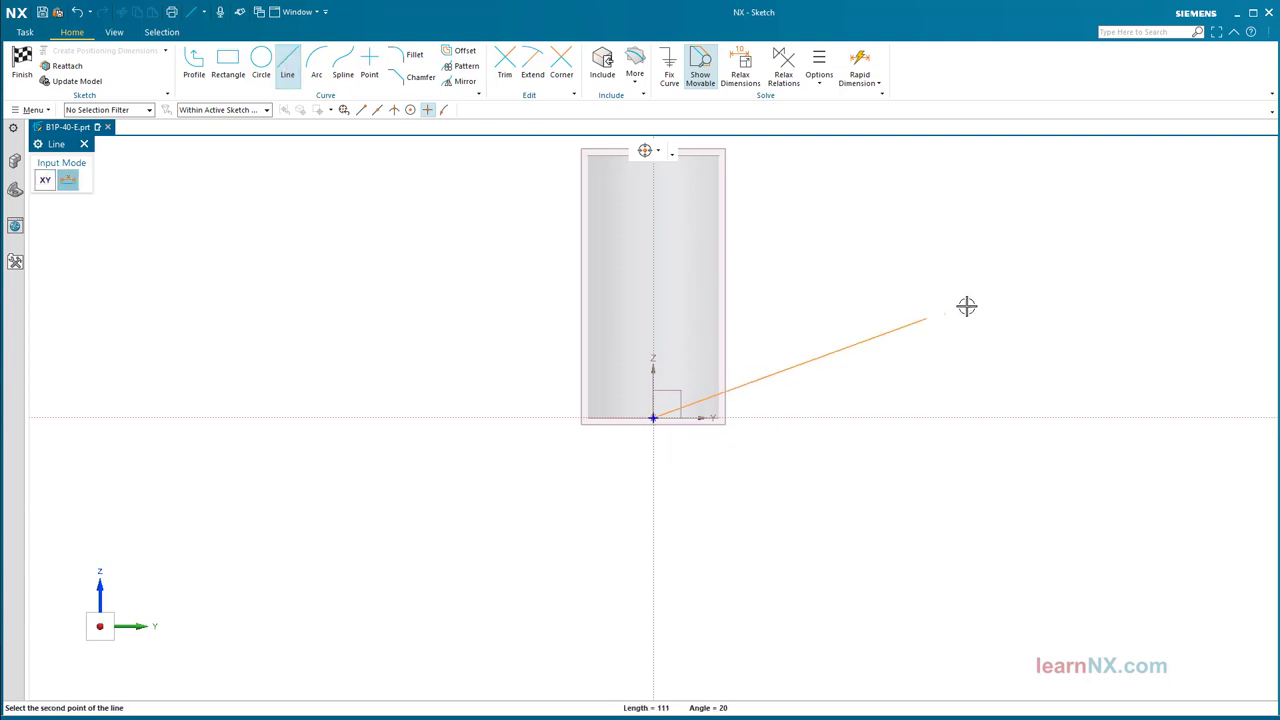
left_click(1027, 290)
key("Escape")
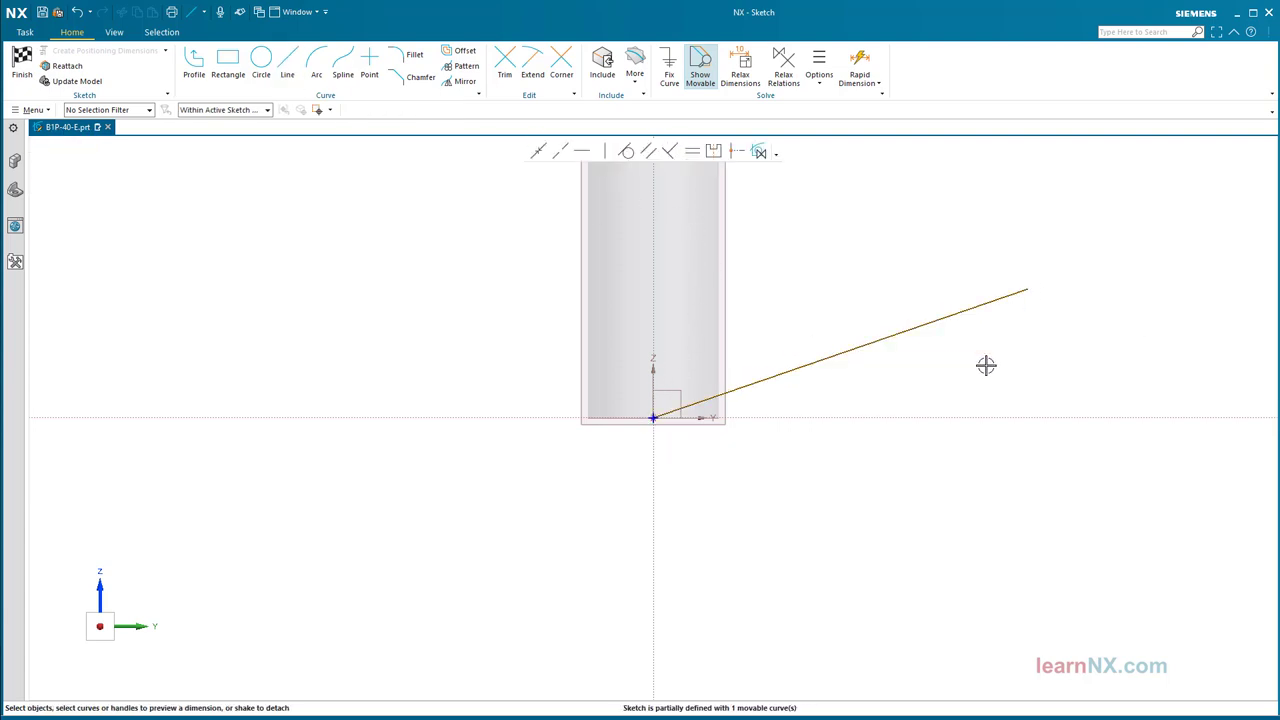
Dimension the line's horizontal distance and add an expression to that dimension.
left_click(807, 366)
left_click(850, 440)
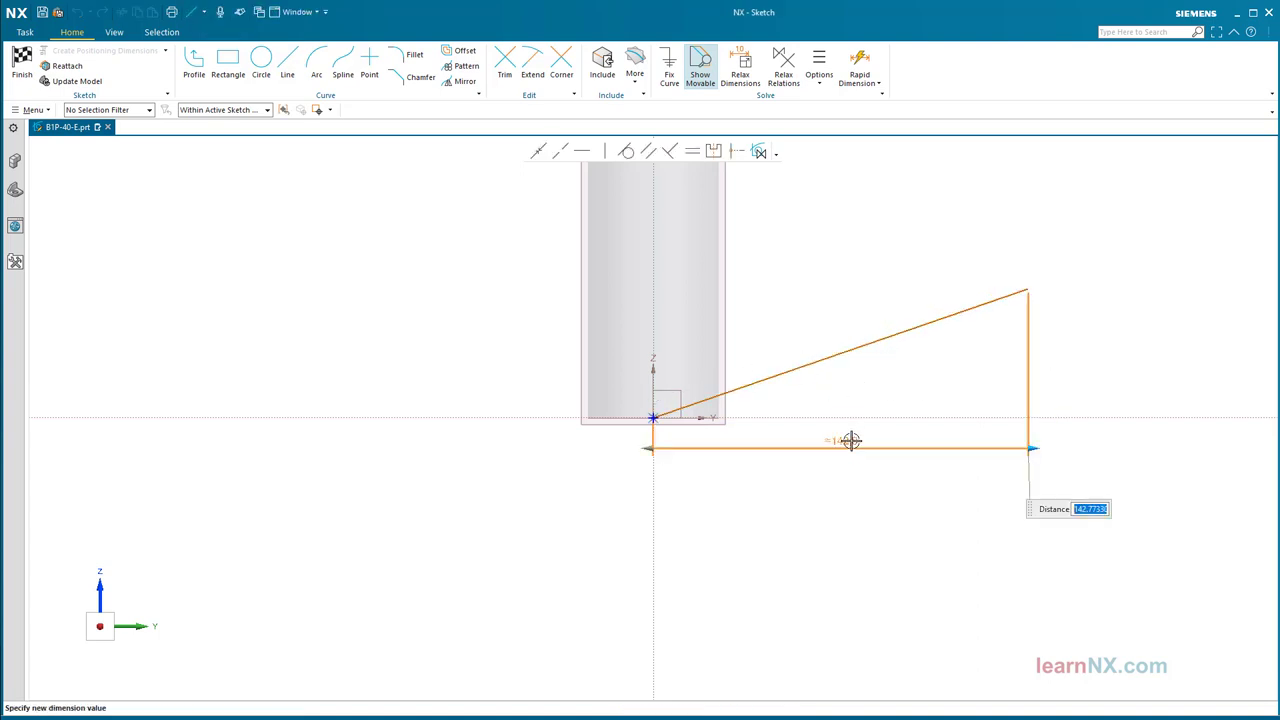
key("Escape")
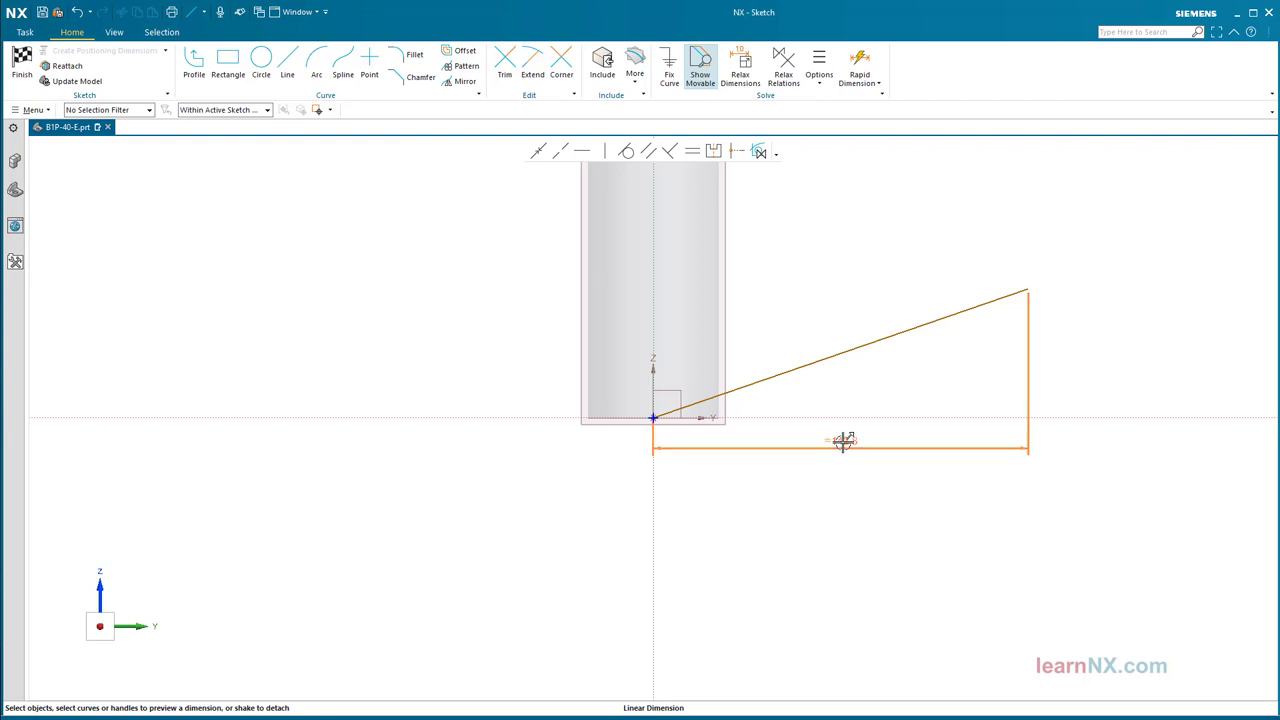
right_click(843, 441)
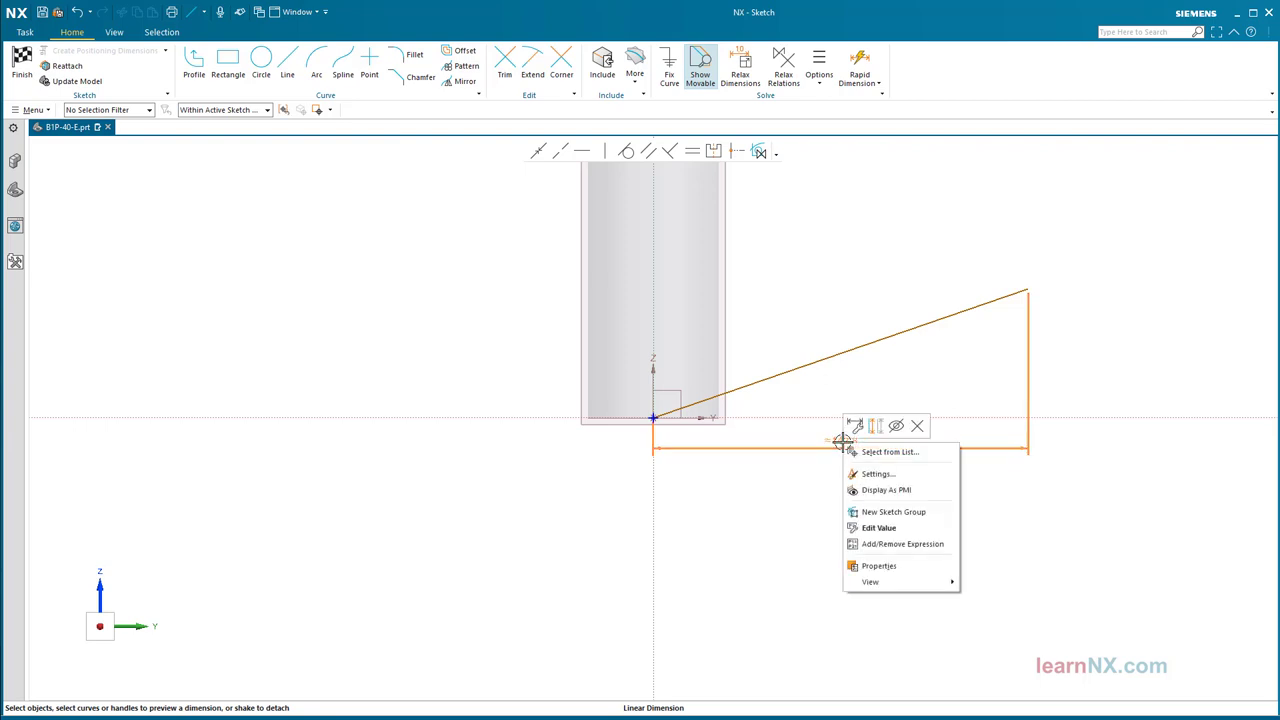
left_click(888, 548)
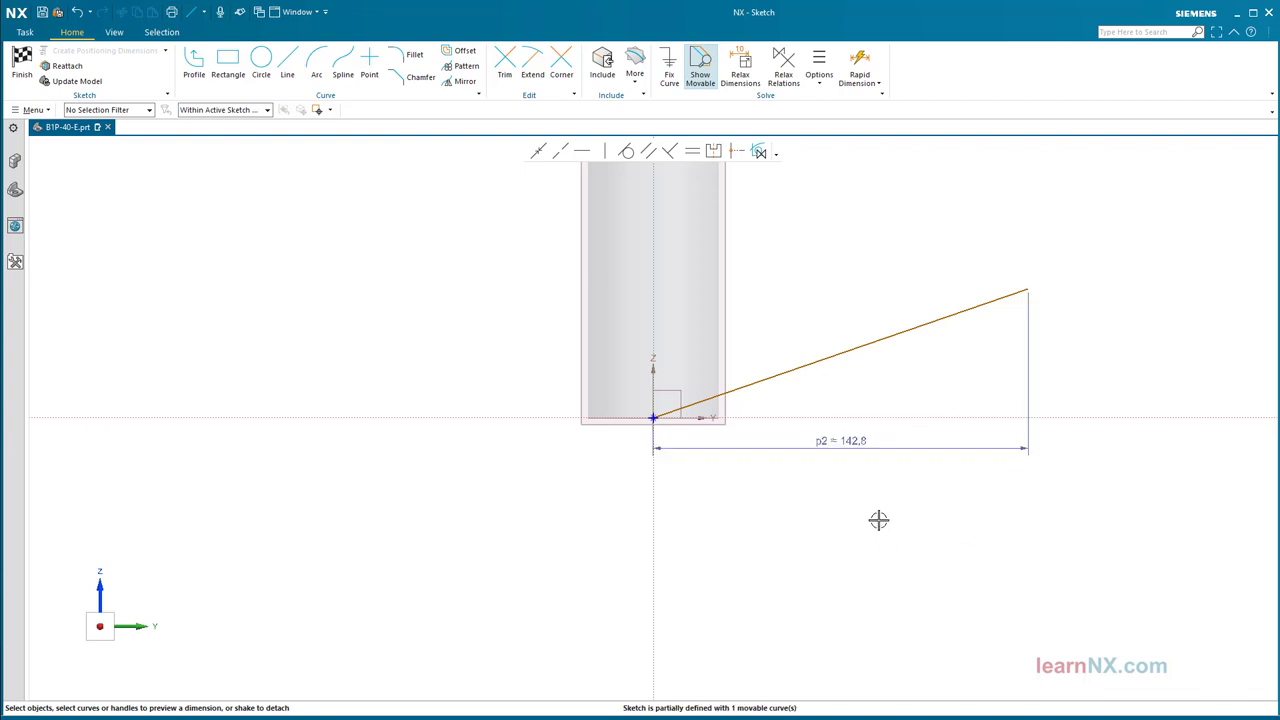
Set the horizontal dimension p2 to 50*pi() and scale the entire sketch with it.
double_click(858, 442)
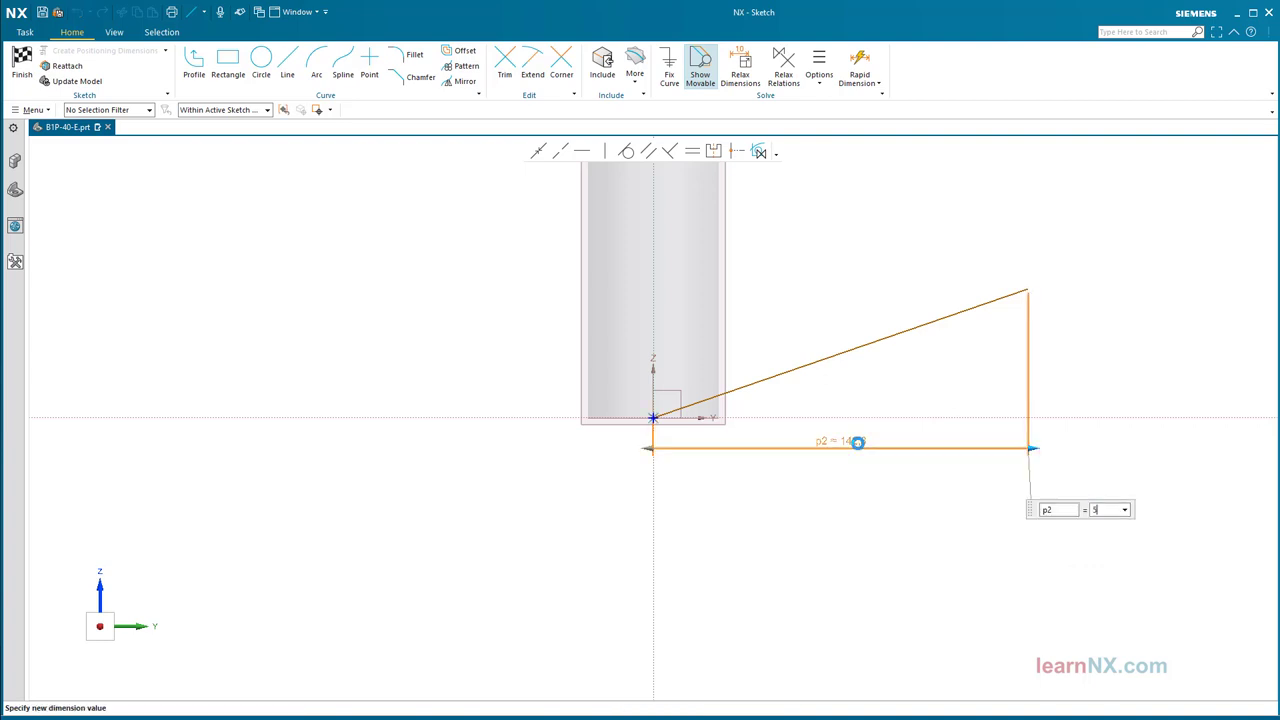
type("50*pi(")
key("Return")
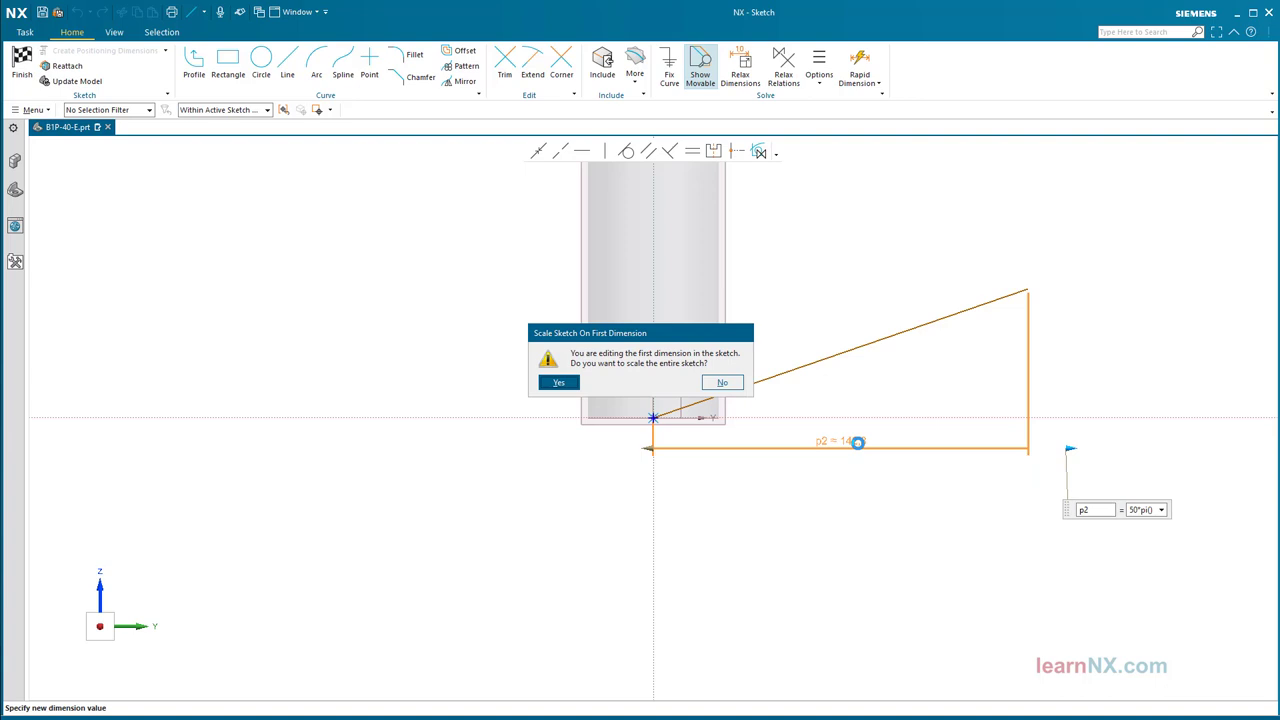
left_click(553, 383)
key("Escape")
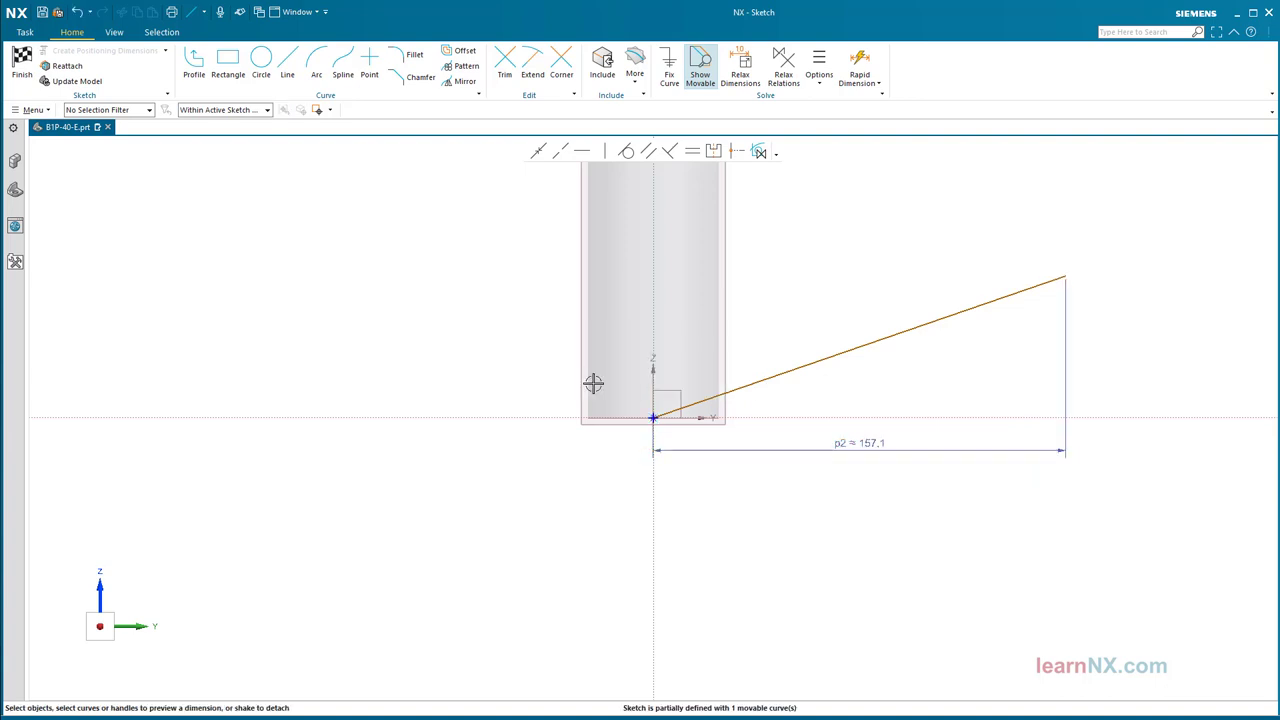
Dimension the line's vertical height as 20 mm and finish the sketch.
left_click(916, 330)
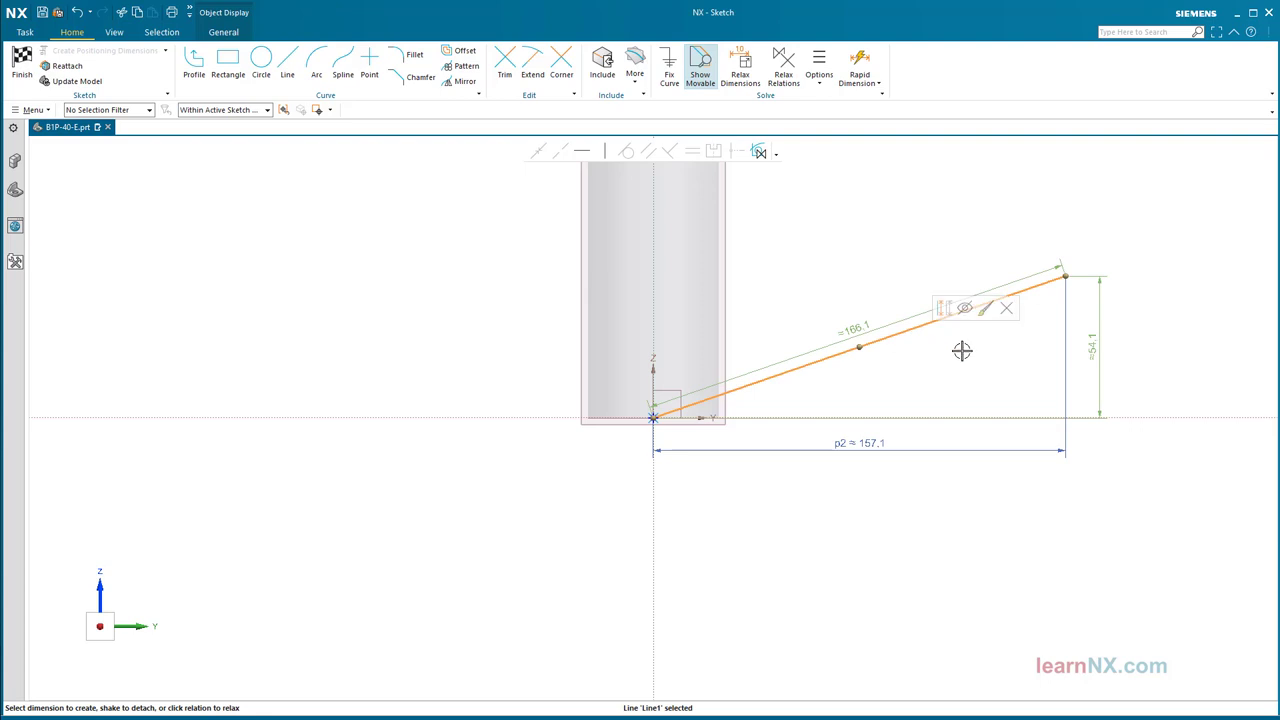
left_click(1097, 347)
key("BackSpace")
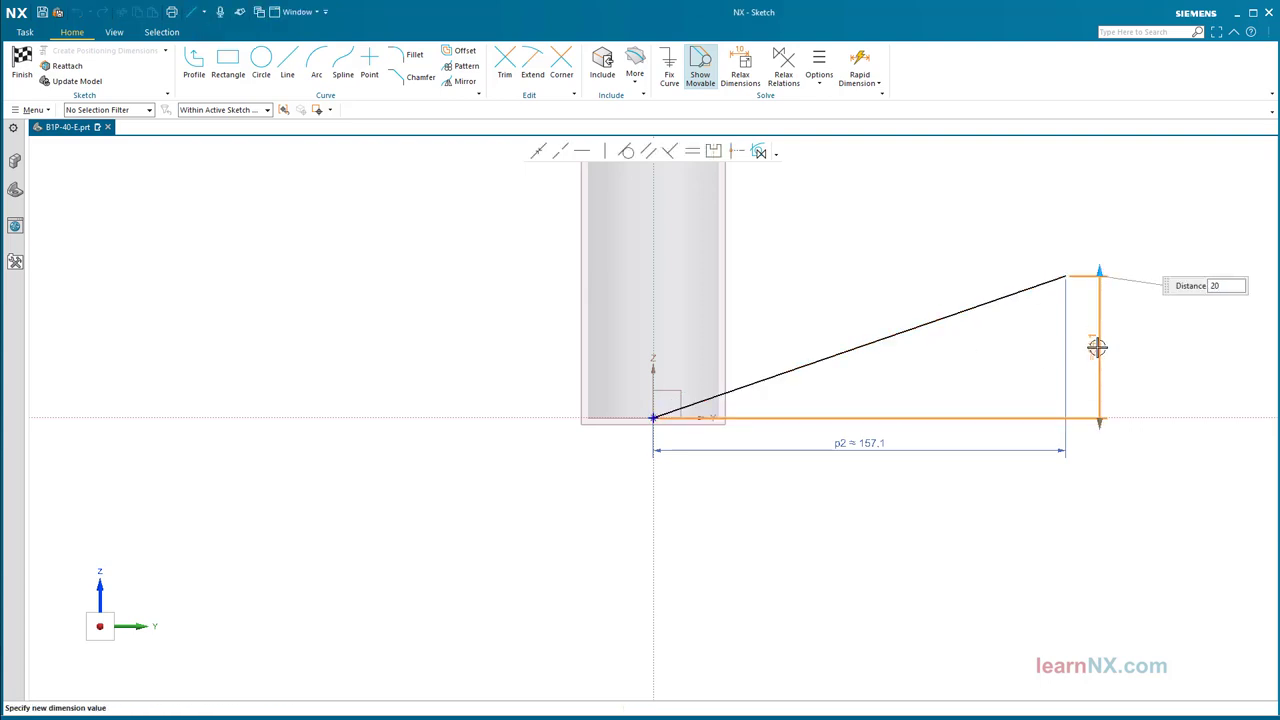
type("20")
key("Return")
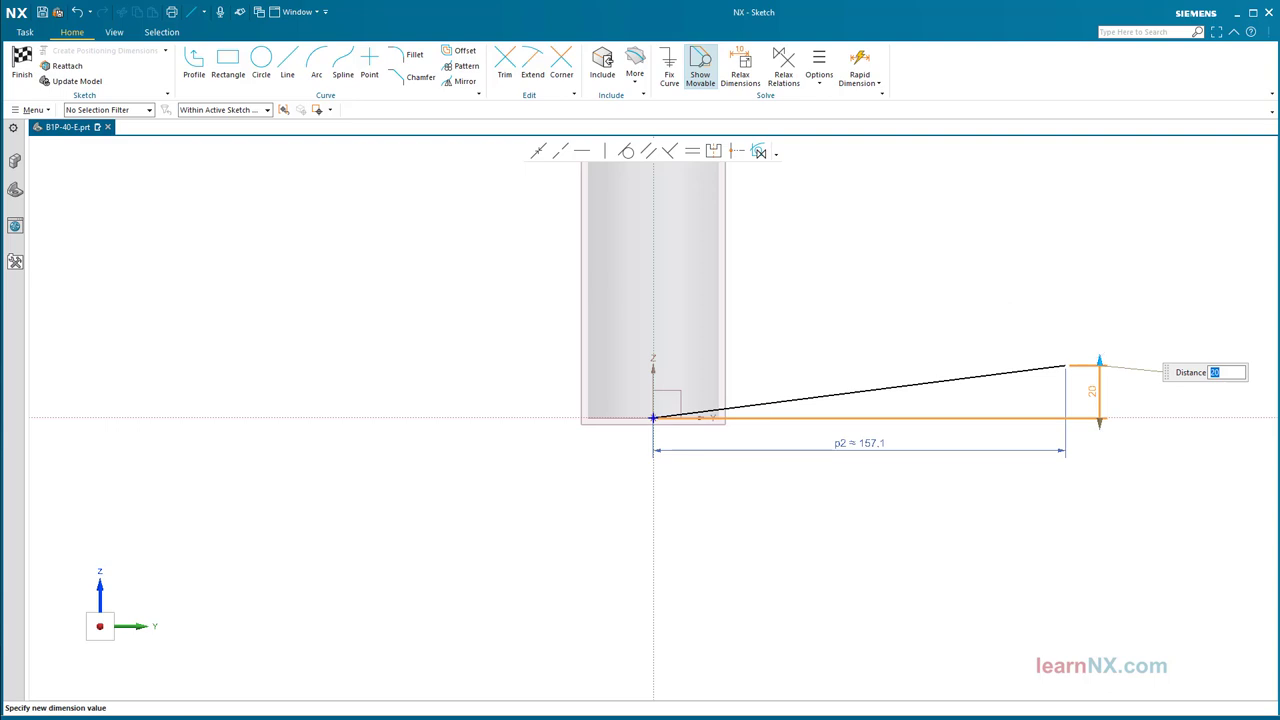
key("Escape")
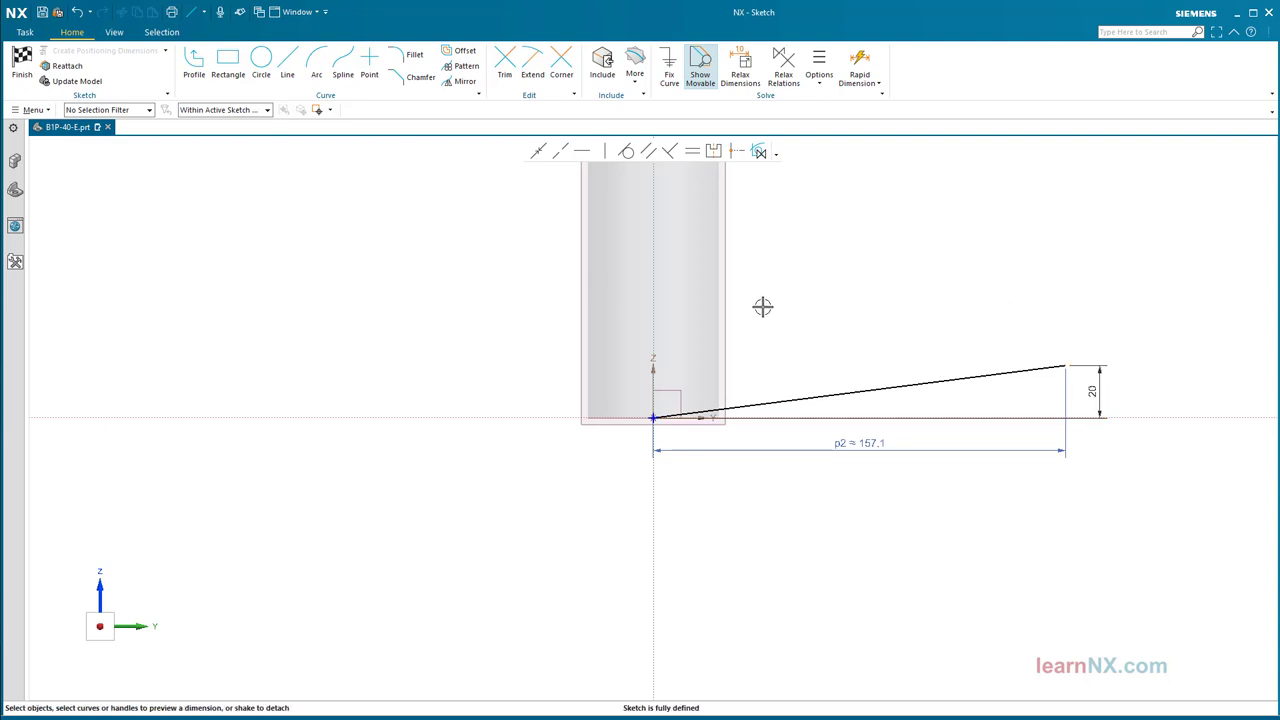
left_click(21, 75)
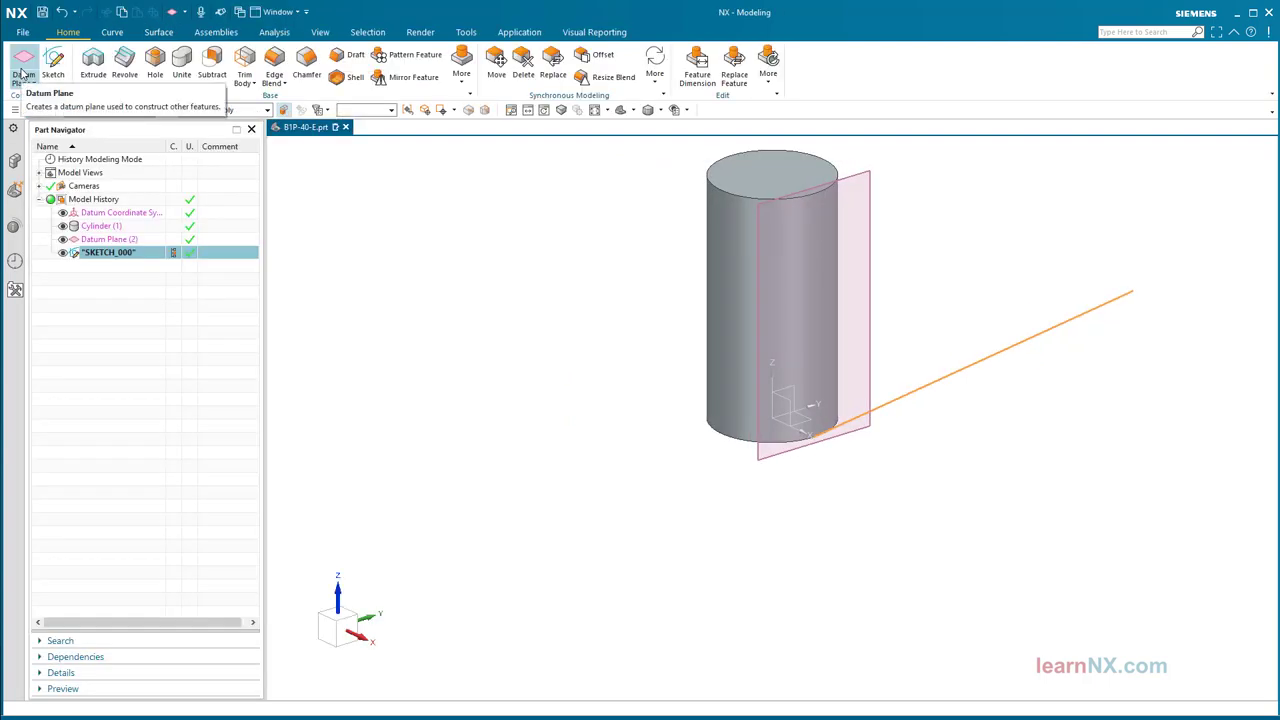
Wrap the sketched line onto the cylinder's lateral face, using the tangent datum plane as the wrap plane.
left_click(112, 32)
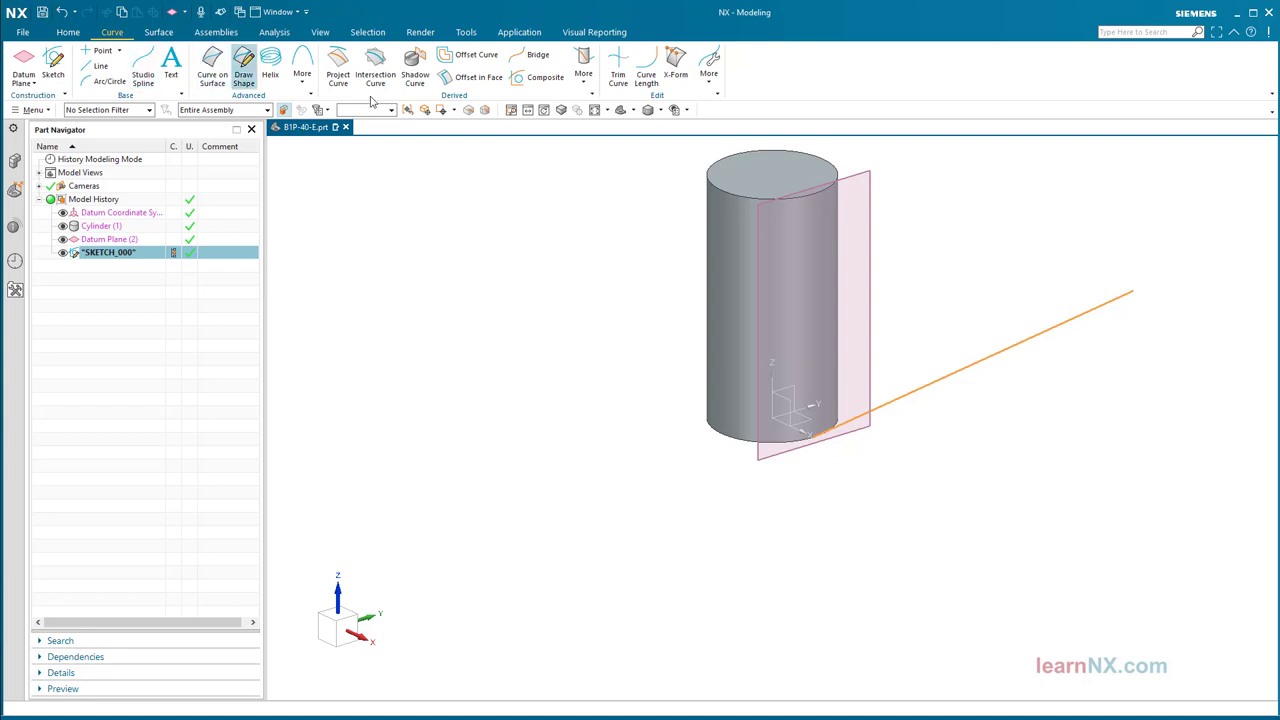
left_click(582, 86)
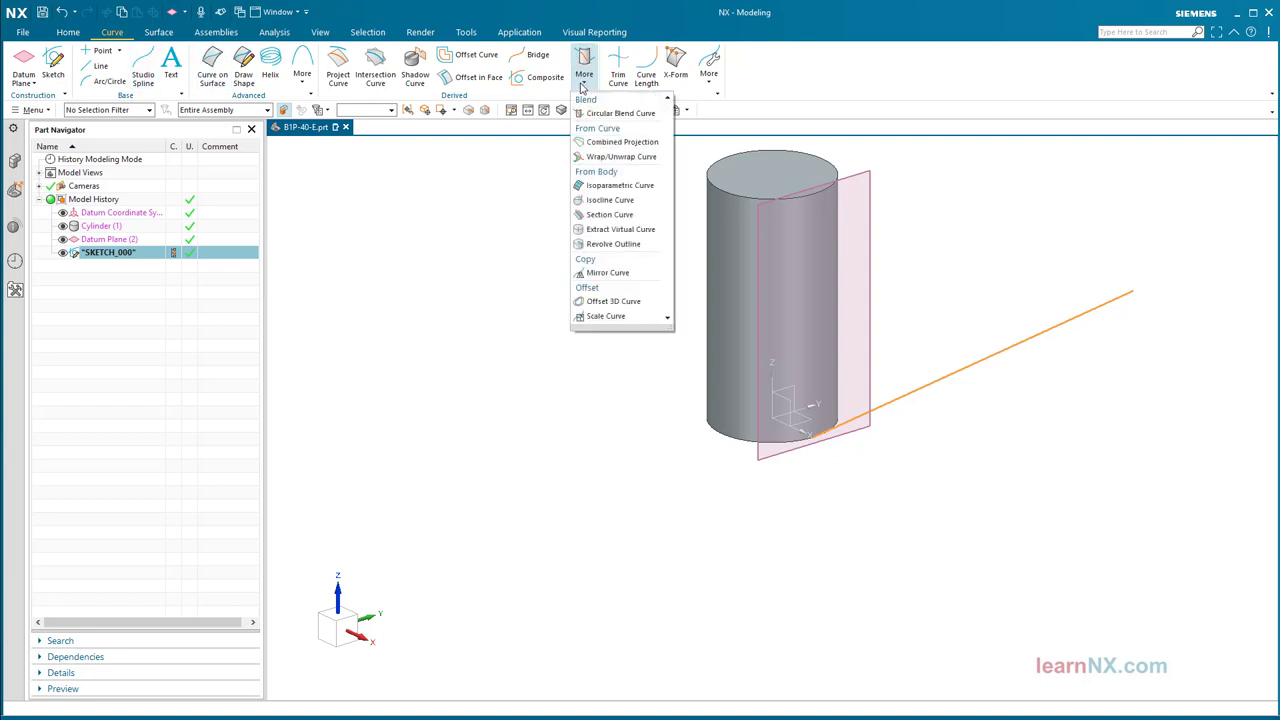
left_click(614, 158)
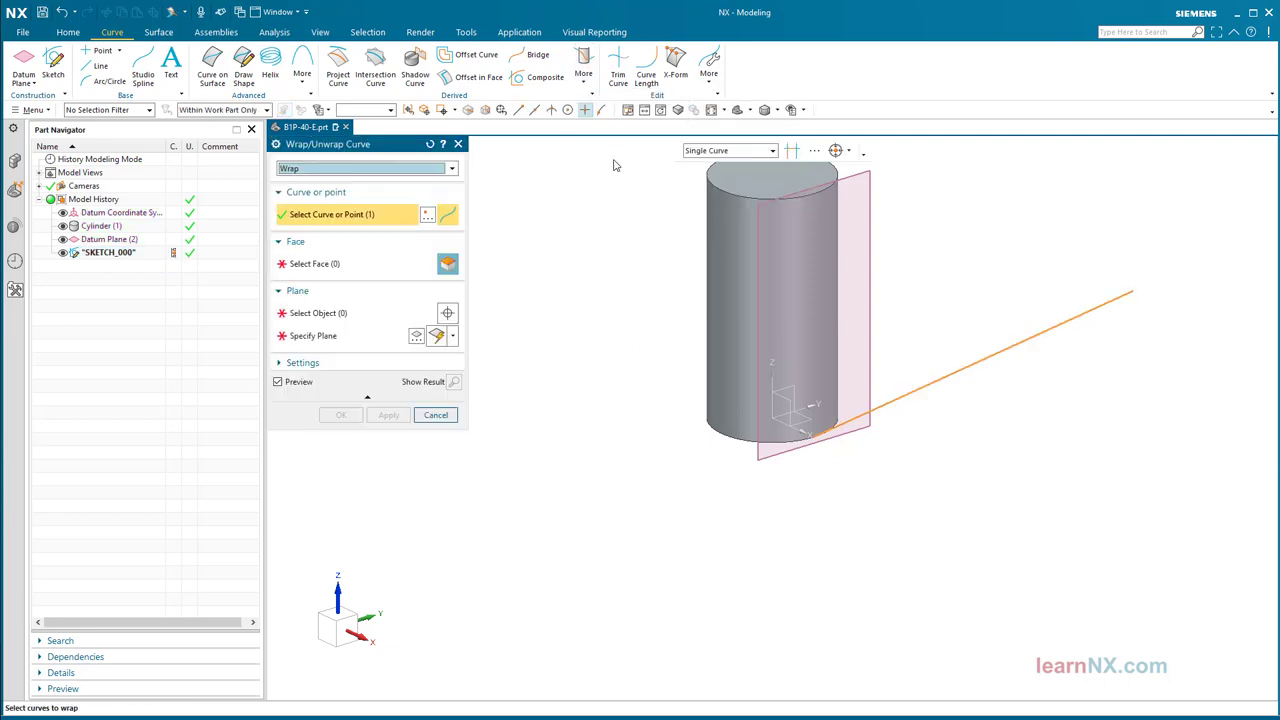
left_click(370, 263)
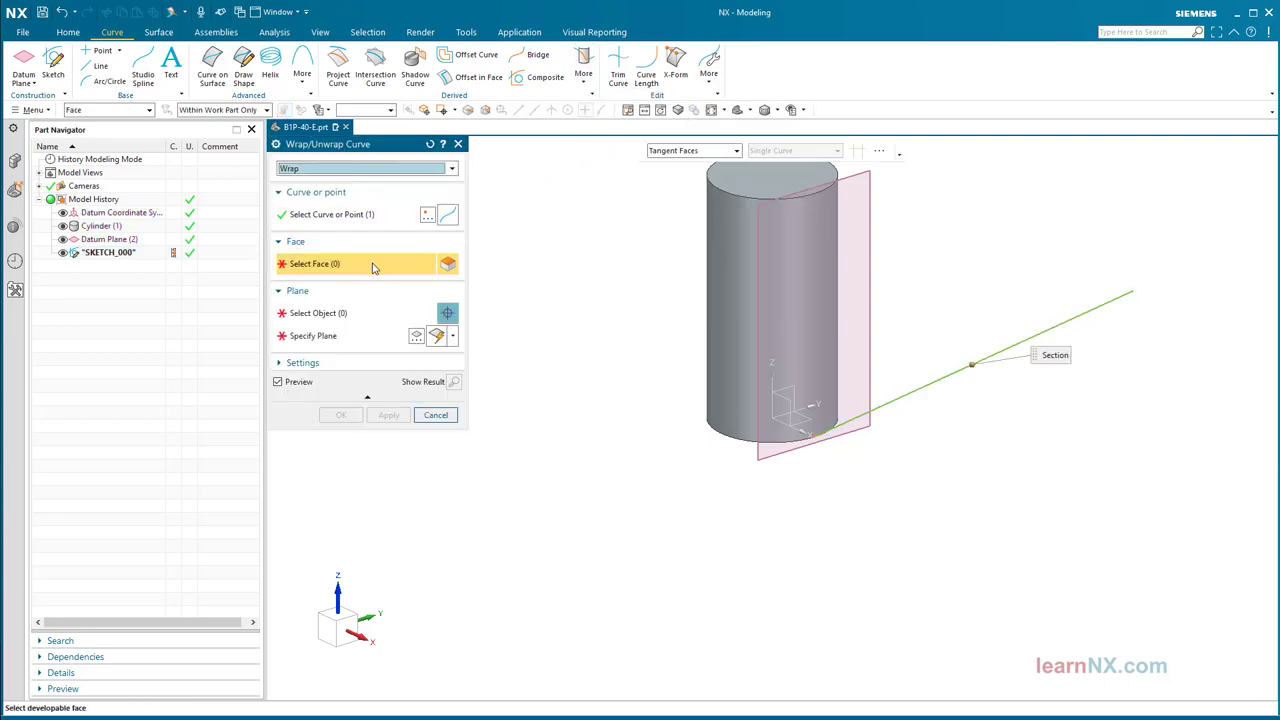
left_click(702, 273)
left_click(340, 316)
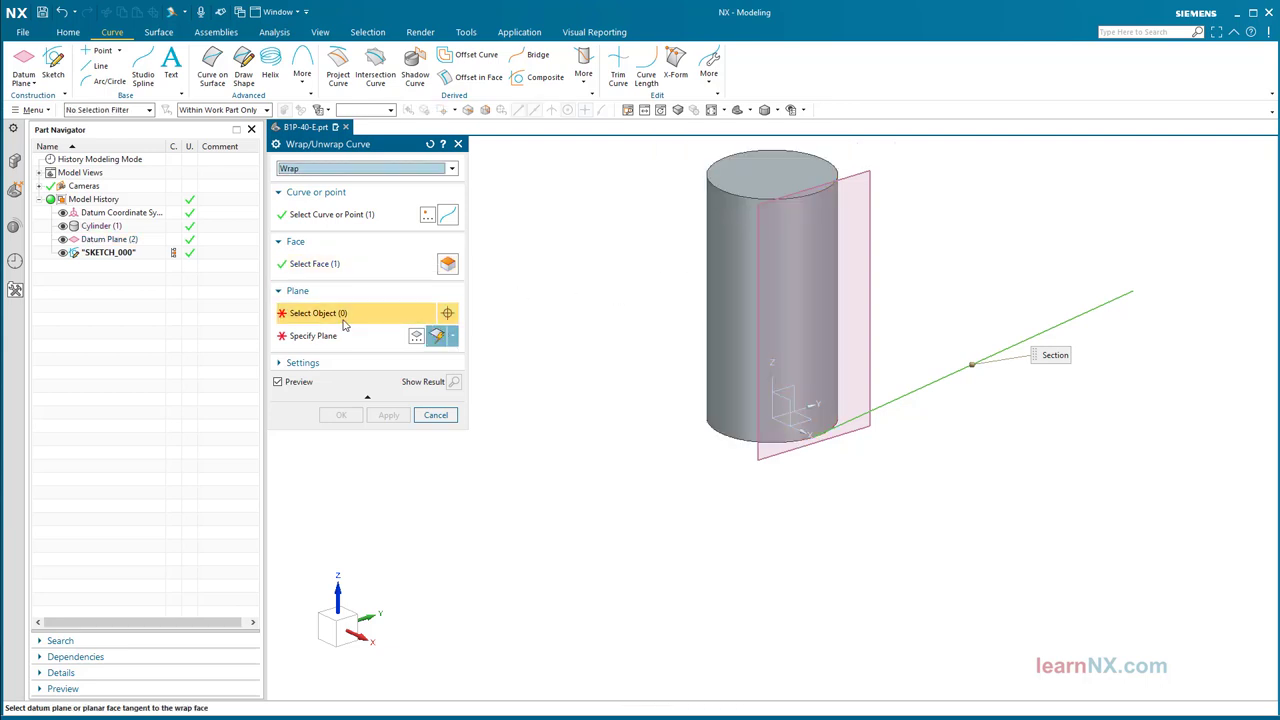
left_click(877, 310)
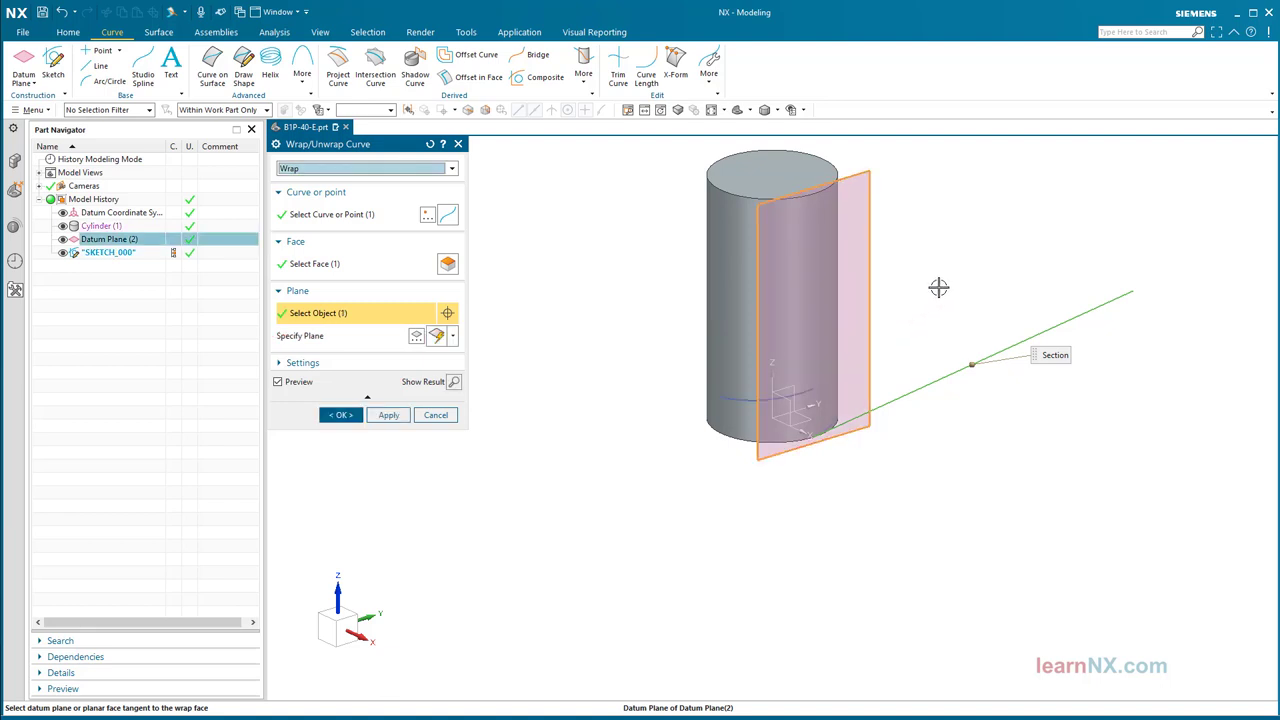
left_click(352, 415)
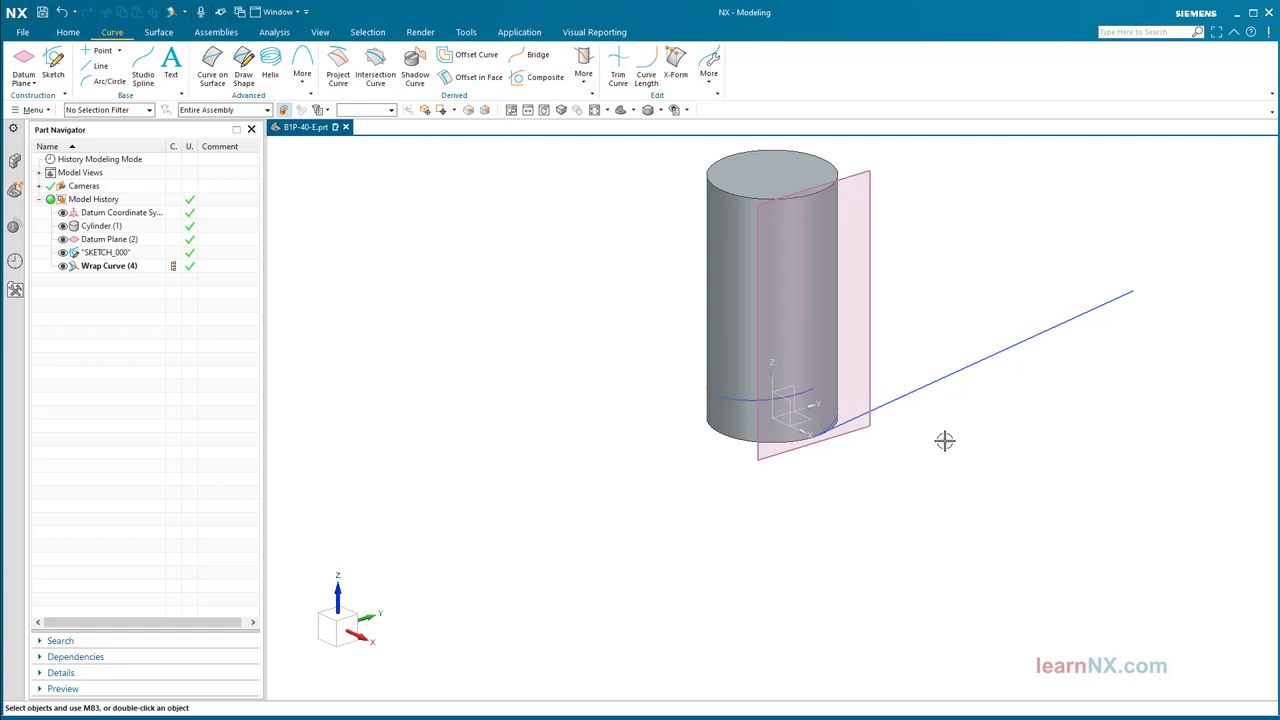
Reopen the line's sketch for editing and delete the 20 mm height dimension.
double_click(932, 379)
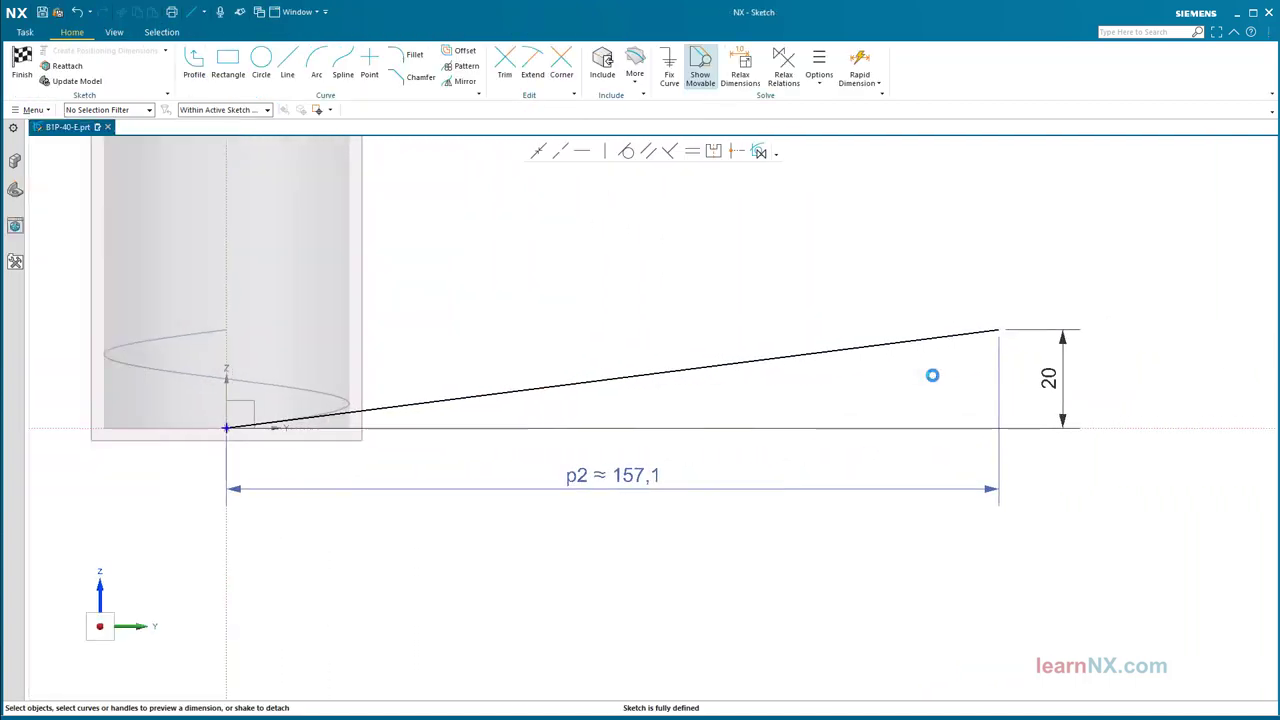
left_click(1043, 376)
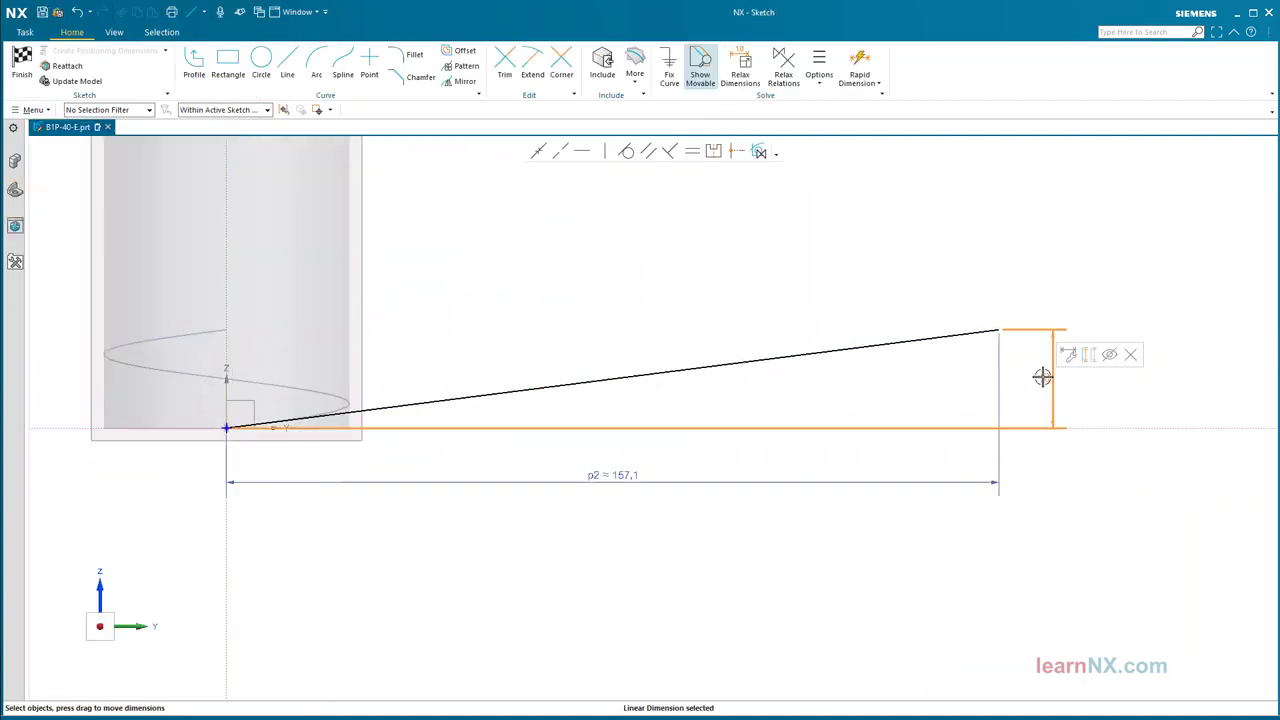
left_click(1130, 360)
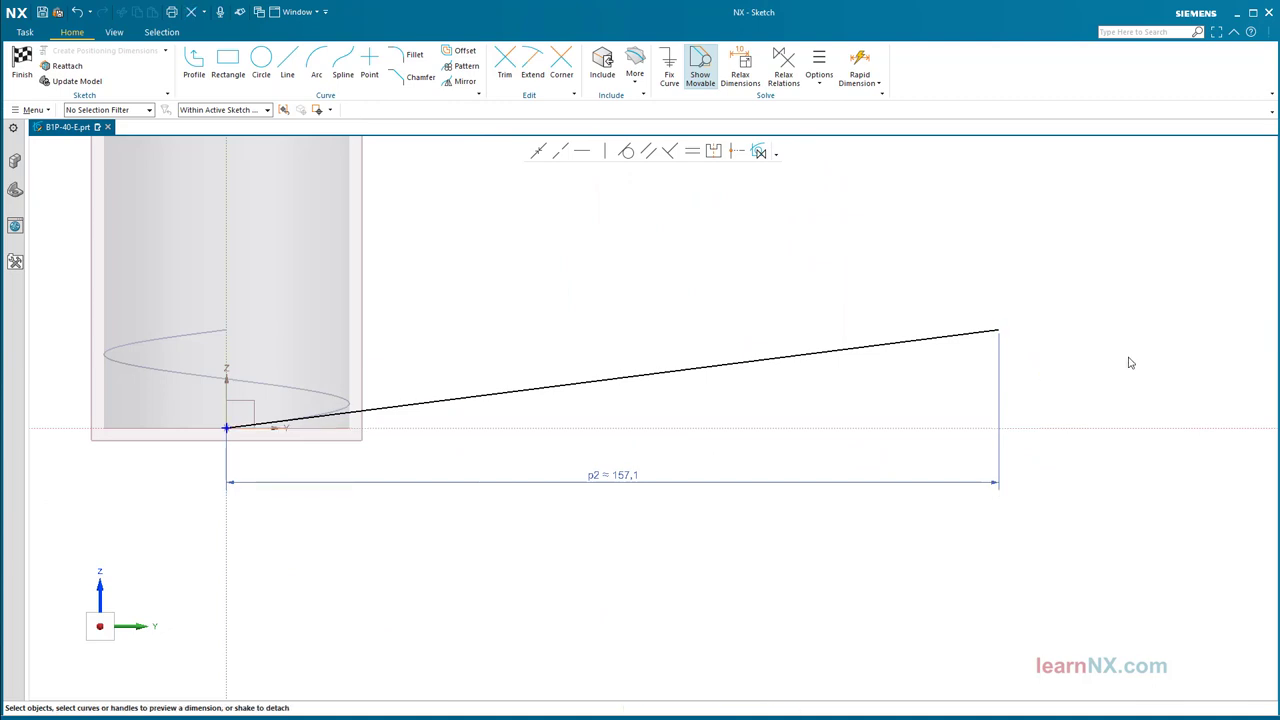
Dimension the angle between the inclined line and the horizontal axis as 30° and finish the sketch.
left_click(1038, 427)
left_click(945, 345)
left_click(983, 372)
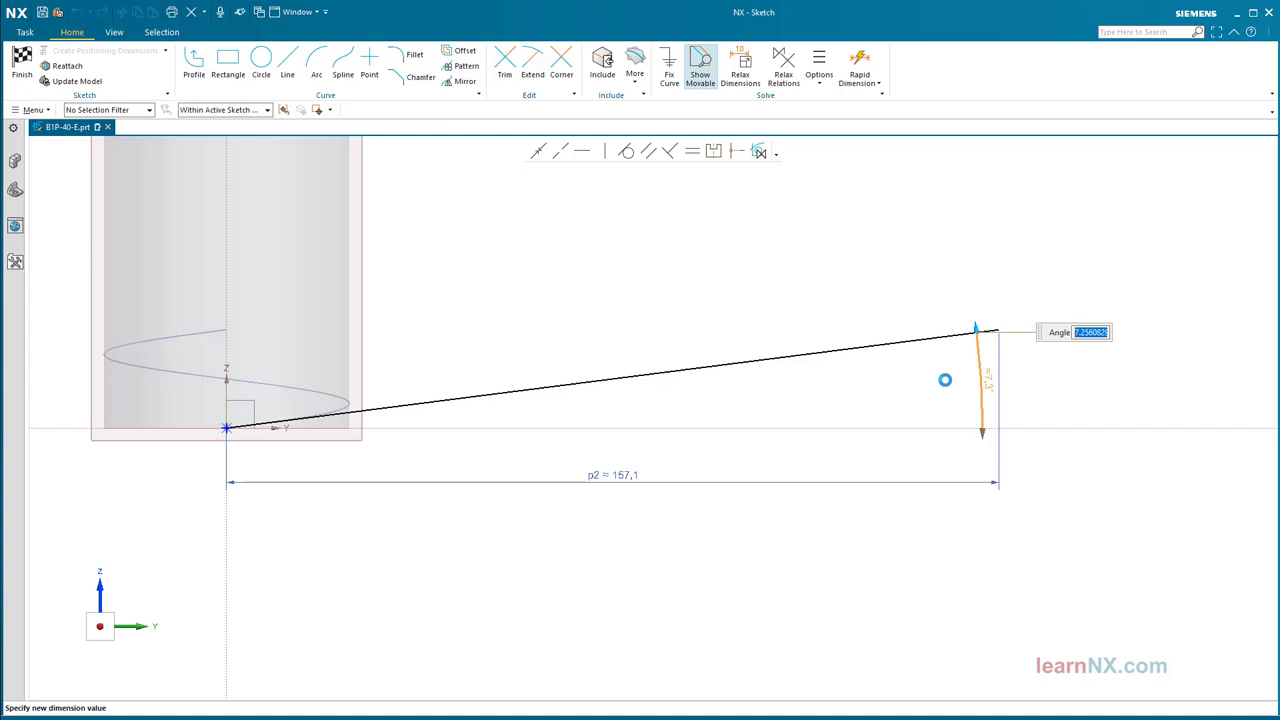
type("30")
key("Return")
middle_click(935, 380)
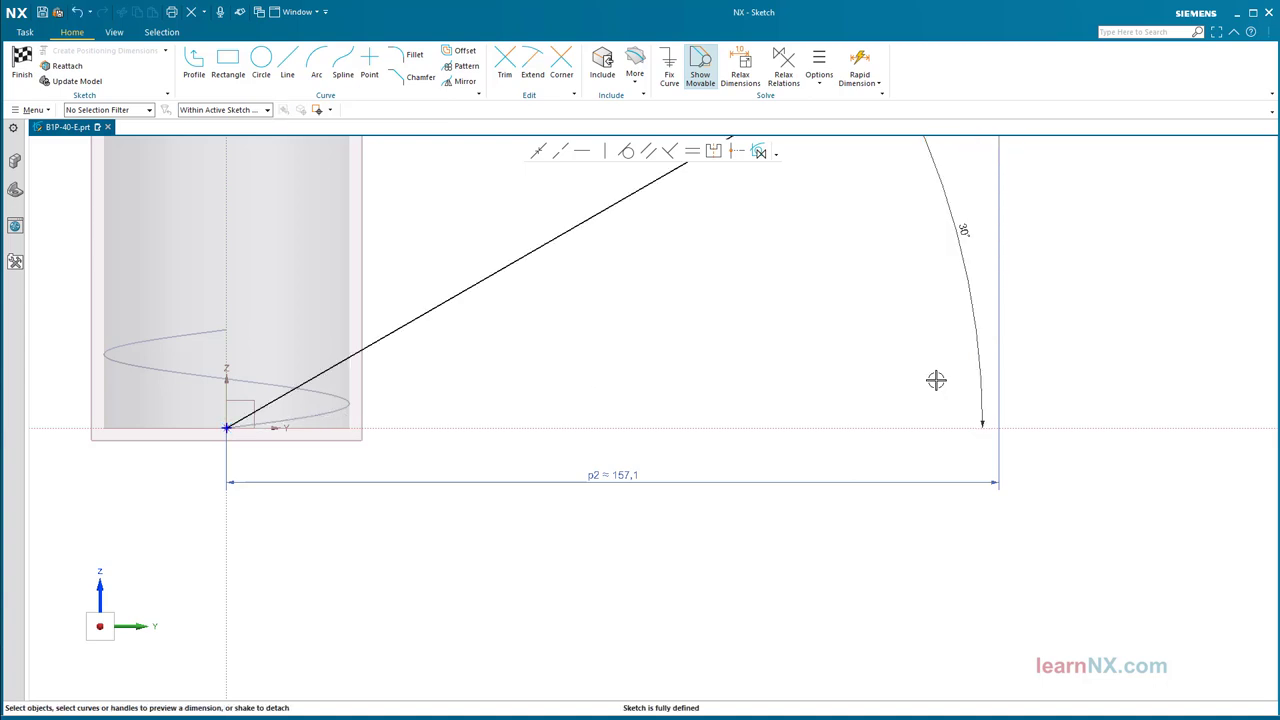
key("ctrl+f")
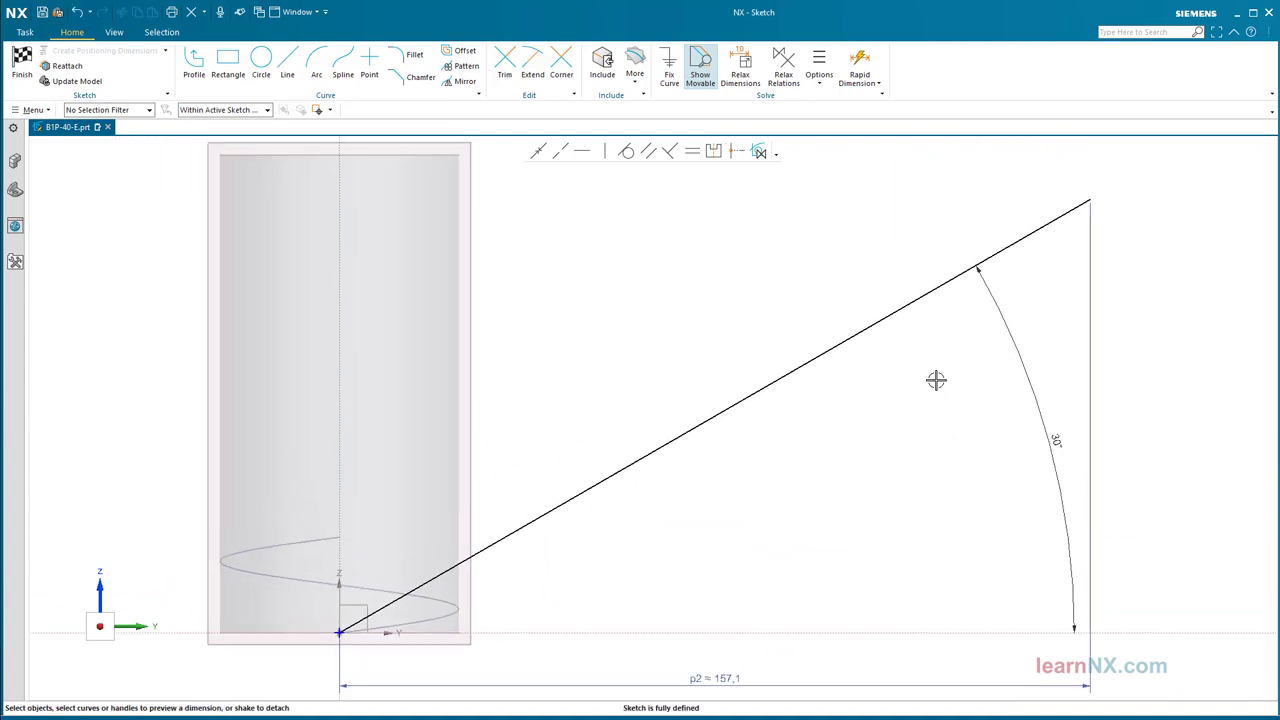
left_click(27, 64)
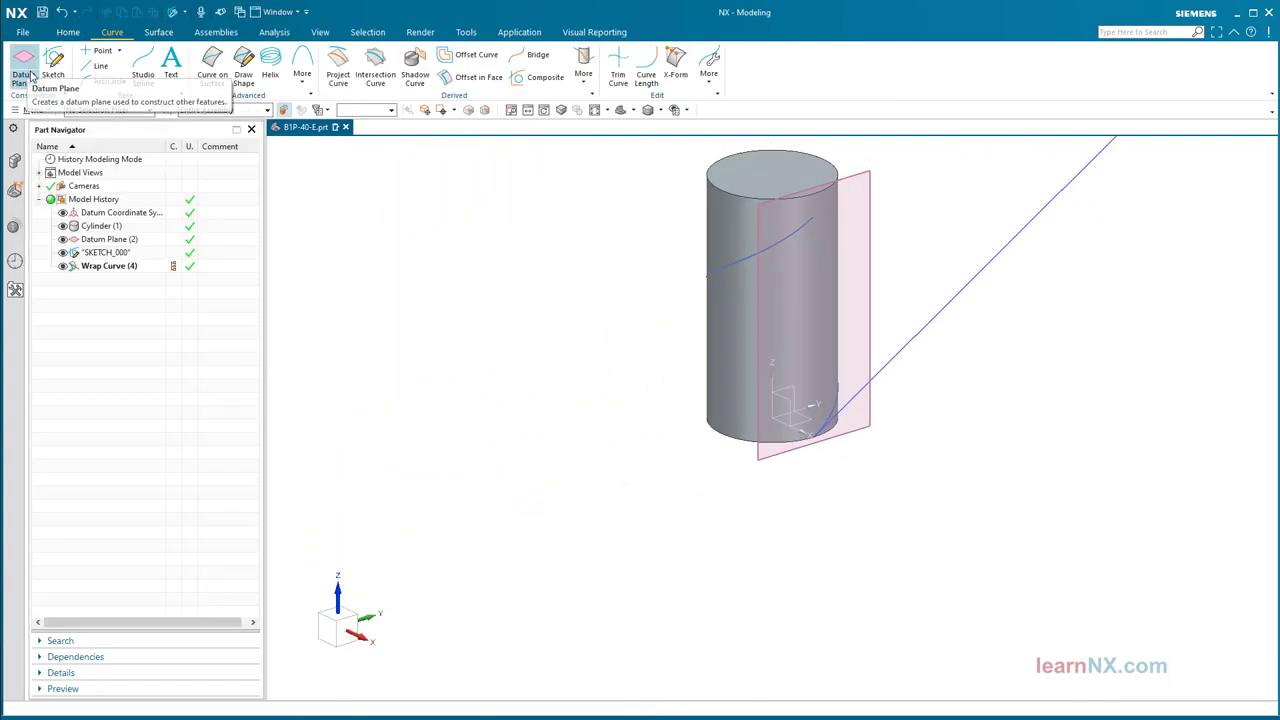
middle_click_drag(300, 245, 336, 268)
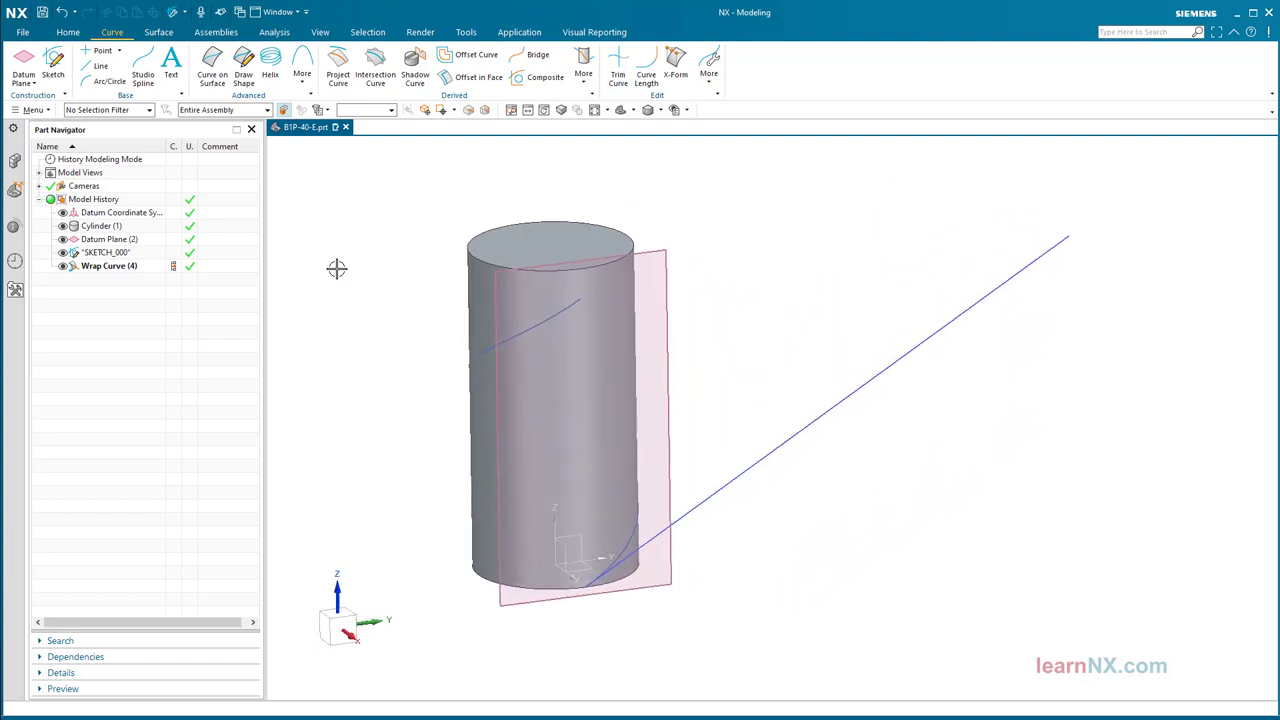
Undo the 30° angle edit and reopen the line's sketch for editing.
left_click(64, 12)
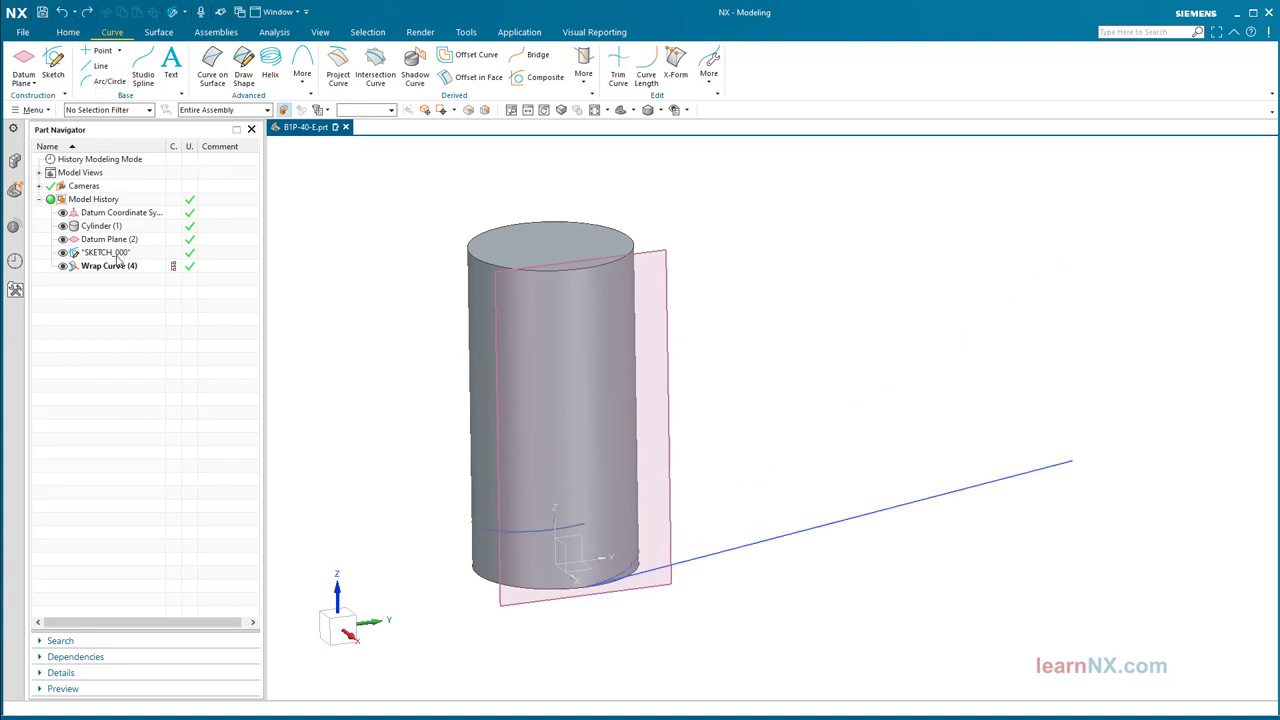
double_click(112, 253)
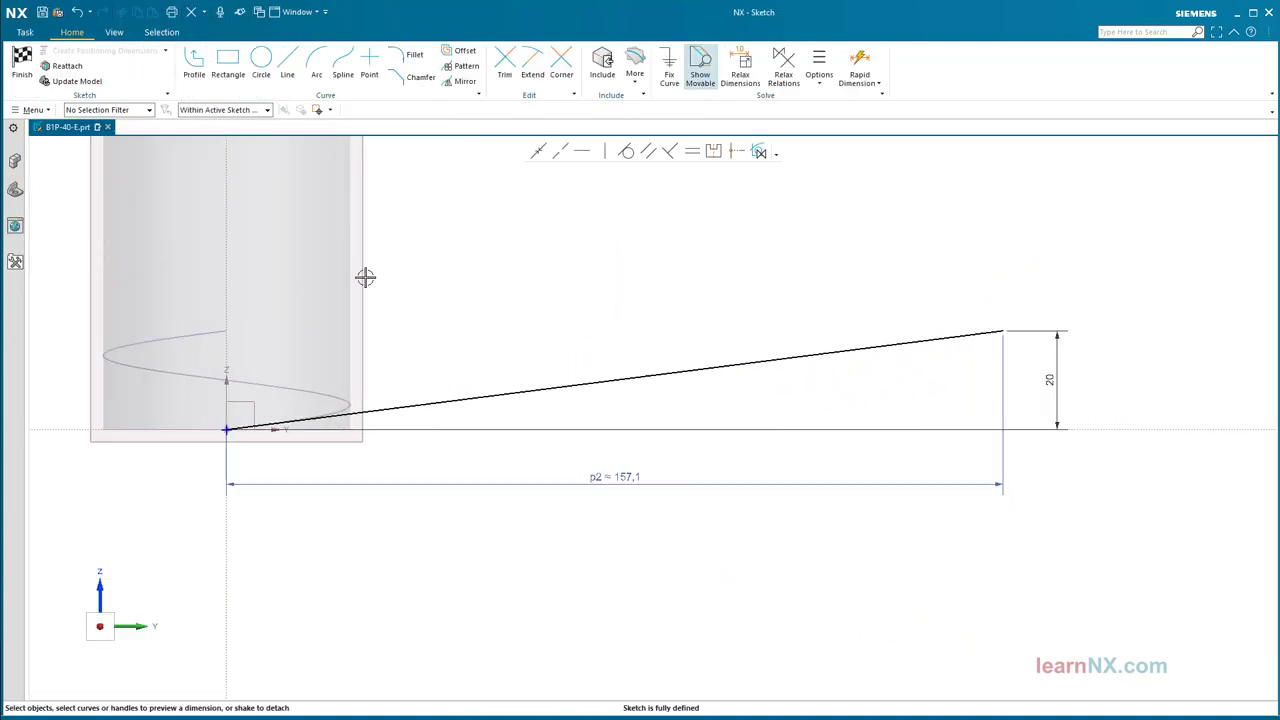
scroll(634, 297, "down", 2)
middle_click_drag(609, 337, 490, 413, "shift")
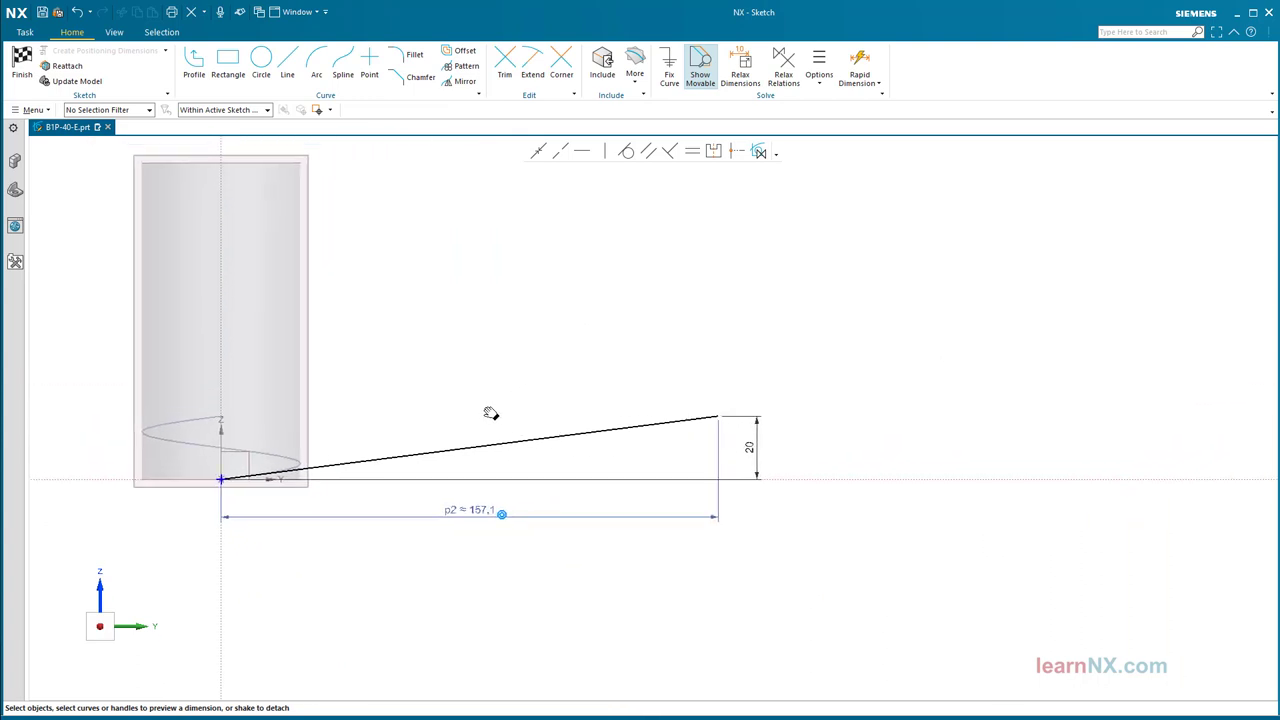
Extend the inclined line's upper end with a tangent arc of about 35 mm radius, a line, a second arc and a parallel line, and finish the sketch.
left_click(195, 62)
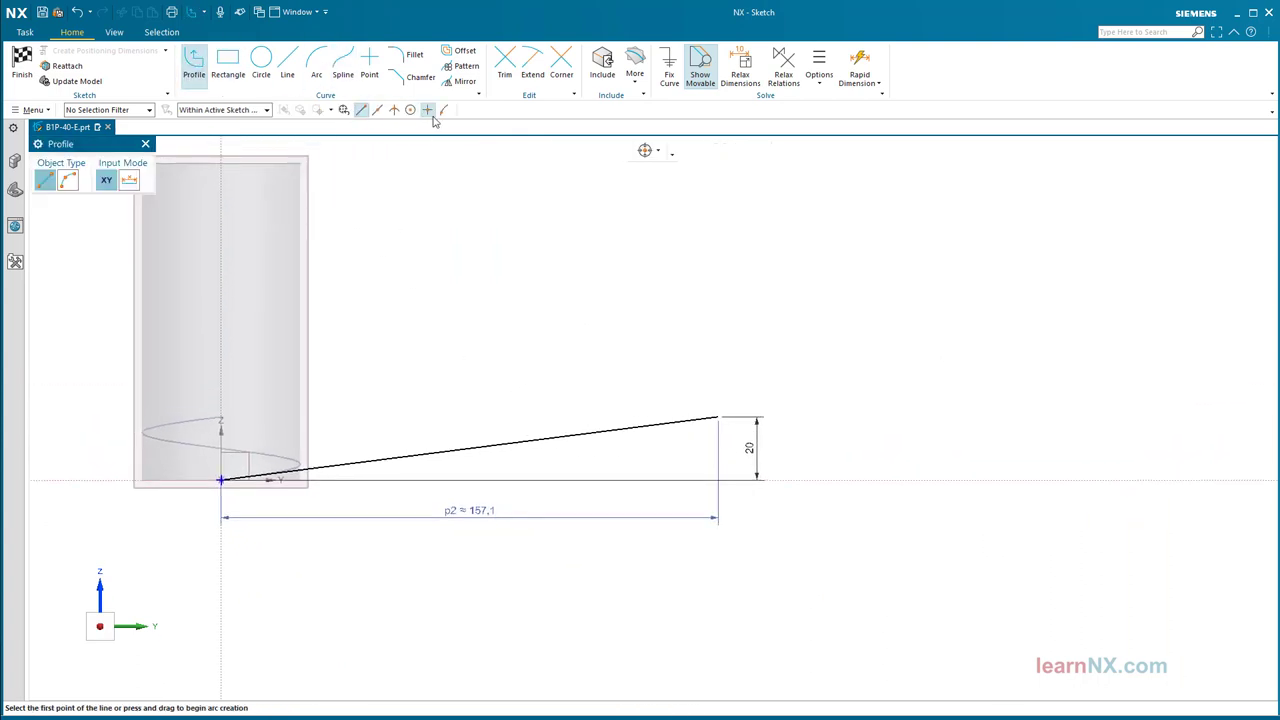
left_click(68, 180)
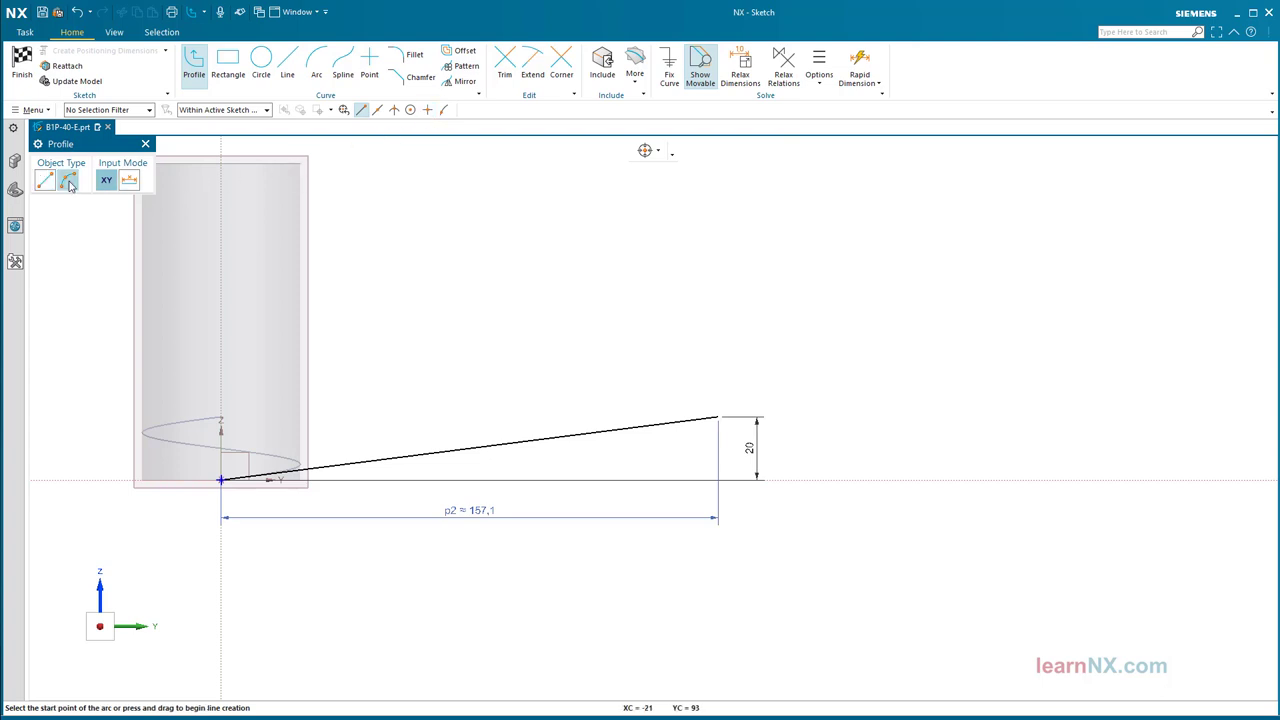
left_click(718, 415)
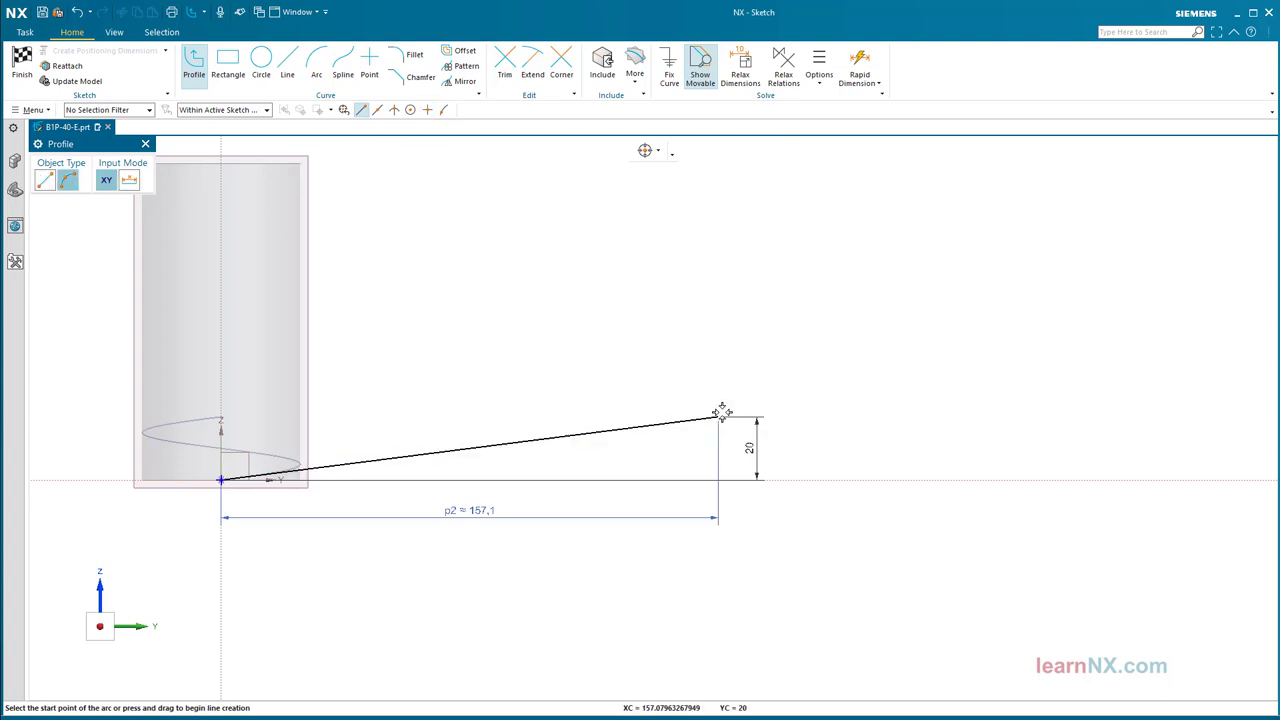
left_click(800, 349)
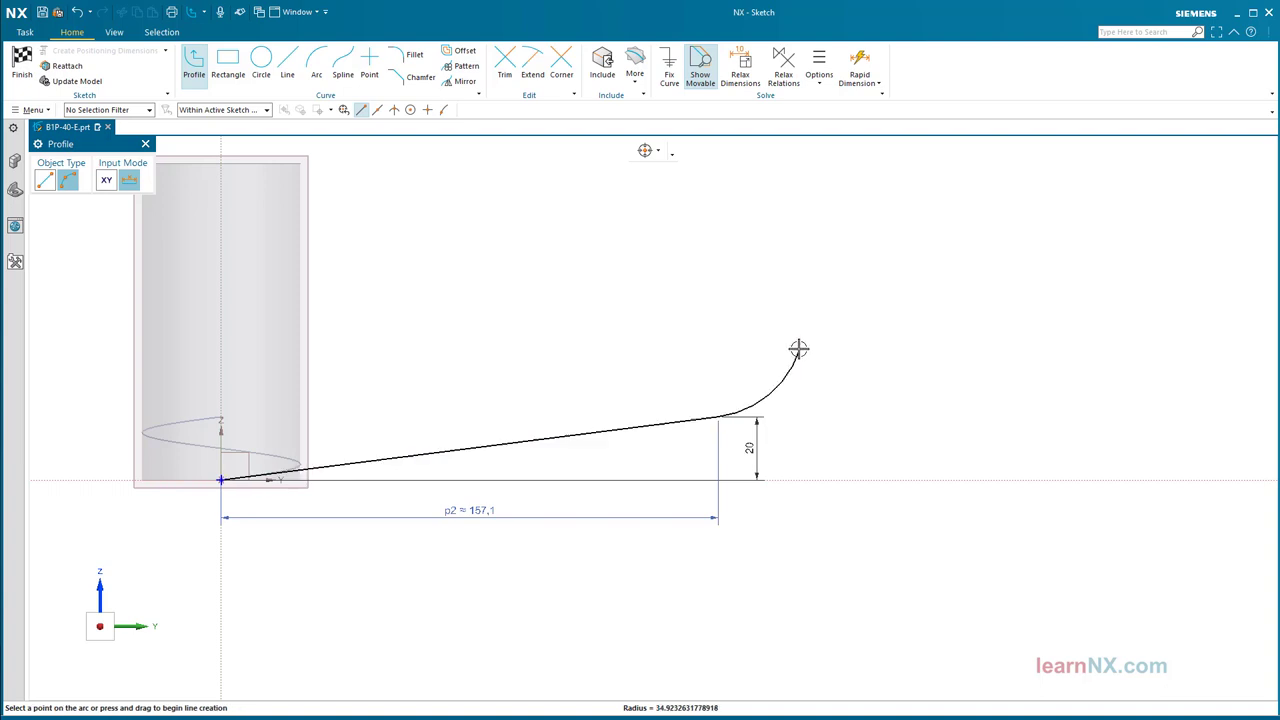
left_click(819, 294)
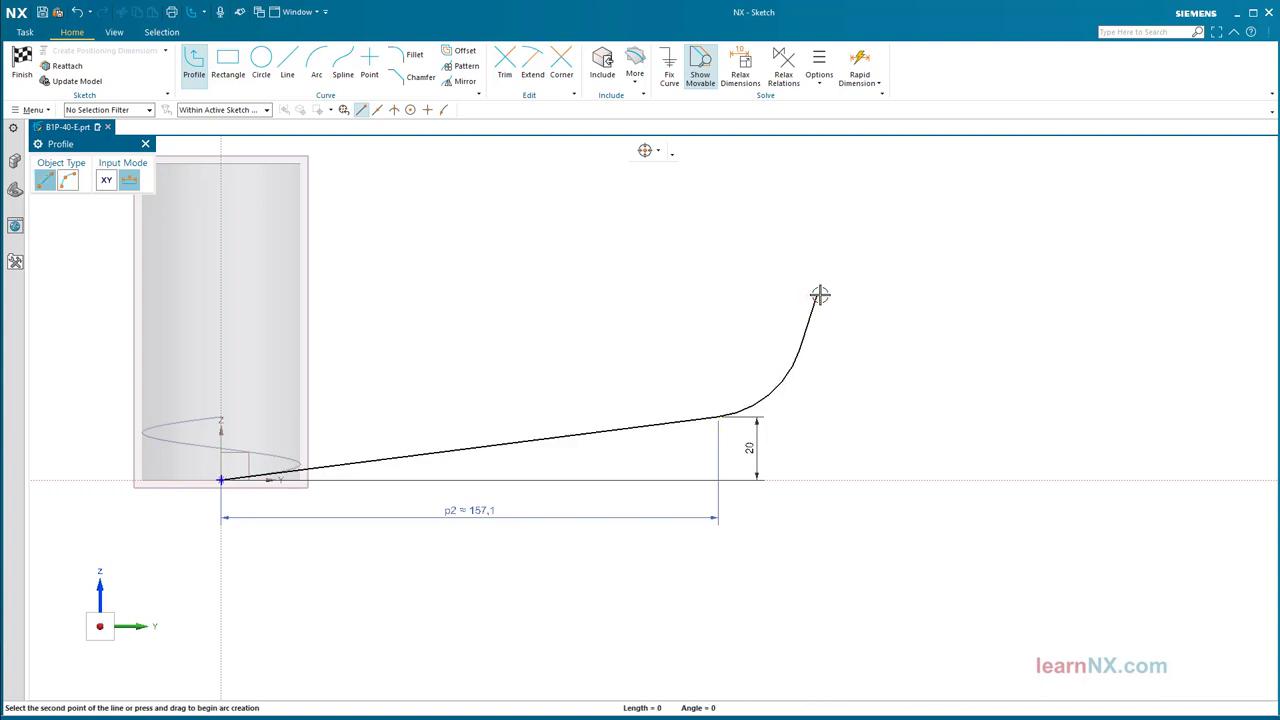
left_click(860, 255)
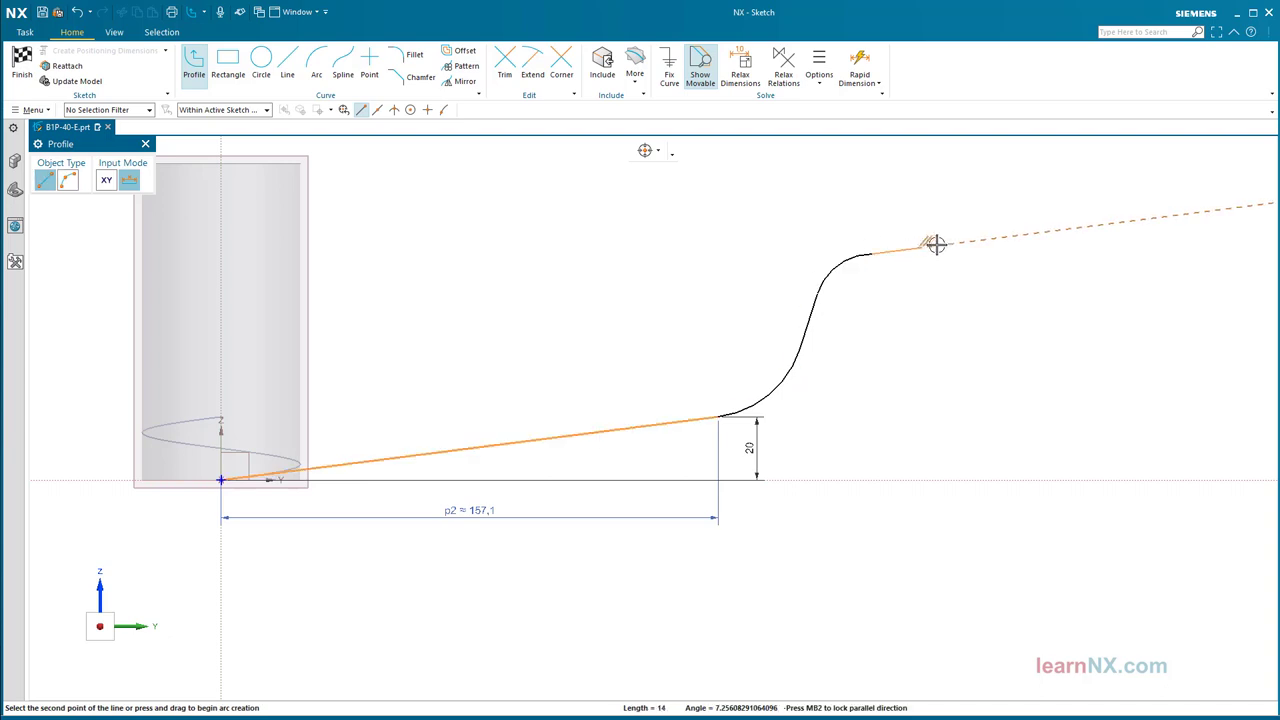
left_click(1003, 237)
key("Escape")
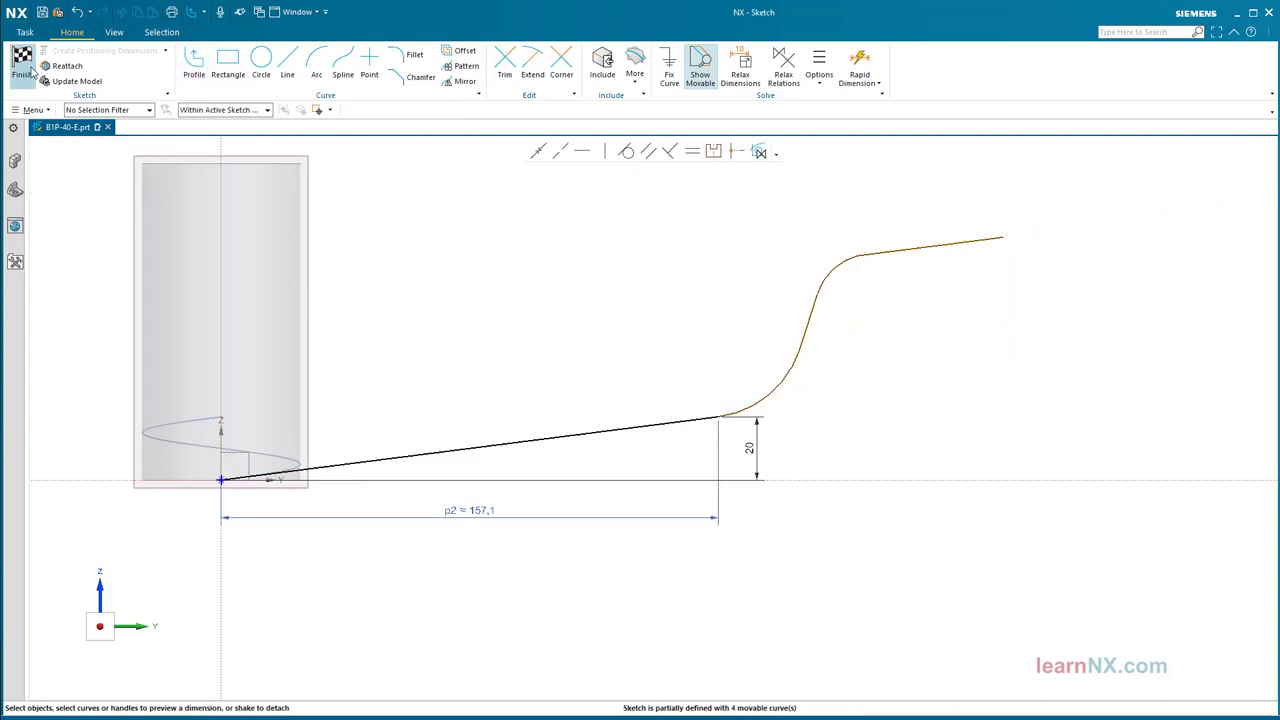
left_click(28, 72)
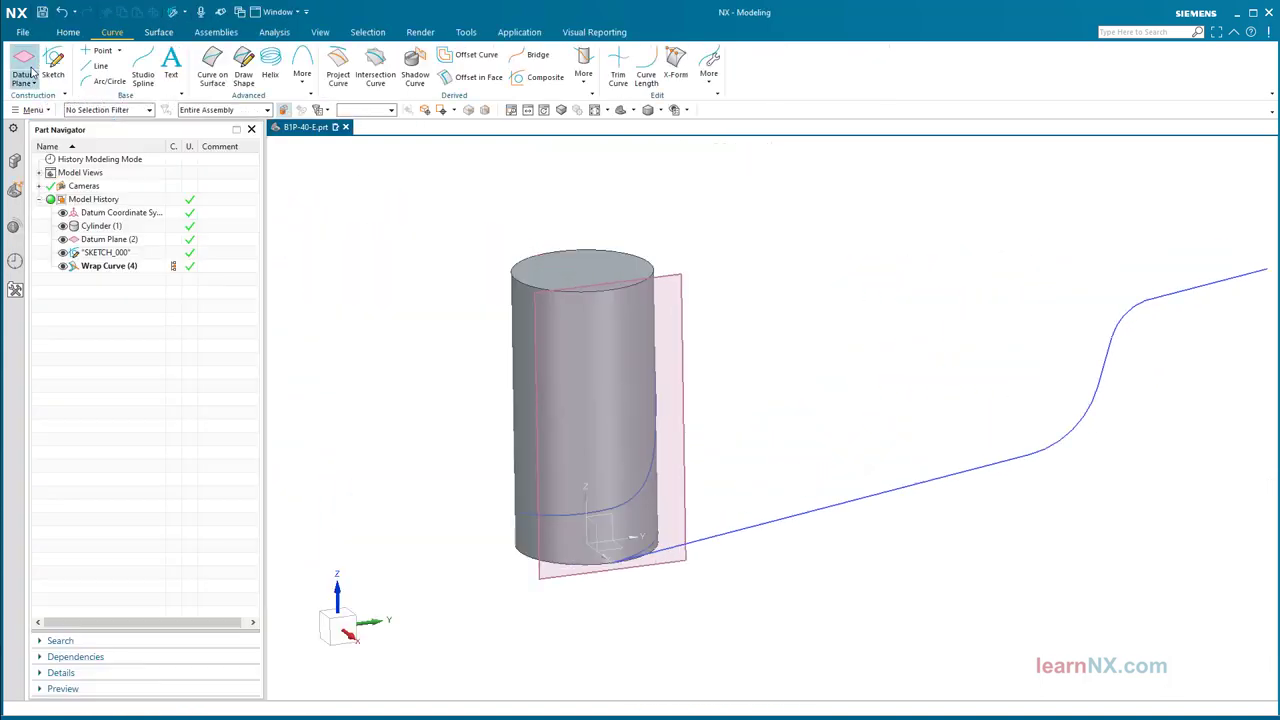
middle_click_drag(542, 239, 526, 257)
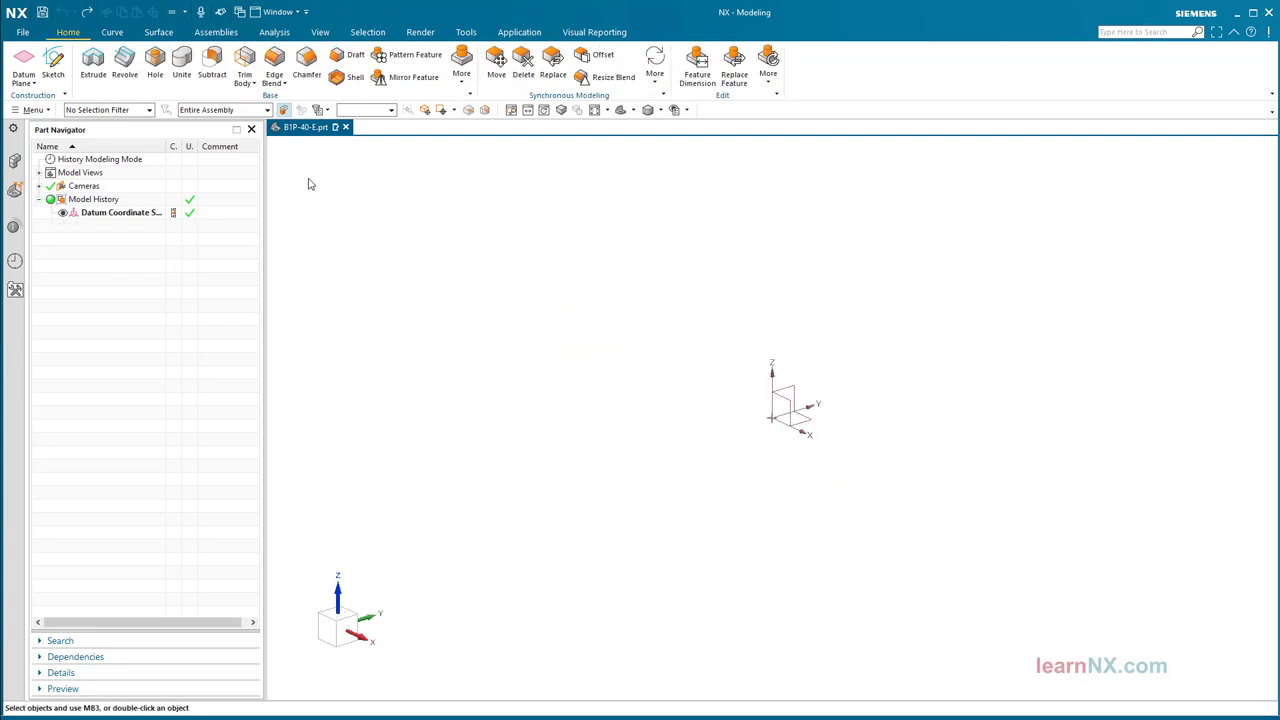
Create the length expressions D = 30 mm and pitch = 10 mm.
left_click(468, 33)
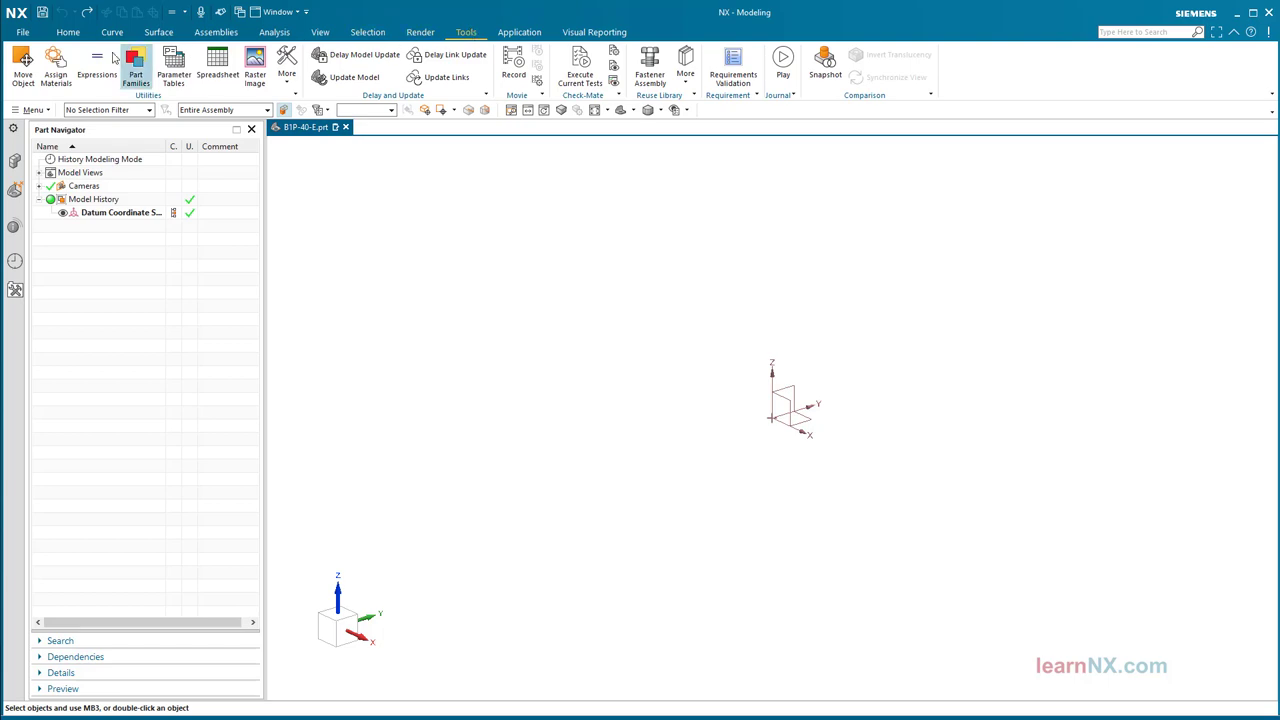
left_click(103, 62)
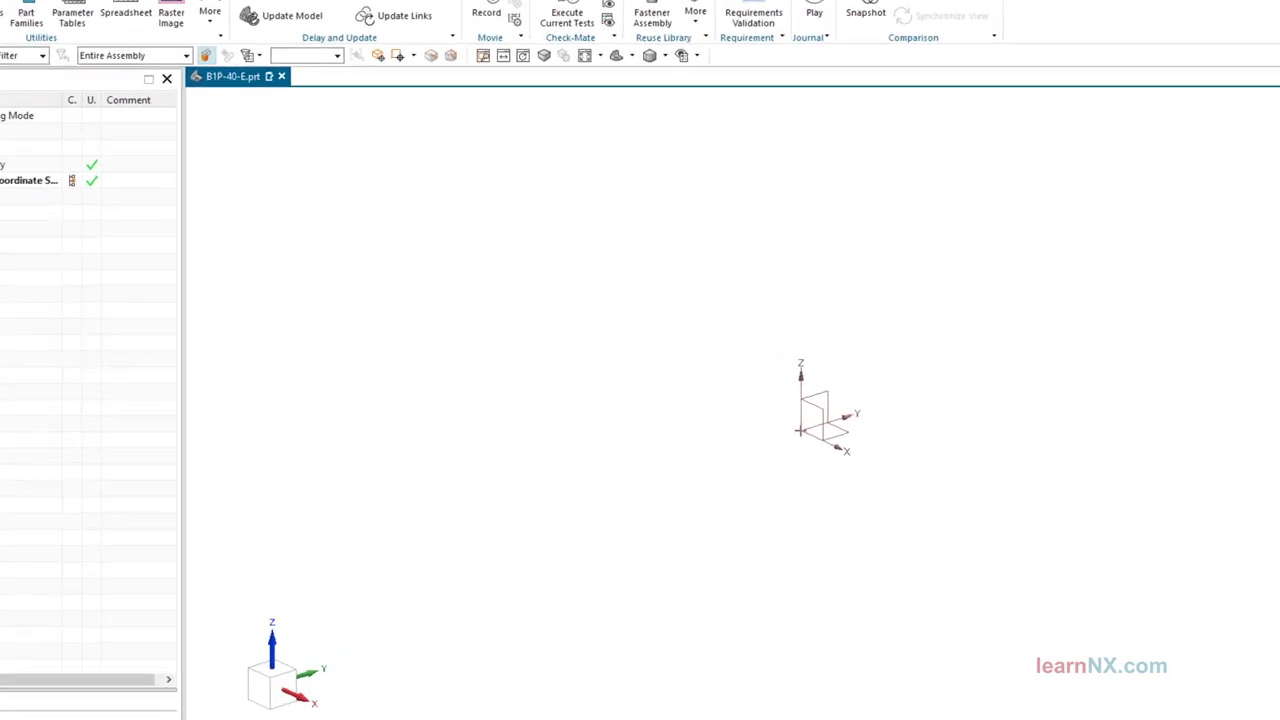
type("D")
key("Tab")
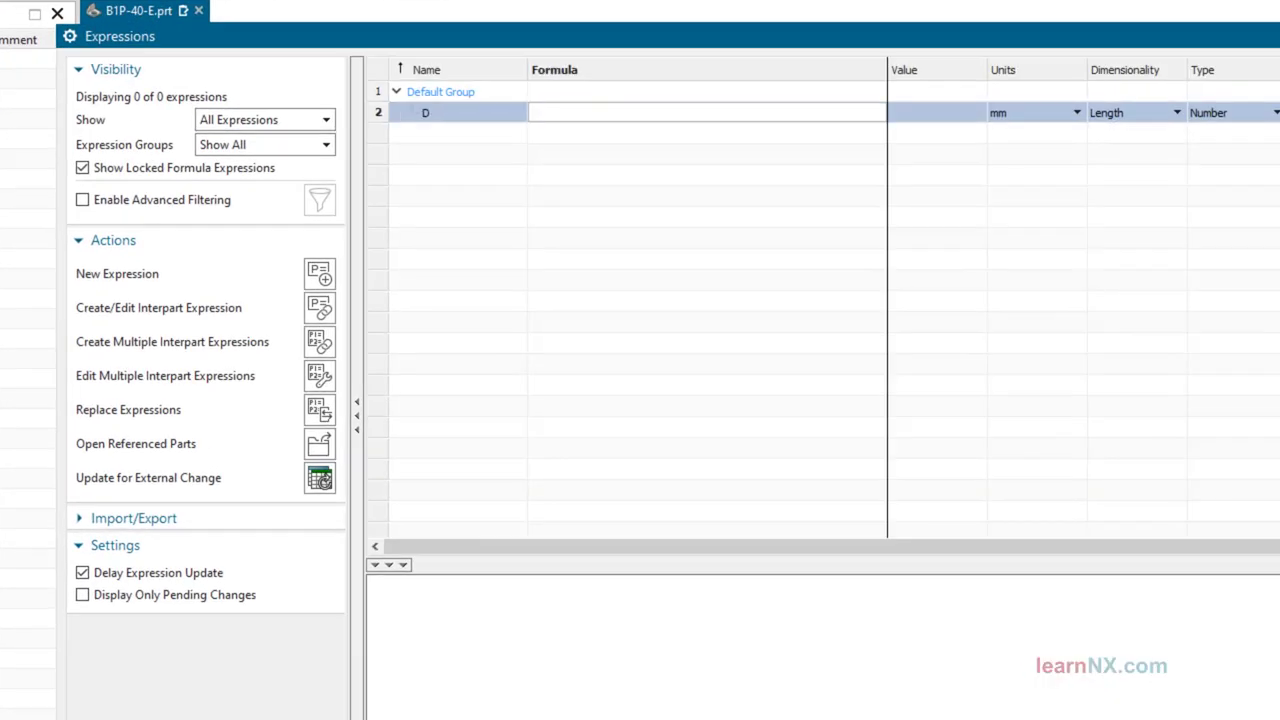
key("Return")
type("pitch")
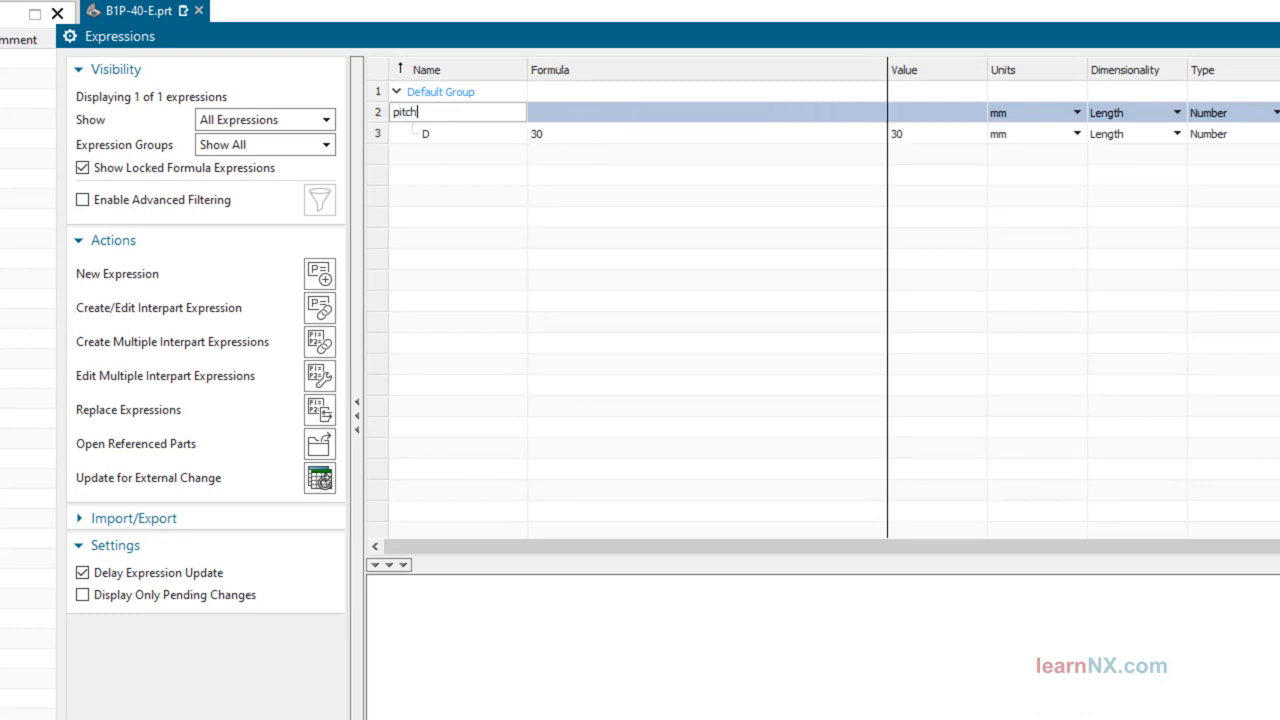
key("Tab")
type("1")
key("Return")
Add the expression turns with formula 3 and change its dimensionality to Unitless.
type("turns")
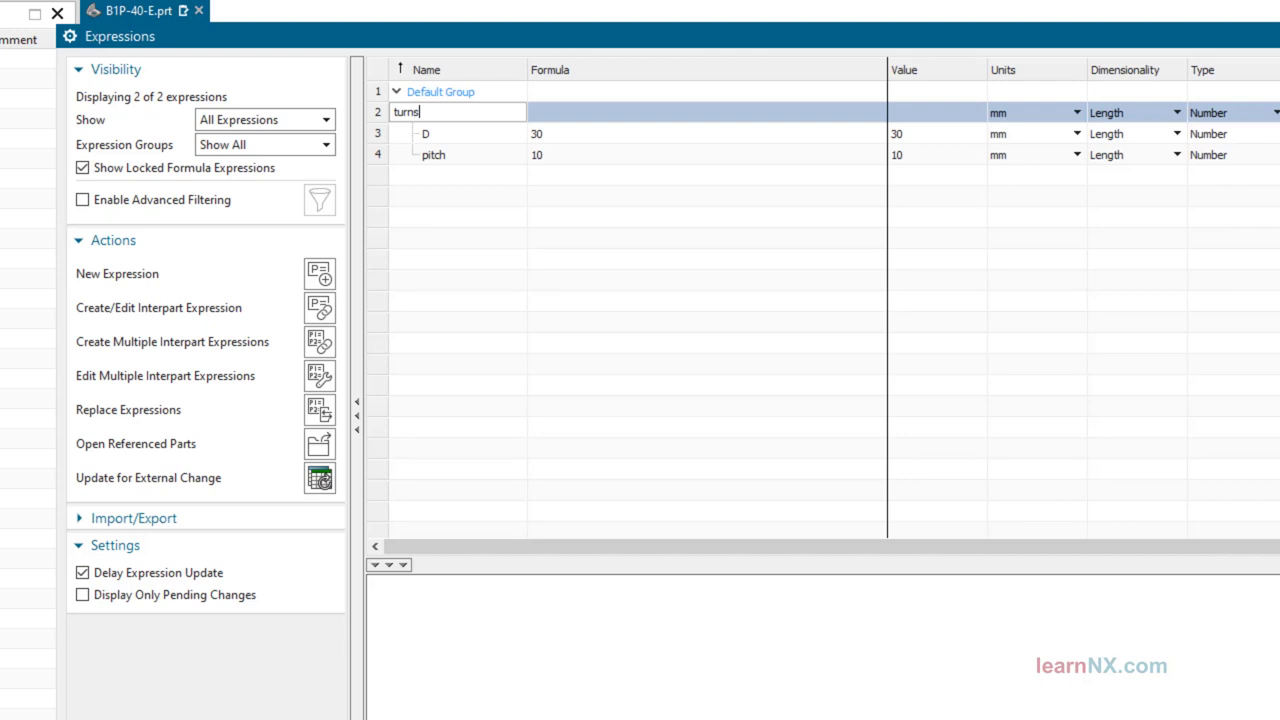
key("Tab")
key("Return")
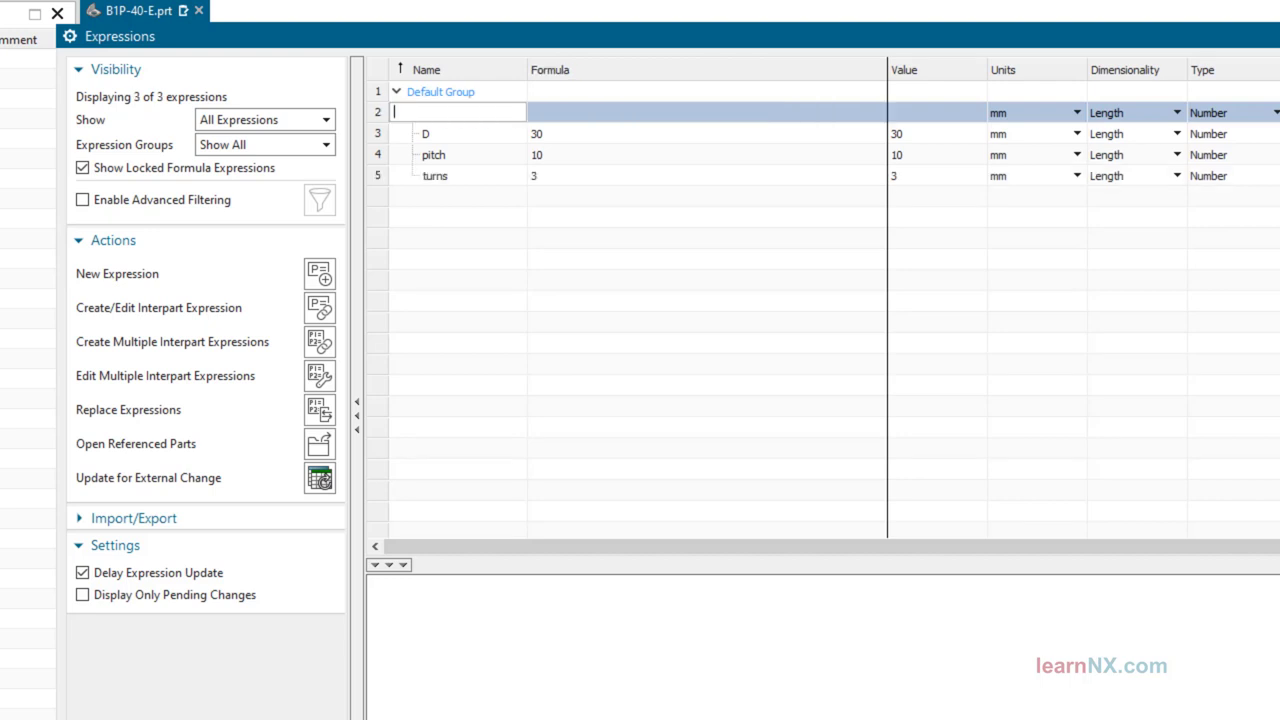
left_click(1180, 180)
left_click(1181, 182)
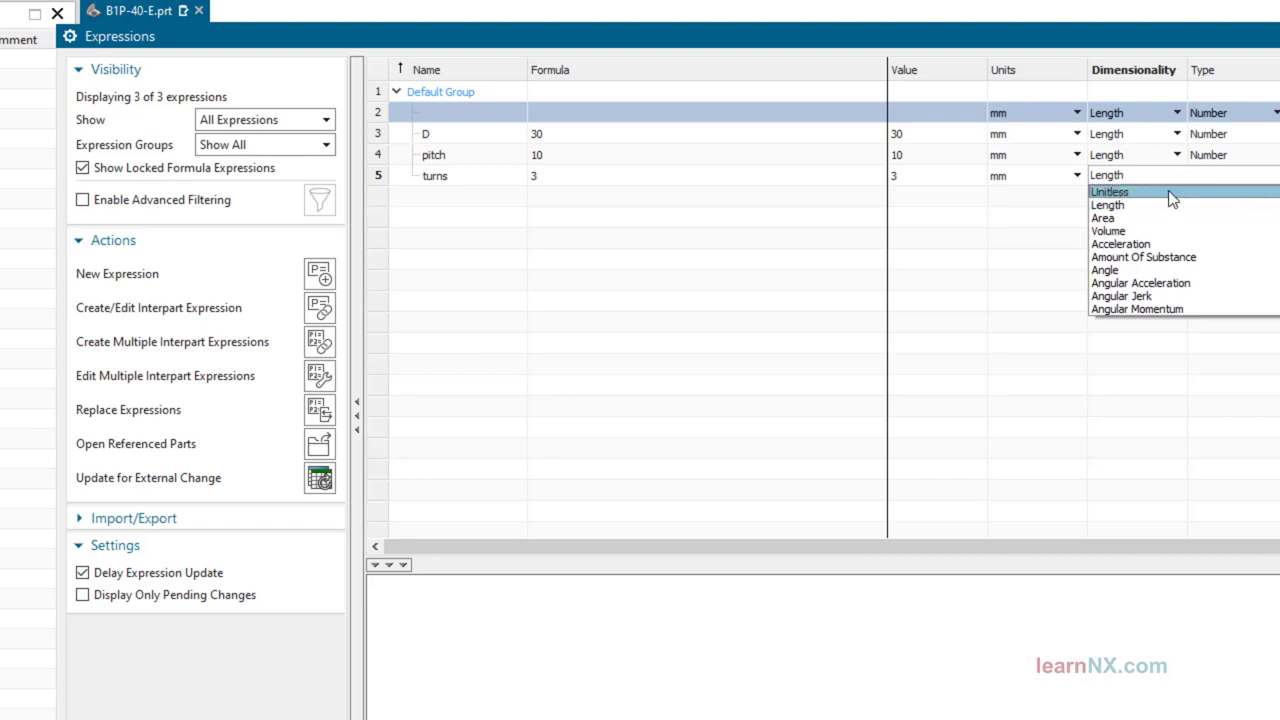
left_click(1172, 192)
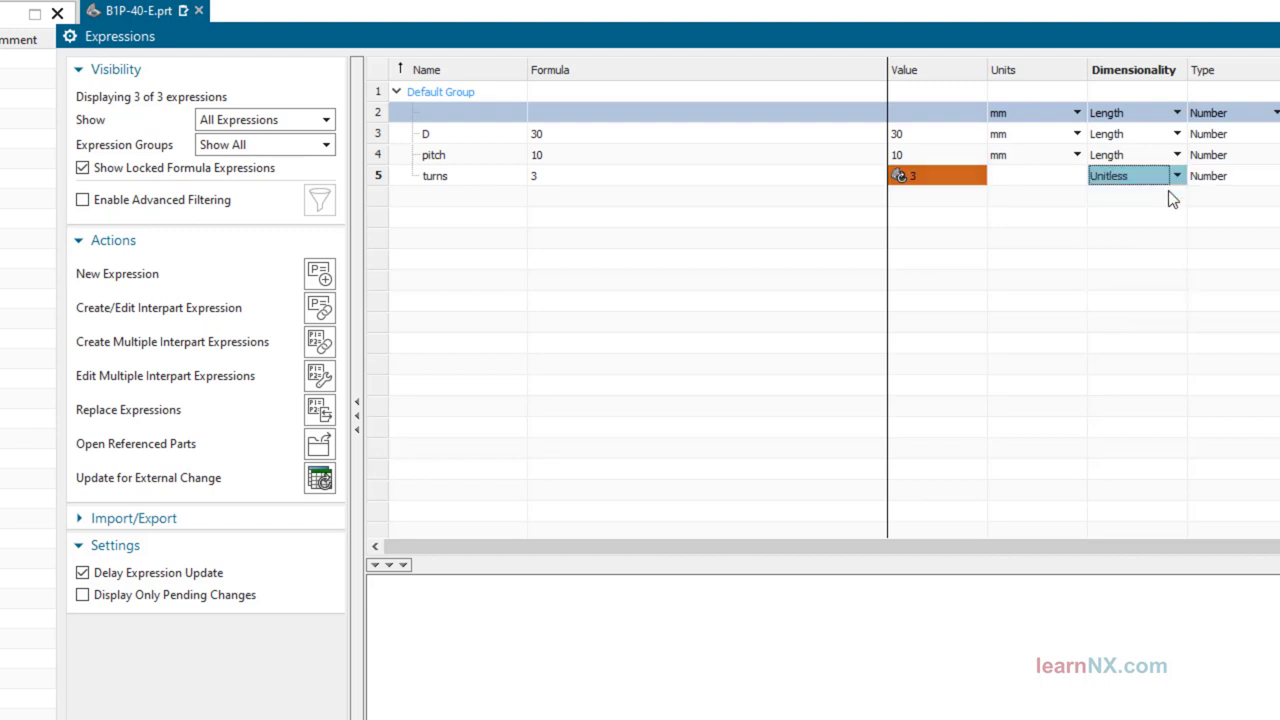
Add the length expressions width = 8 mm and thickness = 4 mm and accept the expression list.
left_click(485, 113)
type("width")
key("Tab")
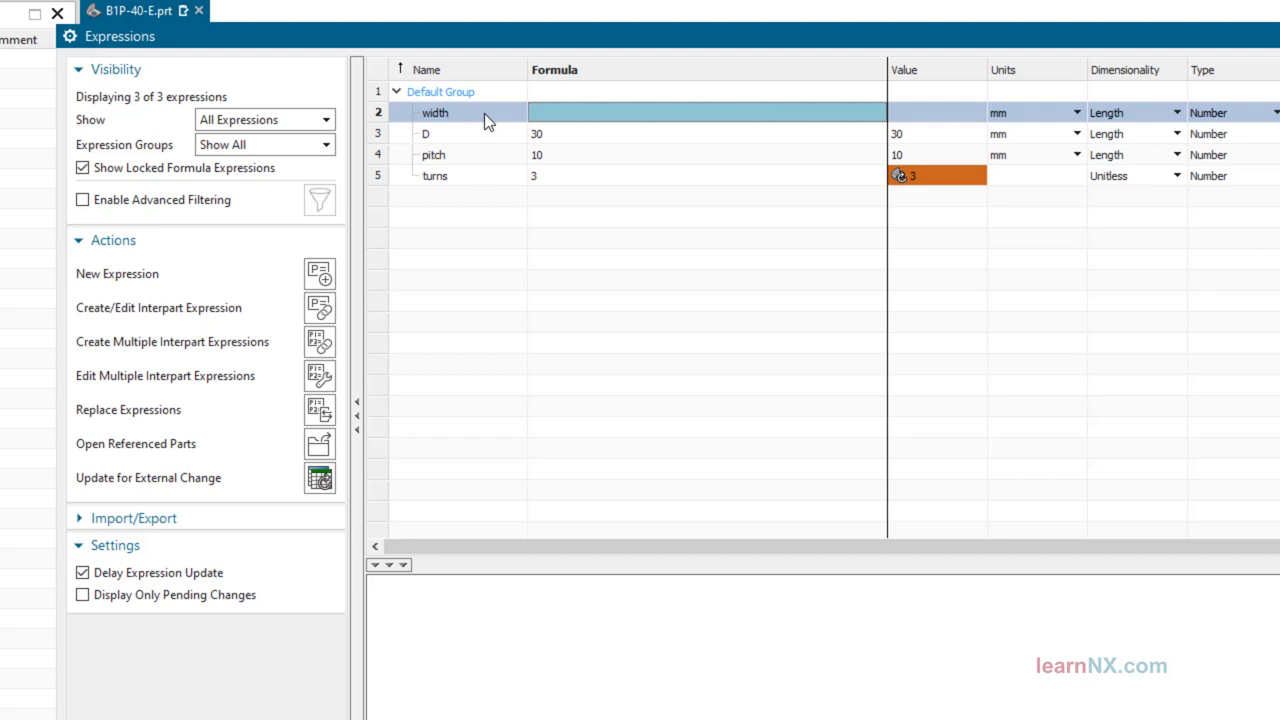
type("8")
key("Return")
type("thickness")
key("Tab")
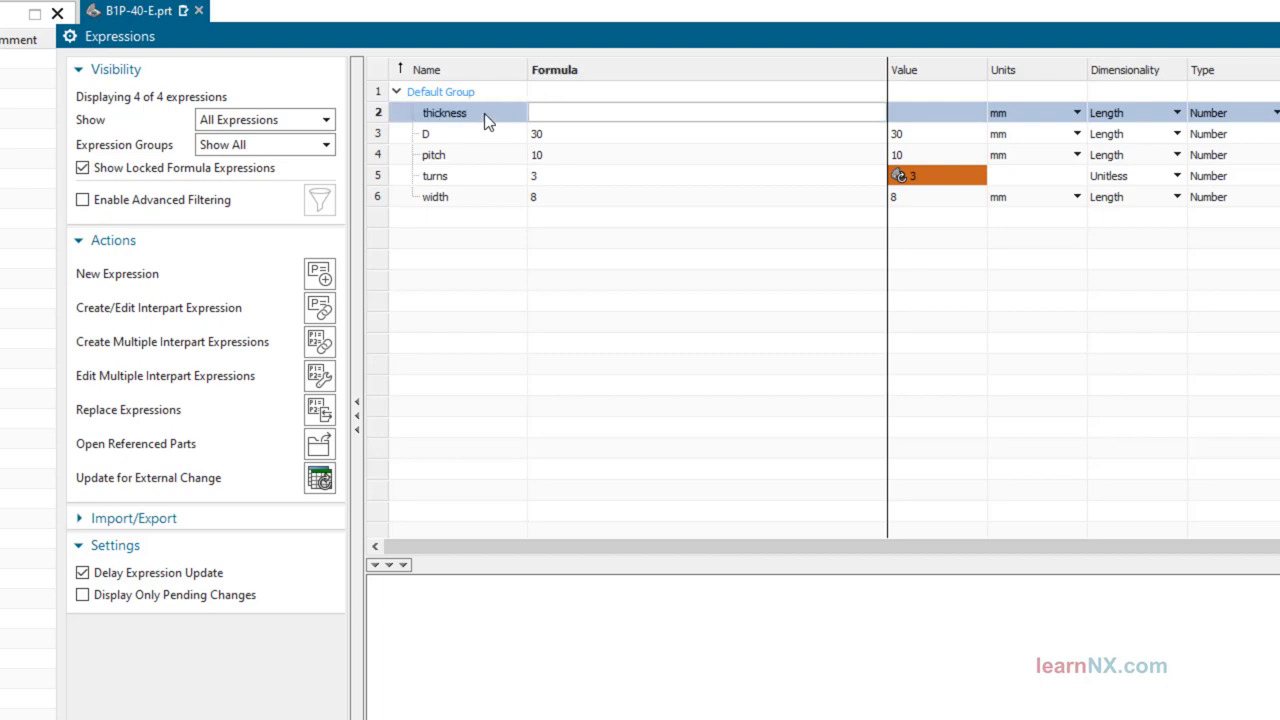
type("4")
key("Return")
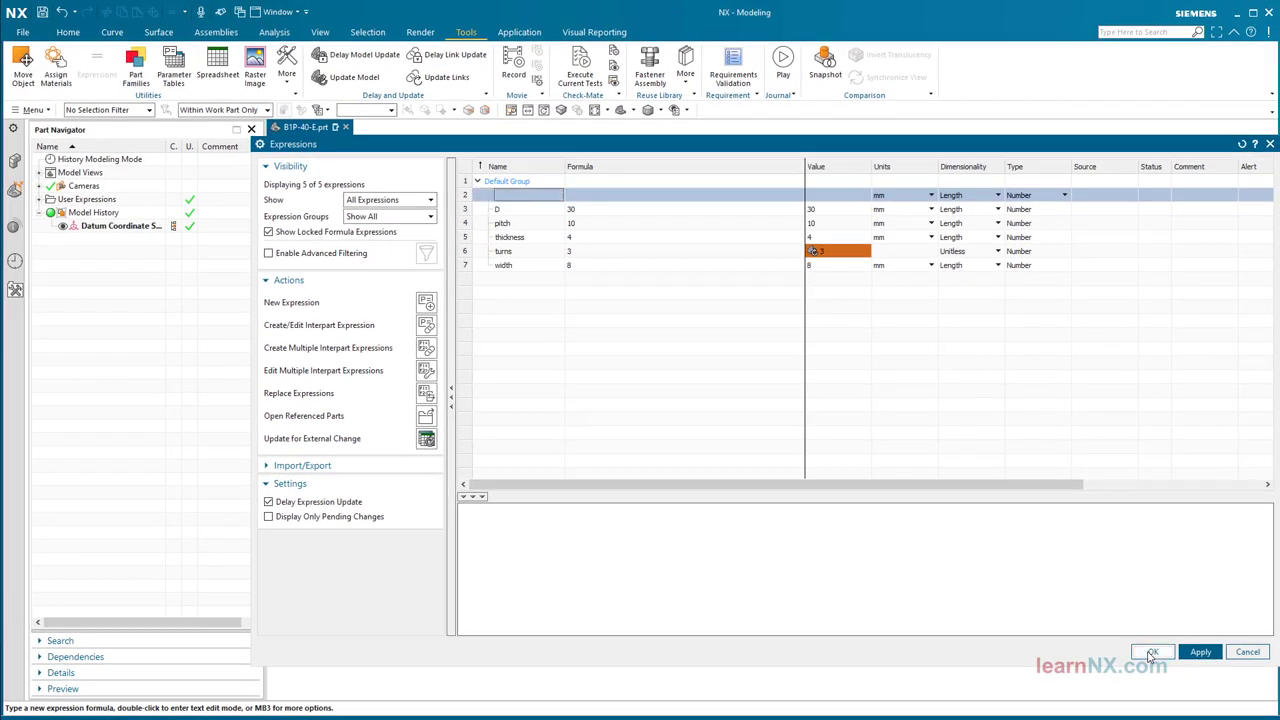
left_click(1151, 652)
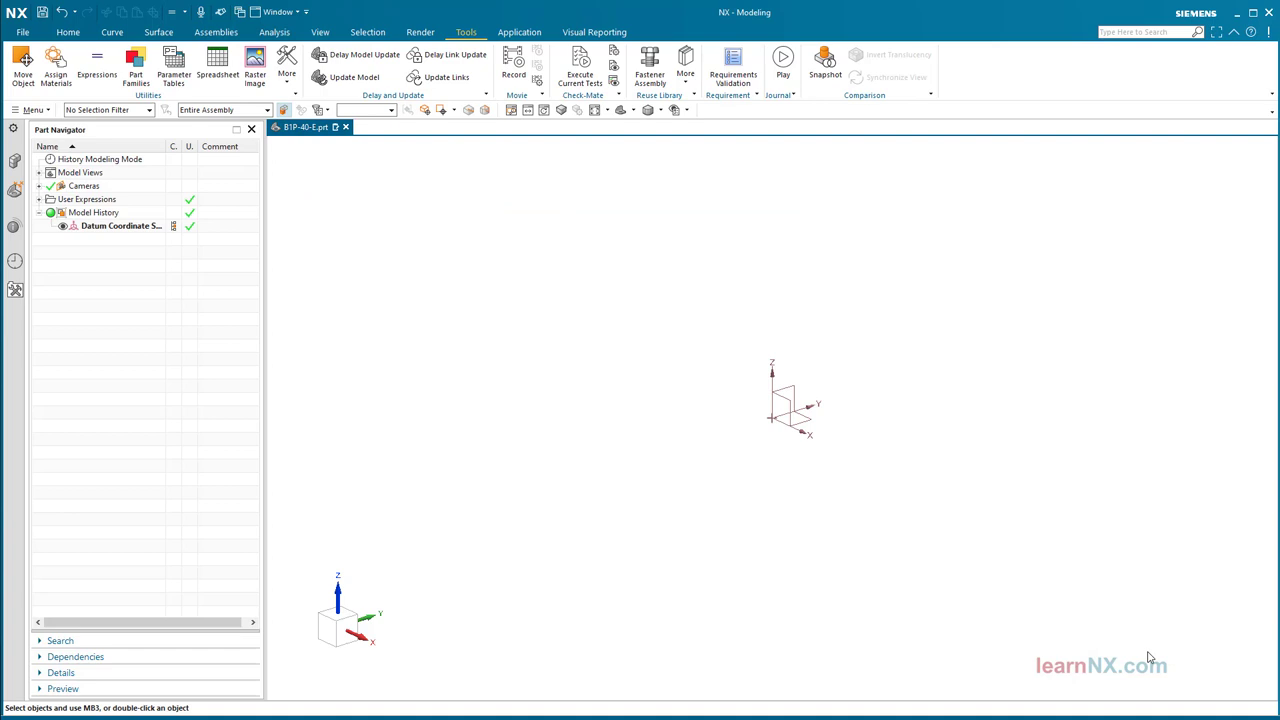
Start a sketch on the default XY plane and draw a vertical line crossing the X axis on the positive X side of the origin.
left_click(62, 32)
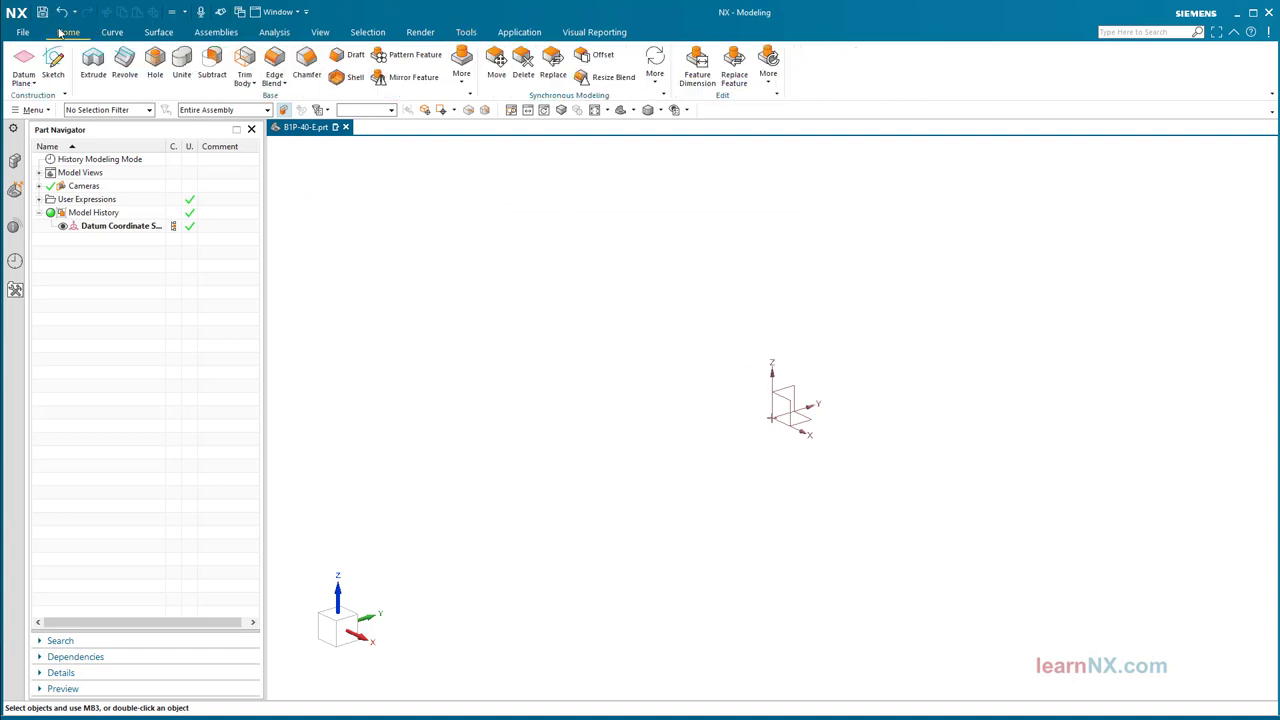
left_click(54, 62)
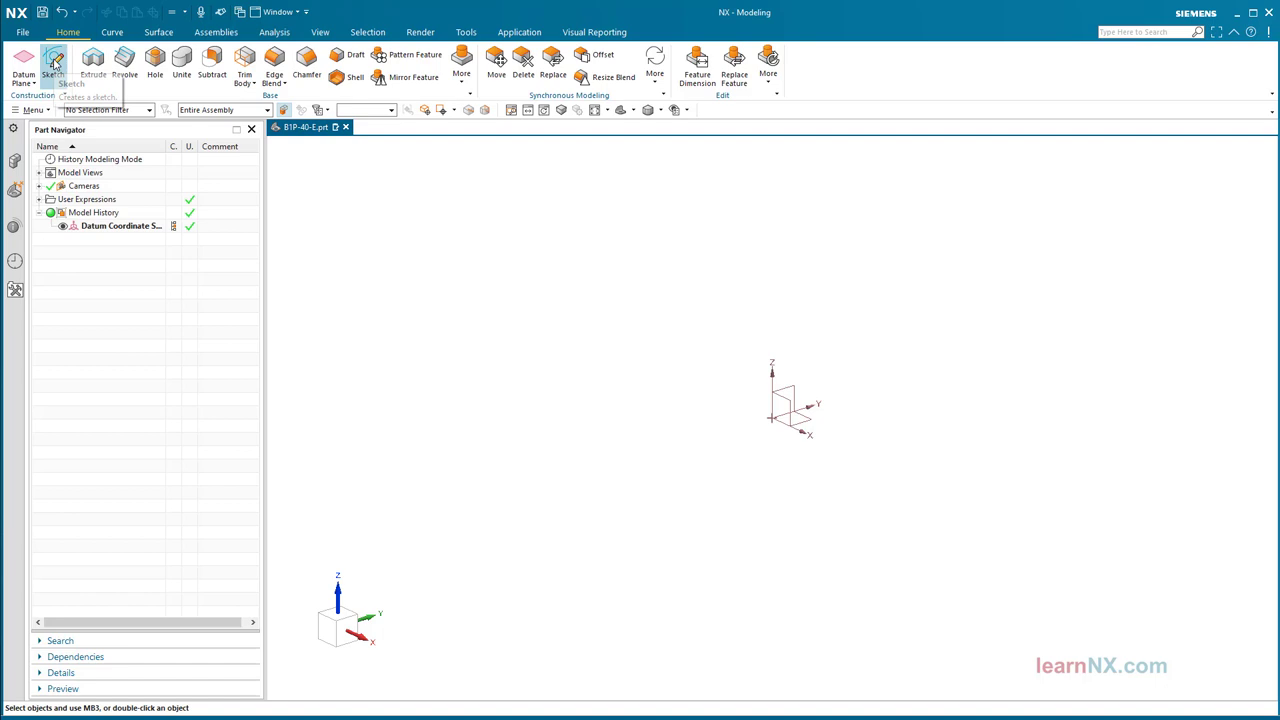
middle_click(432, 304)
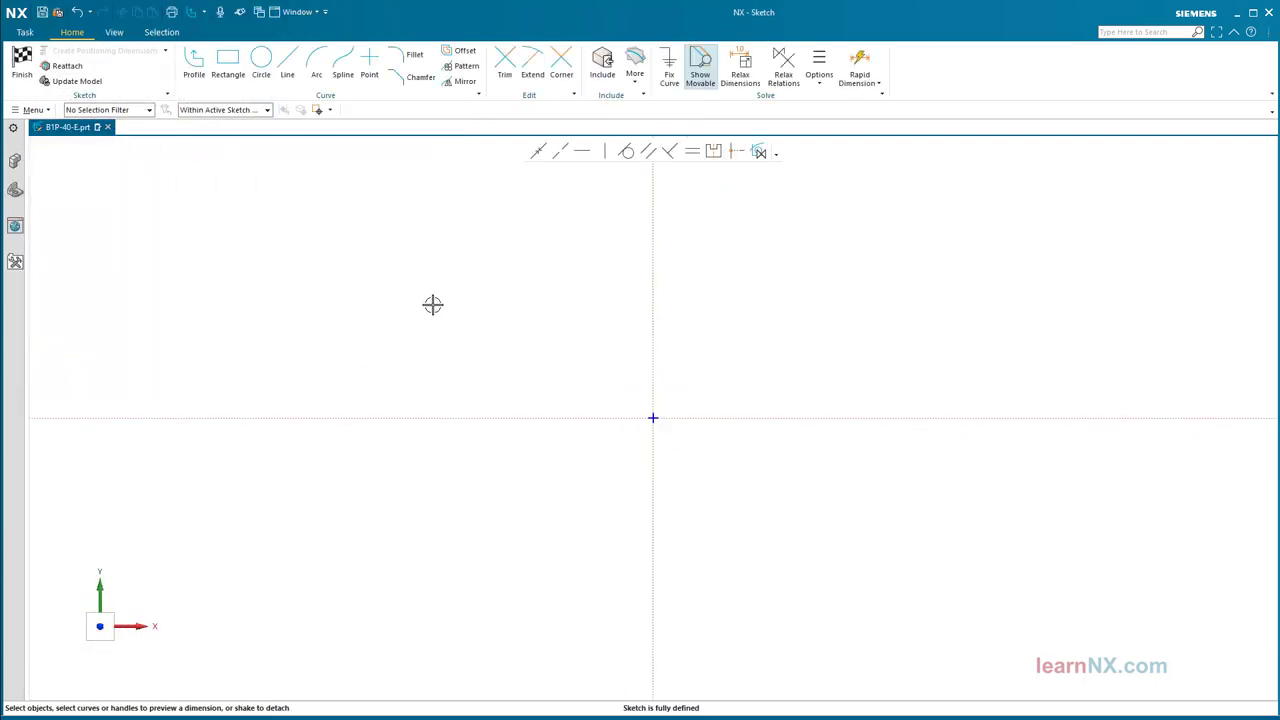
left_click(288, 66)
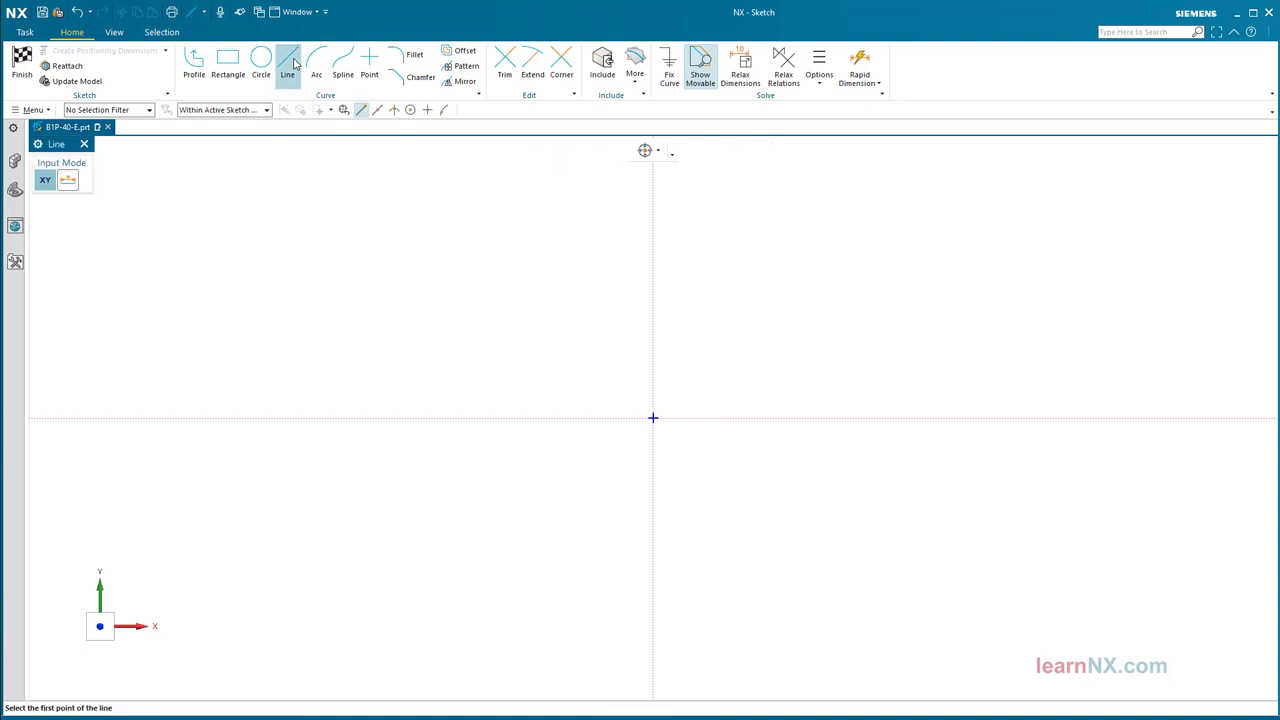
left_click(754, 254)
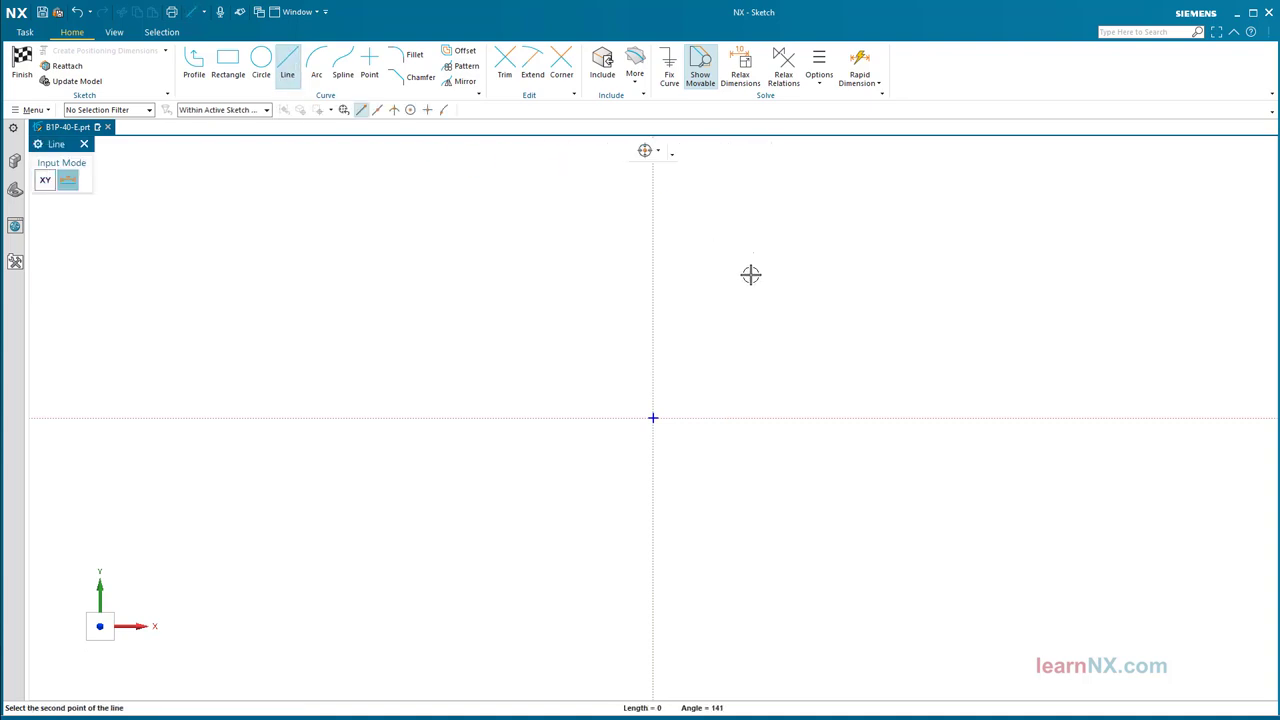
left_click(754, 471)
key("Escape")
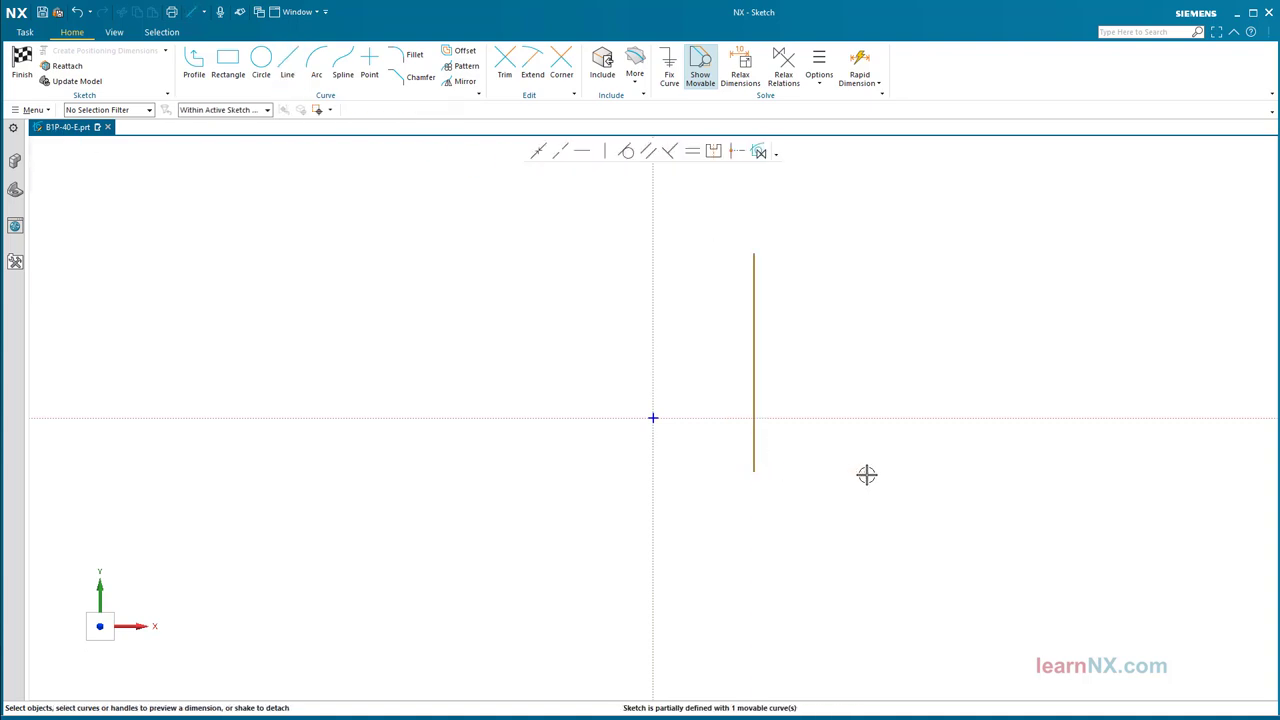
Dimension the distance from the Y axis to the vertical line and convert it to a half-diameter dimension.
left_click(652, 318)
left_click(754, 332)
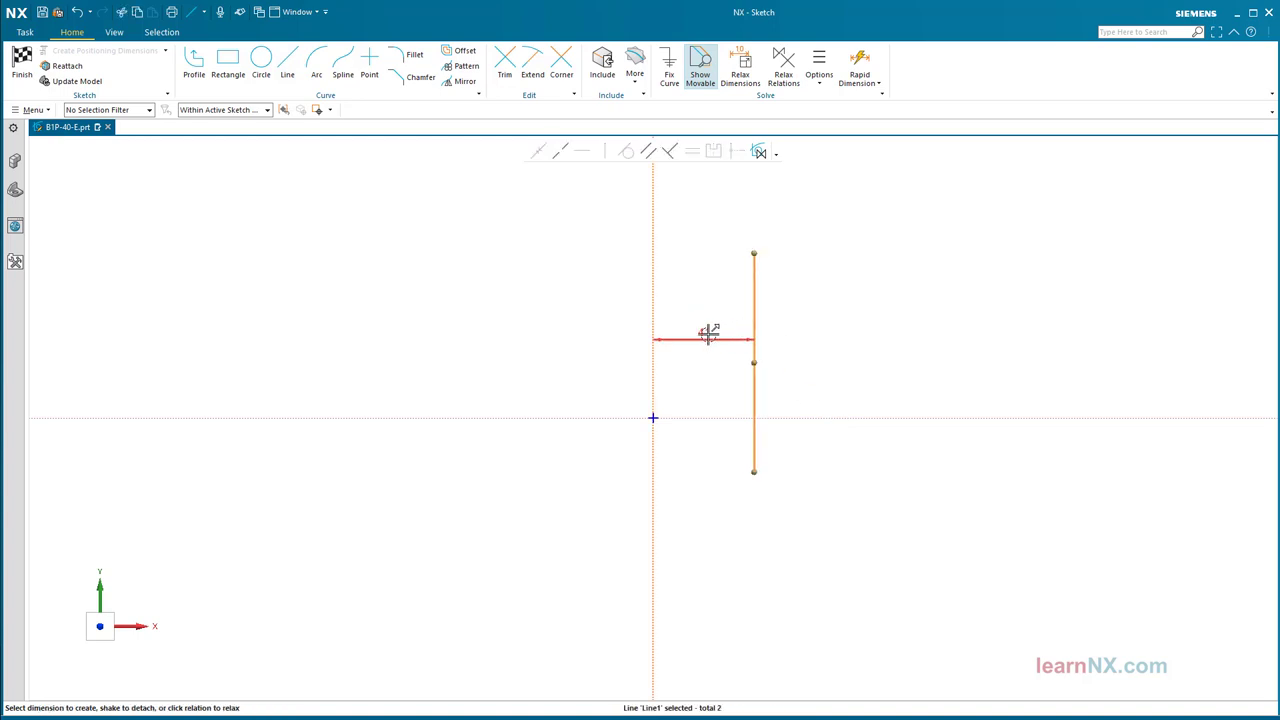
left_click(708, 333)
key("Return")
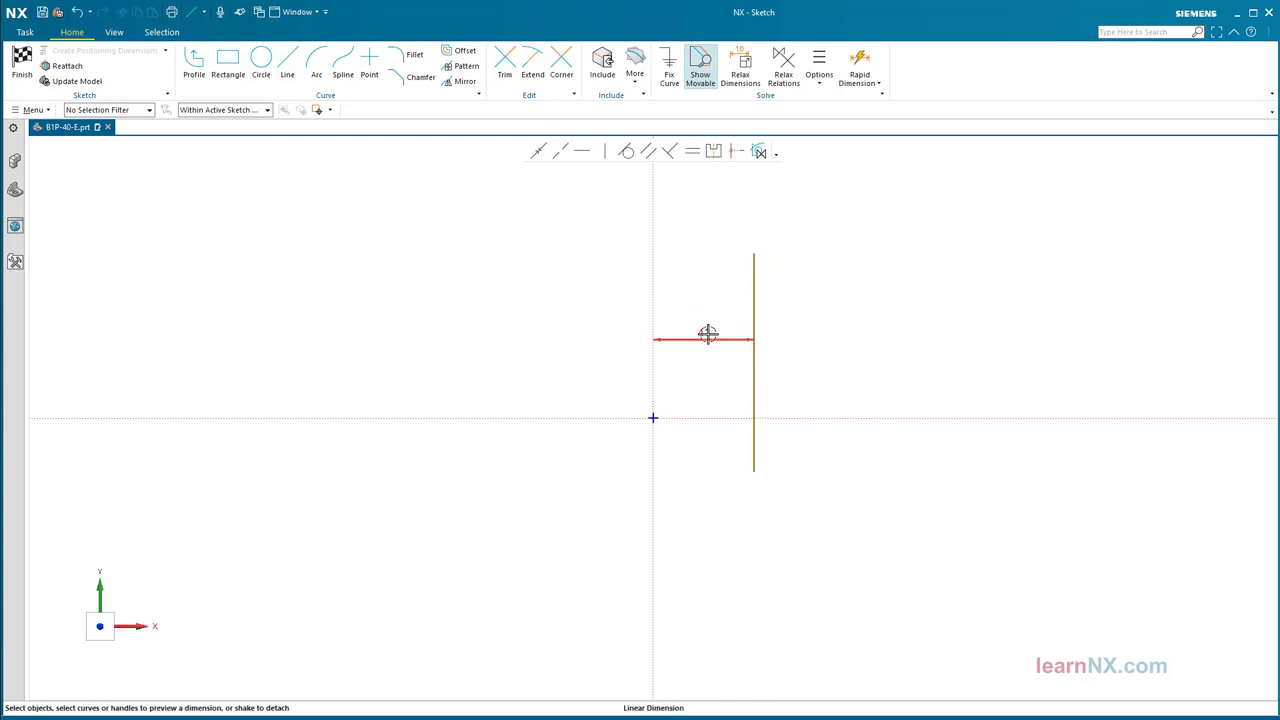
right_click(708, 333)
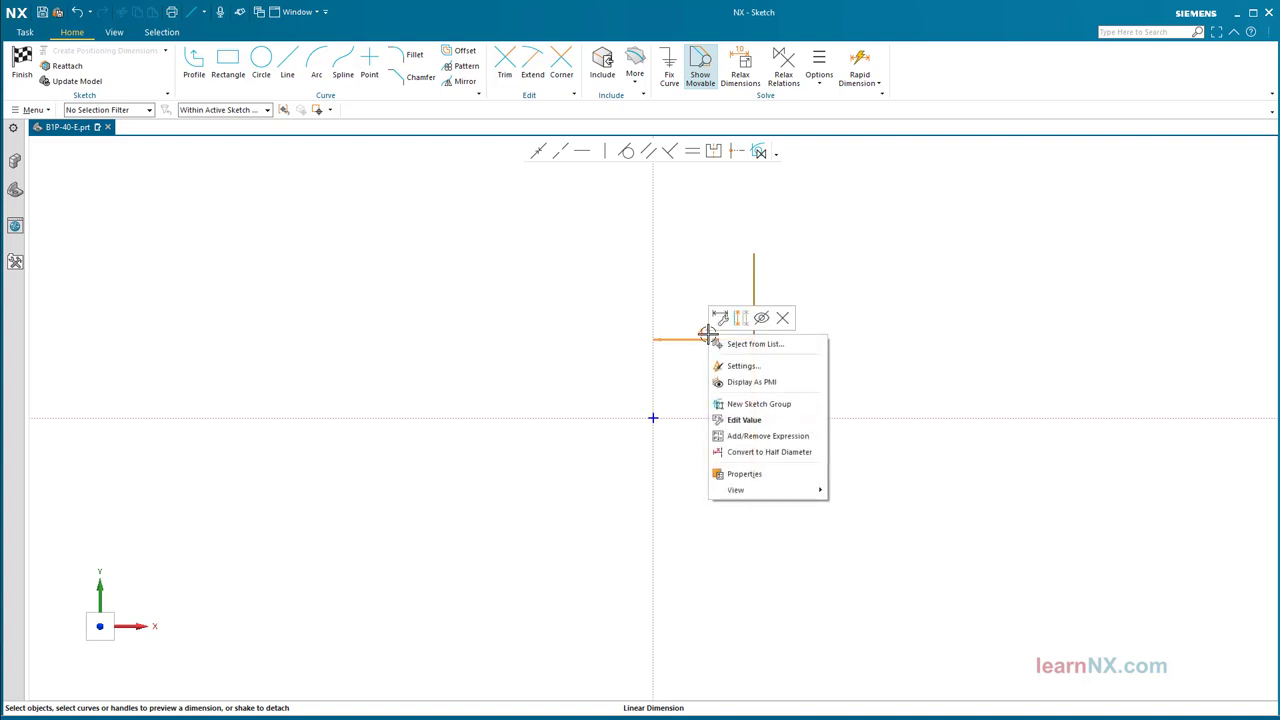
left_click(742, 452)
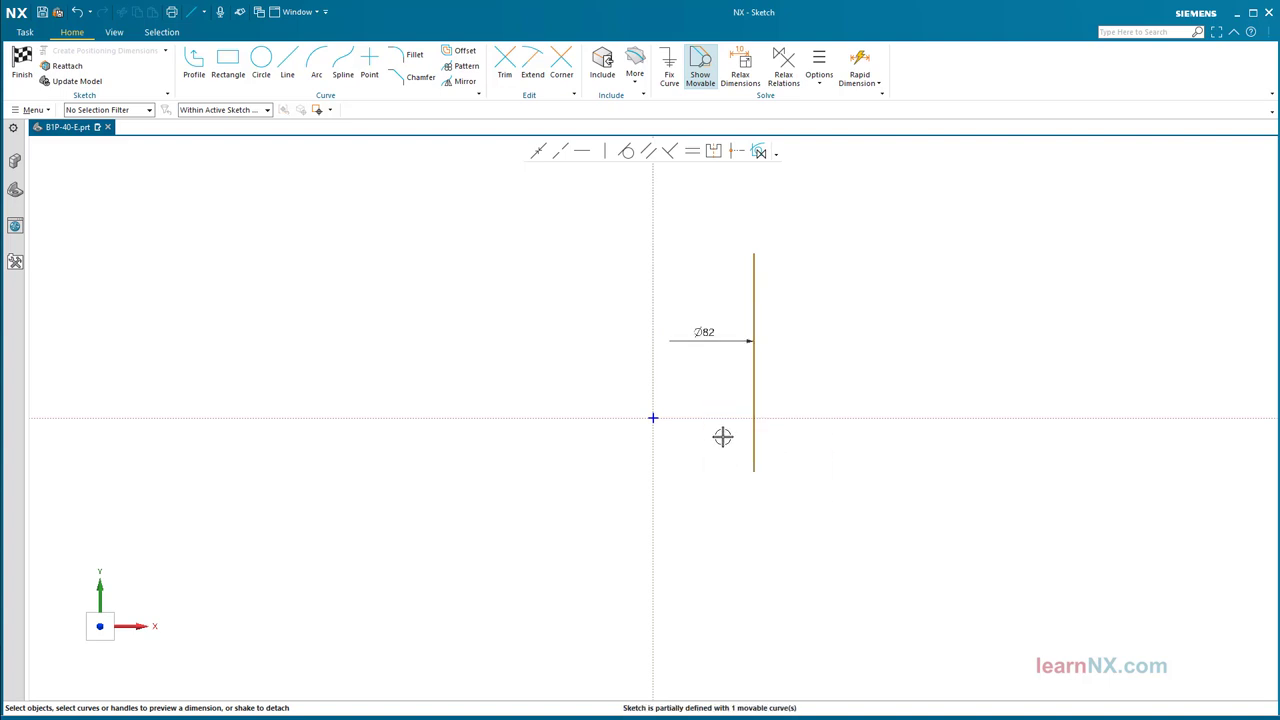
Add an expression to the diameter dimension, set it to D and scale the entire sketch.
right_click(706, 337)
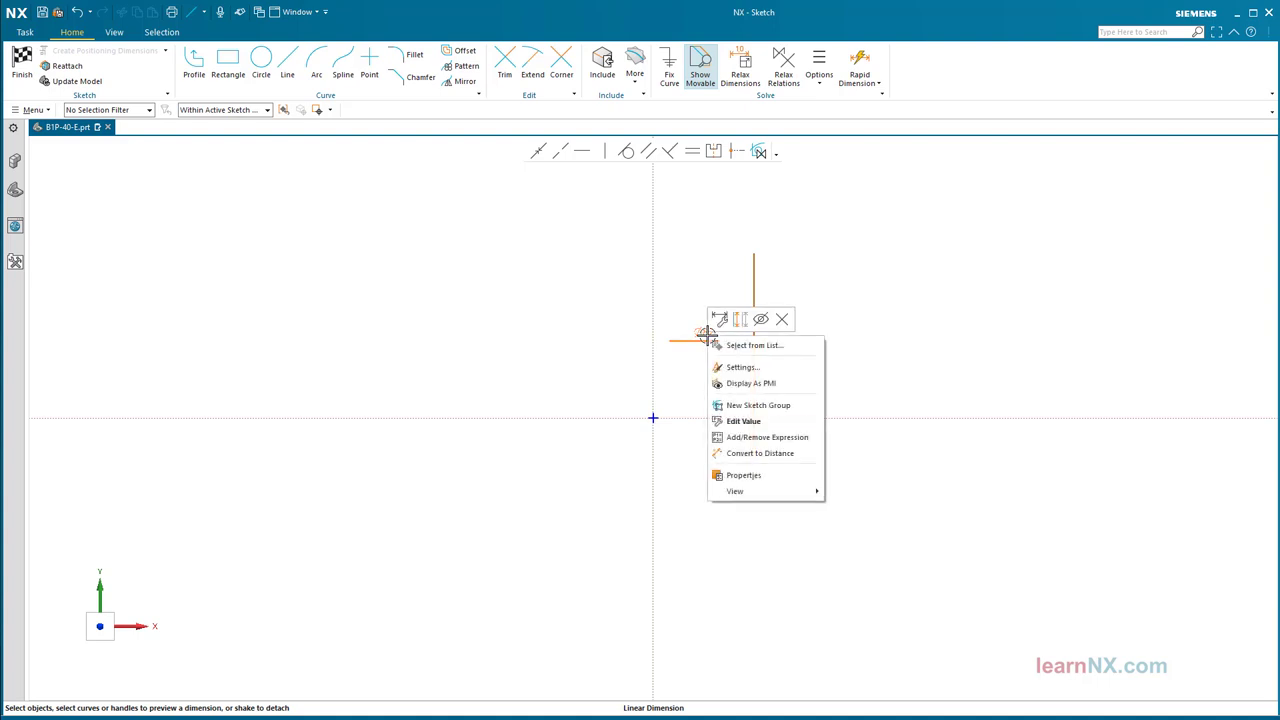
left_click(765, 438)
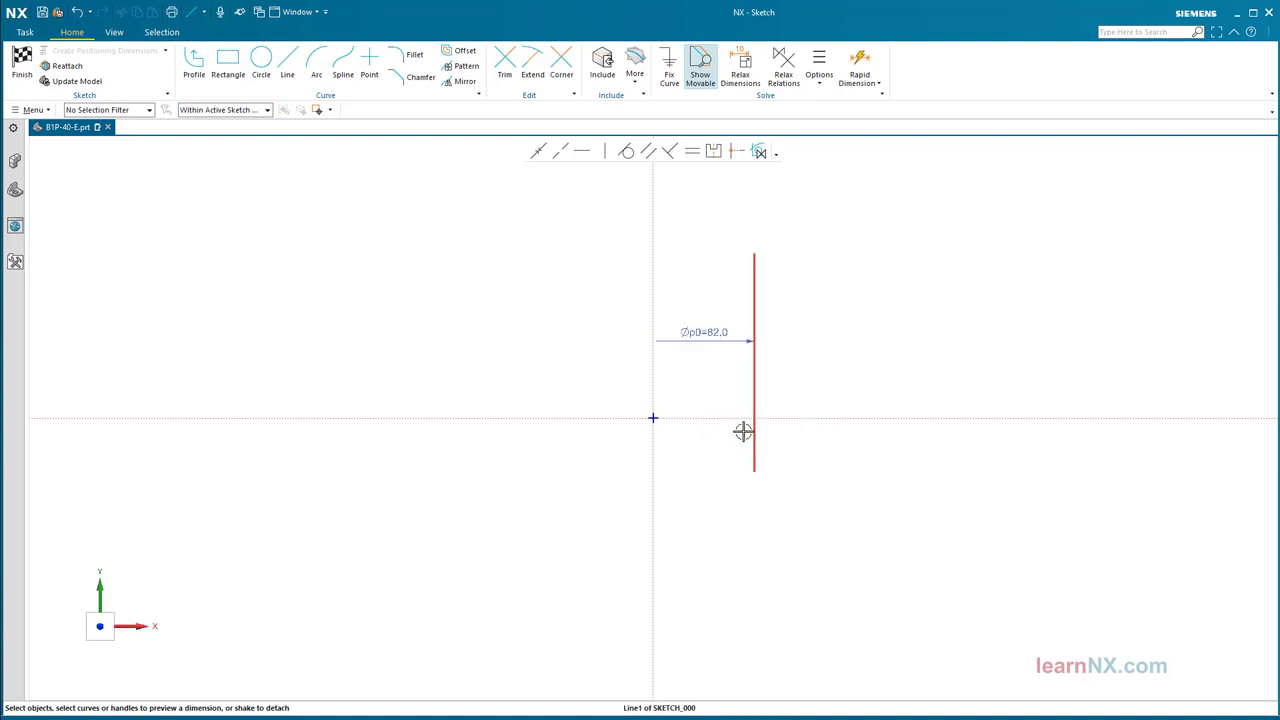
double_click(713, 340)
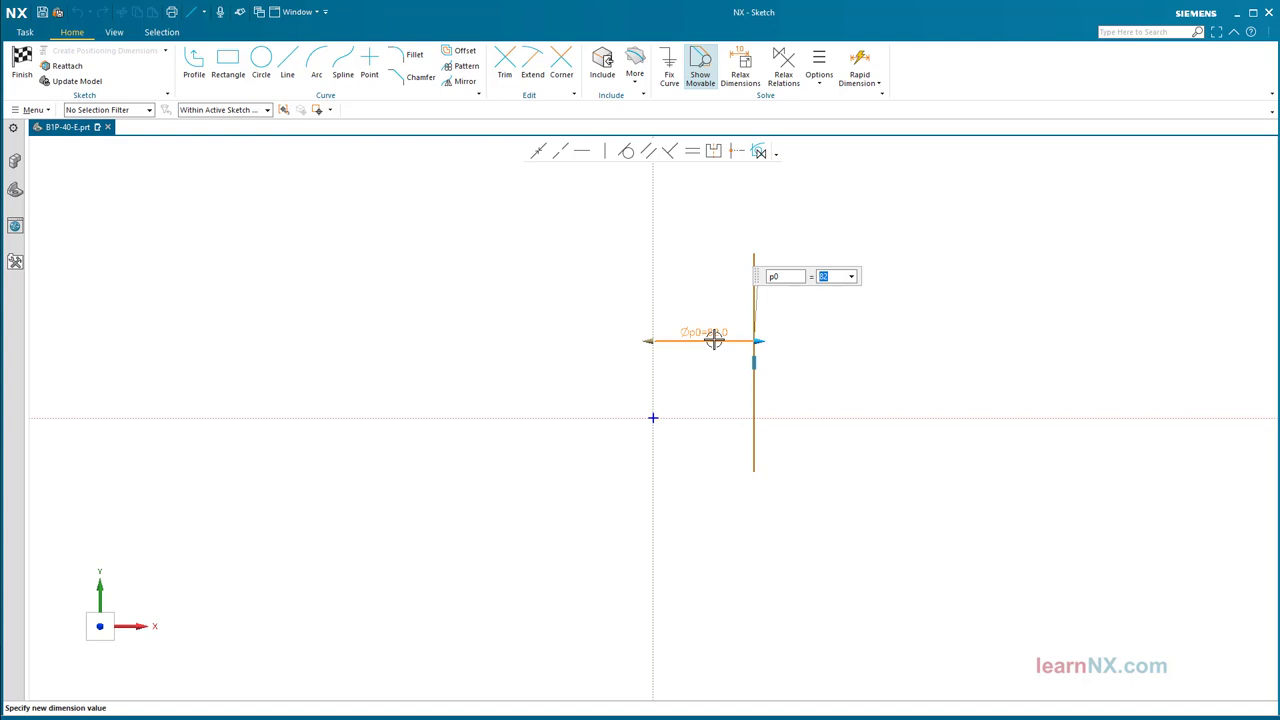
type("D")
key("Return")
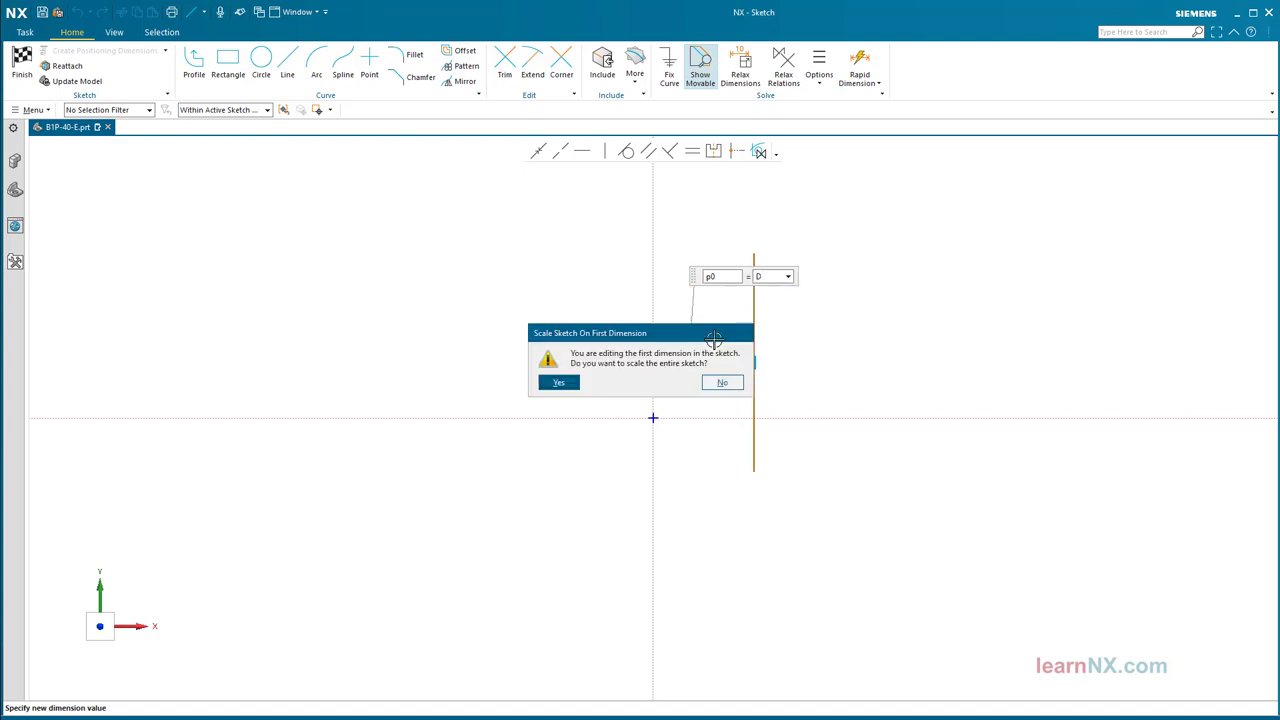
left_click(560, 383)
key("Return")
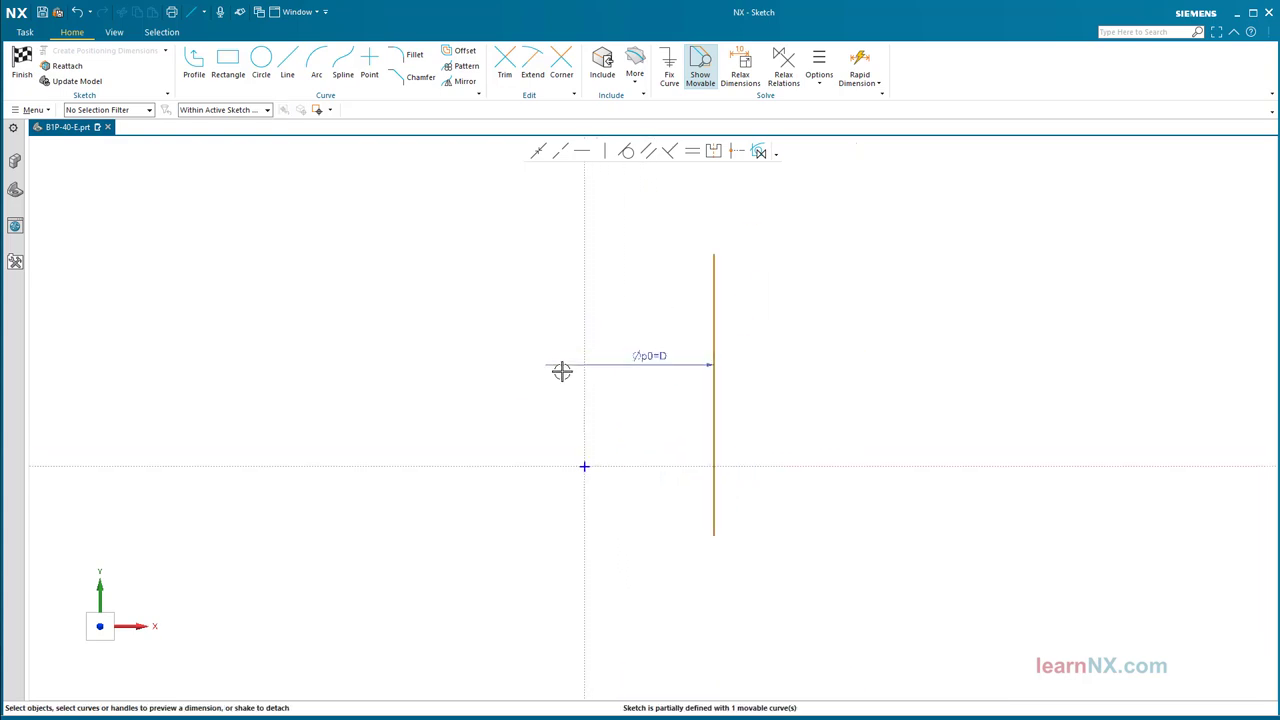
Dimension the vertical distance from the X axis to the line's lower endpoint and add an expression to the dimension.
left_click(794, 469)
left_click(716, 535)
left_click(729, 502)
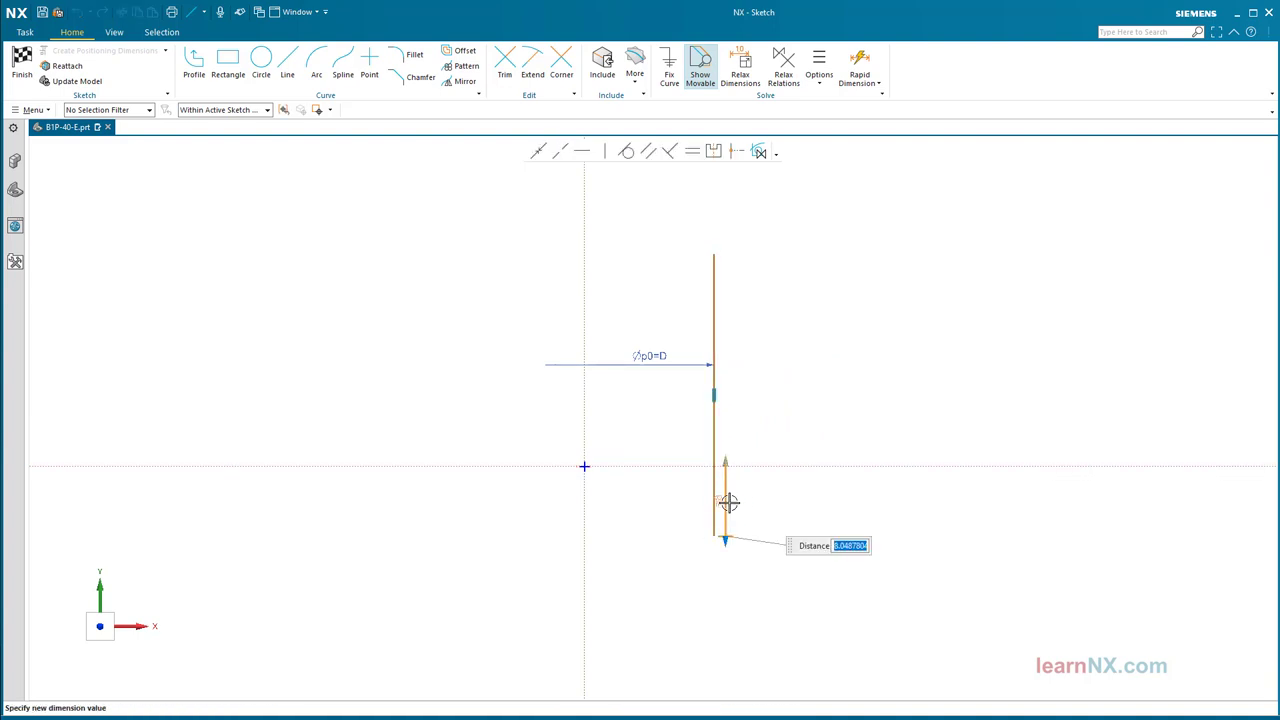
key("Return")
right_click(728, 502)
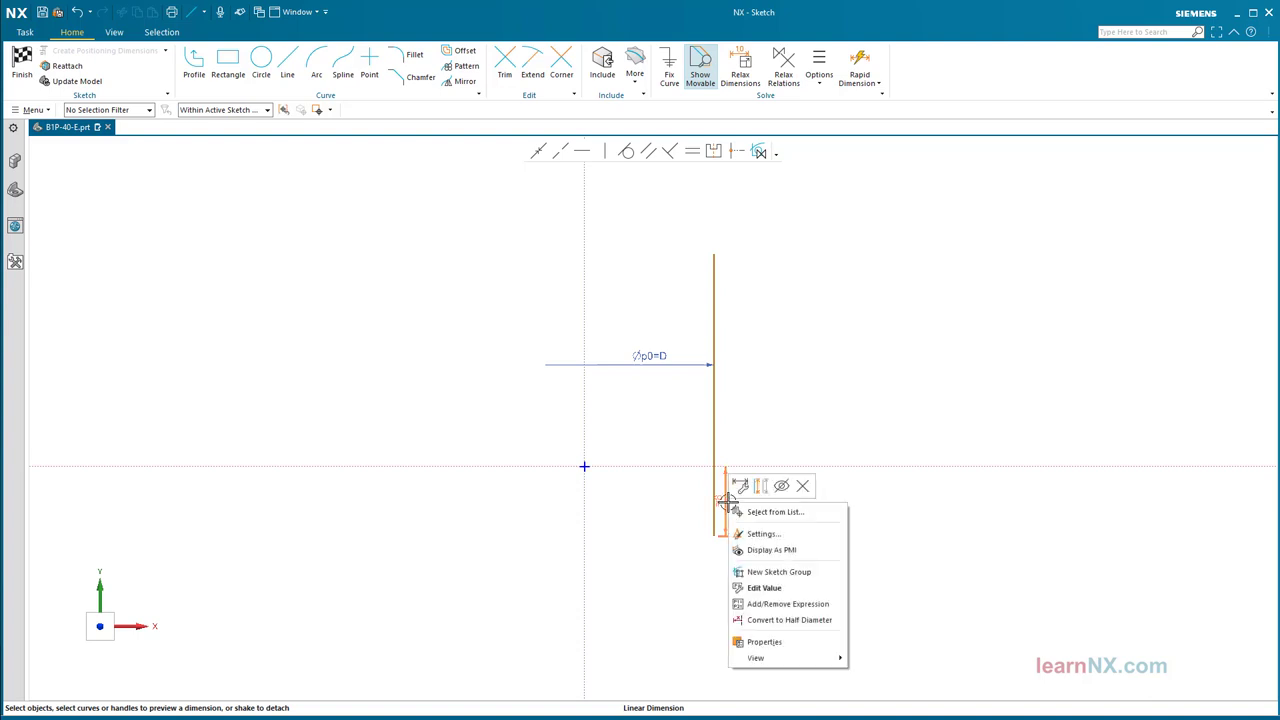
left_click(777, 604)
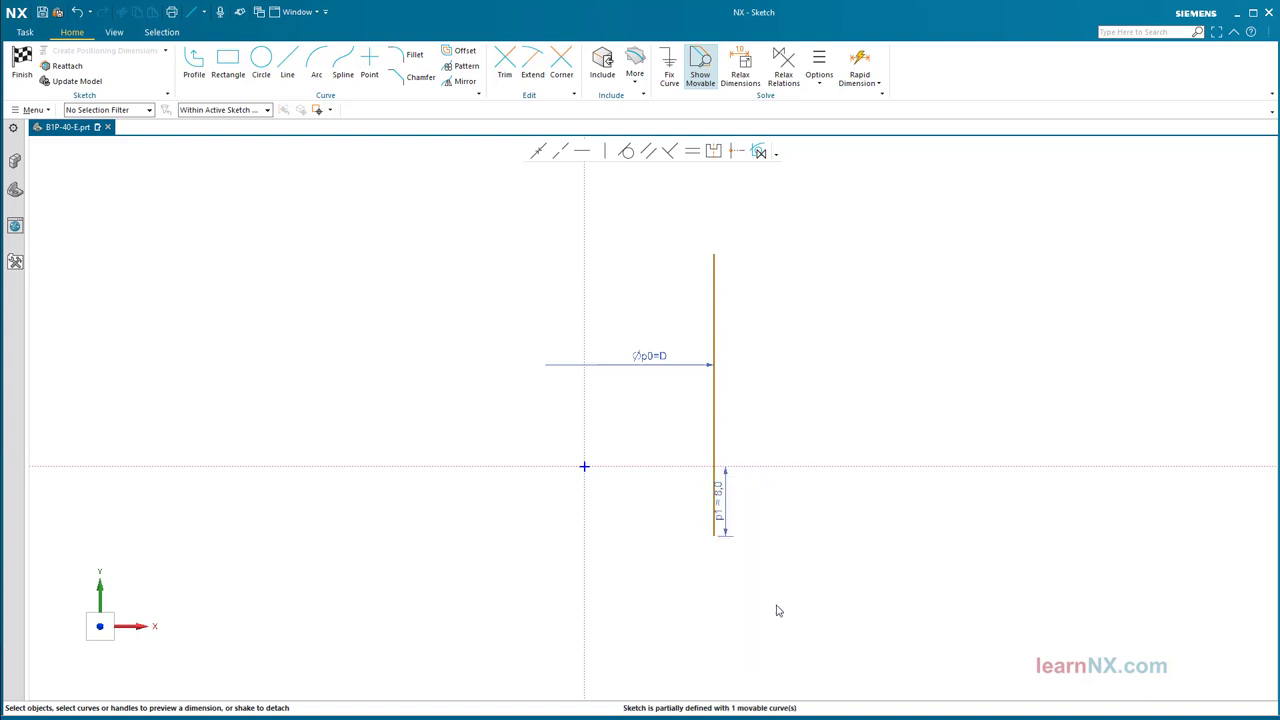
Set the lower endpoint's dimension to pitch and move the dimension away from the line.
double_click(736, 504)
type("10")
key("Return")
left_click_drag(731, 503, 793, 550)
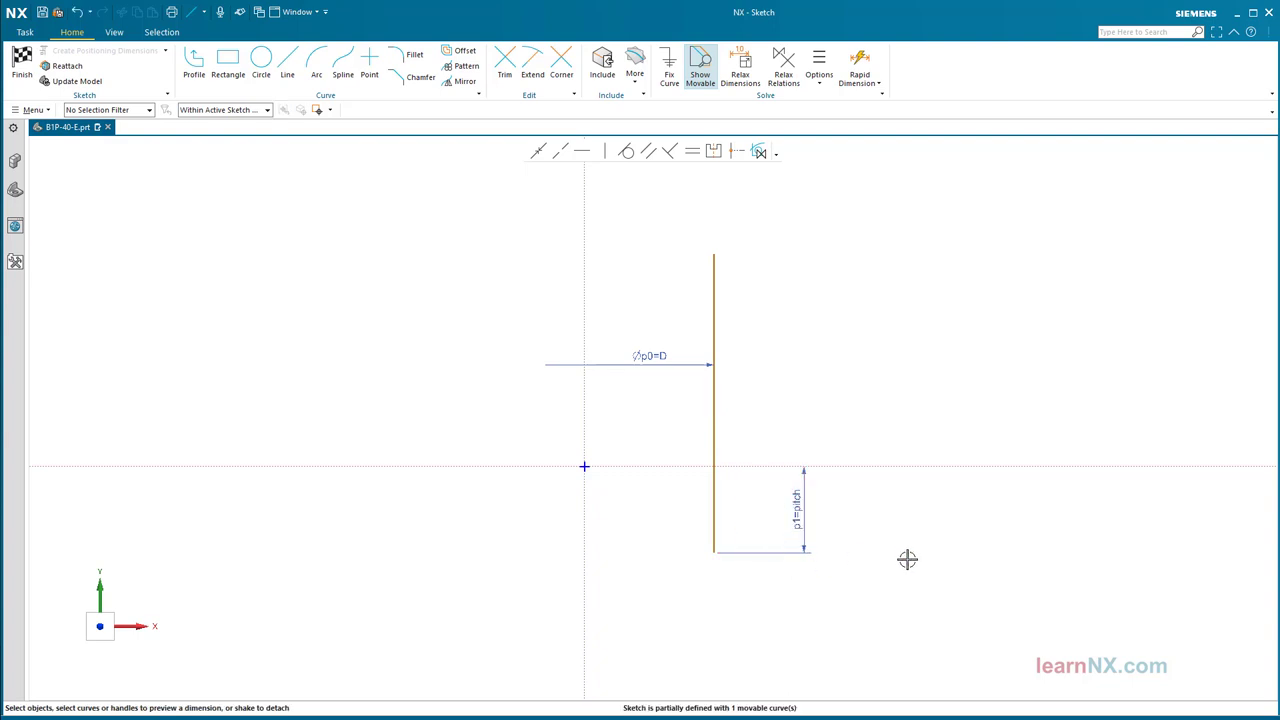
Dimension the vertical distance from the X axis to the line's upper endpoint and add an expression to the dimension.
left_click(897, 464)
left_click(717, 251)
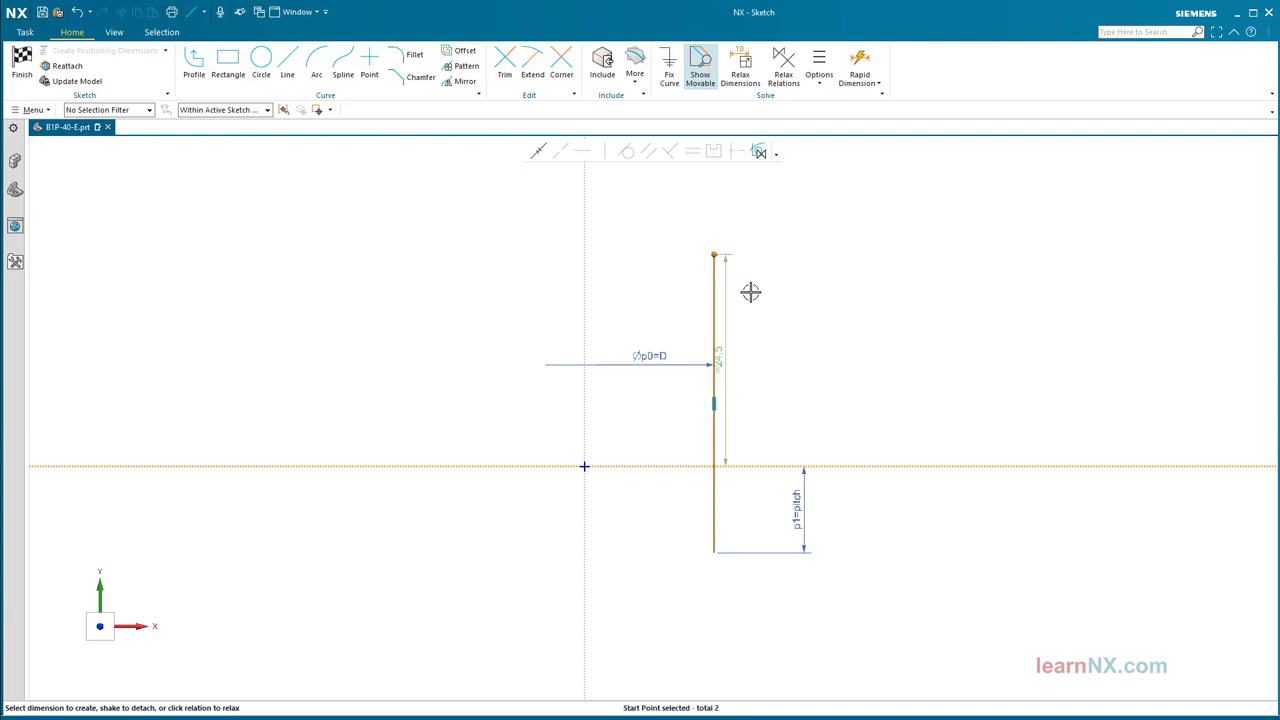
left_click(731, 318)
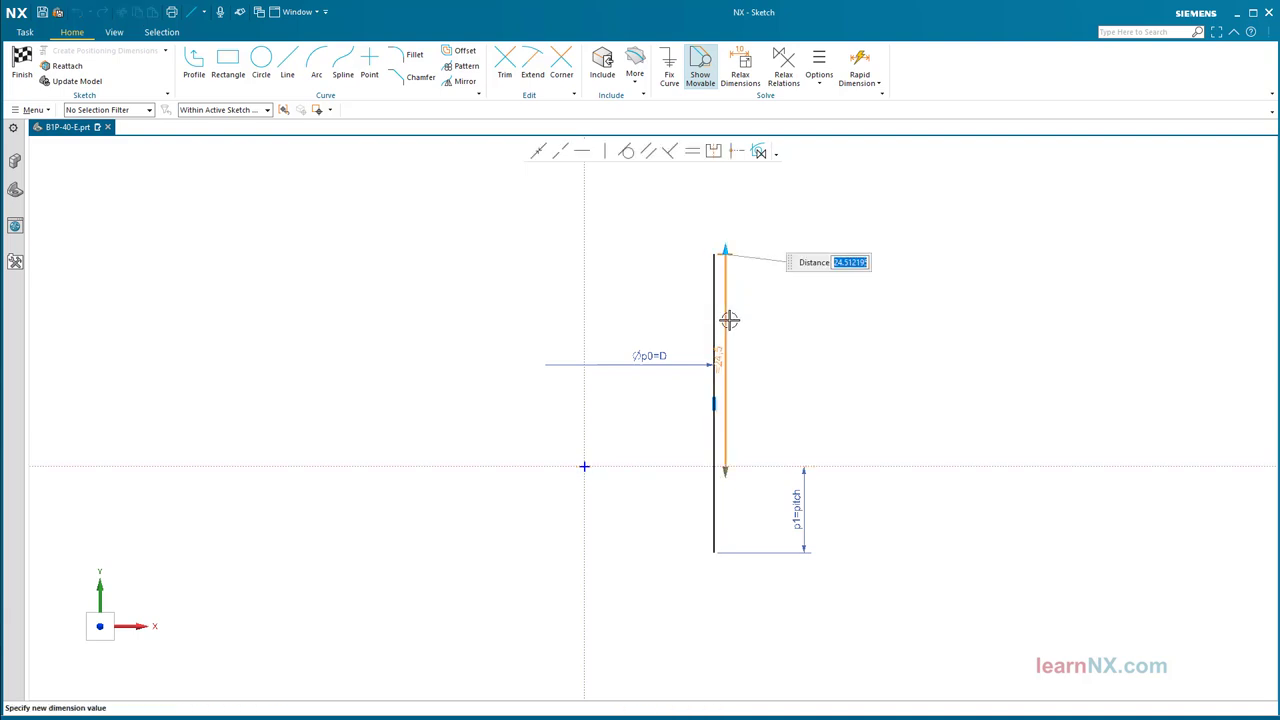
key("Return")
right_click(728, 330)
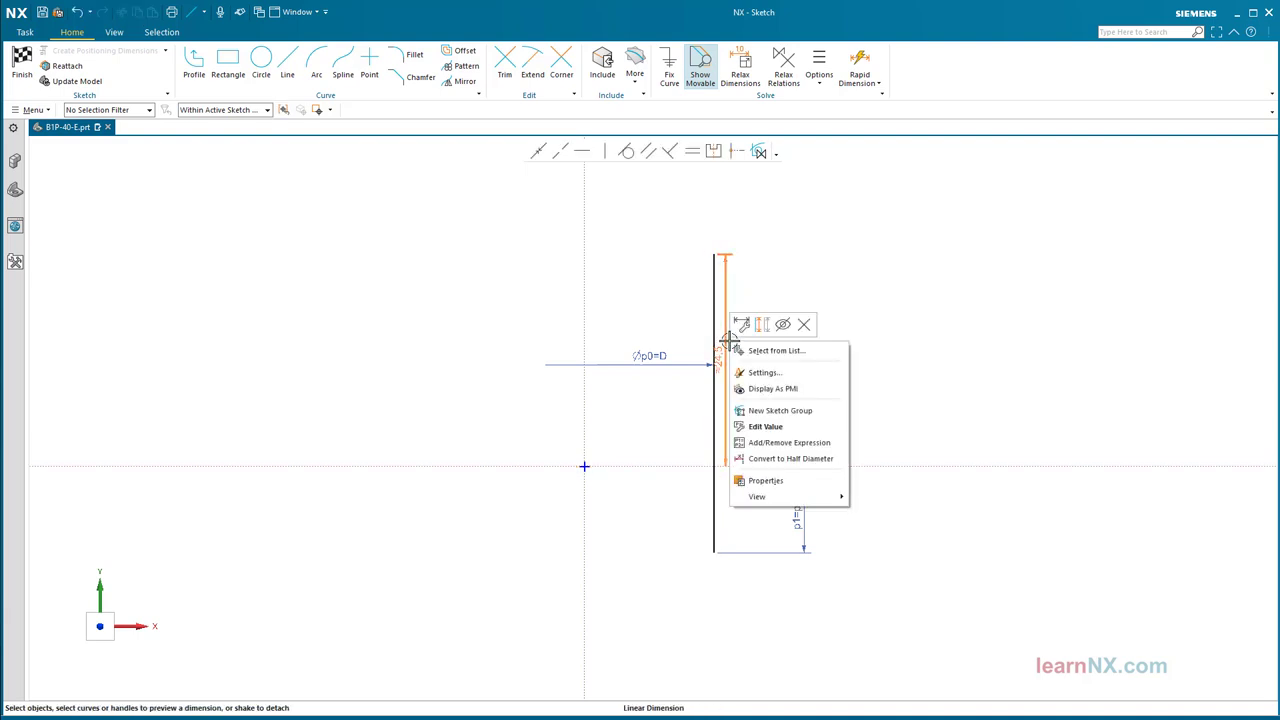
left_click(778, 442)
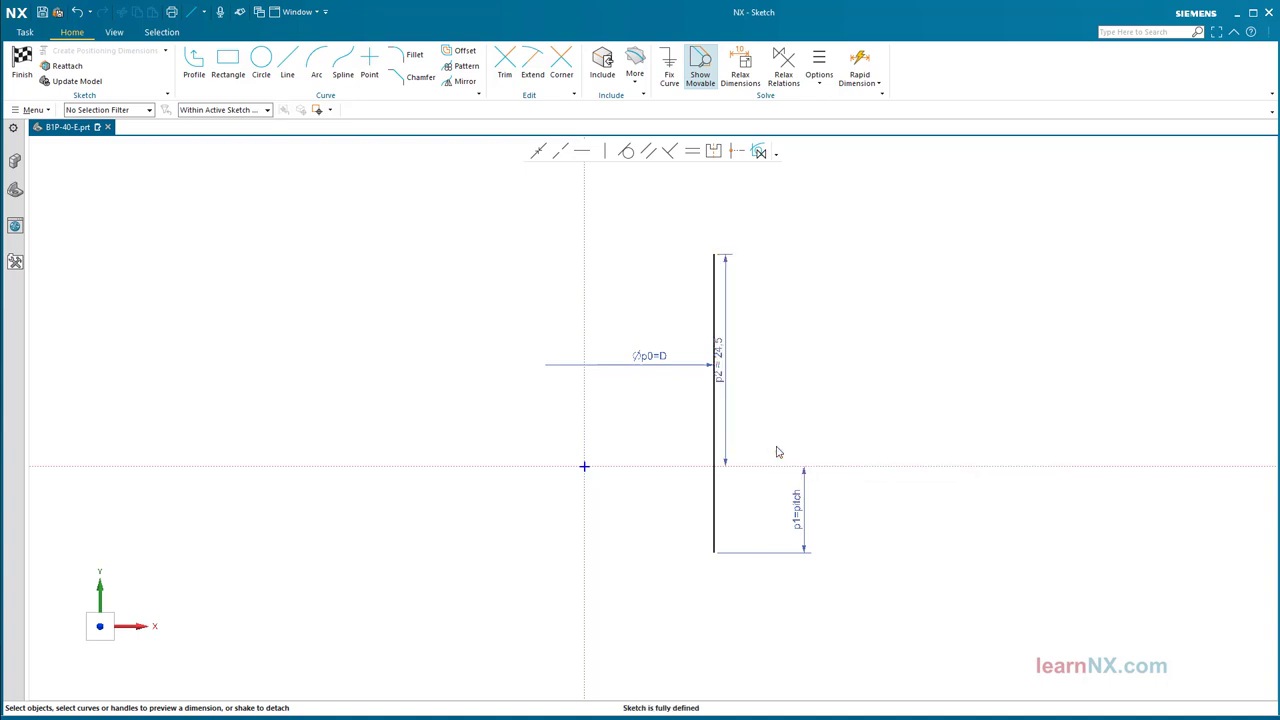
Set the upper endpoint's dimension to the formula pitch*(turns+1) and accept the expression.
double_click(728, 353)
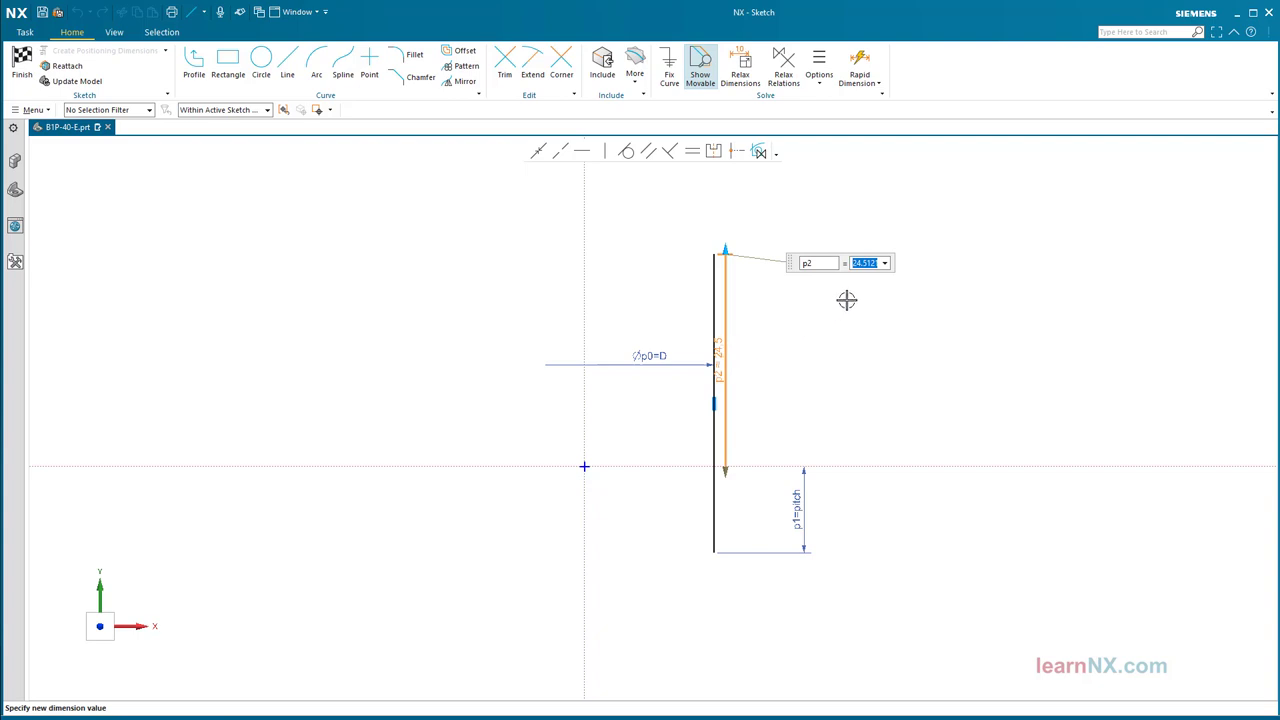
left_click(884, 263)
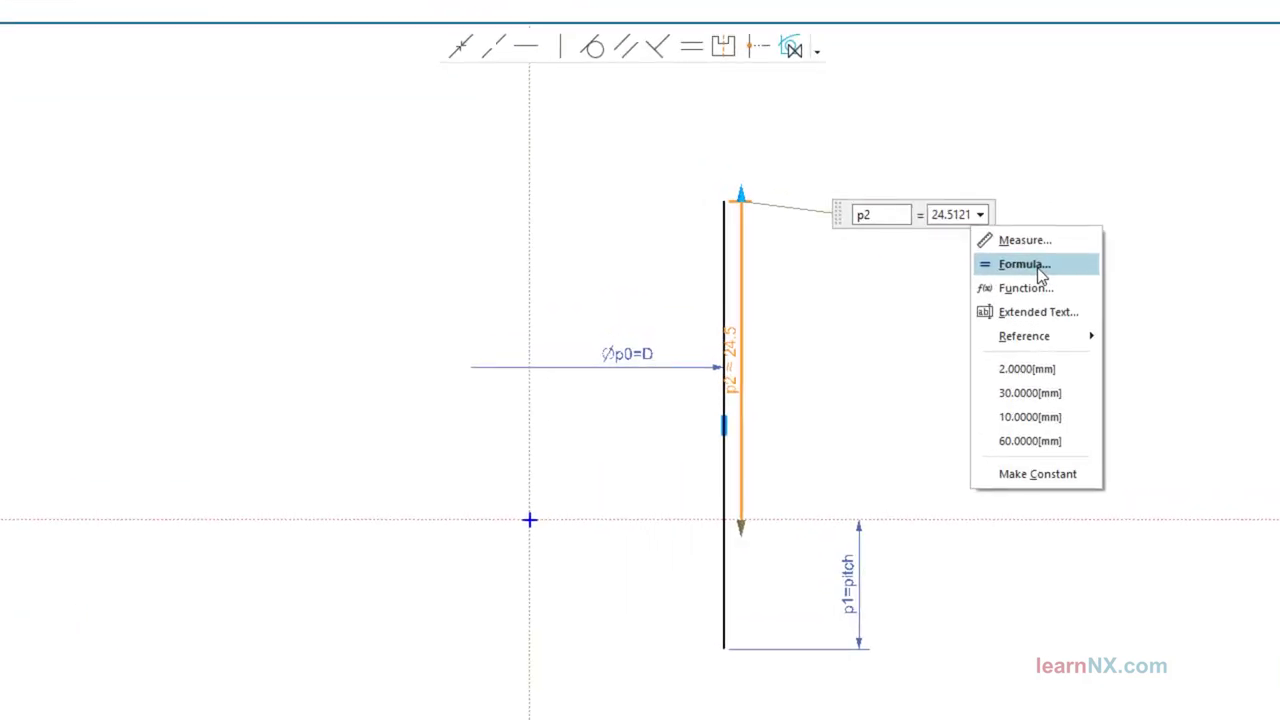
left_click(1022, 264)
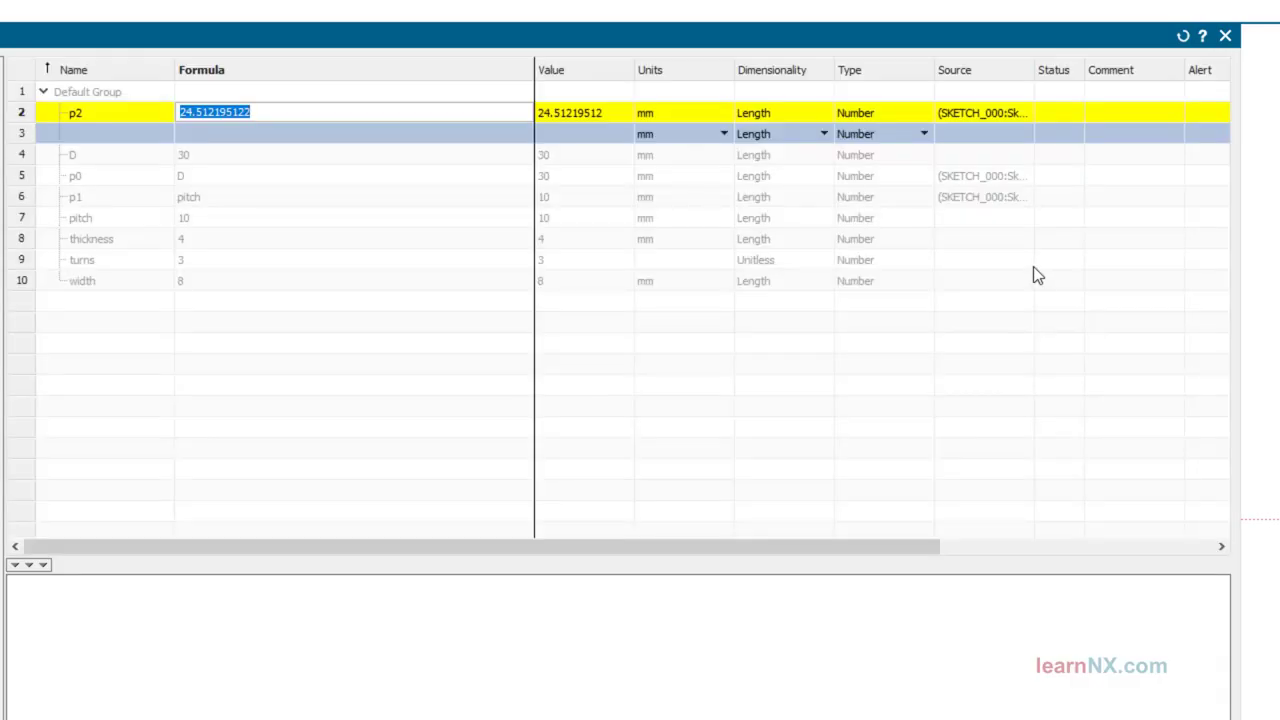
type("pitch*(")
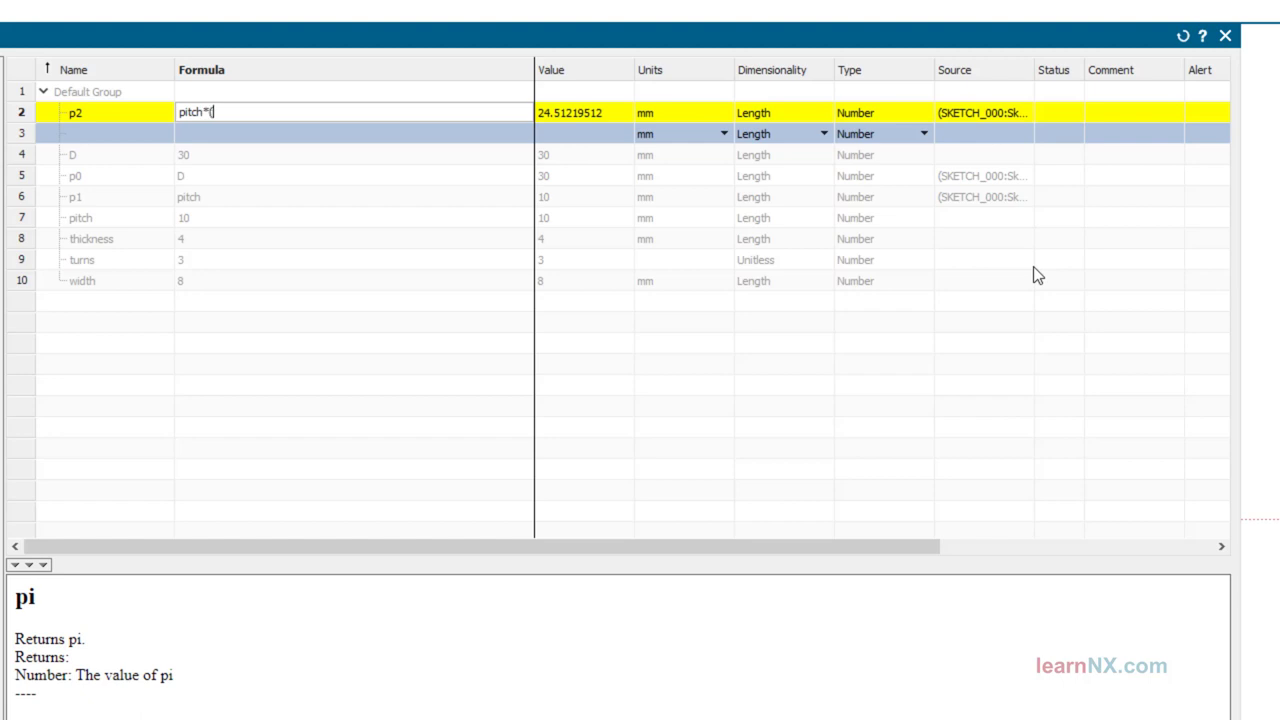
type("t")
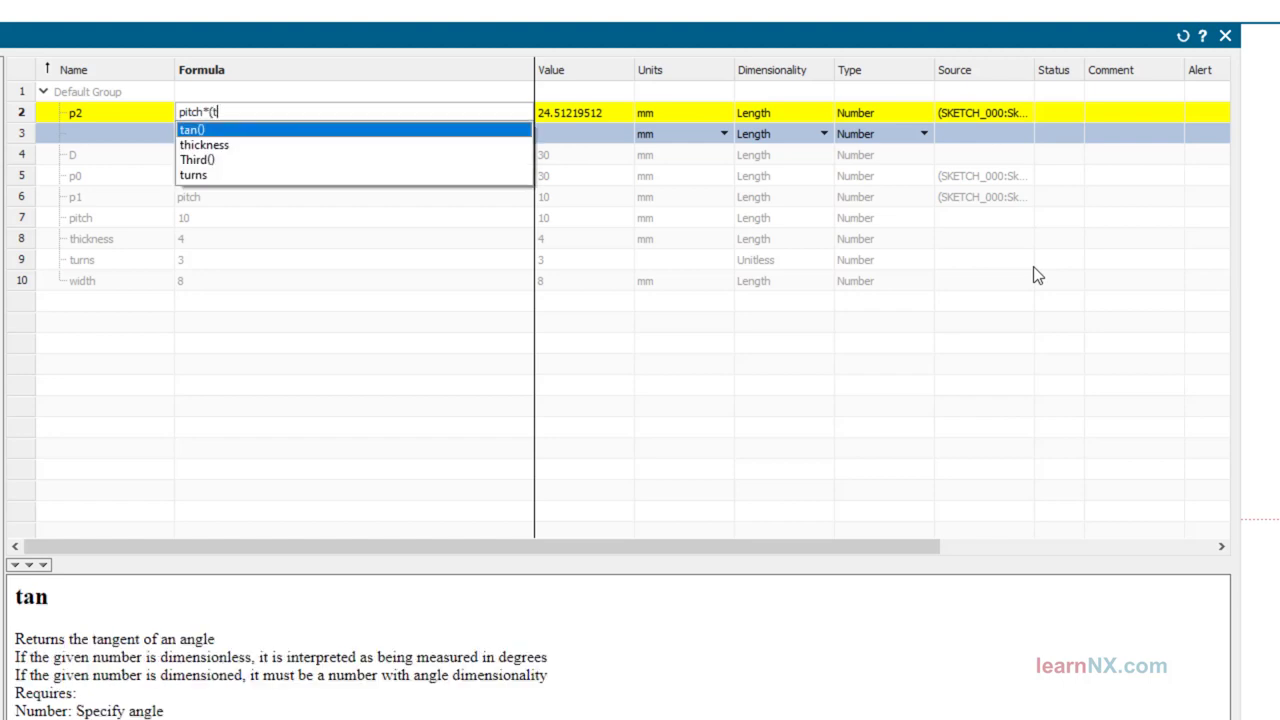
type("u")
key("Return")
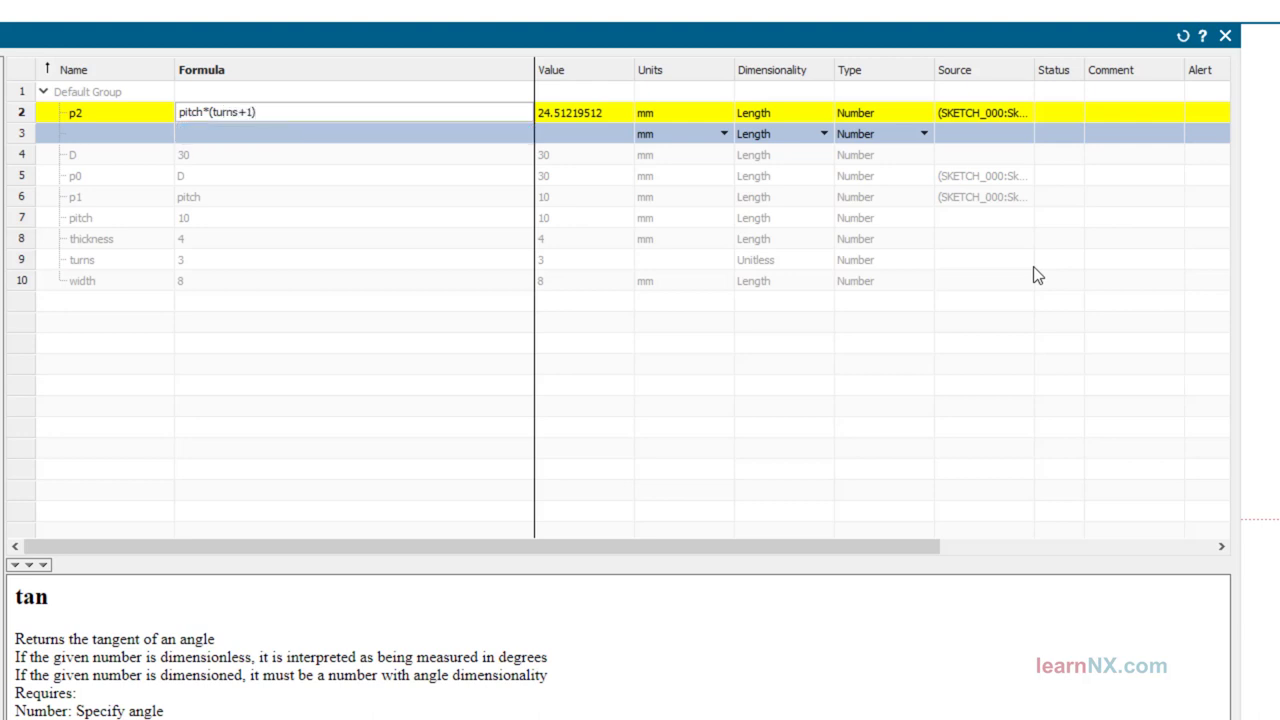
key("Return")
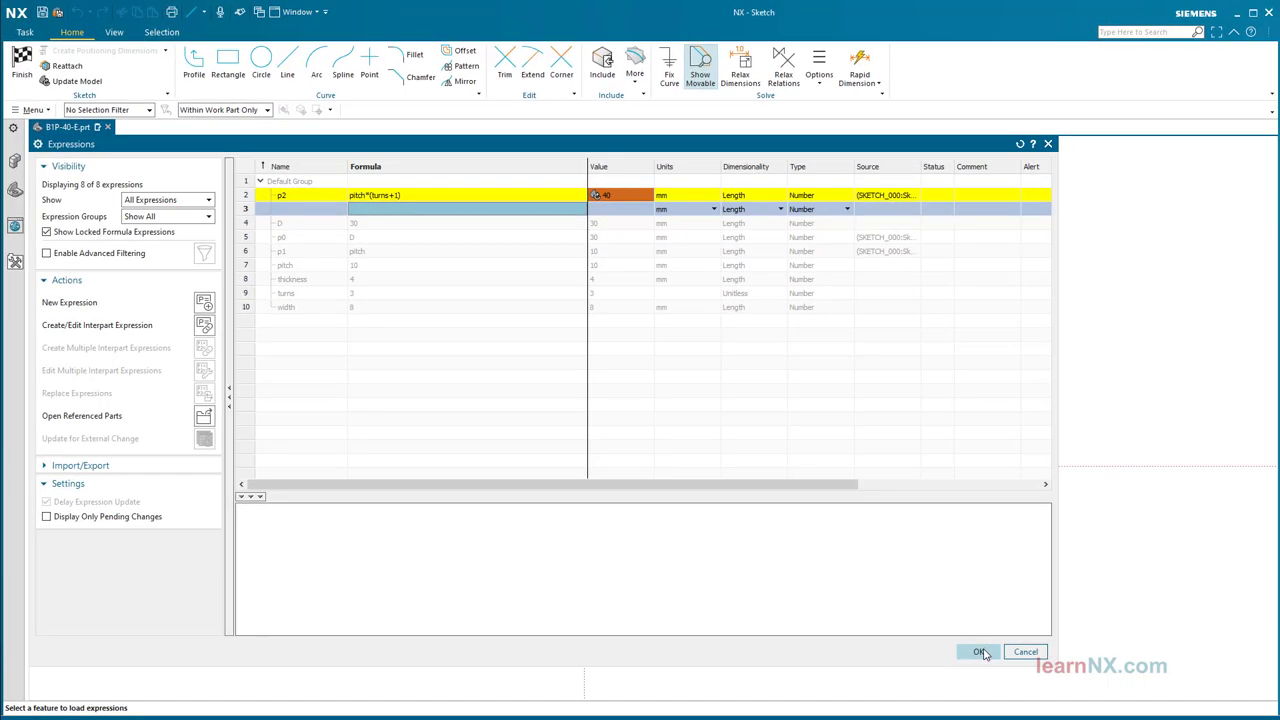
left_click(980, 652)
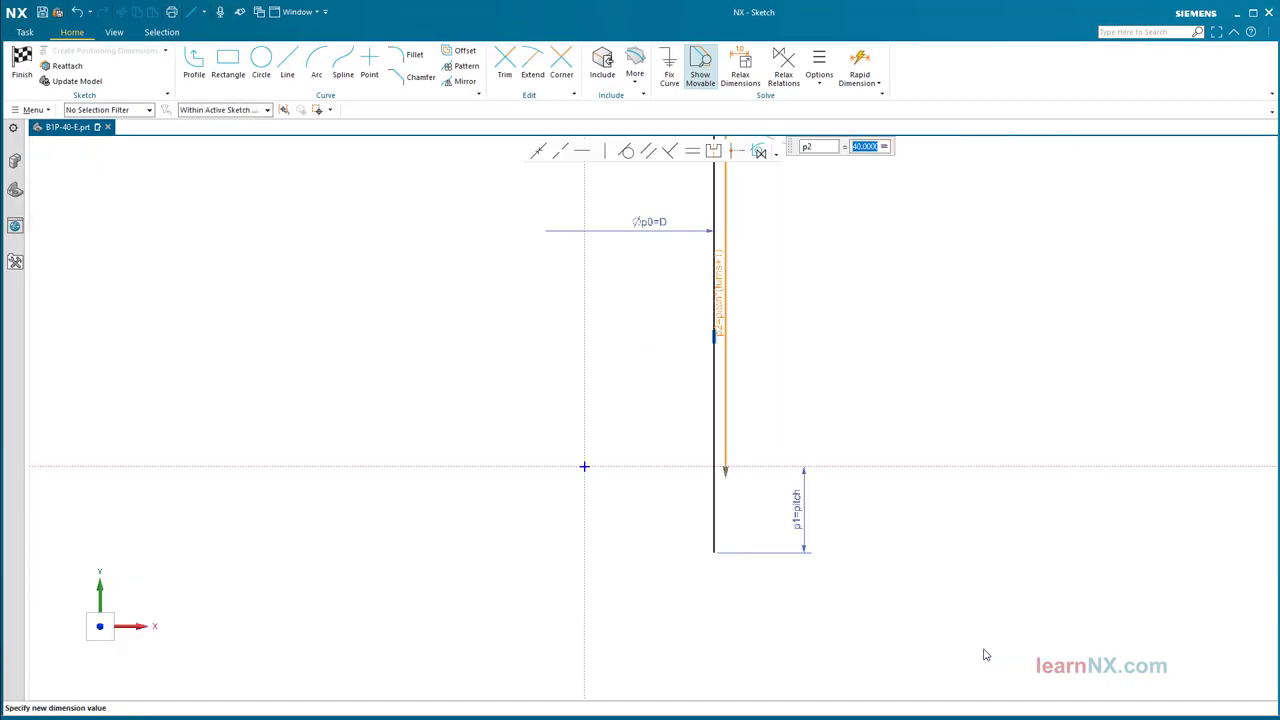
key("Escape")
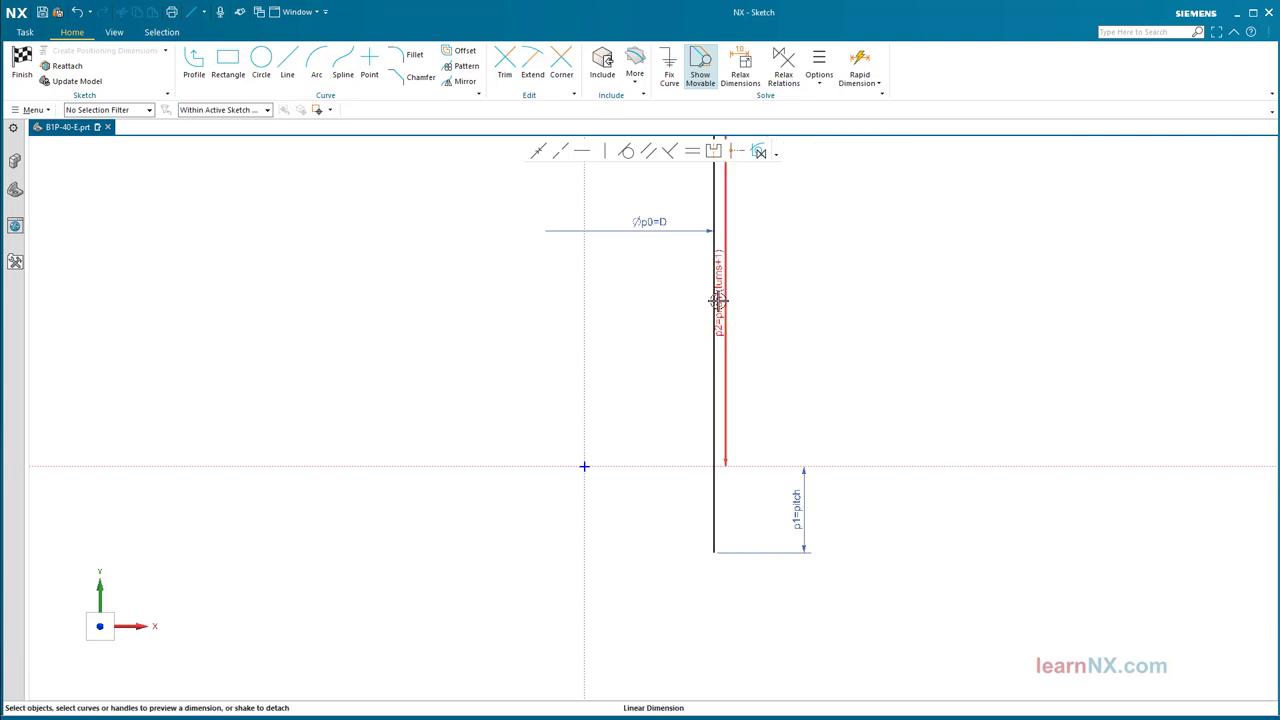
Move the upper endpoint's dimension away from the line and finish the sketch.
left_click_drag(718, 300, 795, 300)
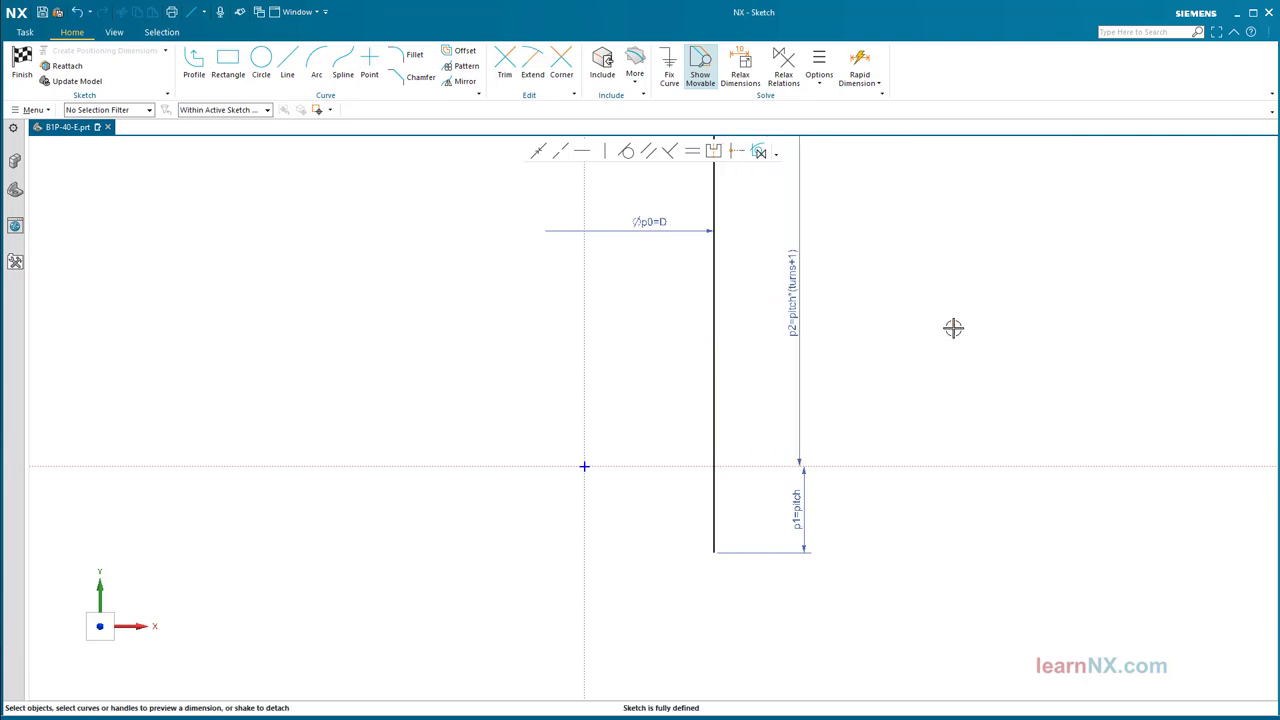
key("ctrl+f")
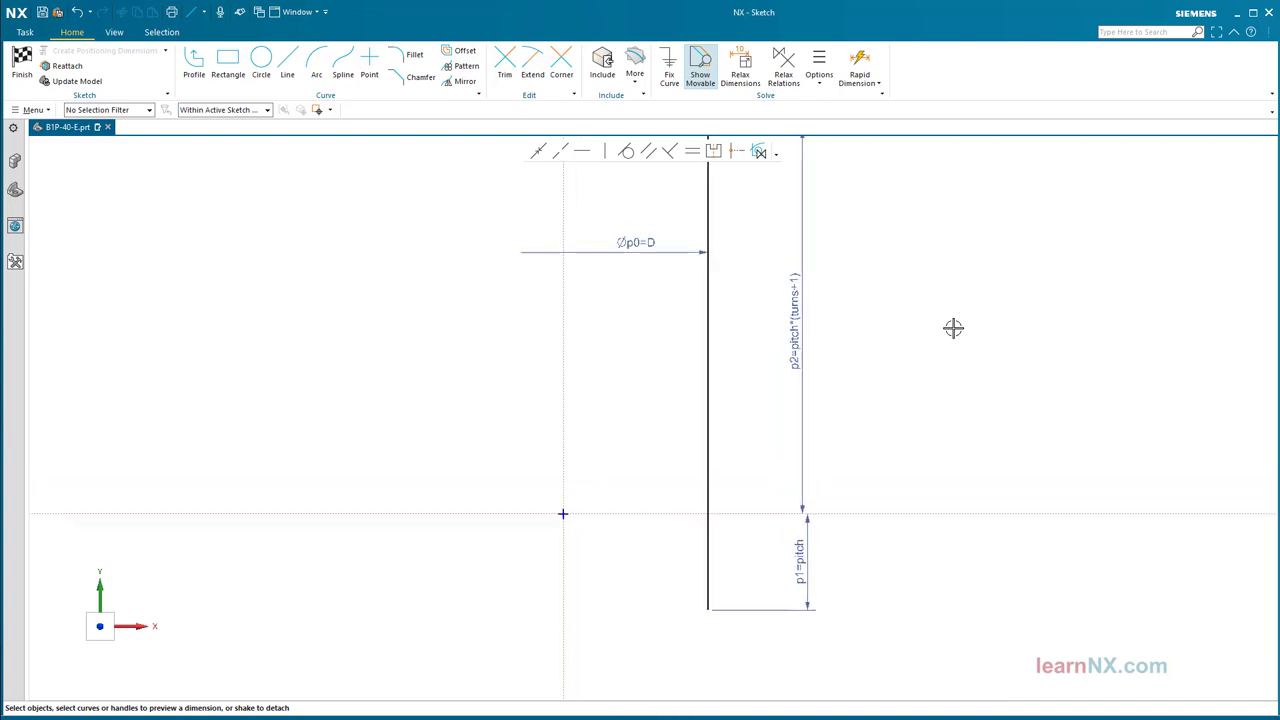
left_click(18, 62)
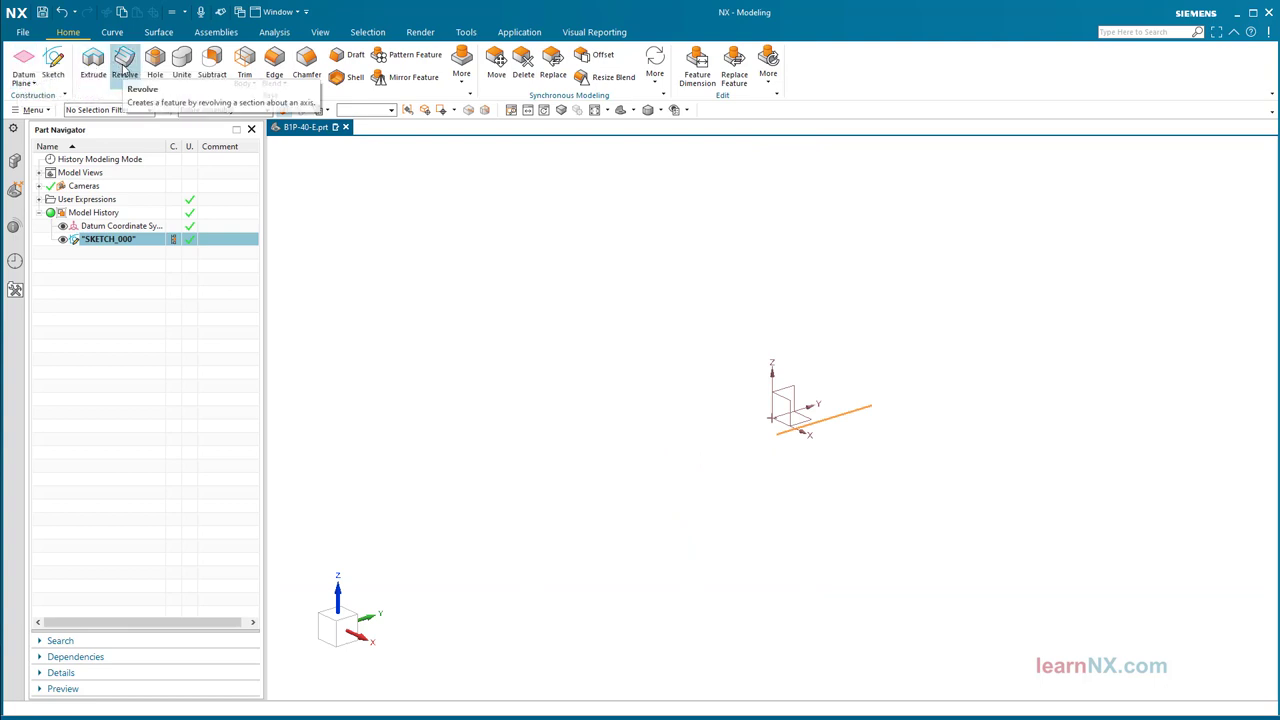
Revolve the sketched line 360° about the Y axis with body type Sheet.
left_click(123, 68)
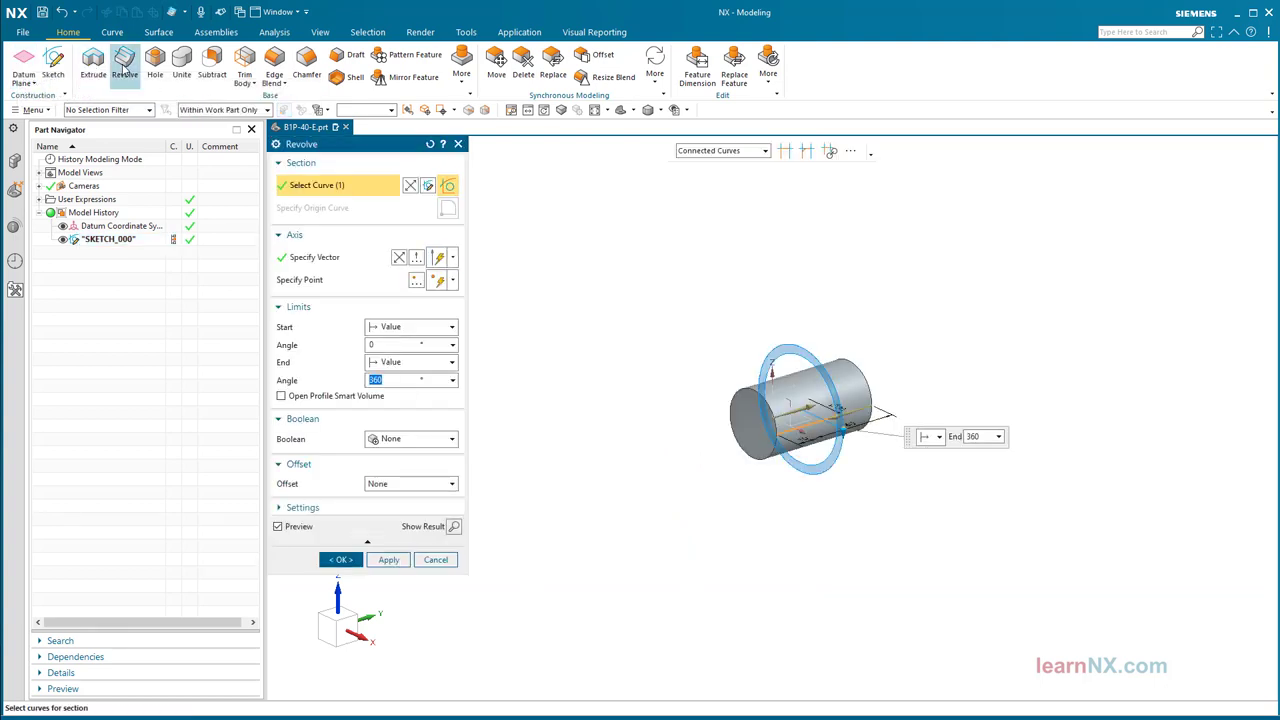
left_click(410, 507)
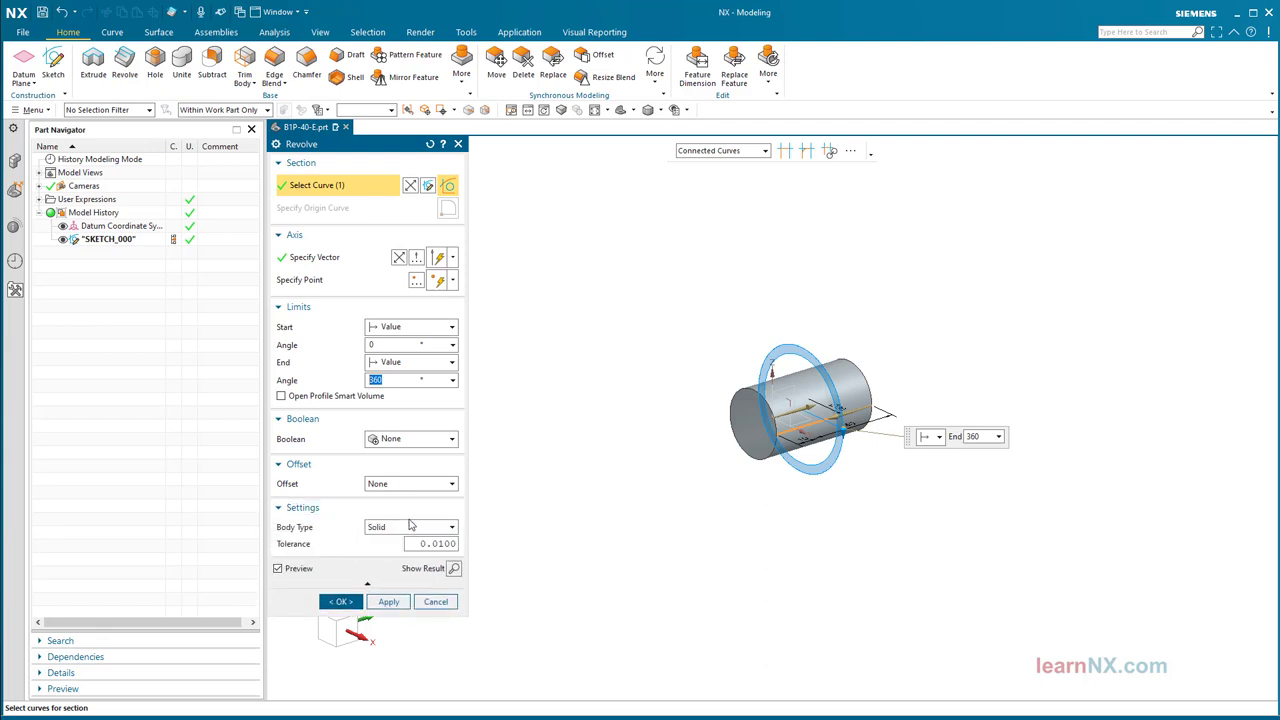
left_click(410, 527)
left_click(404, 552)
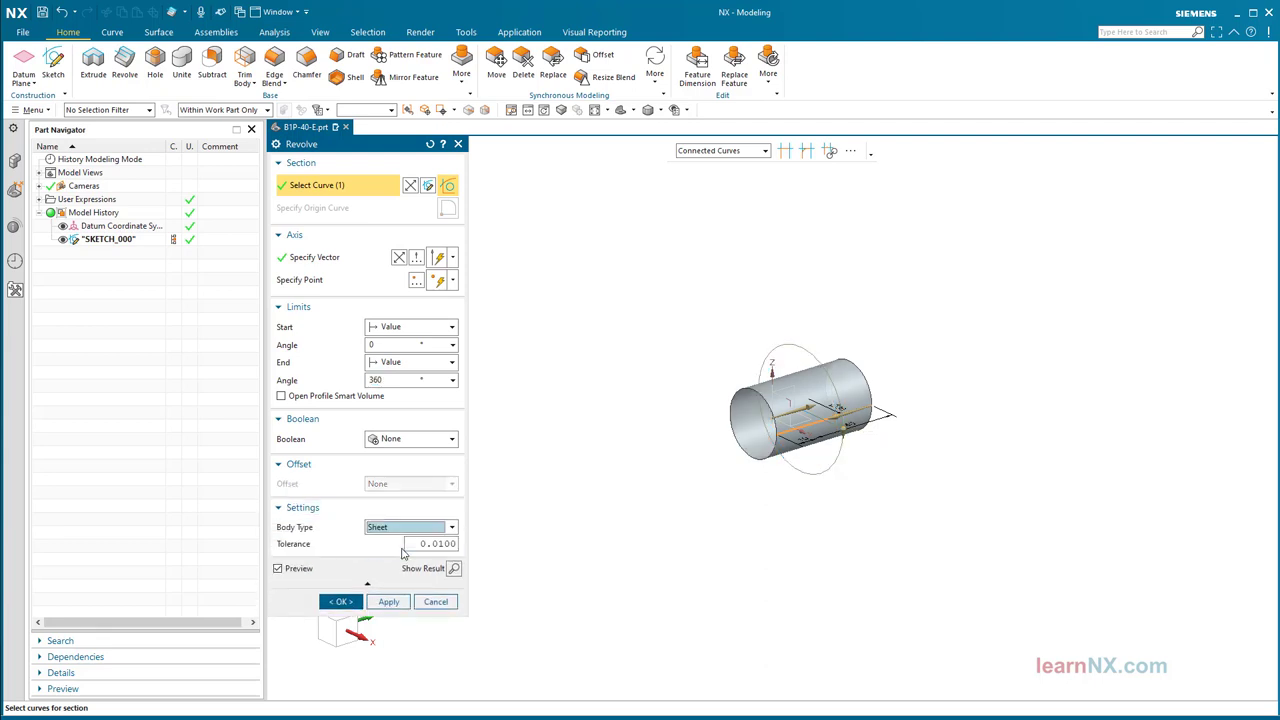
left_click(343, 602)
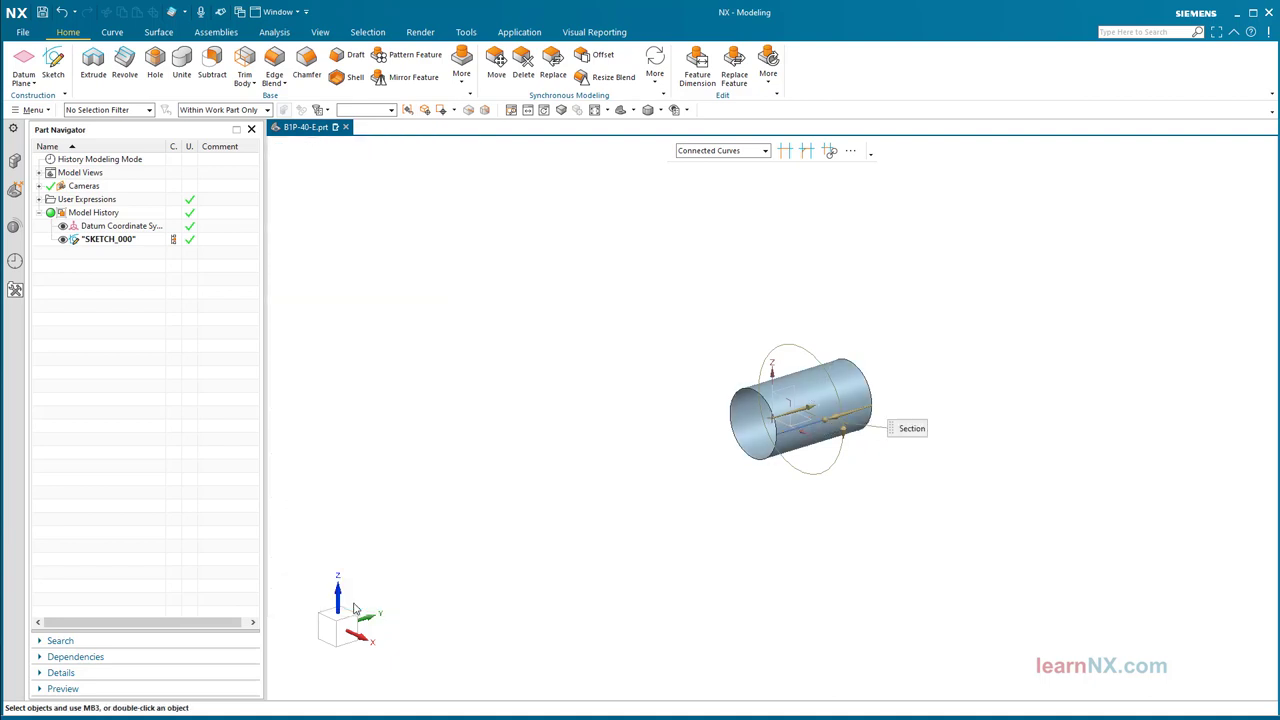
key("ctrl+alt+f")
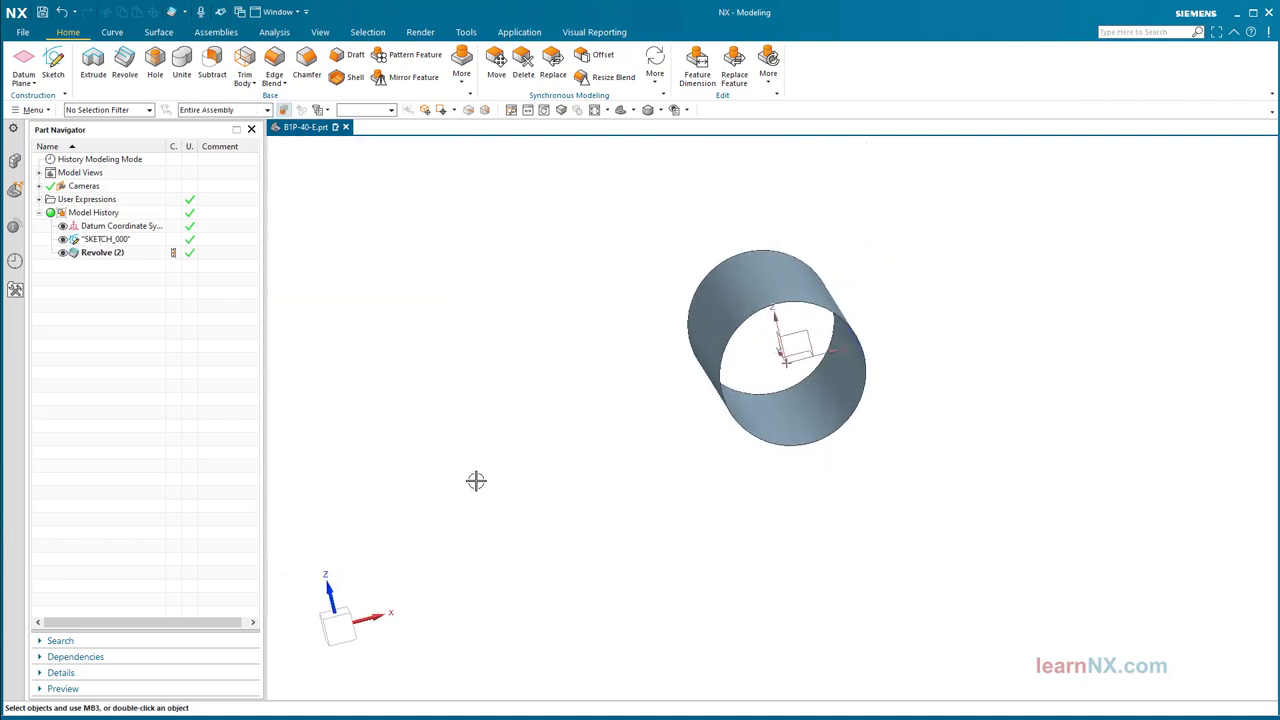
key("End")
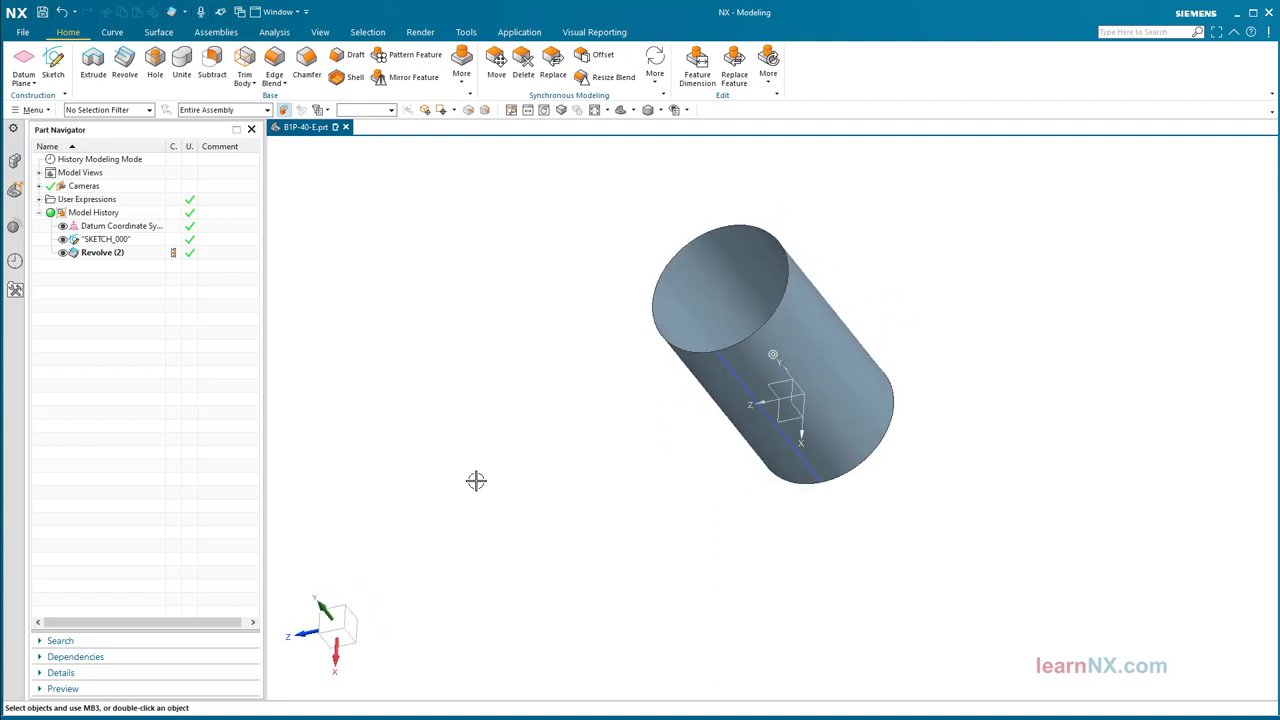
Save the part and create an associative datum plane tangent to the revolved cylinder at an angle of 0° to the XY plane.
left_click(620, 110)
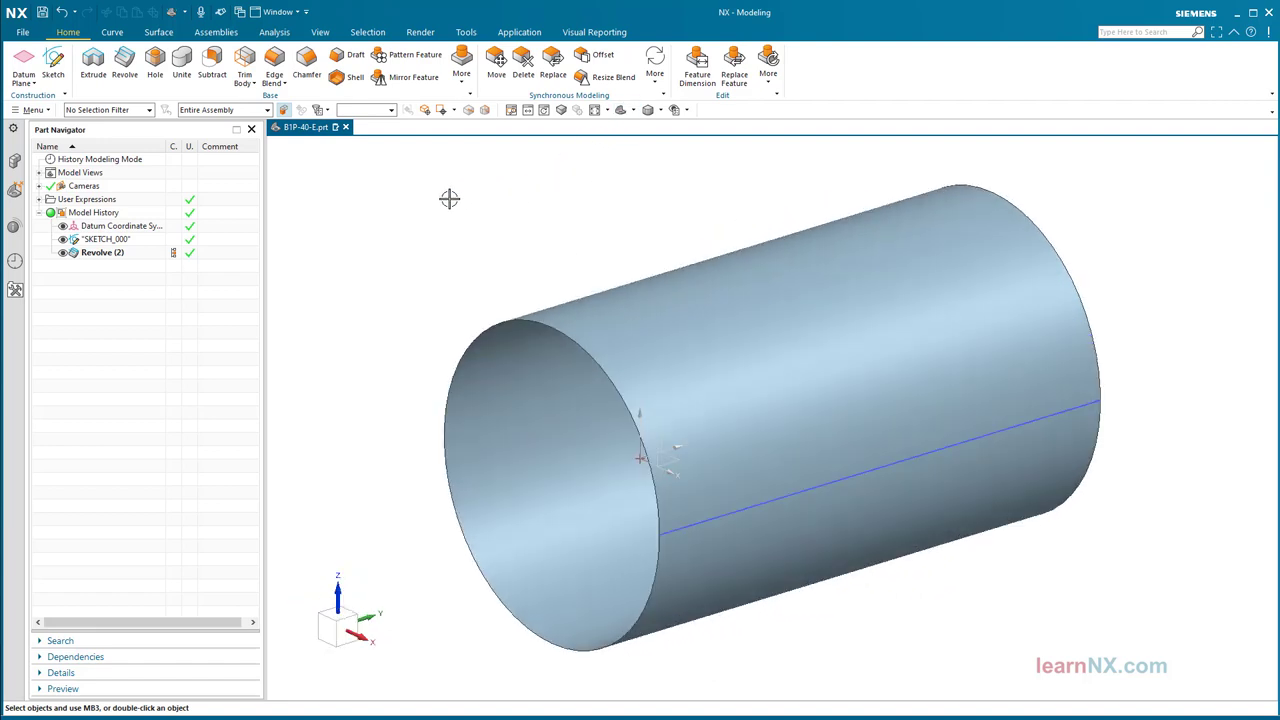
key("ctrl+s")
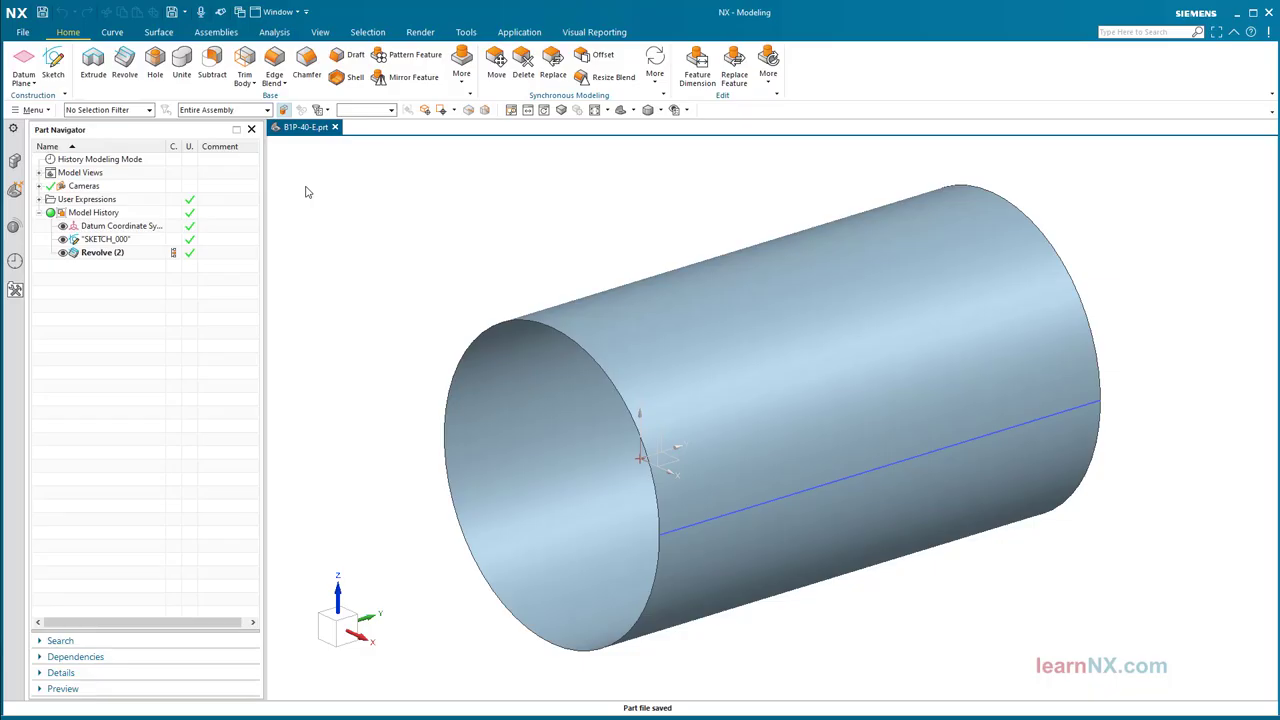
left_click(24, 60)
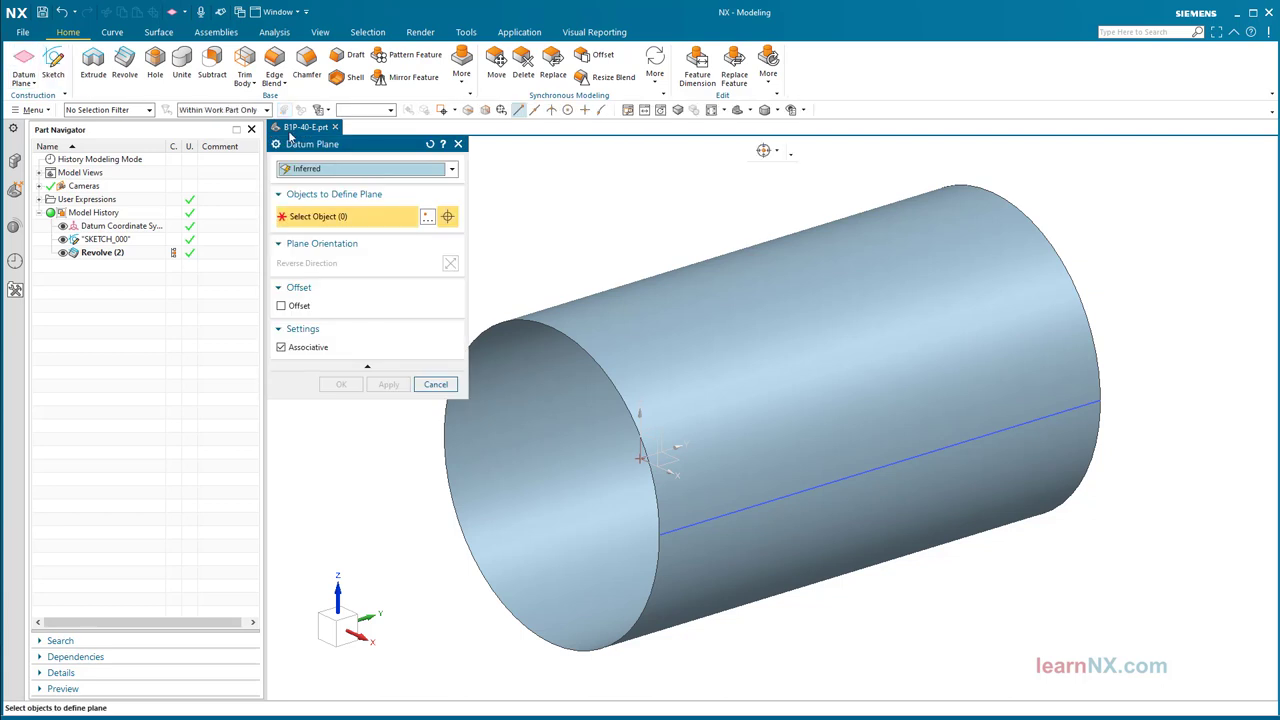
left_click(627, 320)
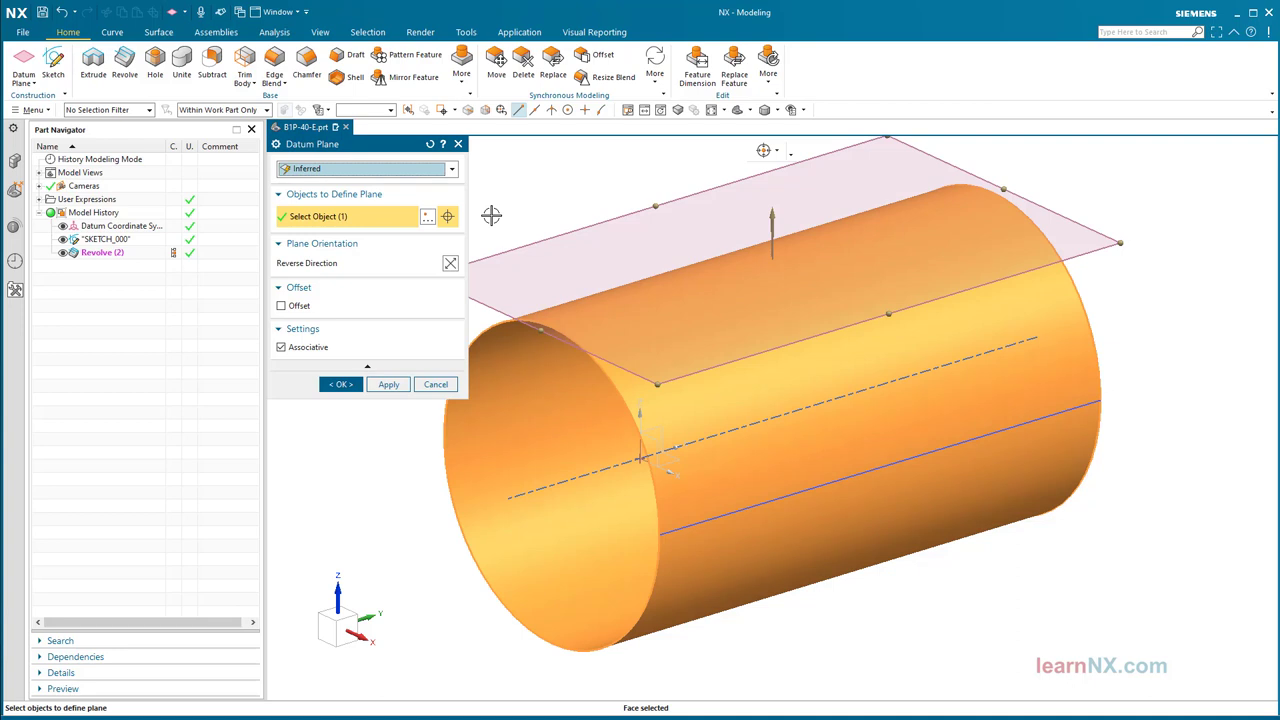
middle_click_drag(491, 215, 698, 466)
left_click(698, 466)
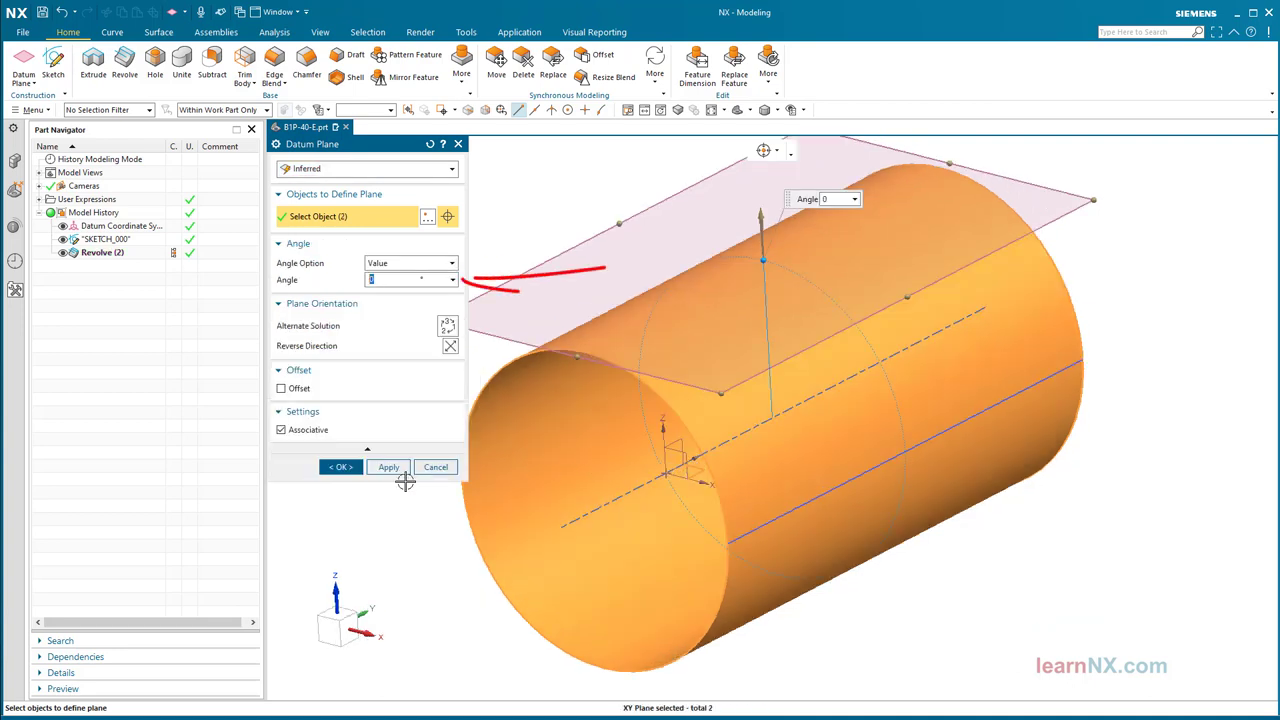
left_click(344, 469)
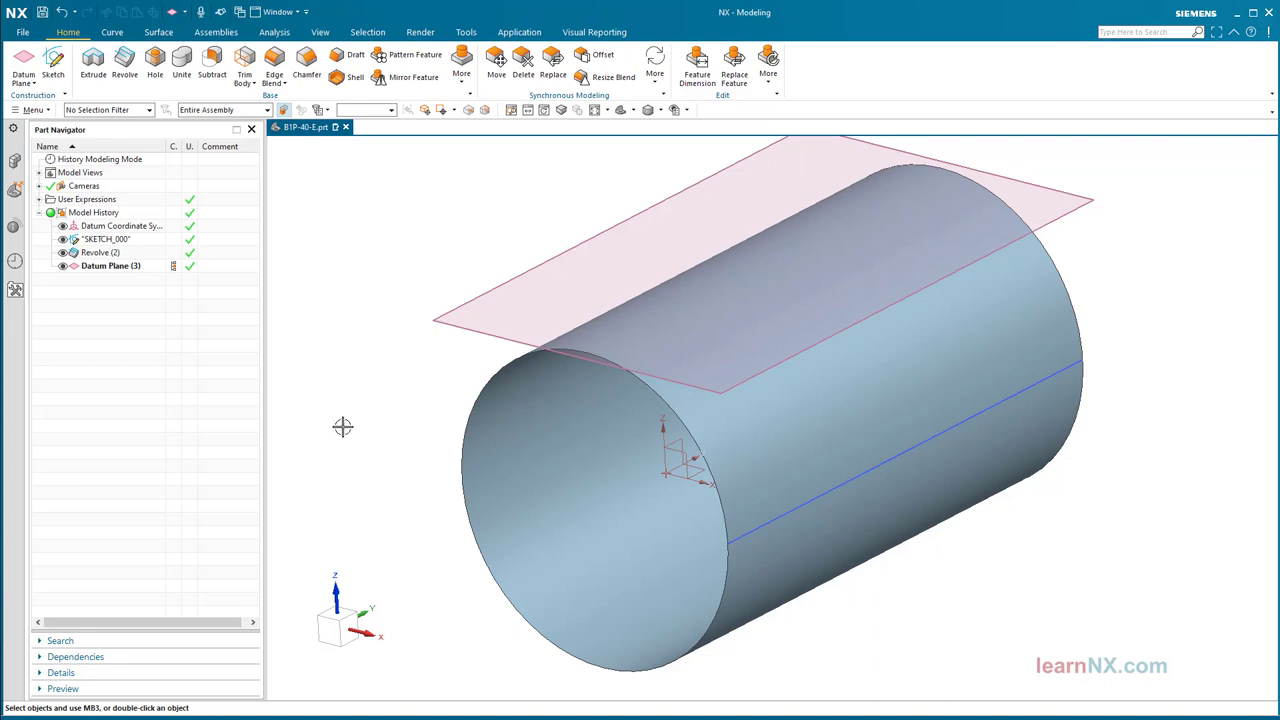
Start a sketch on the datum plane tangent to the cylinder.
left_click(53, 64)
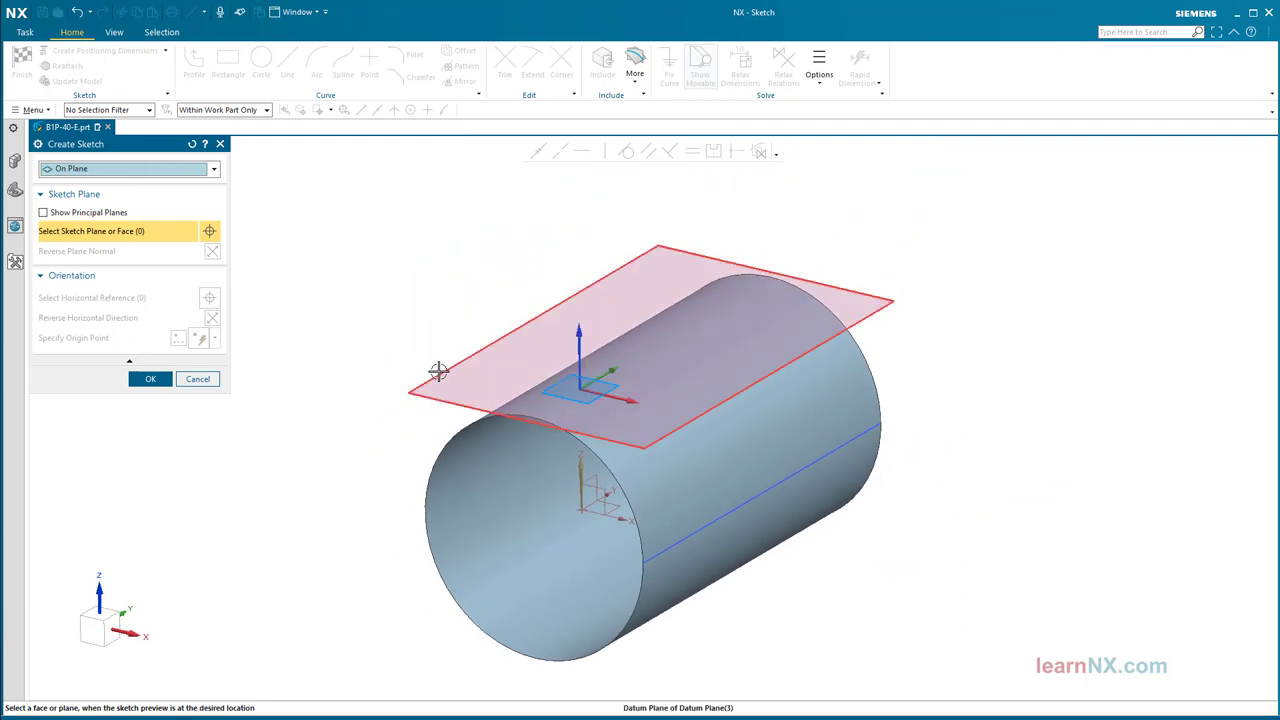
left_click(411, 368)
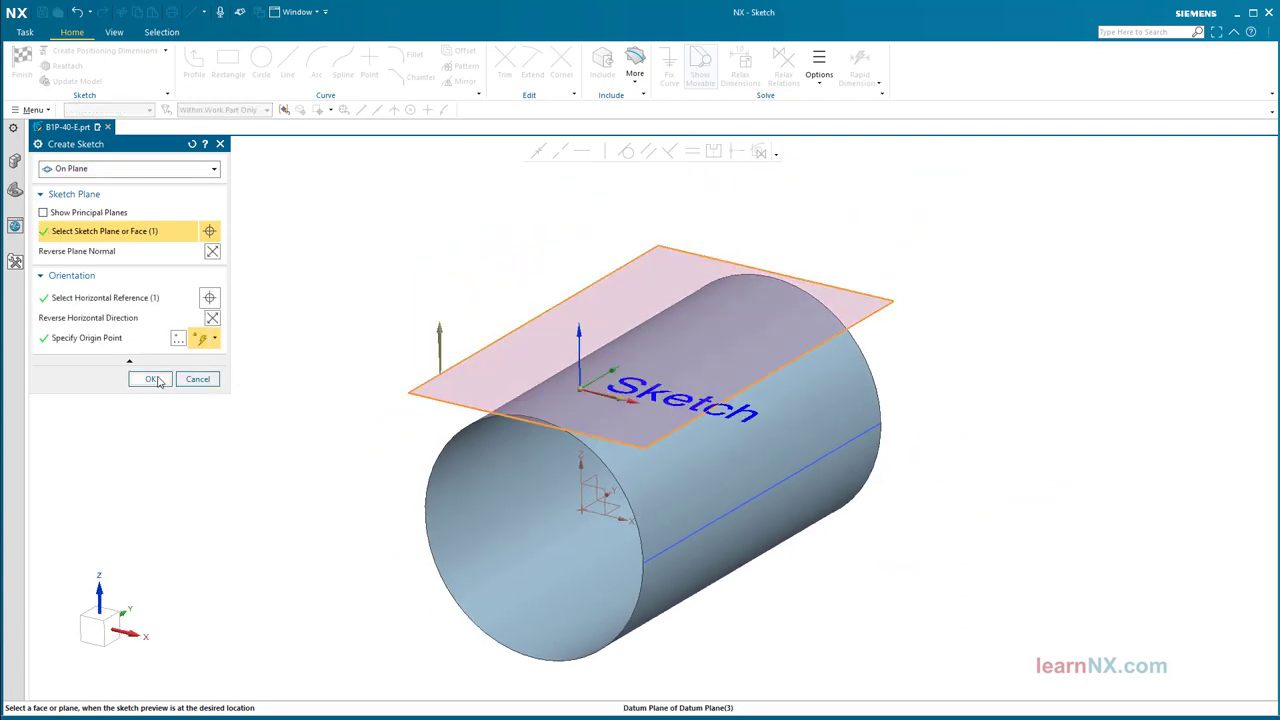
left_click(150, 379)
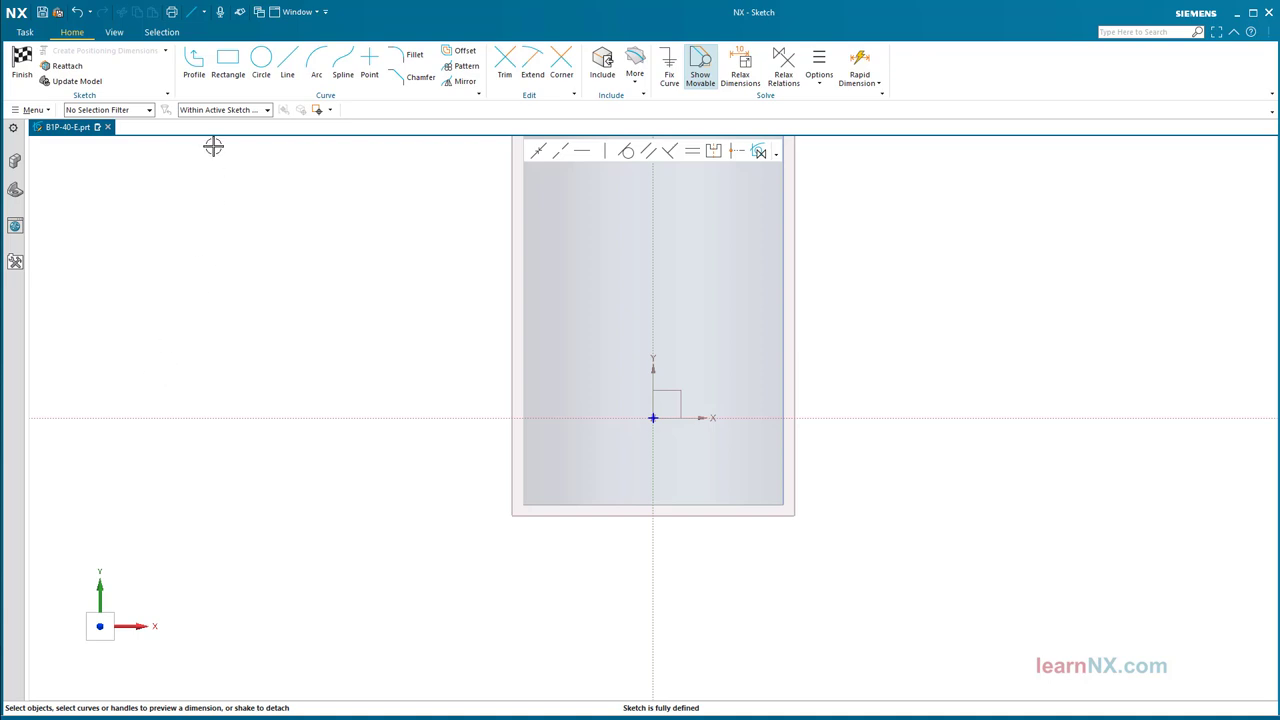
Sketch a rising chain of three lines from the Y axis below the X axis, its middle segment spanning about 32 by 26 mm.
left_click(195, 64)
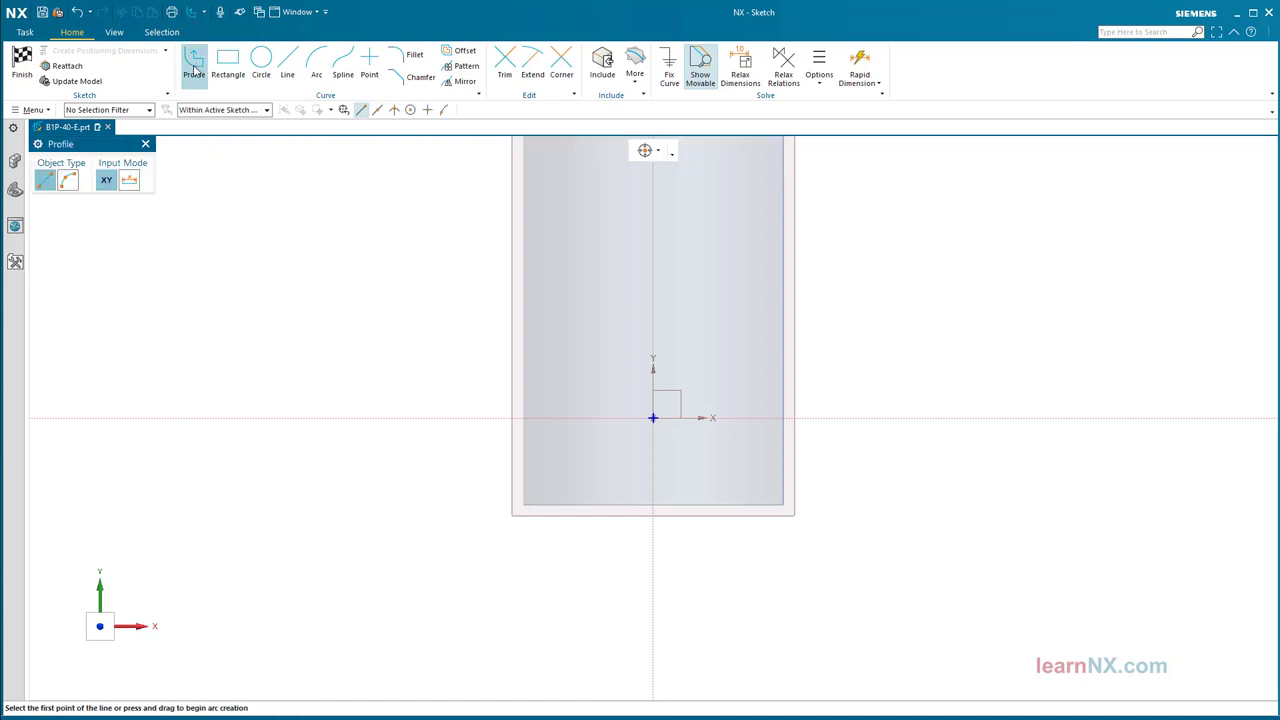
left_click(444, 110)
middle_click_drag(314, 251, 287, 277, "shift")
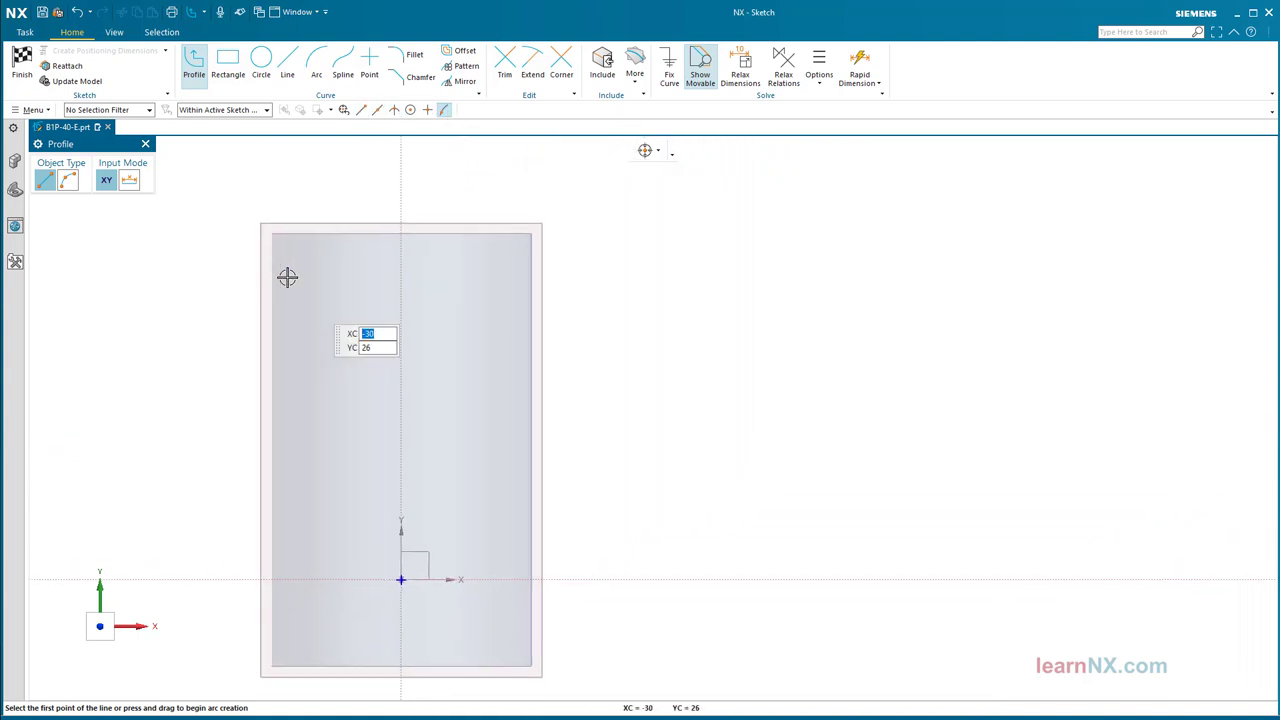
left_click(401, 618)
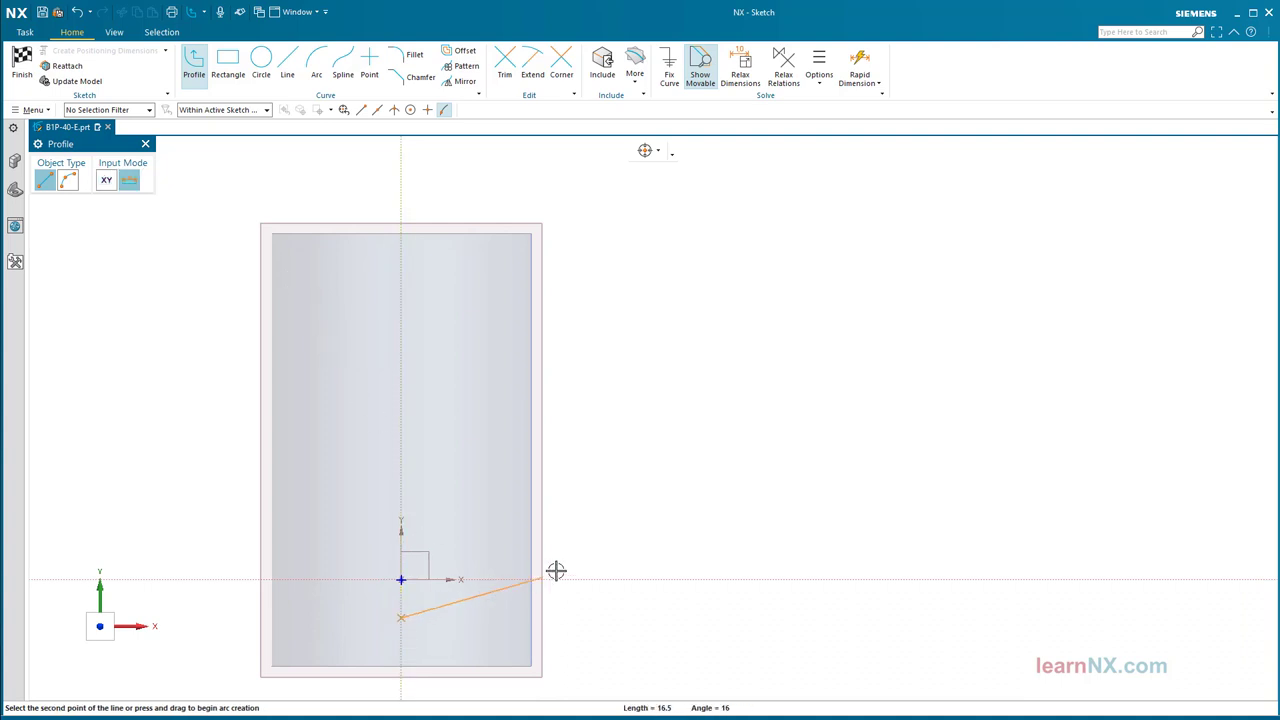
left_click(614, 561)
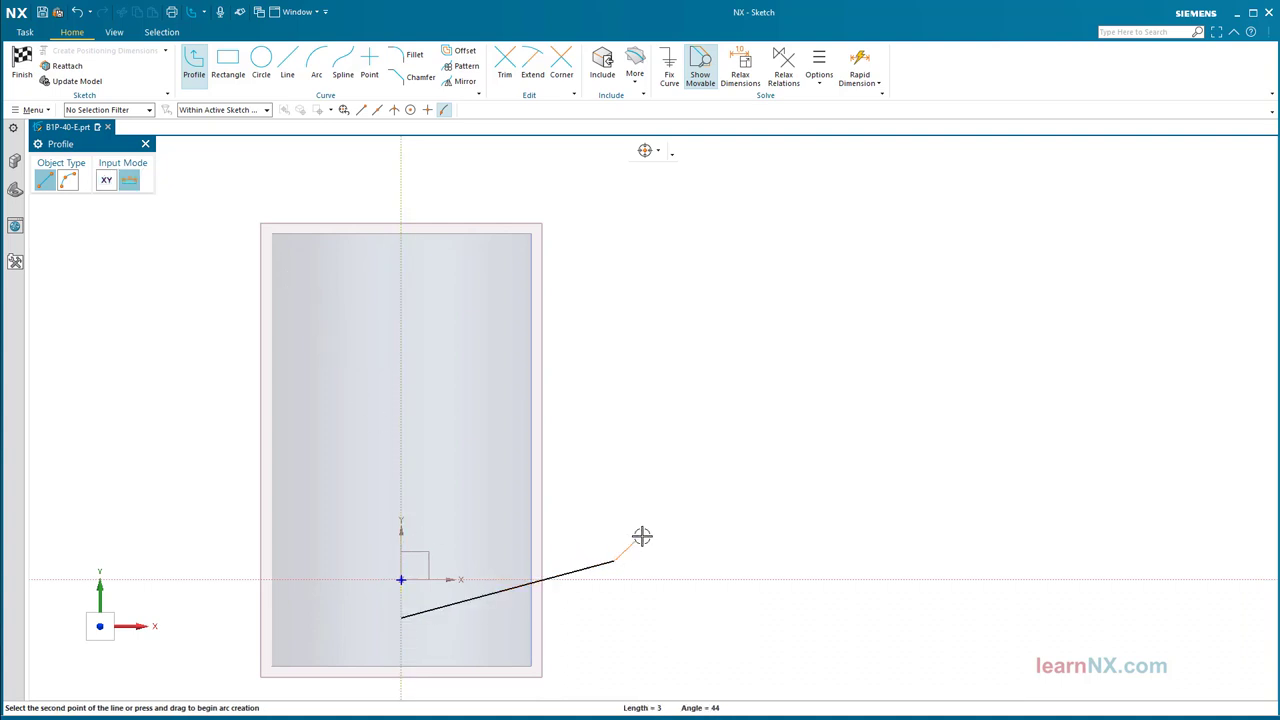
left_click(876, 349)
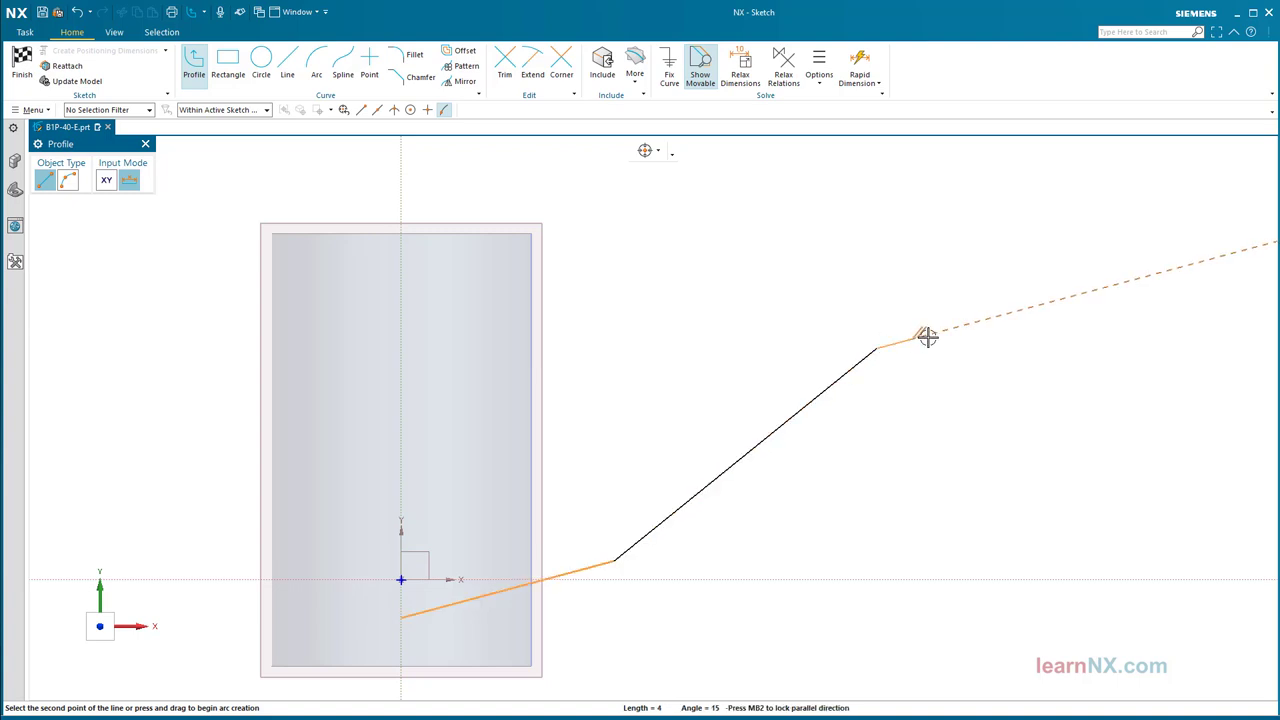
left_click(1074, 312)
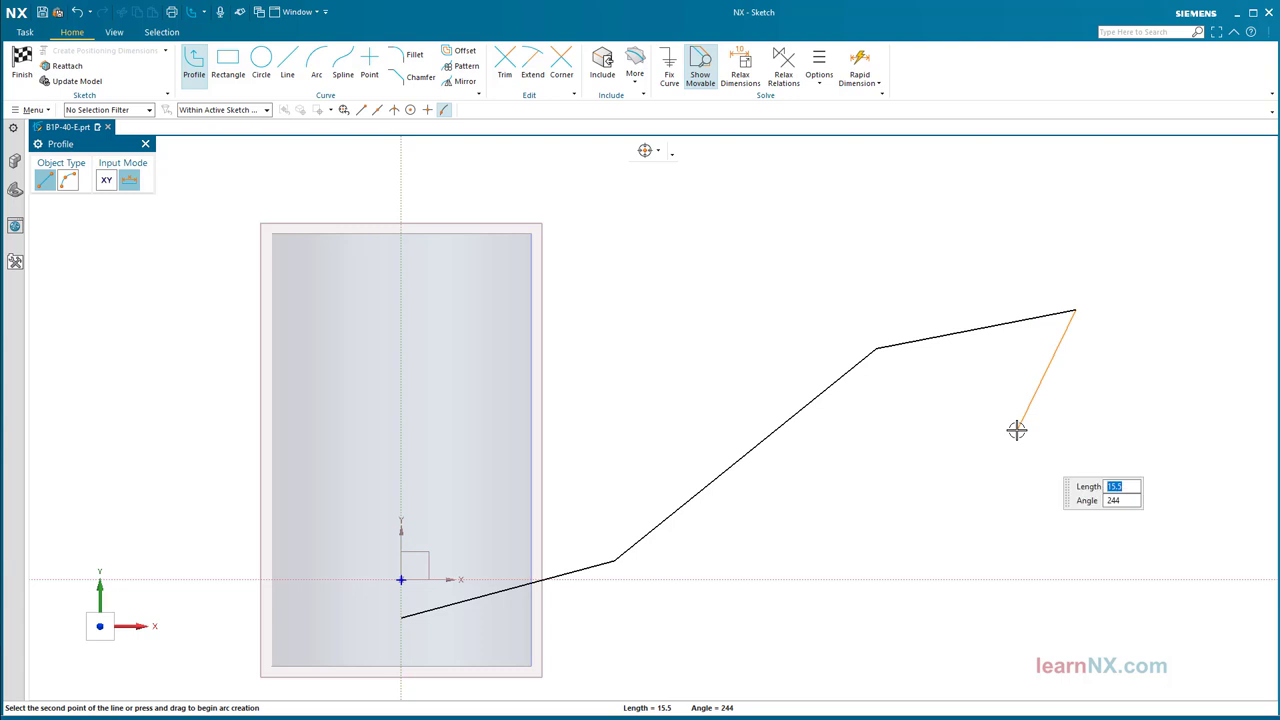
key("Escape")
key("Escape")
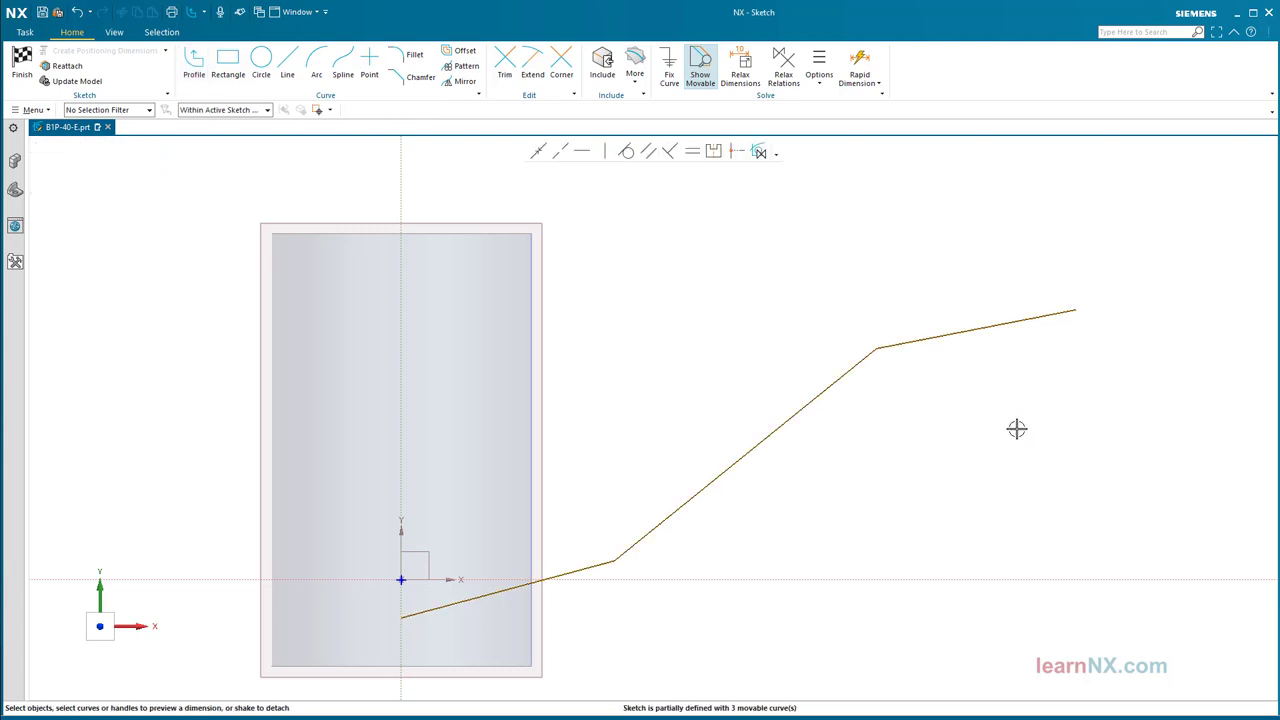
Make the first and last lines of the chain parallel and equal in length.
left_click(594, 563)
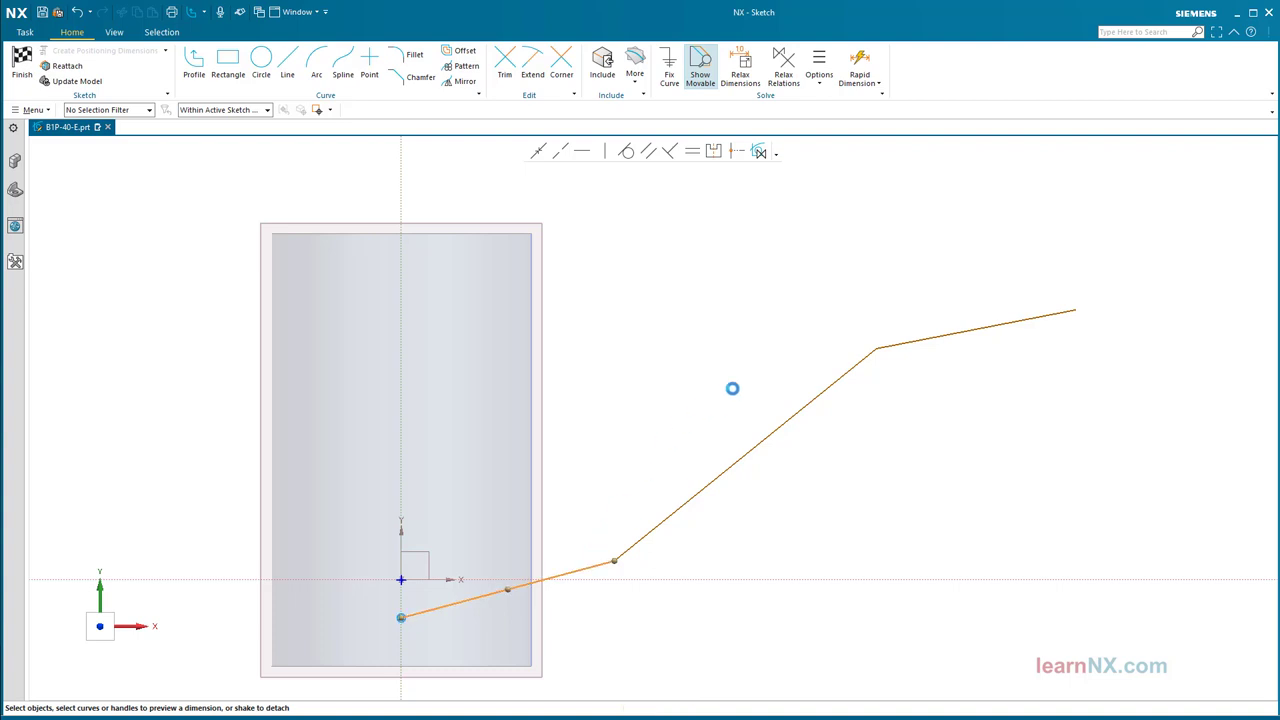
left_click(894, 332)
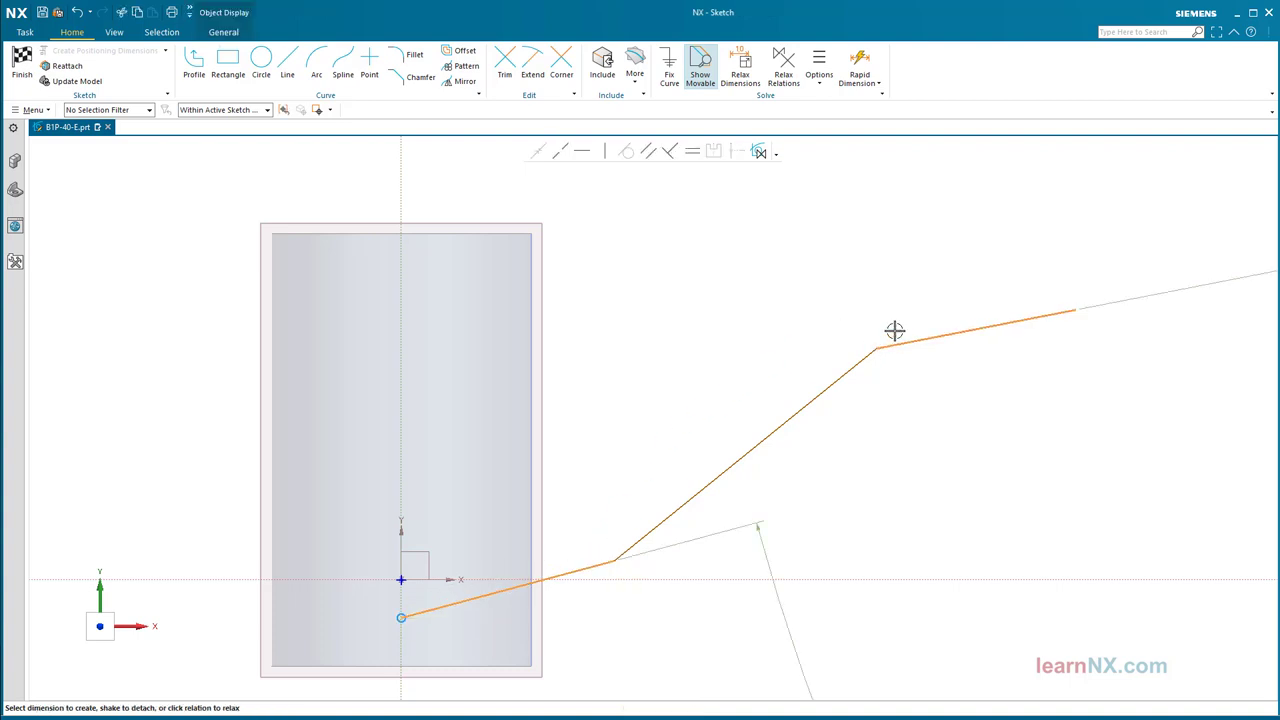
left_click(649, 150)
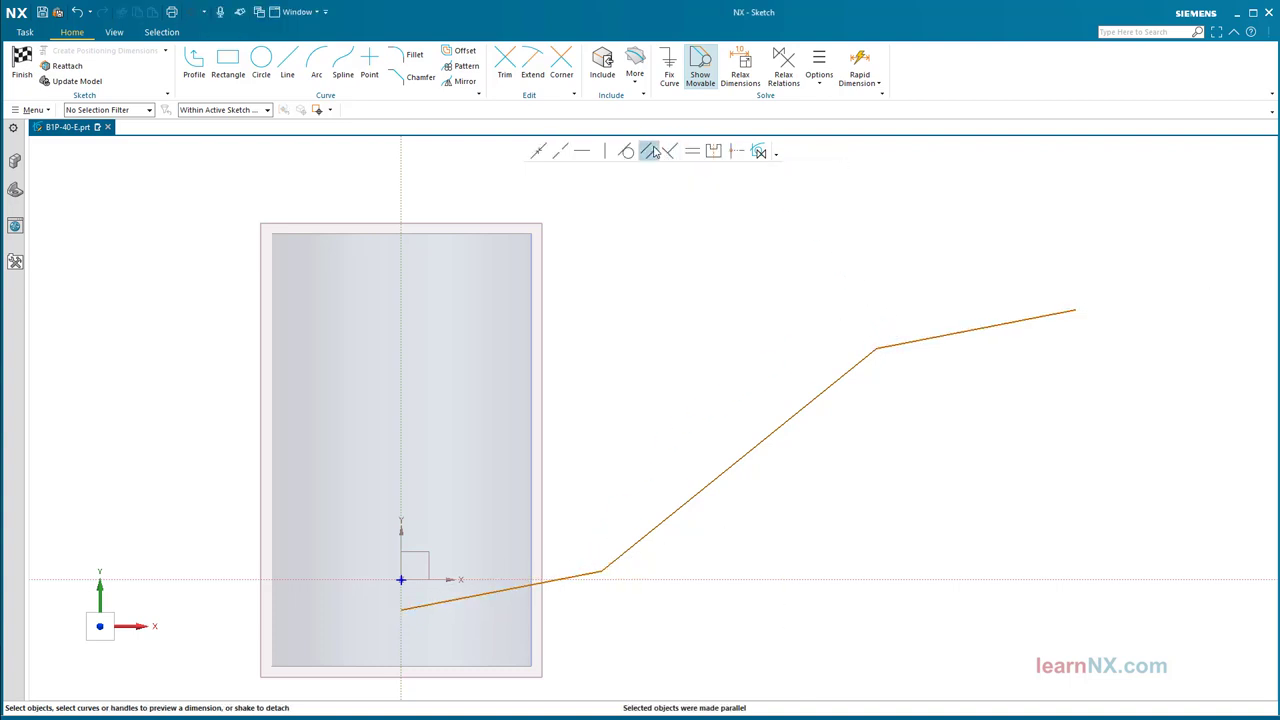
left_click(508, 590)
left_click(906, 330)
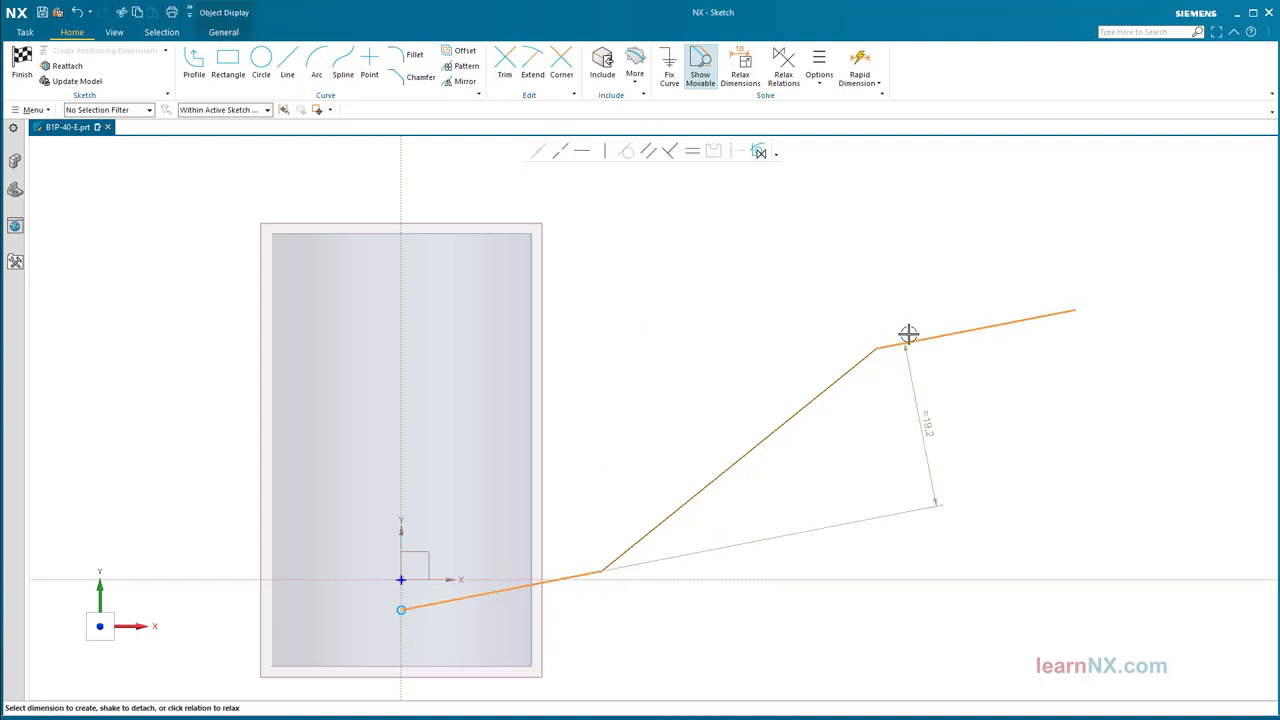
left_click(692, 152)
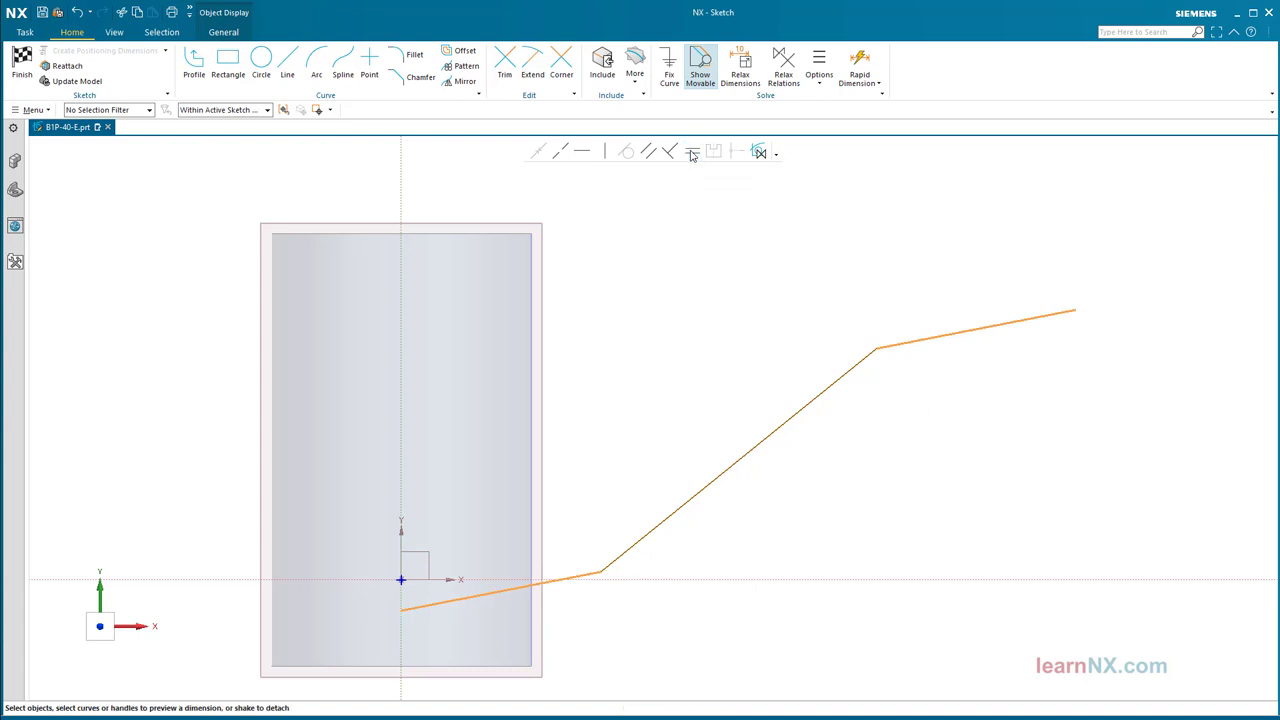
Dimension the first line's horizontal and vertical extents.
left_click(571, 571)
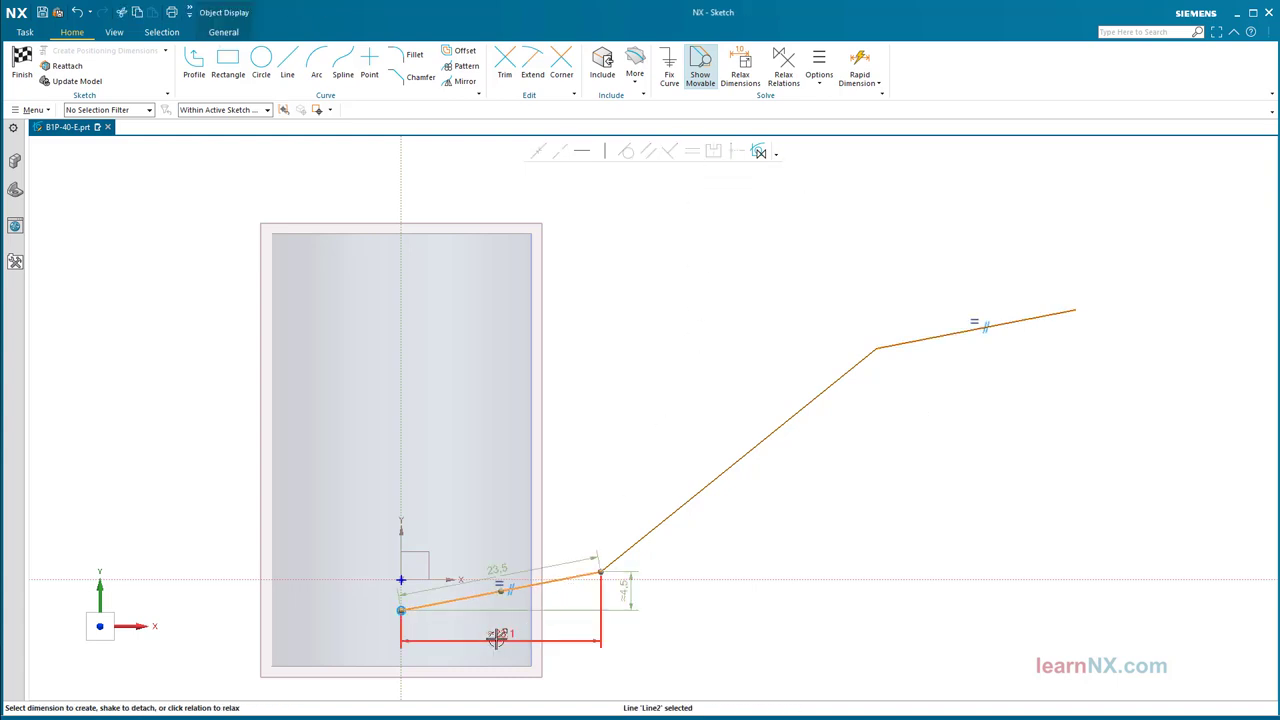
left_click(497, 637)
left_click(514, 632)
key("Escape")
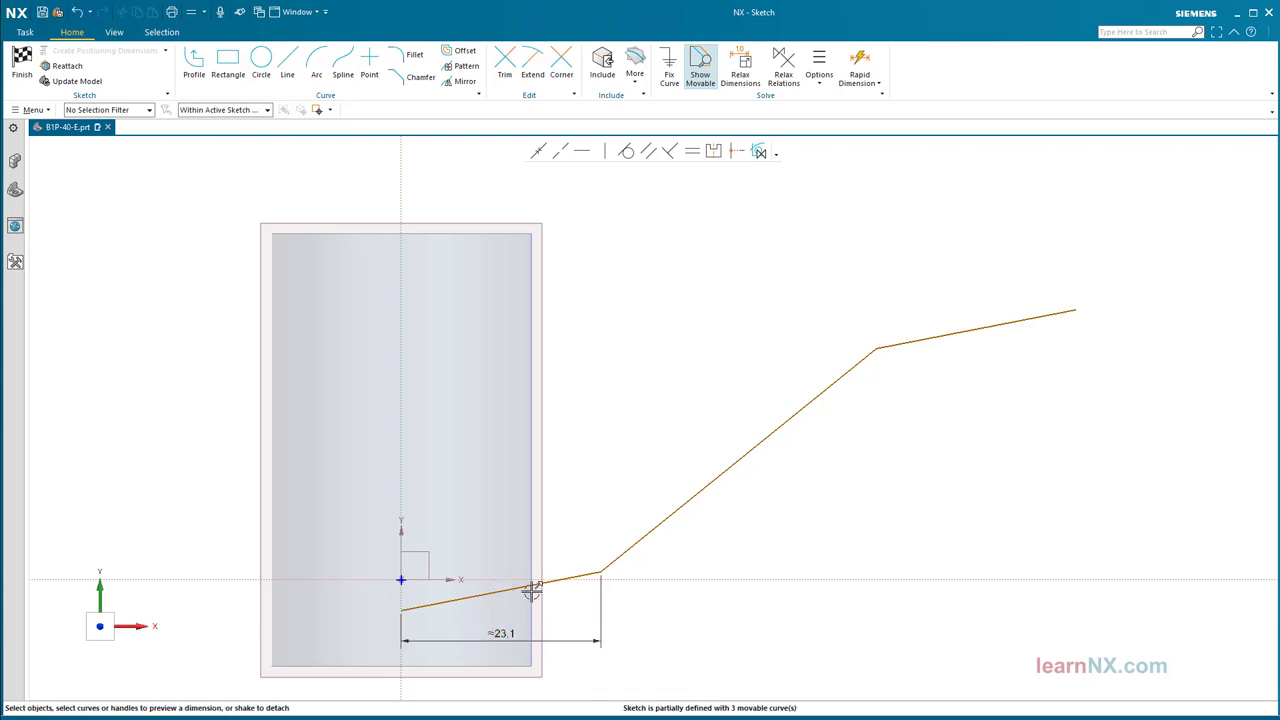
left_click(527, 593)
left_click(657, 617)
key("Return")
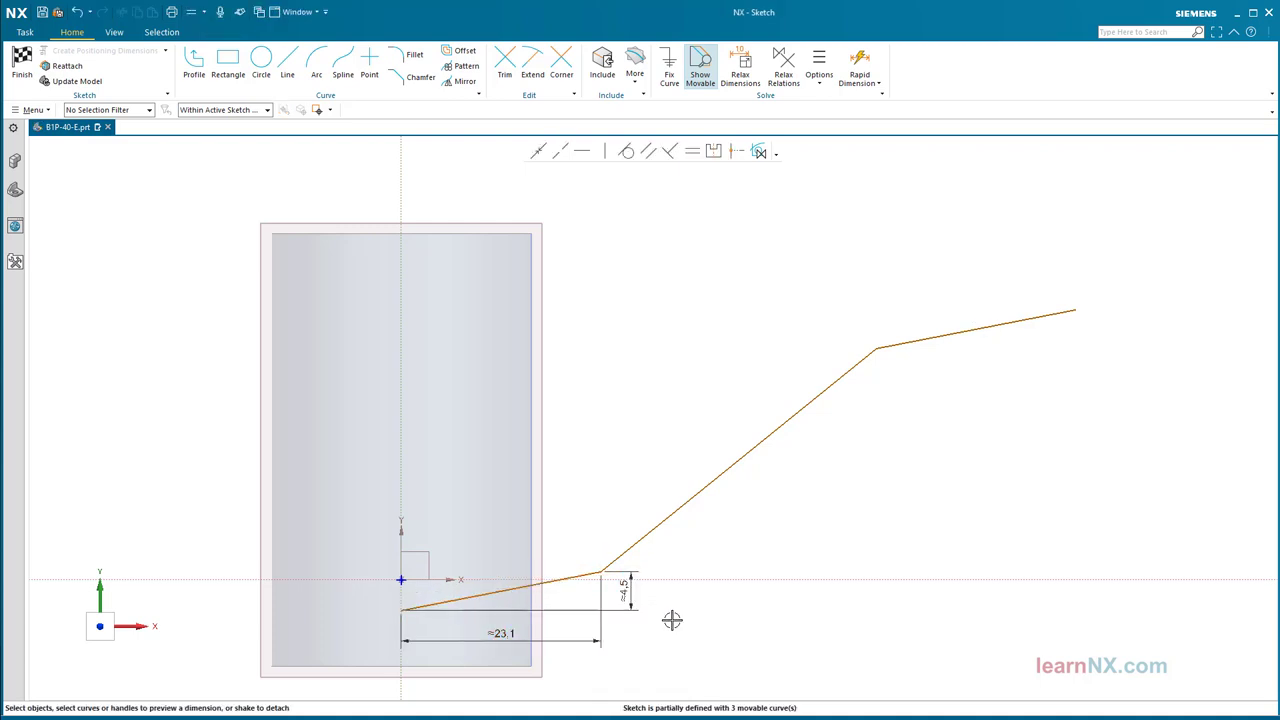
Dimension the middle line's horizontal and vertical extents.
left_click(683, 507)
left_click(744, 594)
key("Return")
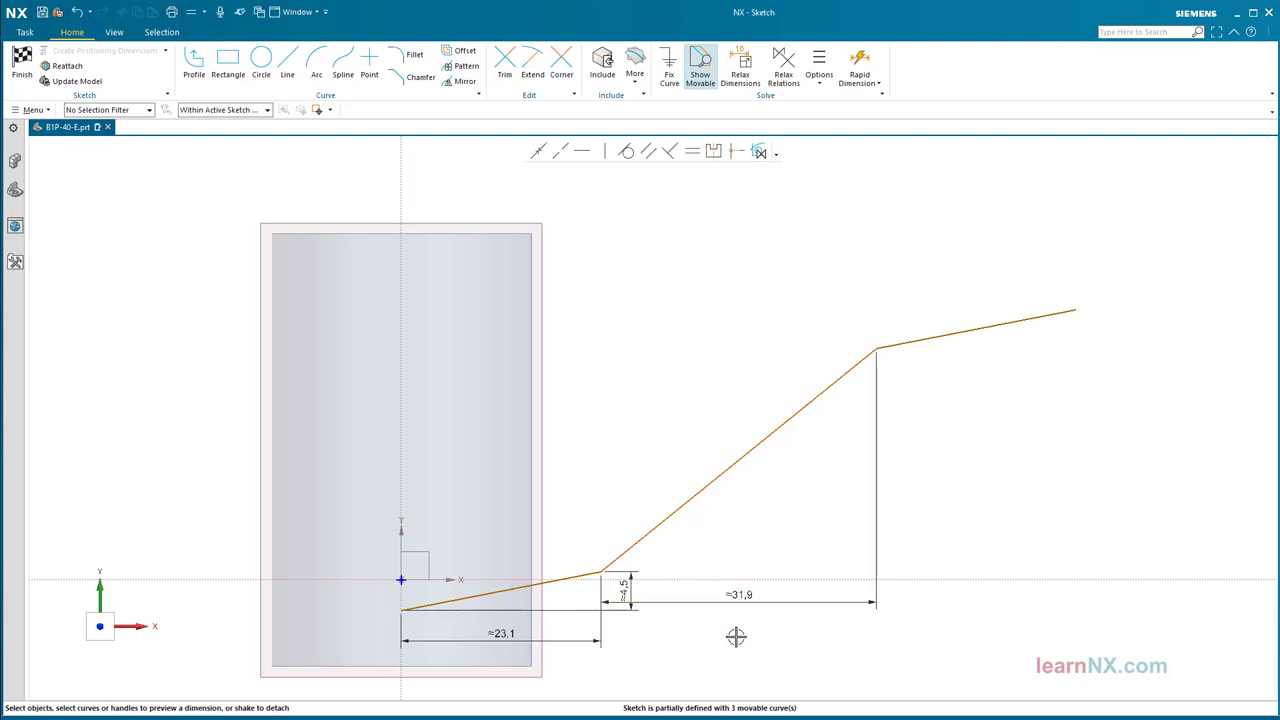
left_click(682, 509)
left_click(906, 463)
key("Return")
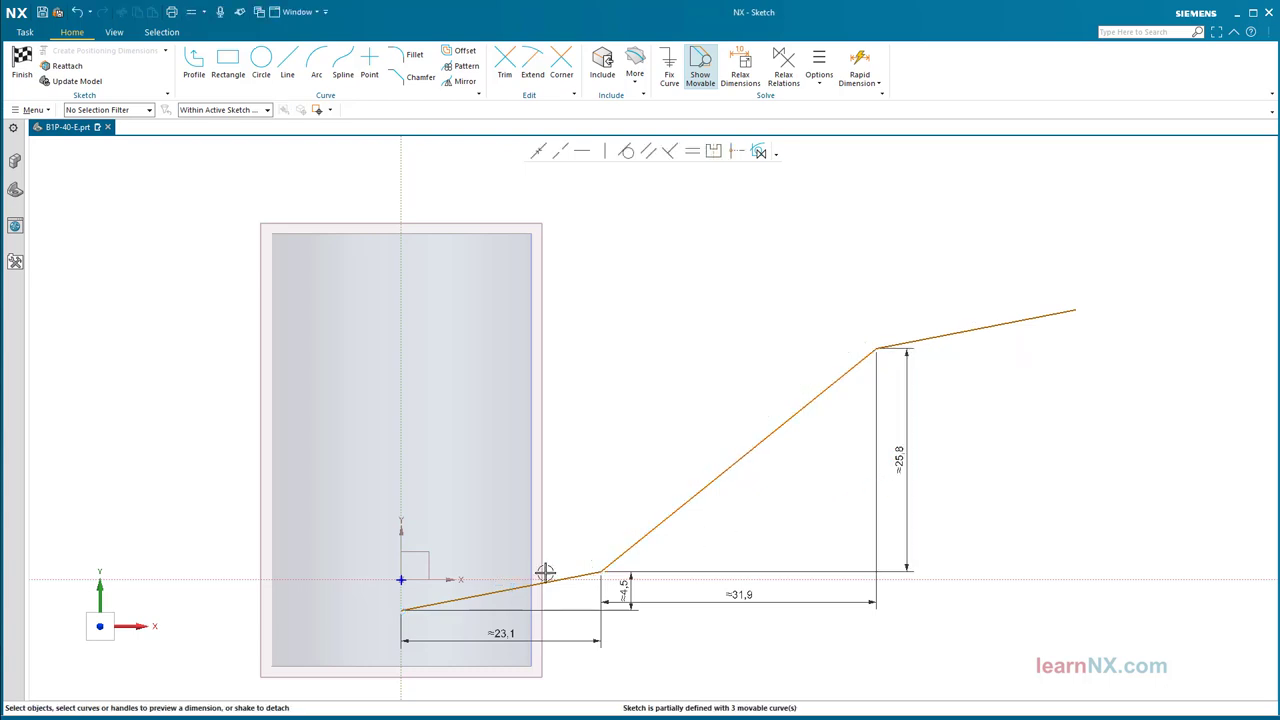
Dimension the vertical distance from the X axis to the first line's start point and place the dimension clear of the geometry.
left_click(340, 580)
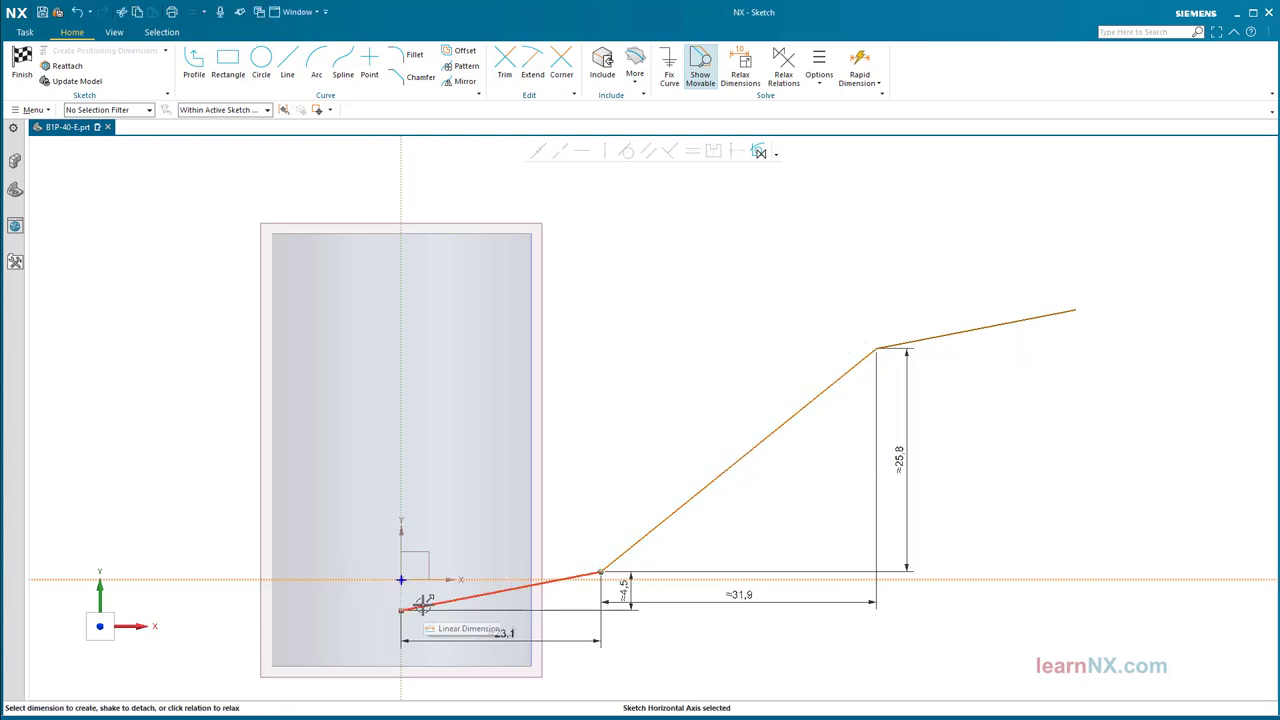
left_click(401, 608)
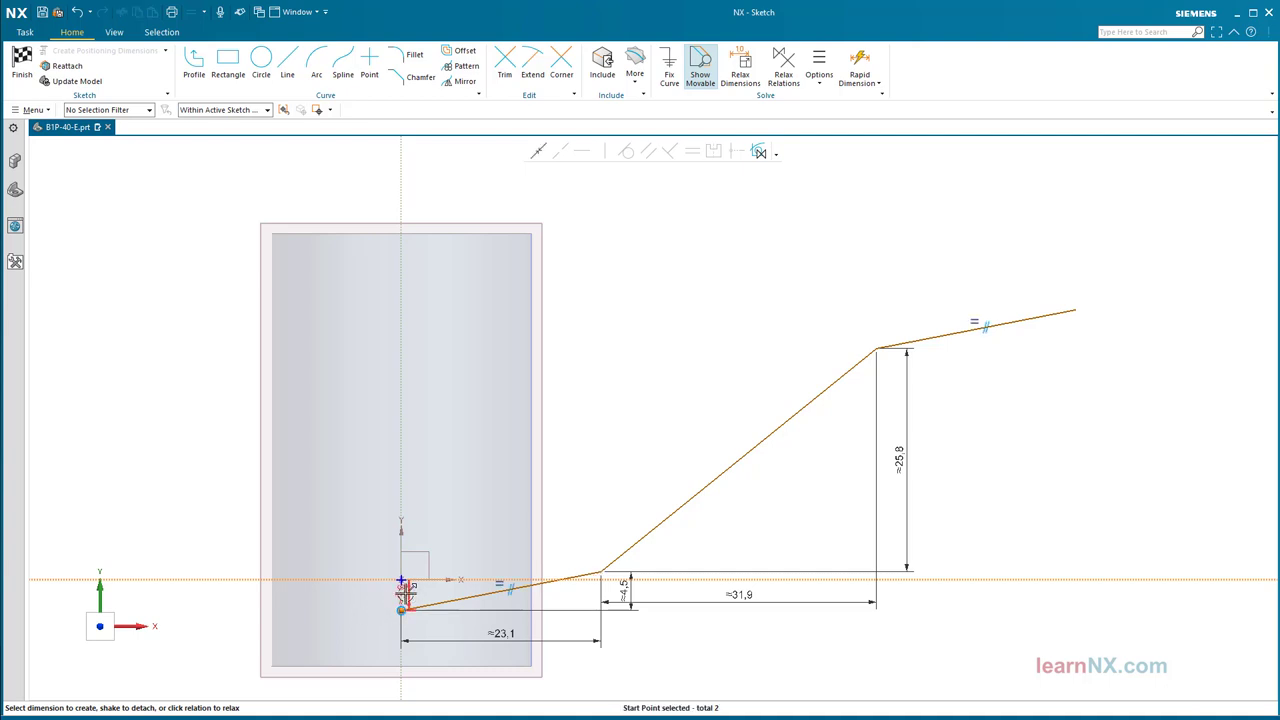
left_click(407, 588)
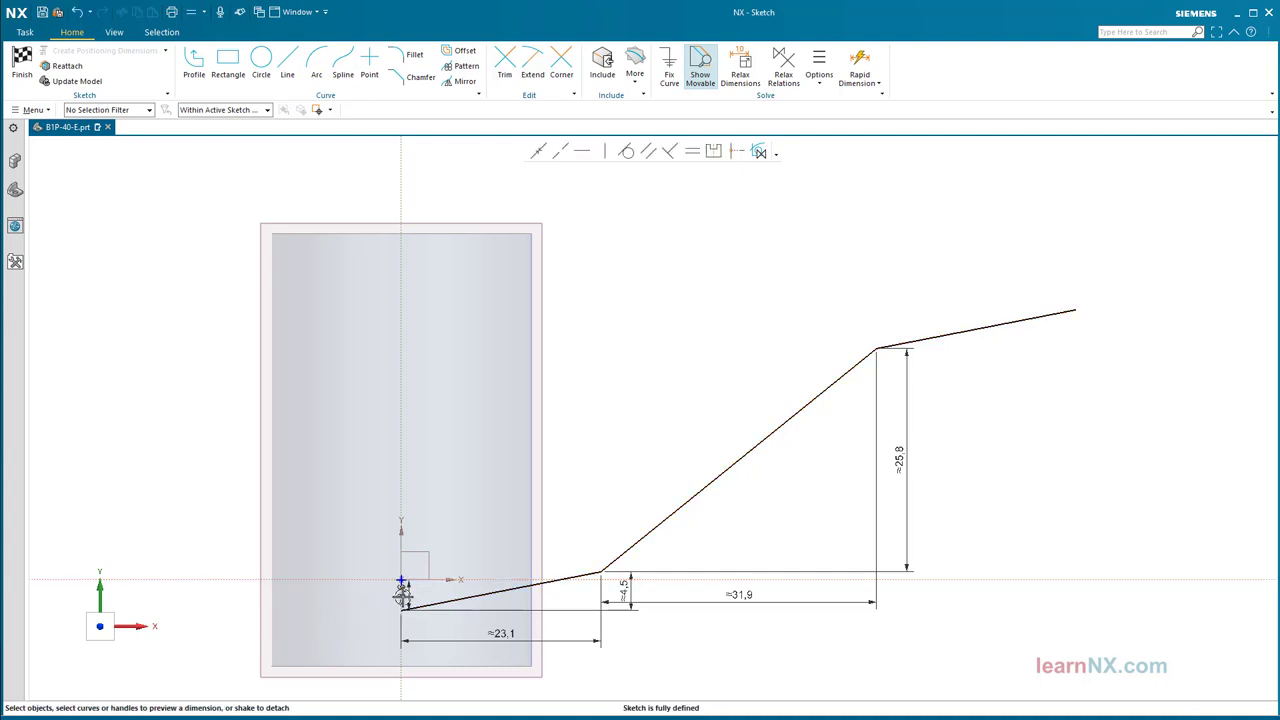
left_click_drag(404, 592, 330, 596)
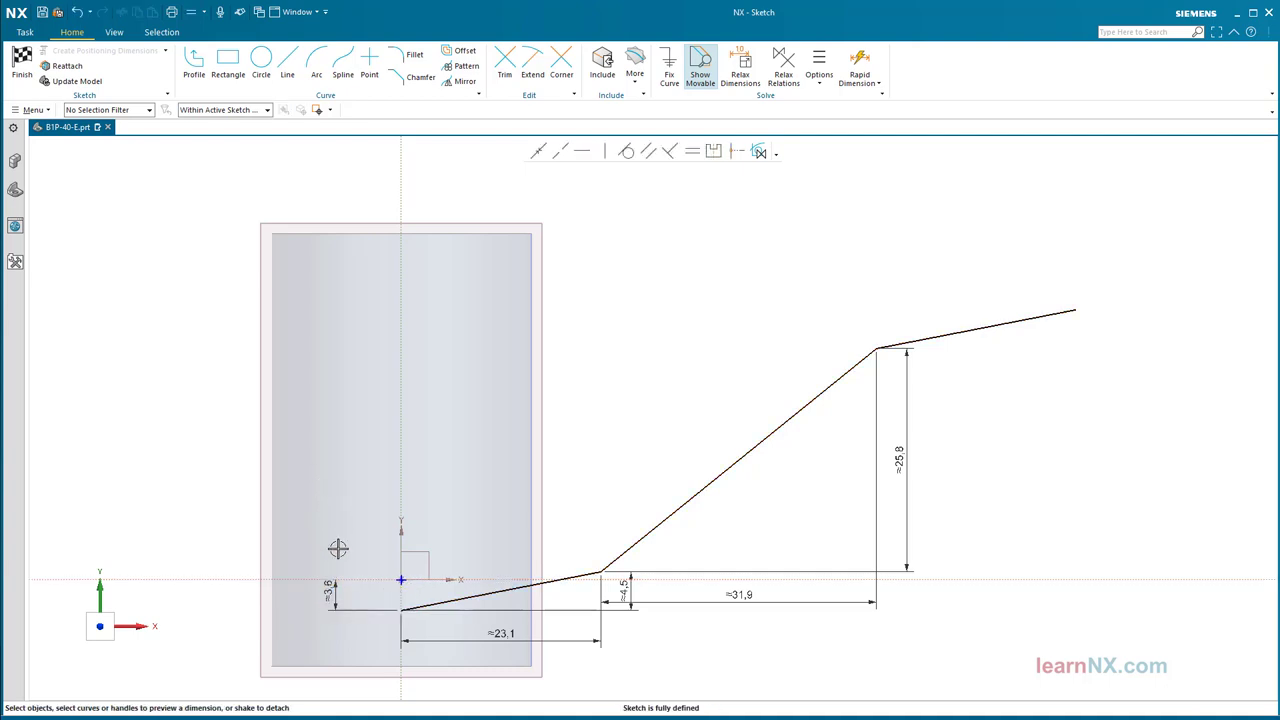
Add expressions to all five linear dimensions of the sketch.
left_click(331, 595)
left_click(598, 626)
left_click(626, 590)
left_click(734, 594)
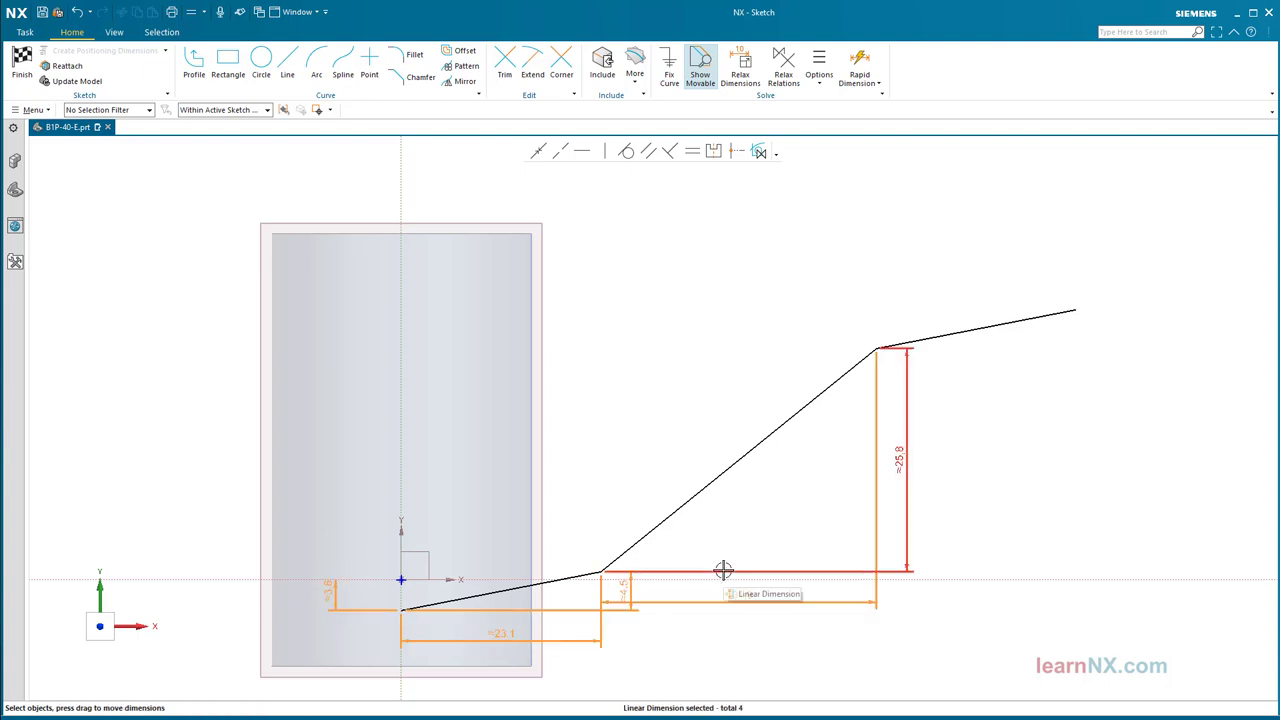
left_click(903, 462)
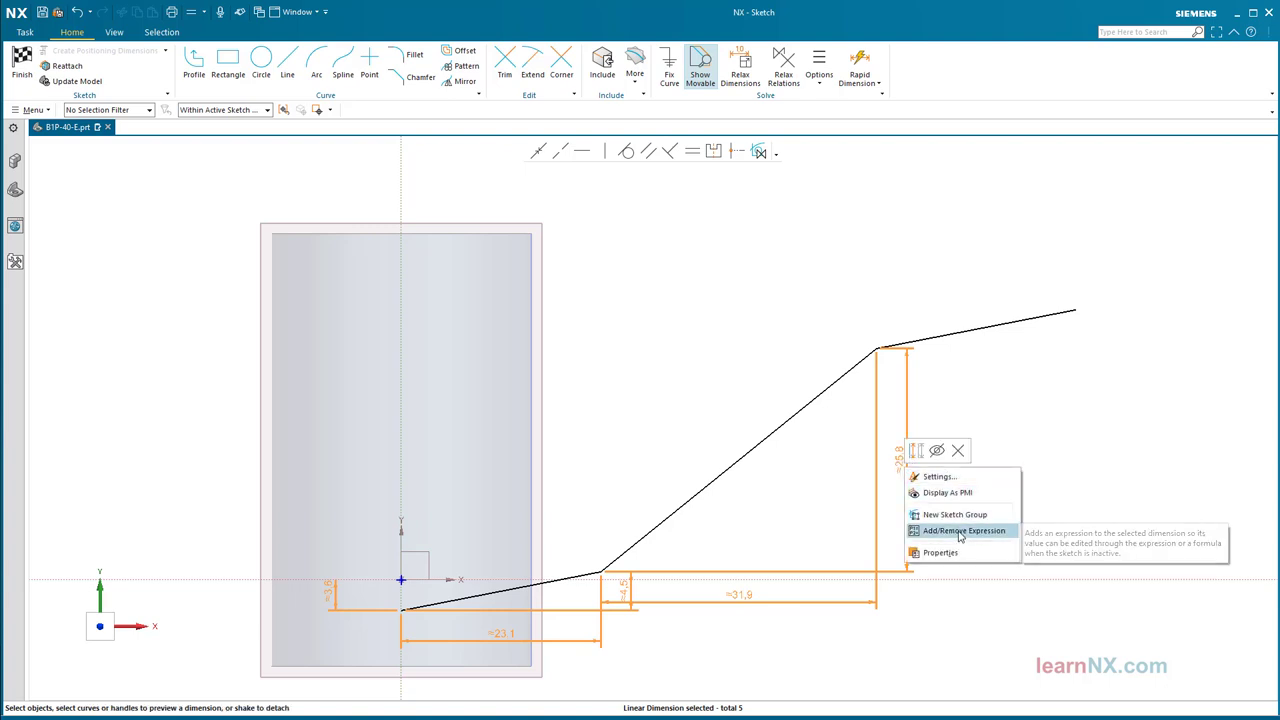
left_click(960, 531)
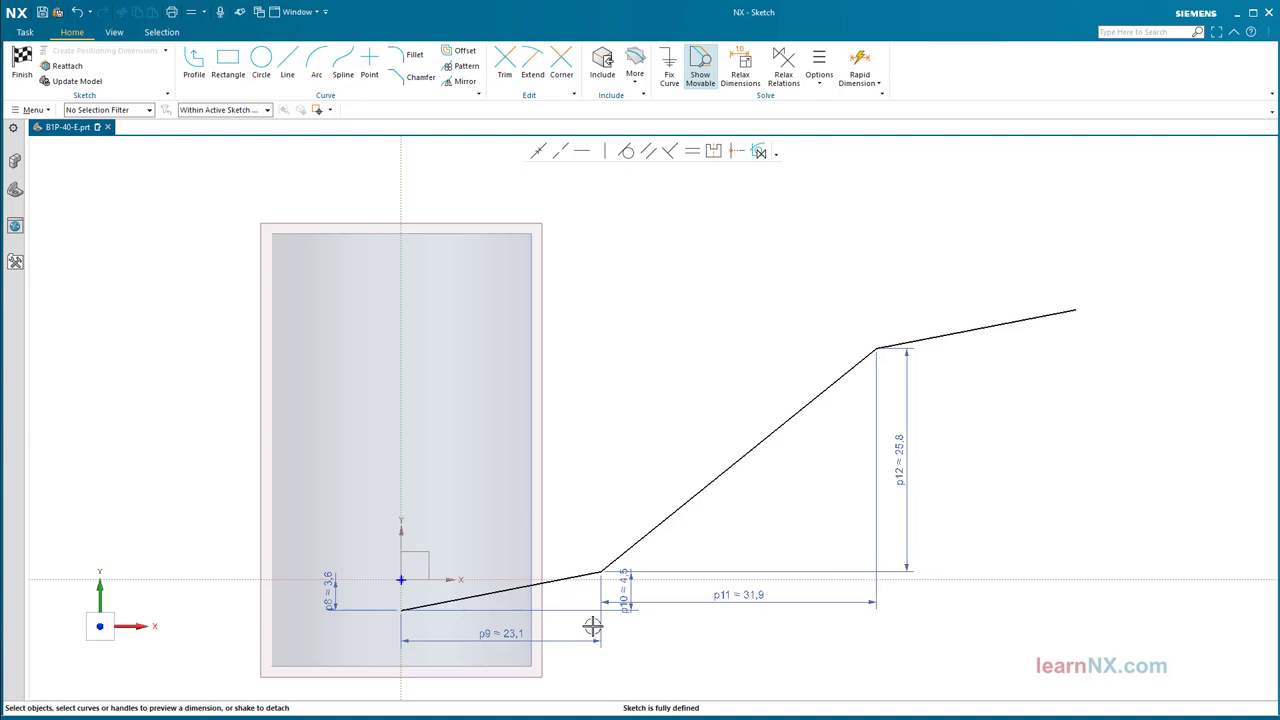
Set the formula of the first line's horizontal dimension p9 to D*pi()*1.25.
scroll(536, 580, "up", 3)
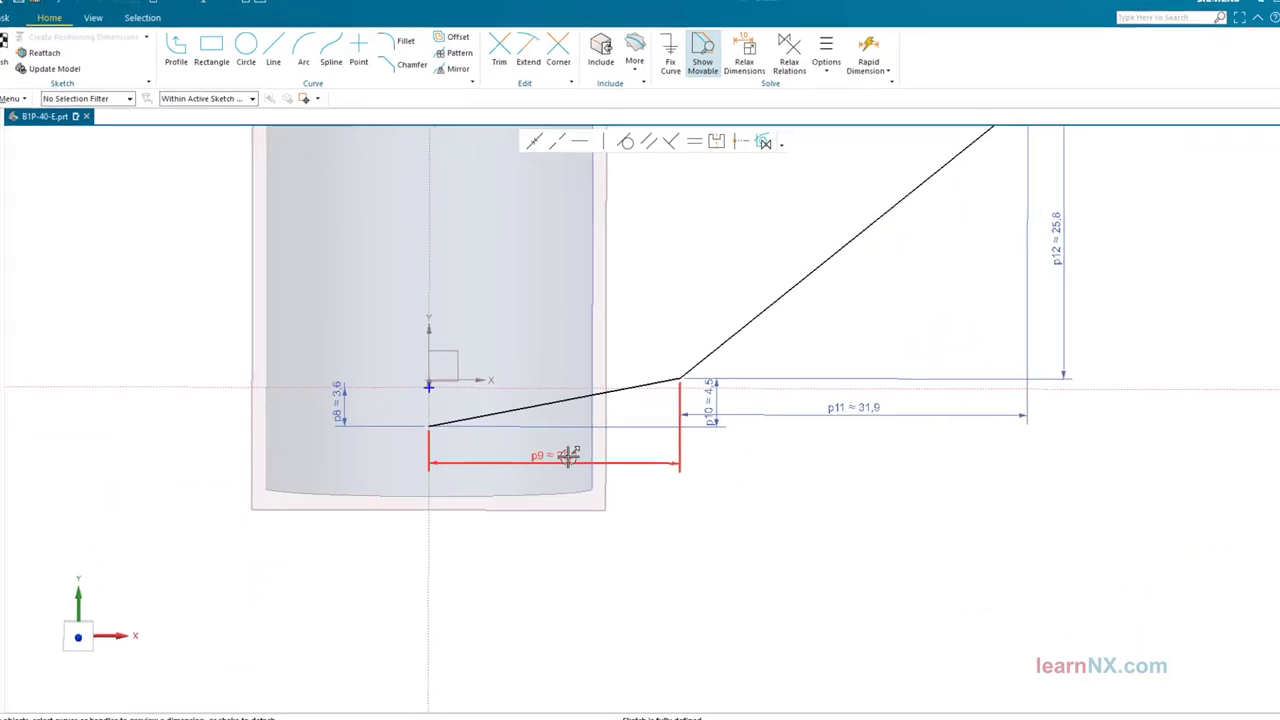
double_click(567, 455)
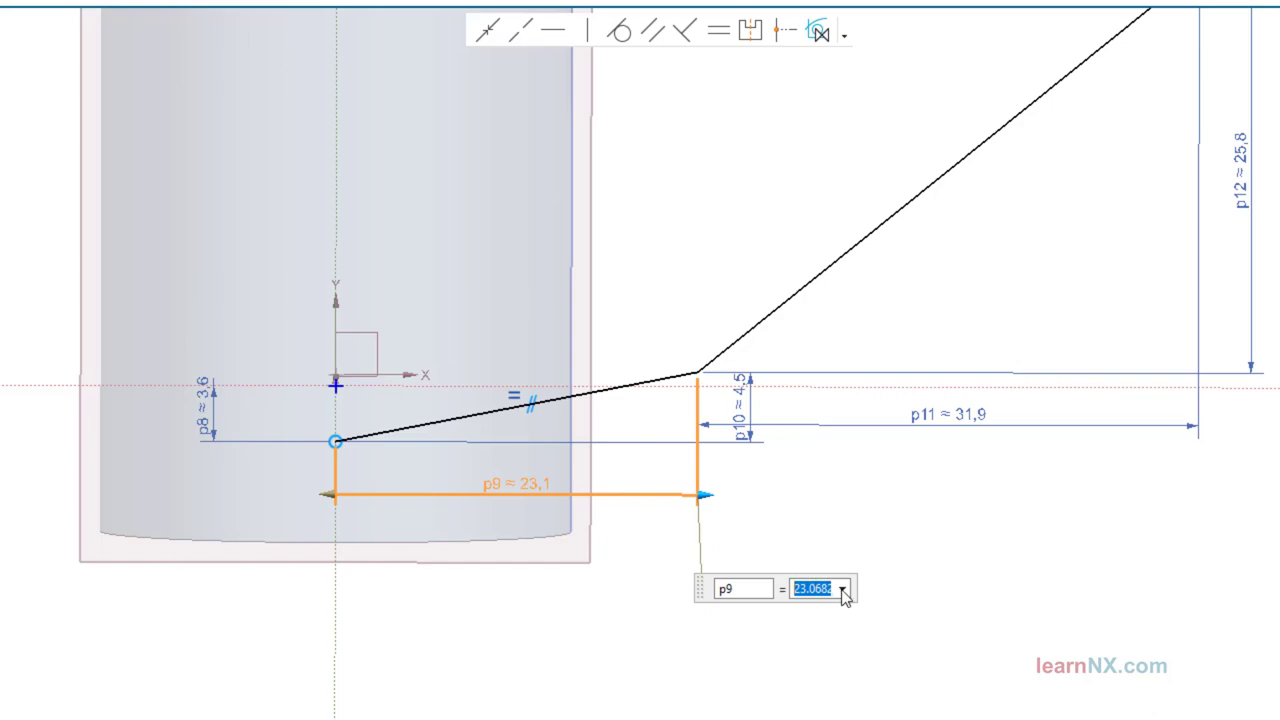
left_click(843, 590)
left_click(886, 638)
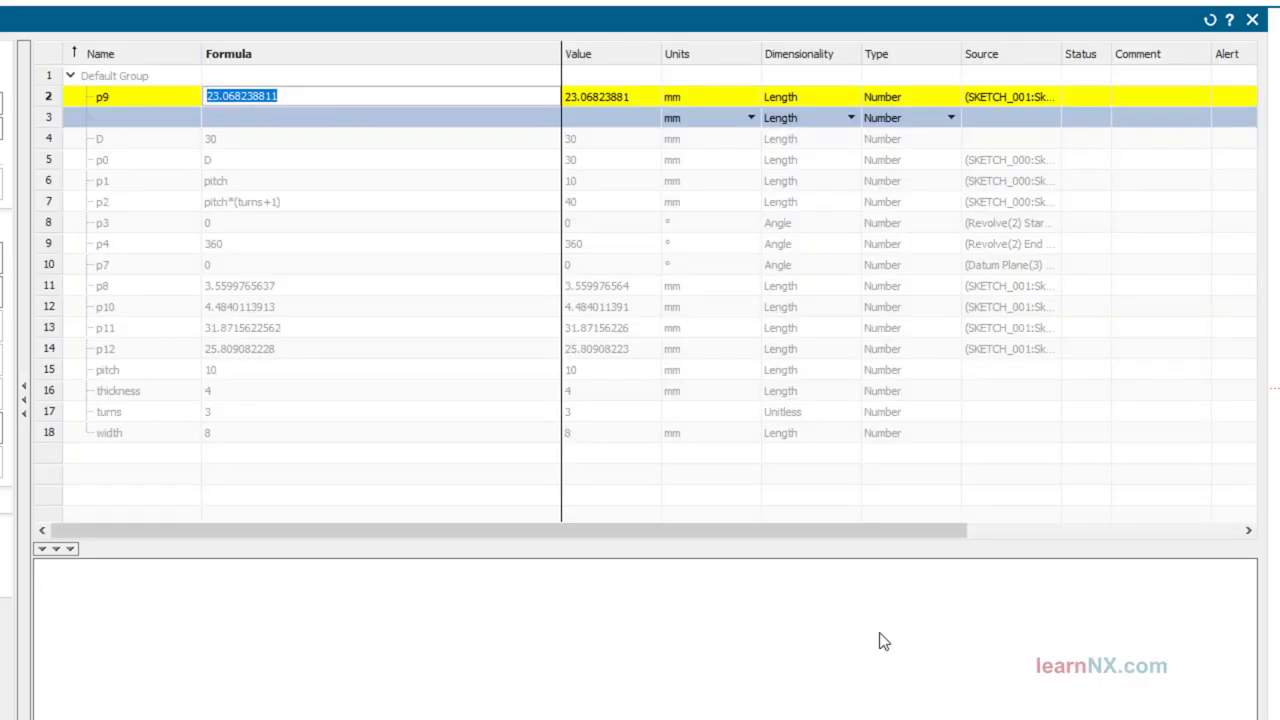
type("D")
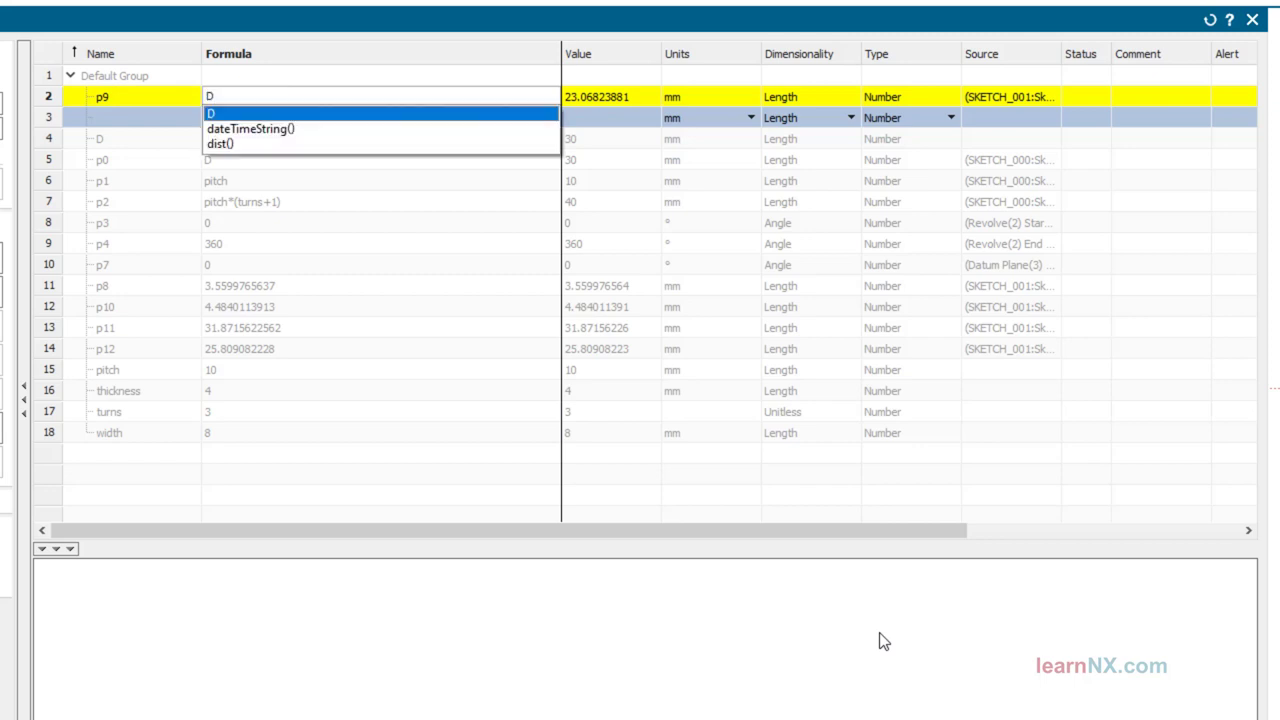
type("*pi()*1.25")
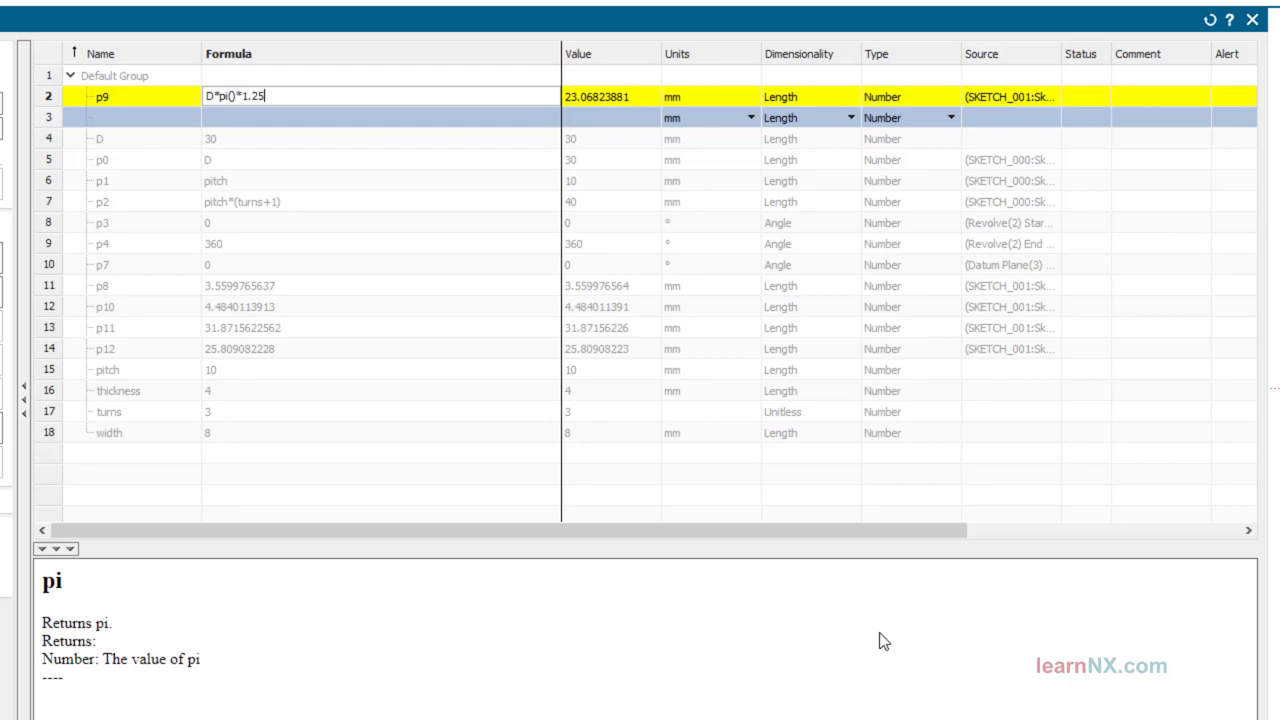
key("Return")
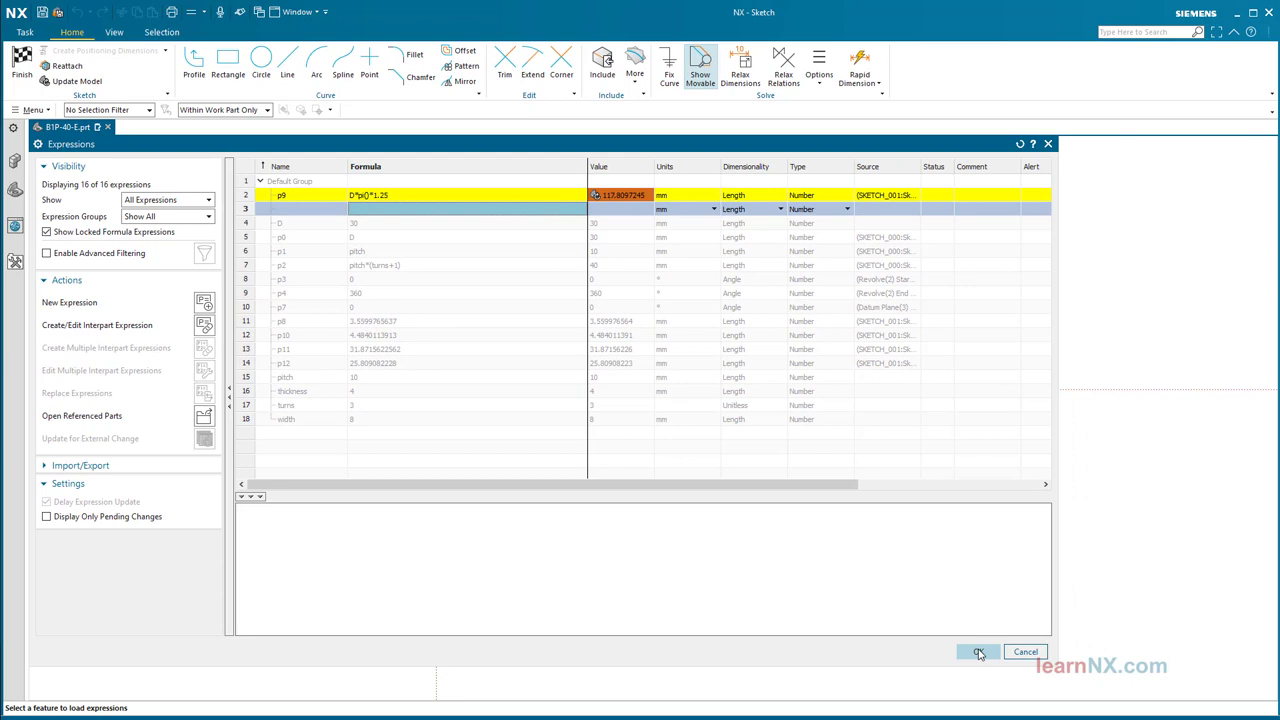
left_click(979, 653)
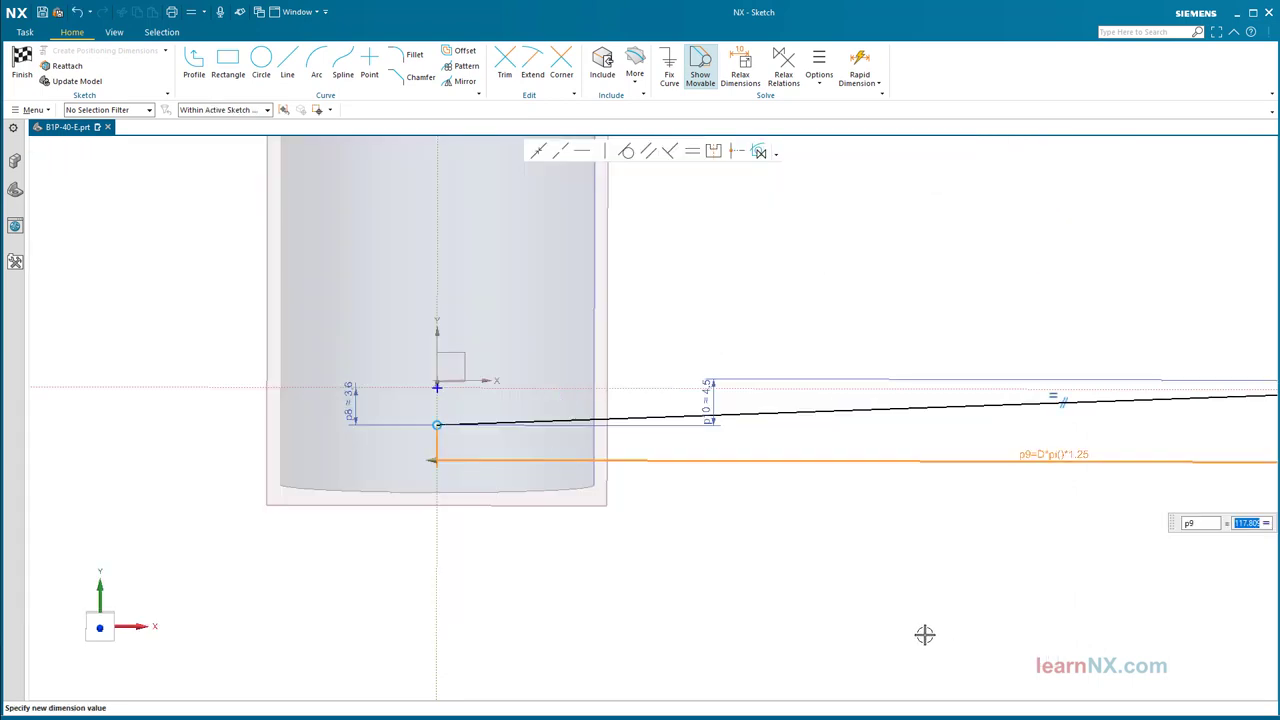
key("Escape")
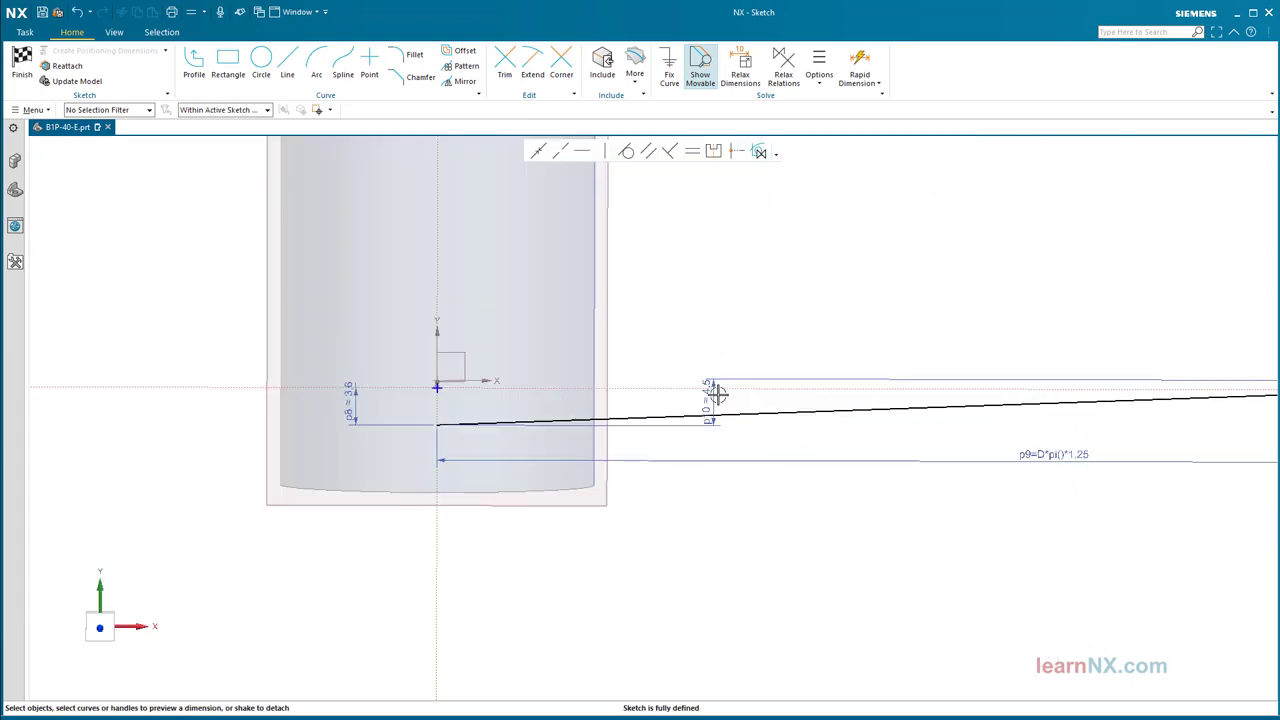
Set the formula of the first line's vertical dimension p10 to thickness*1.25.
double_click(707, 393)
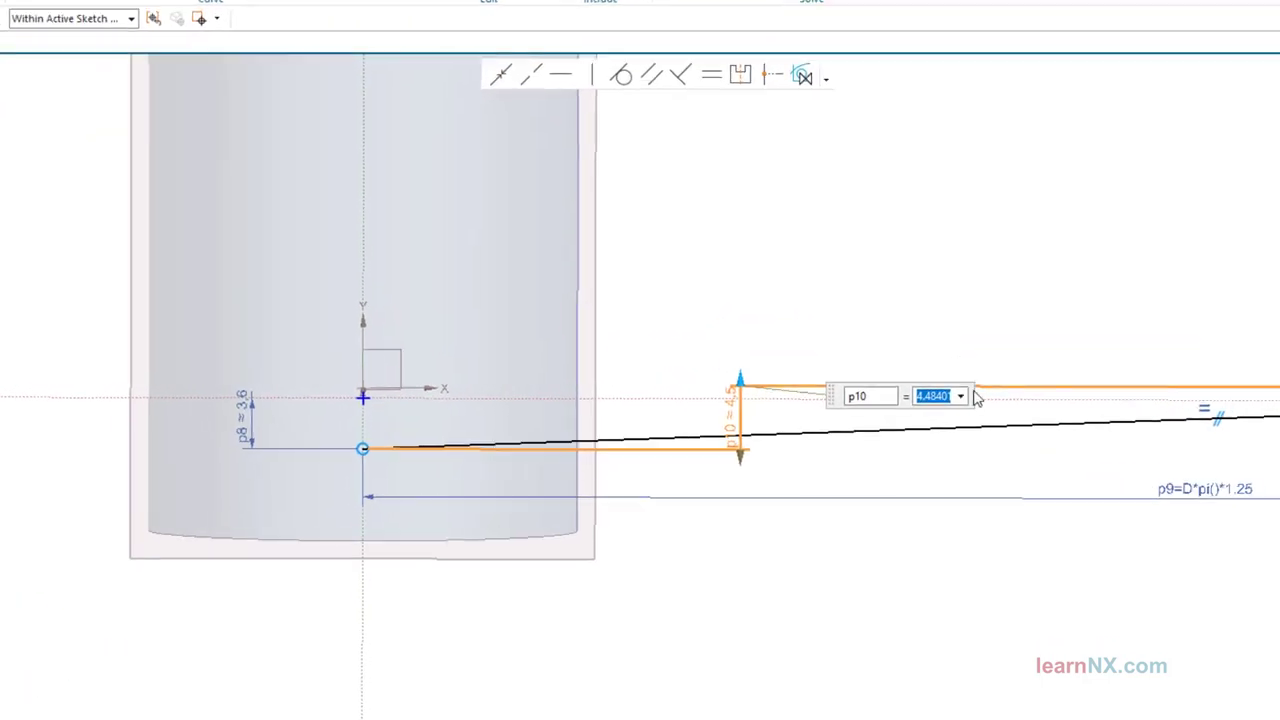
left_click(874, 387)
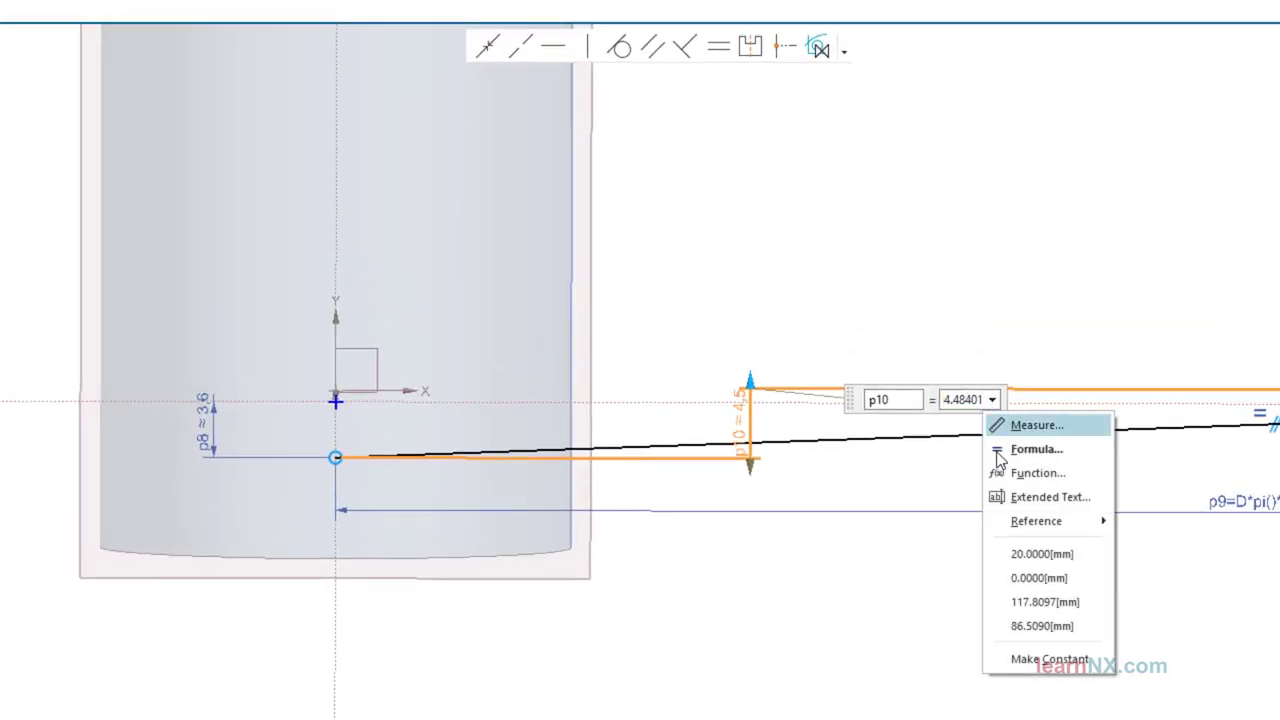
key("Escape")
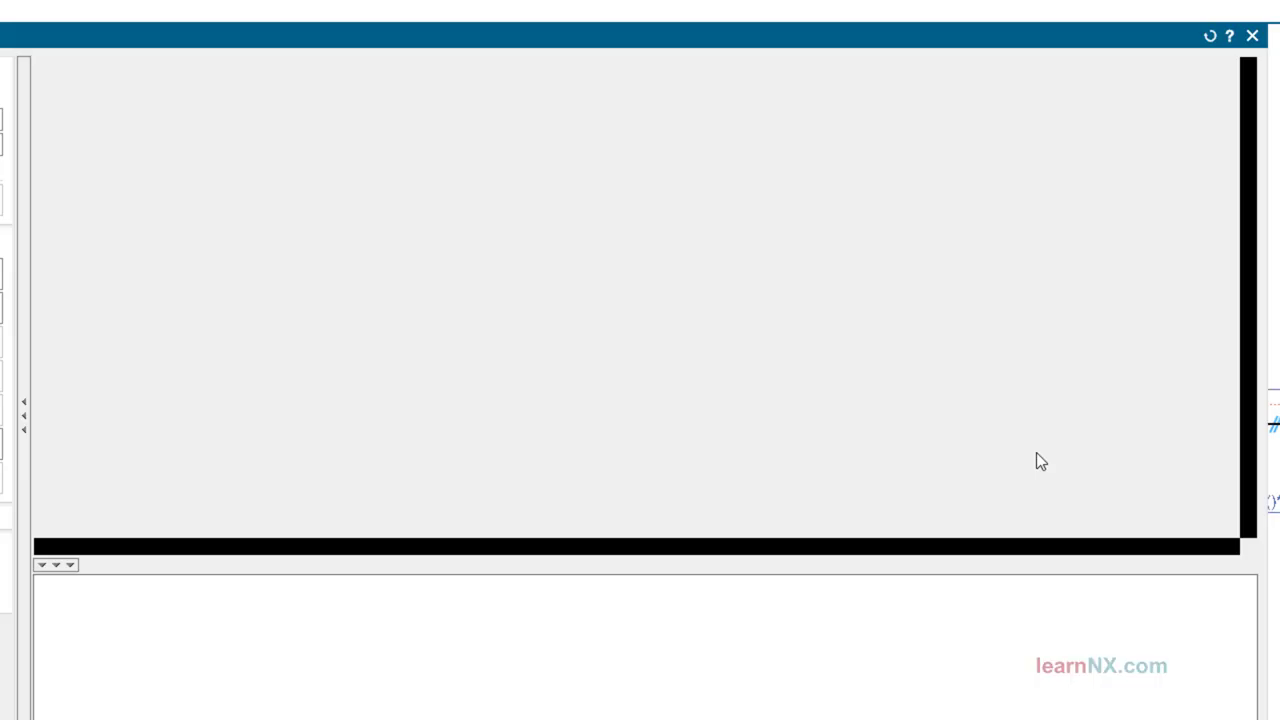
type("th")
key("Return")
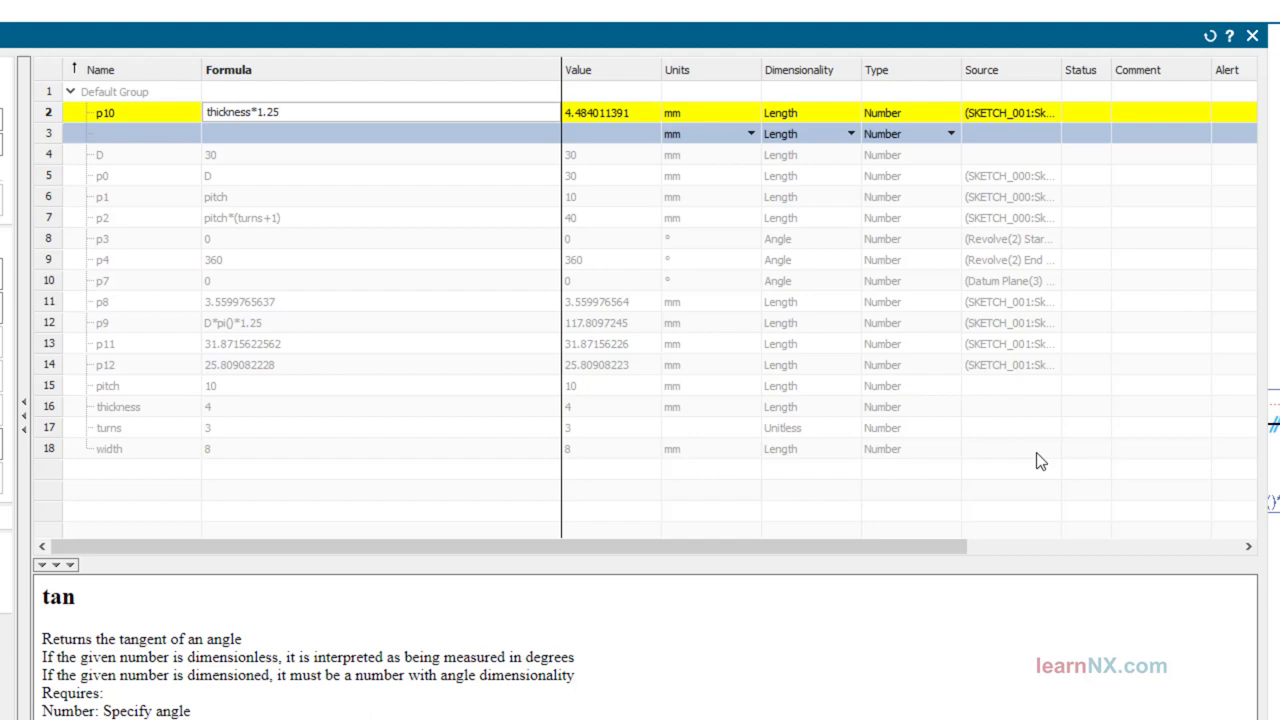
key("Return")
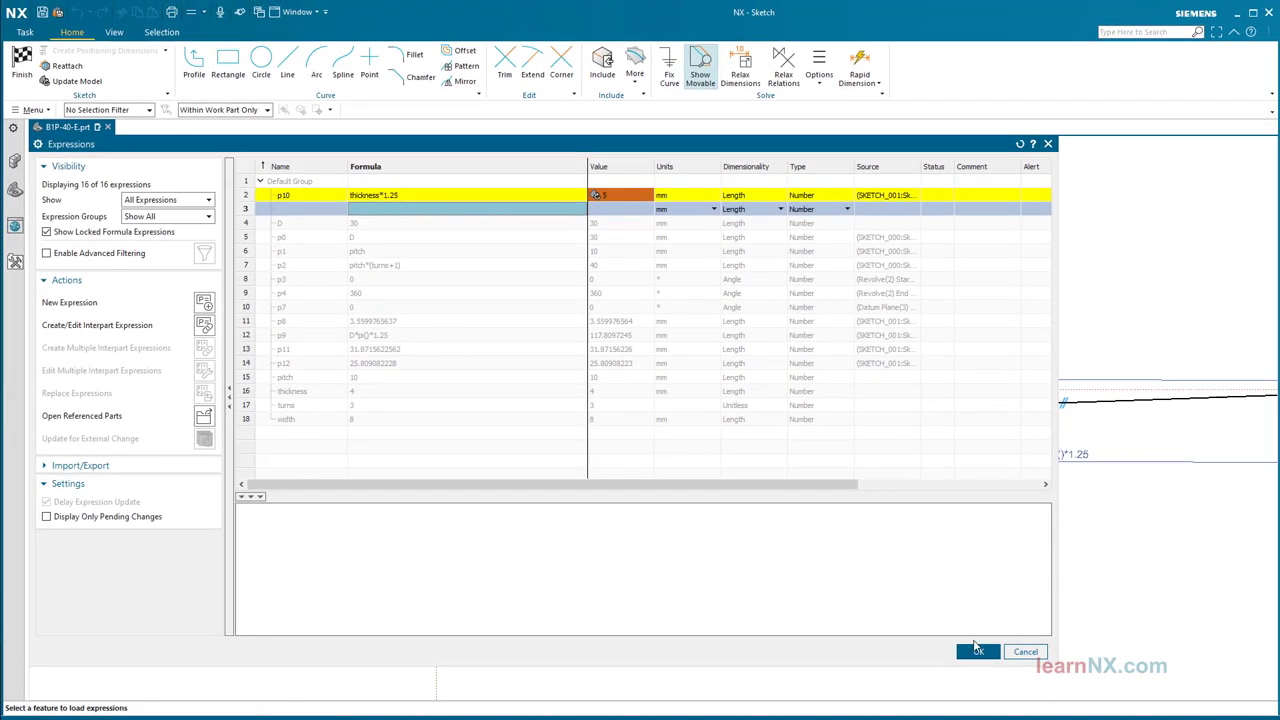
left_click(977, 651)
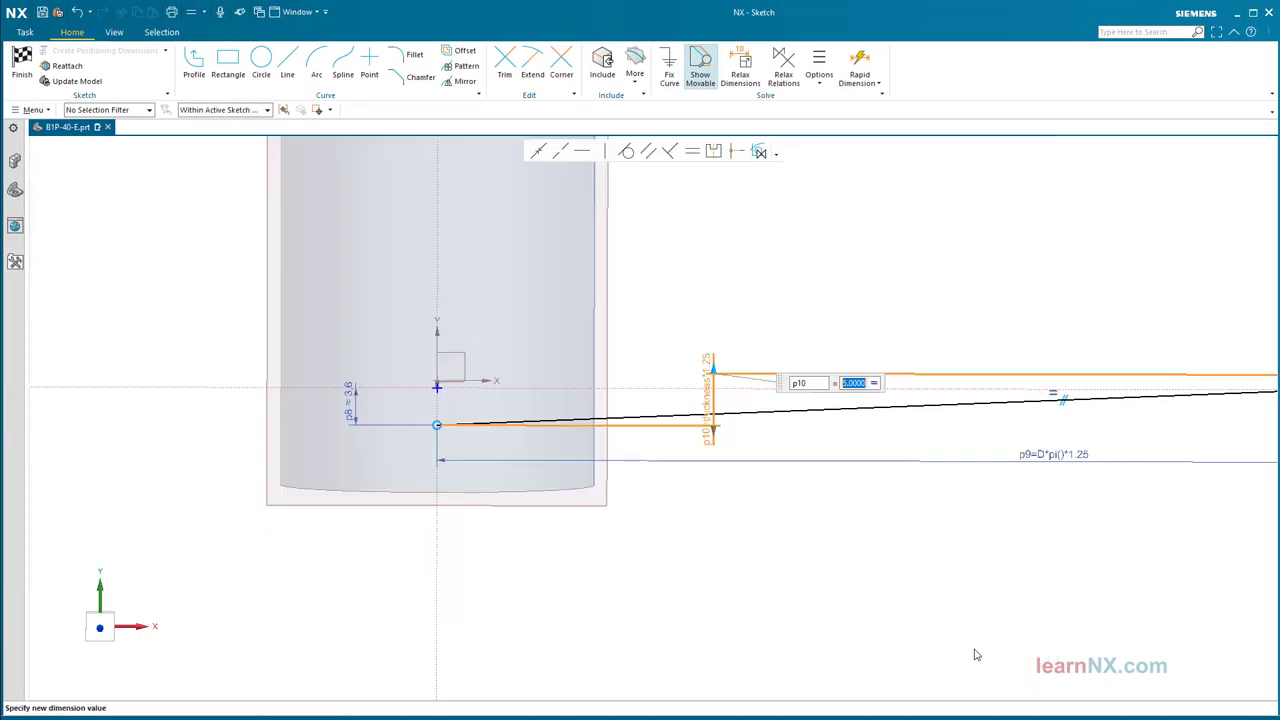
key("Return")
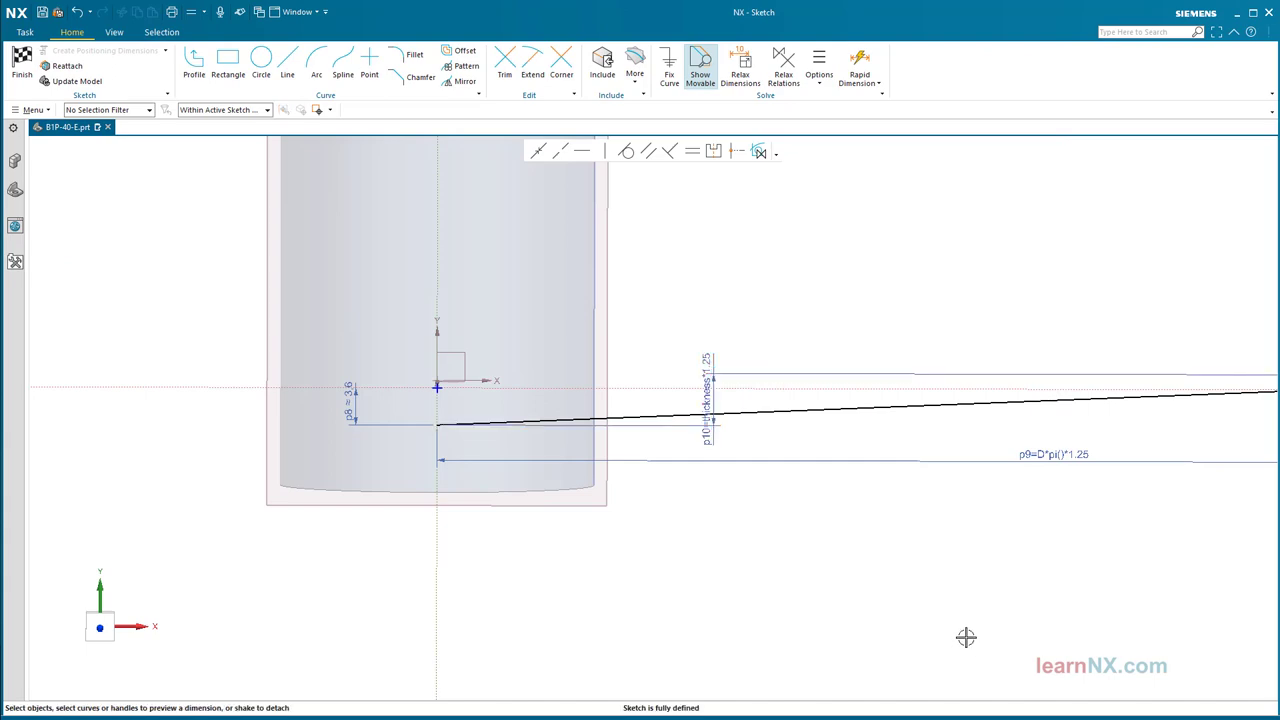
Set the formula of p8, the vertical offset between the X axis and the first line's start point, to thickness*0.75.
key("ctrl+f")
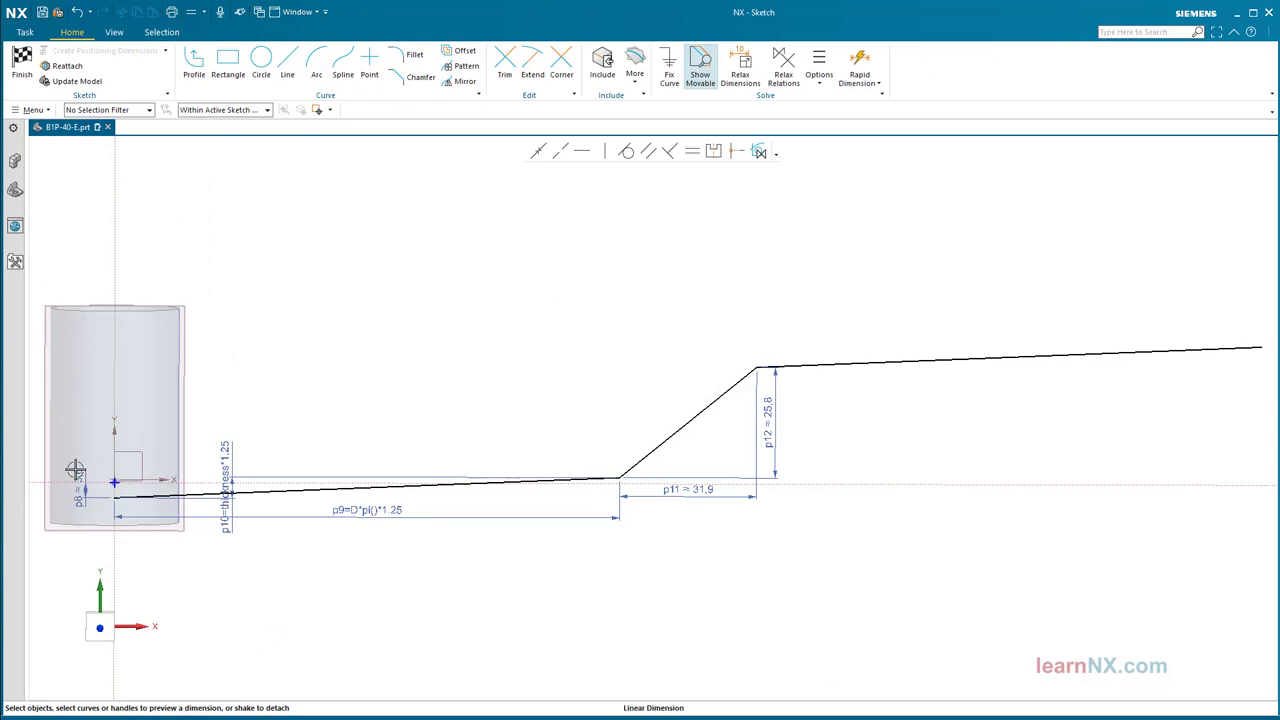
double_click(76, 468)
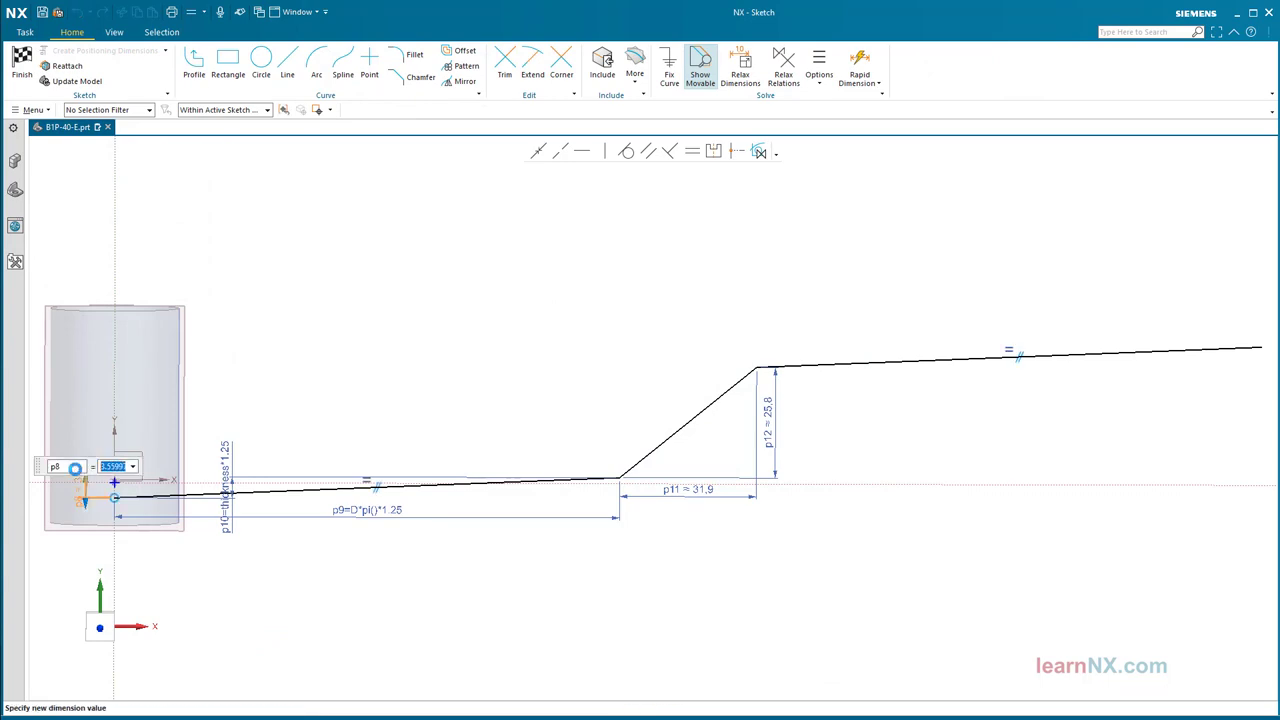
left_click(133, 467)
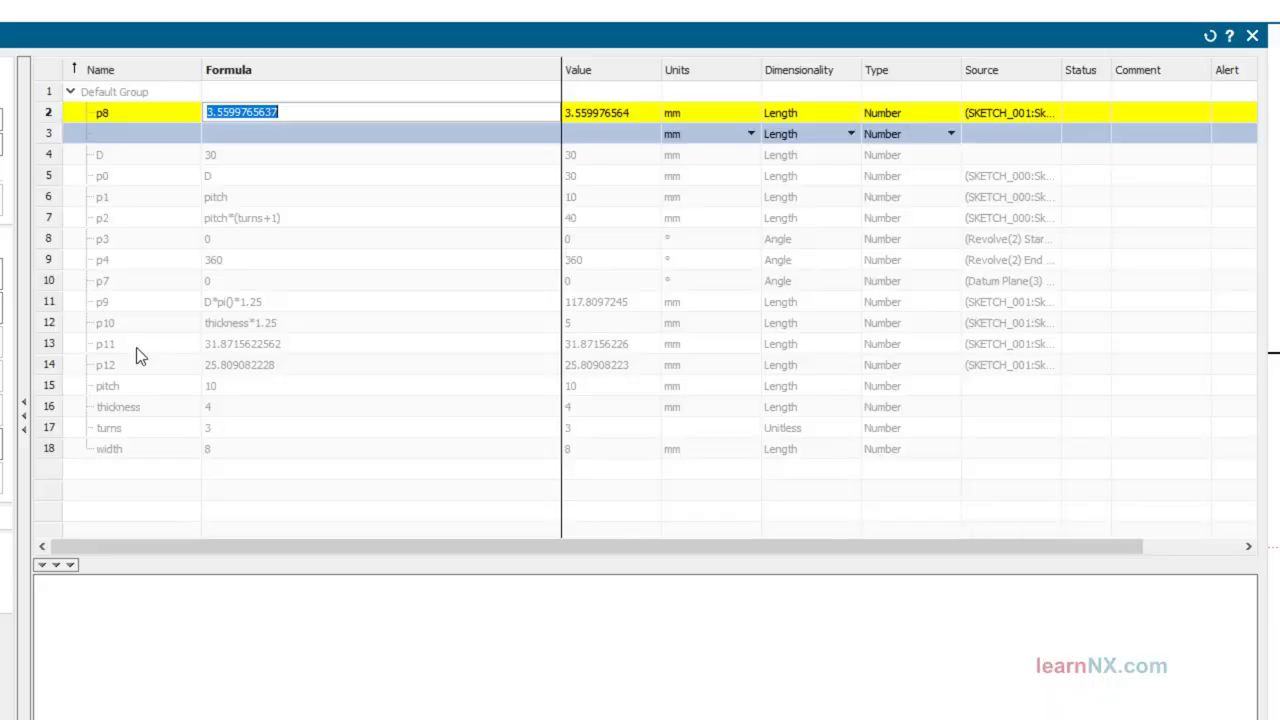
type("D")
key("BackSpace")
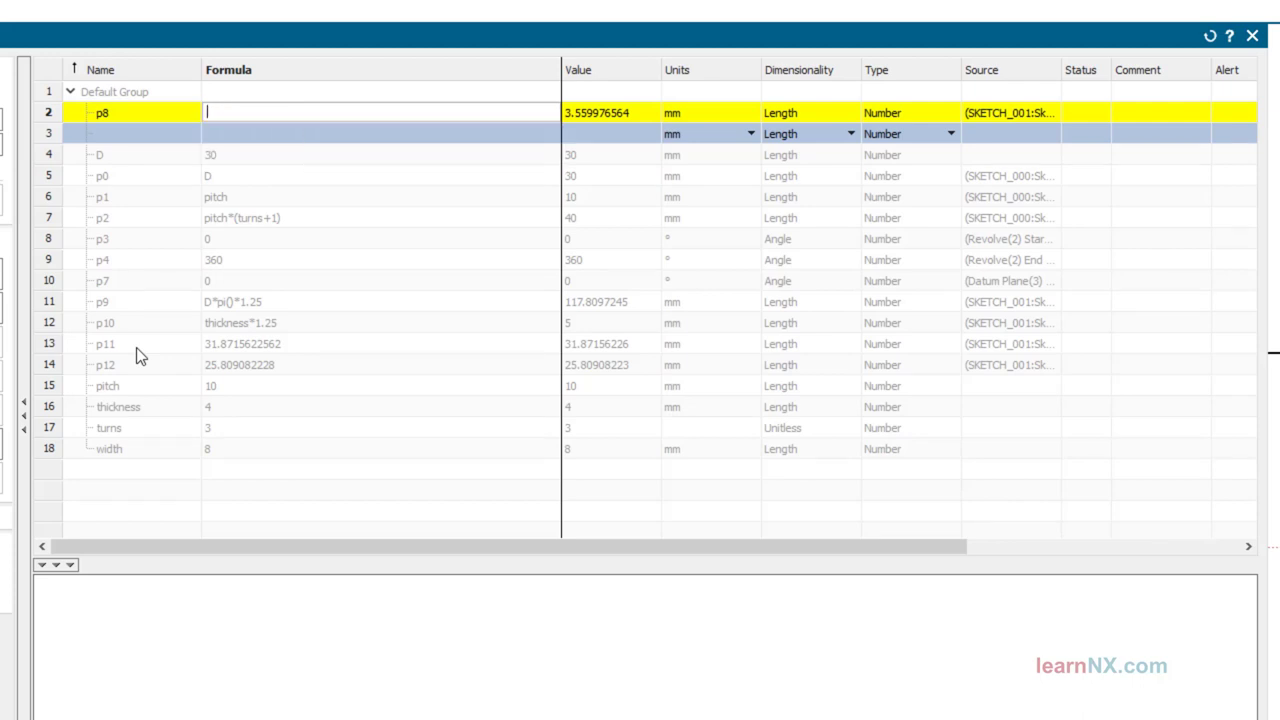
type("th")
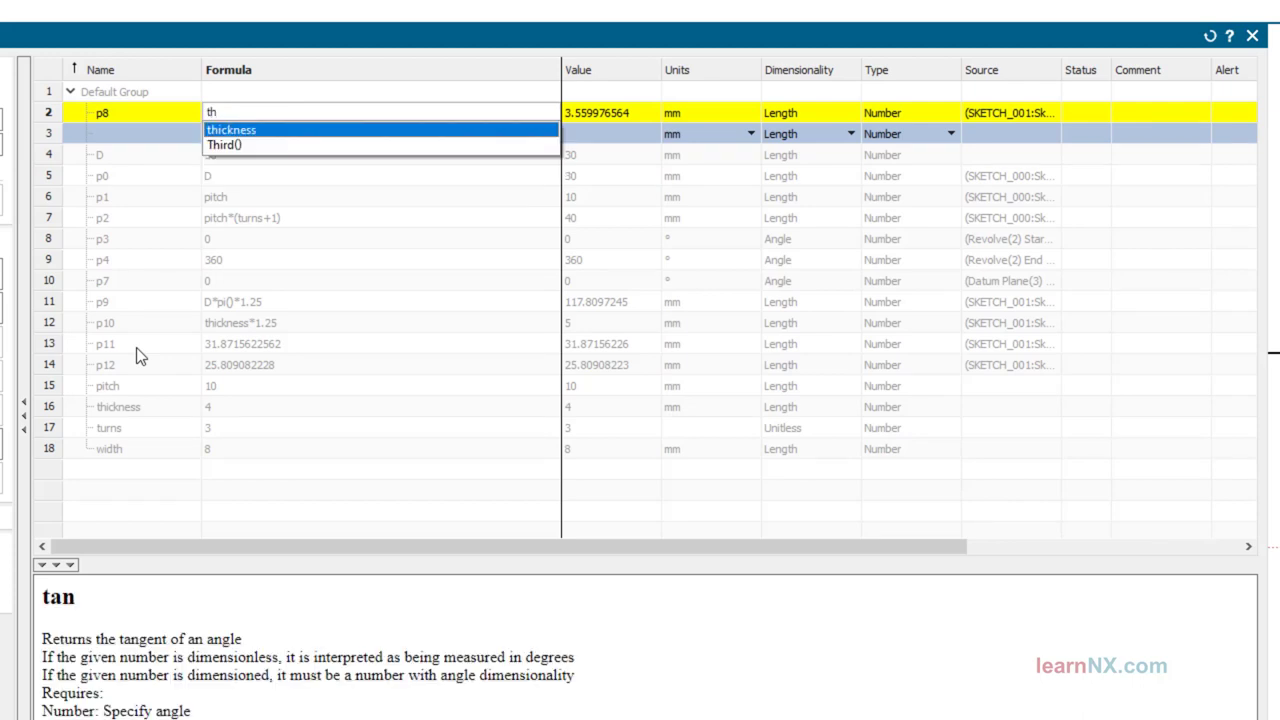
key("Return")
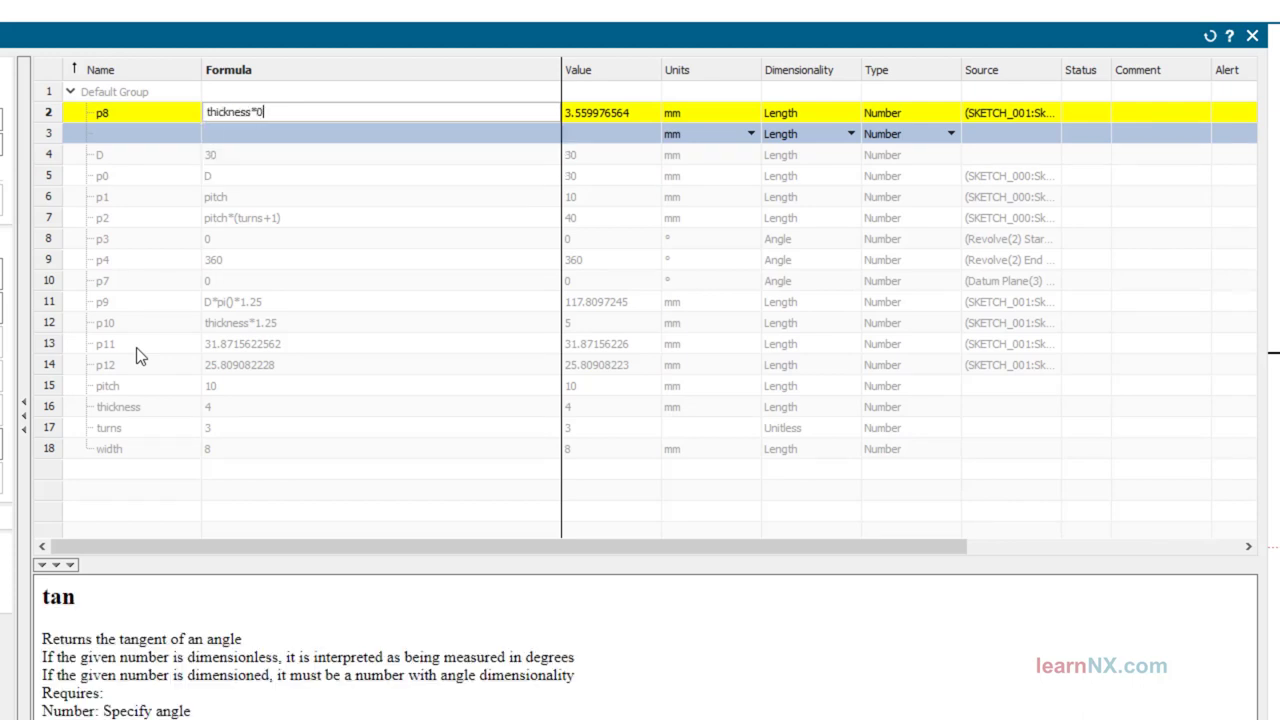
key("Return")
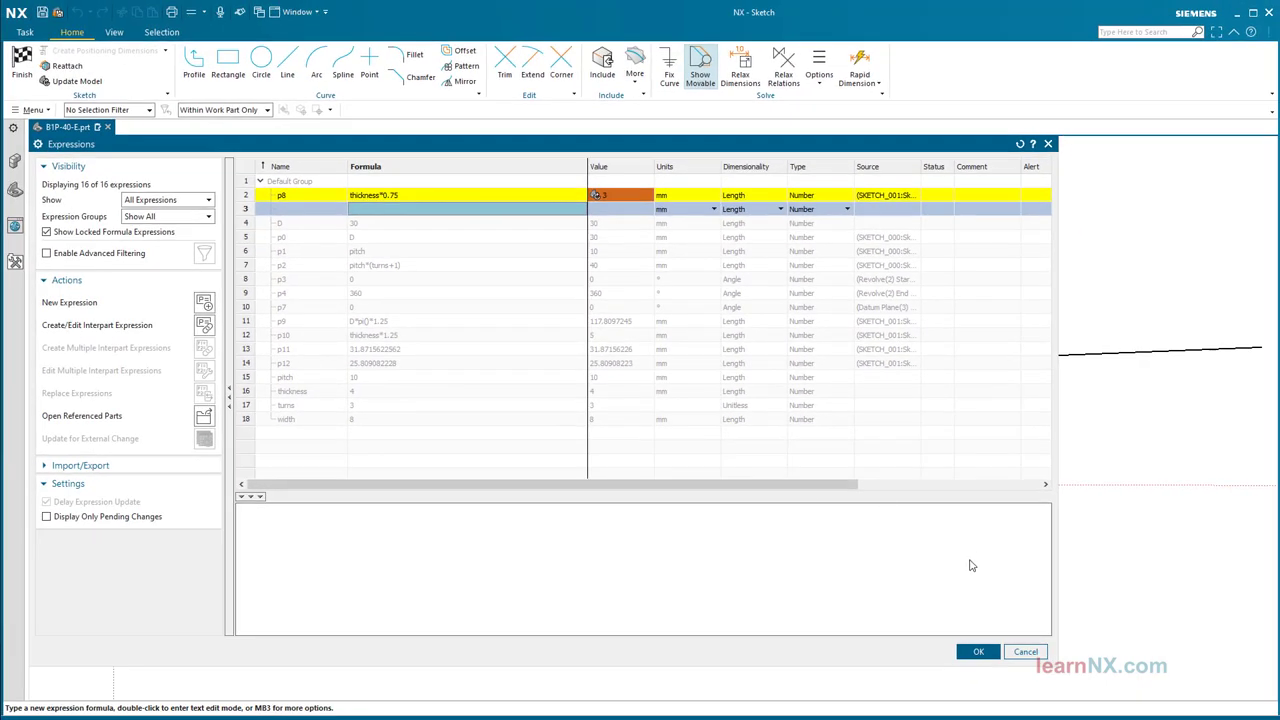
left_click(995, 651)
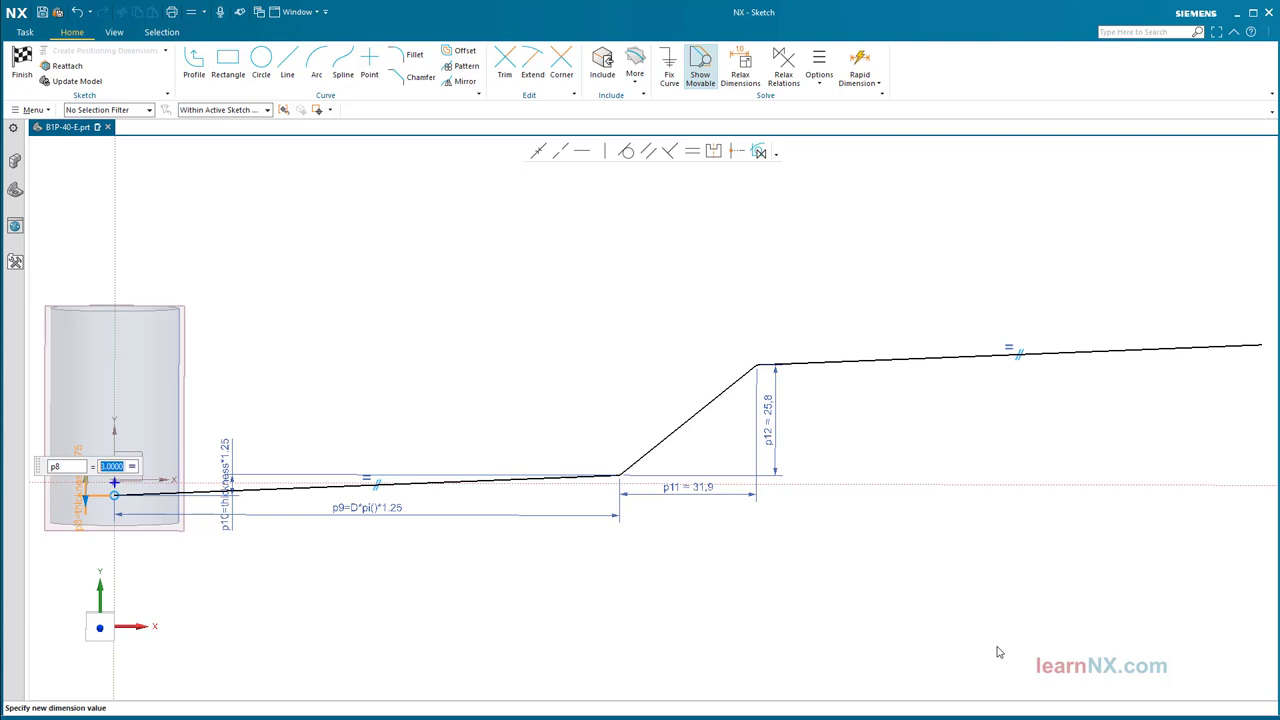
Set the formula of the middle line's horizontal dimension p11 to D*pi()*turns.
double_click(709, 487)
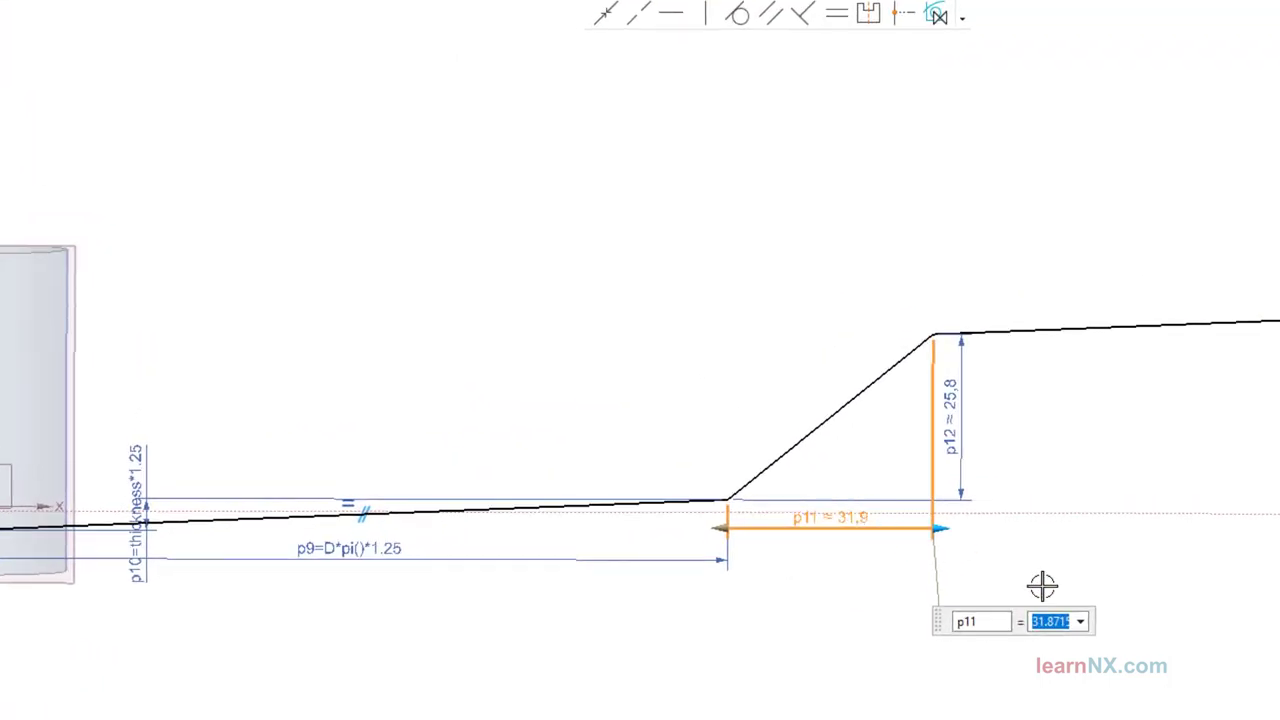
left_click(1084, 626)
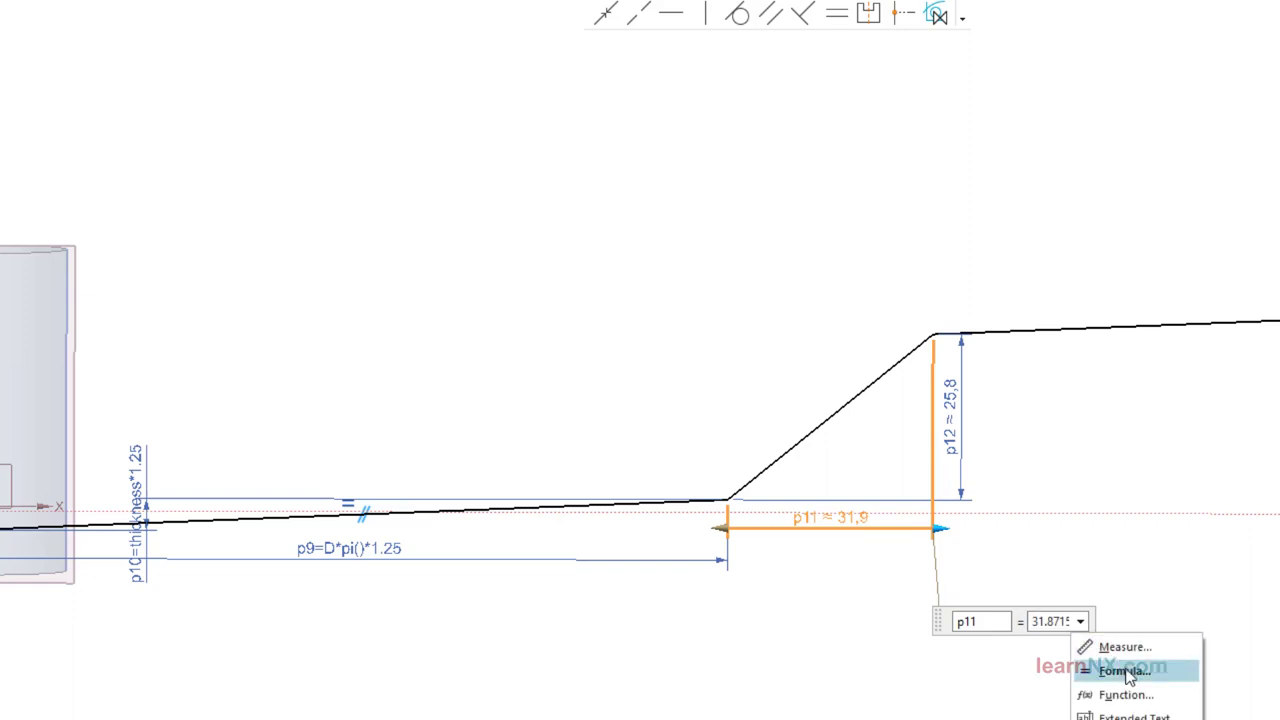
left_click(1125, 671)
type("D")
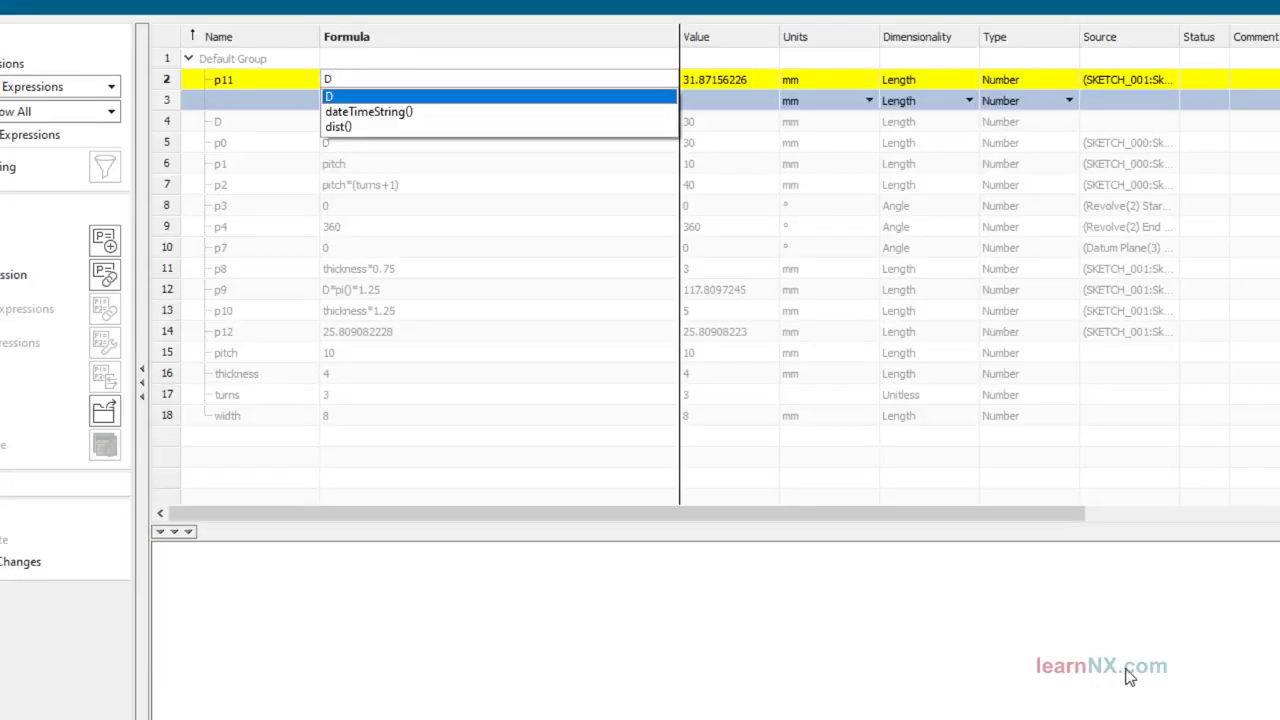
type("*pi")
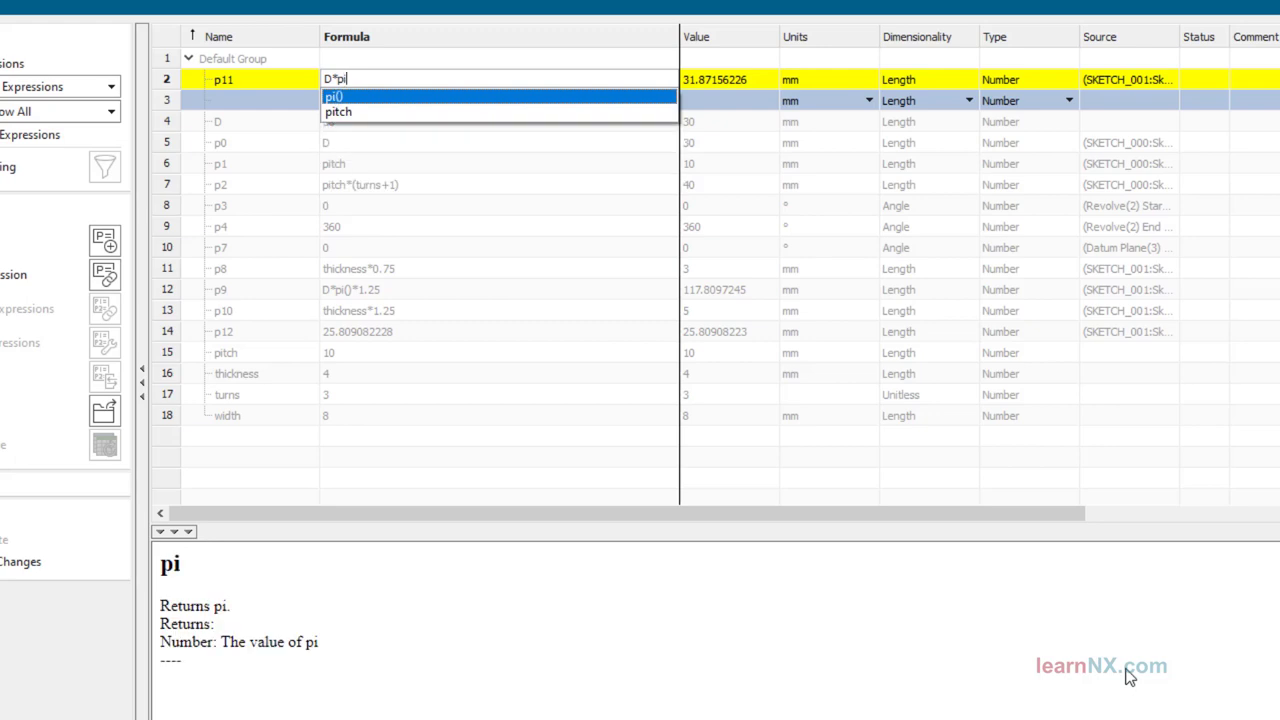
key("Return")
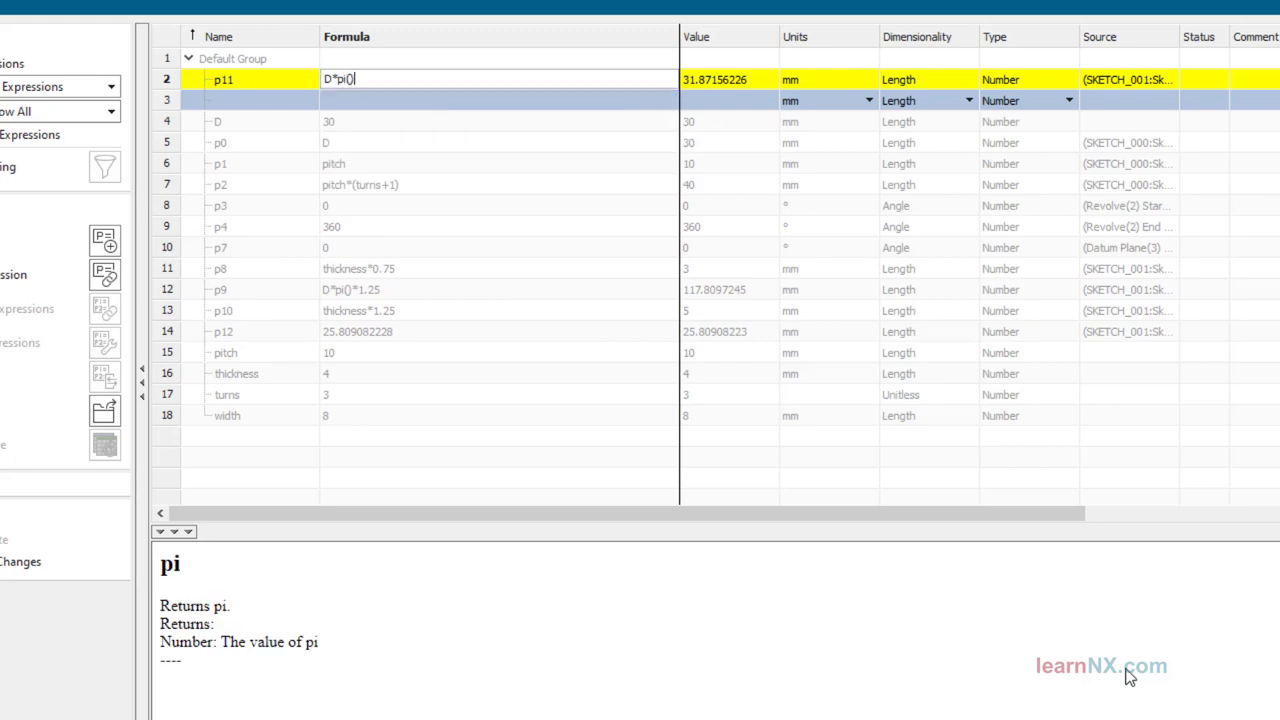
type("*tu")
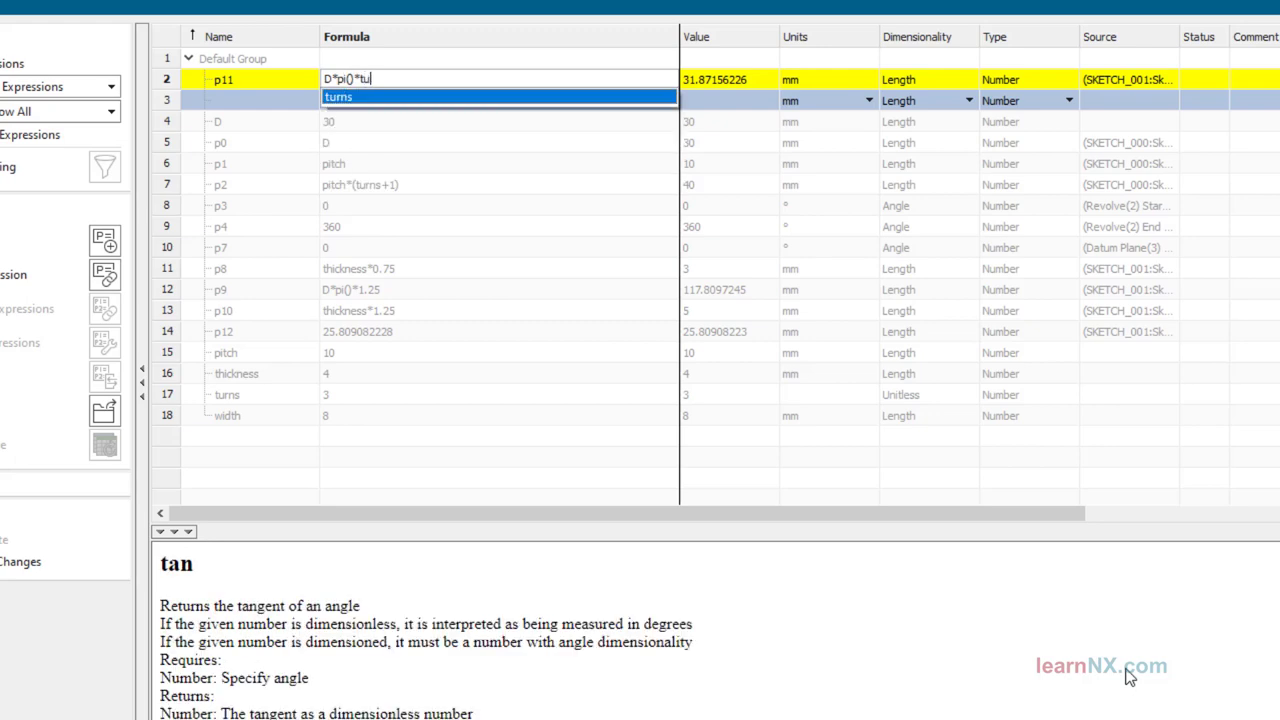
type("r")
key("Return")
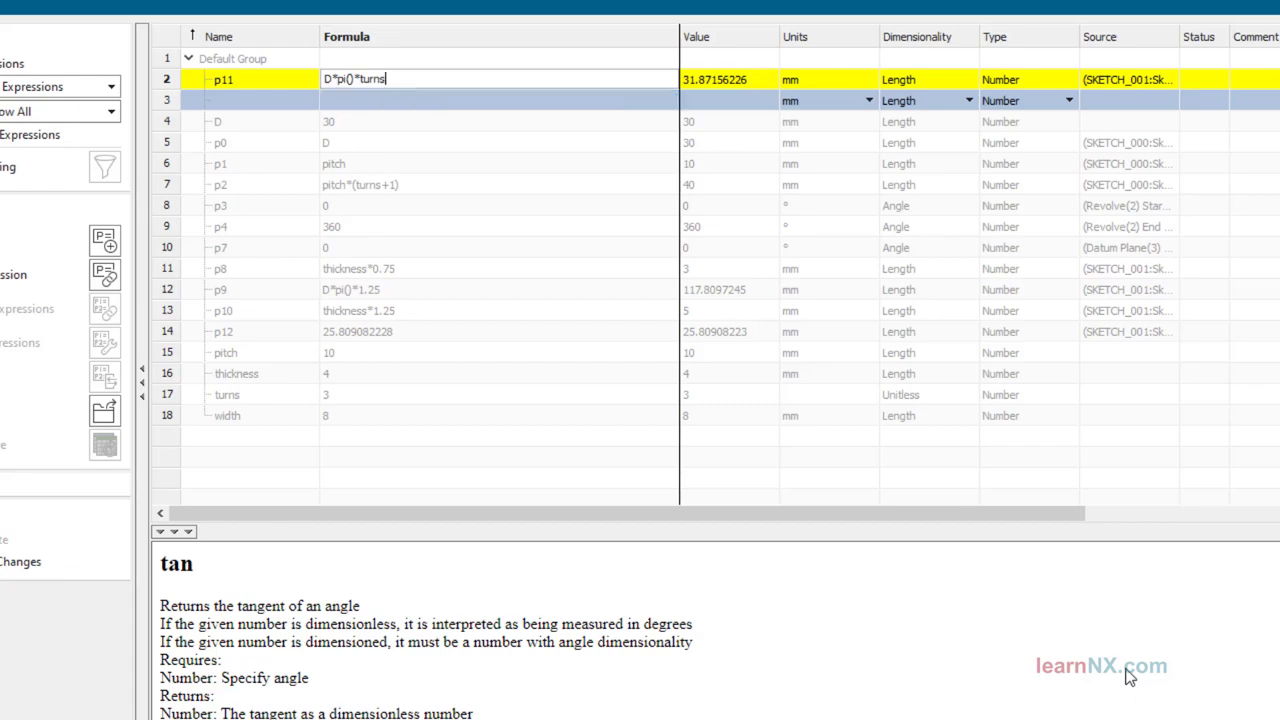
key("Return")
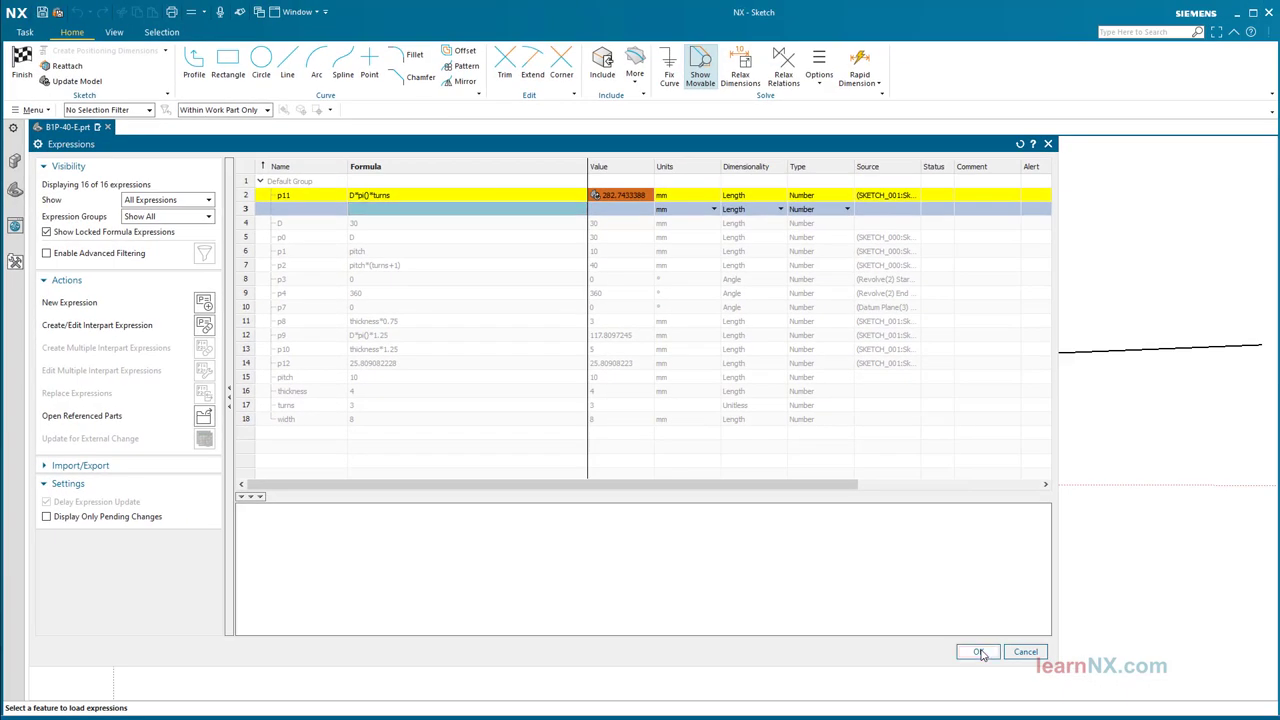
left_click(977, 652)
left_click(980, 651)
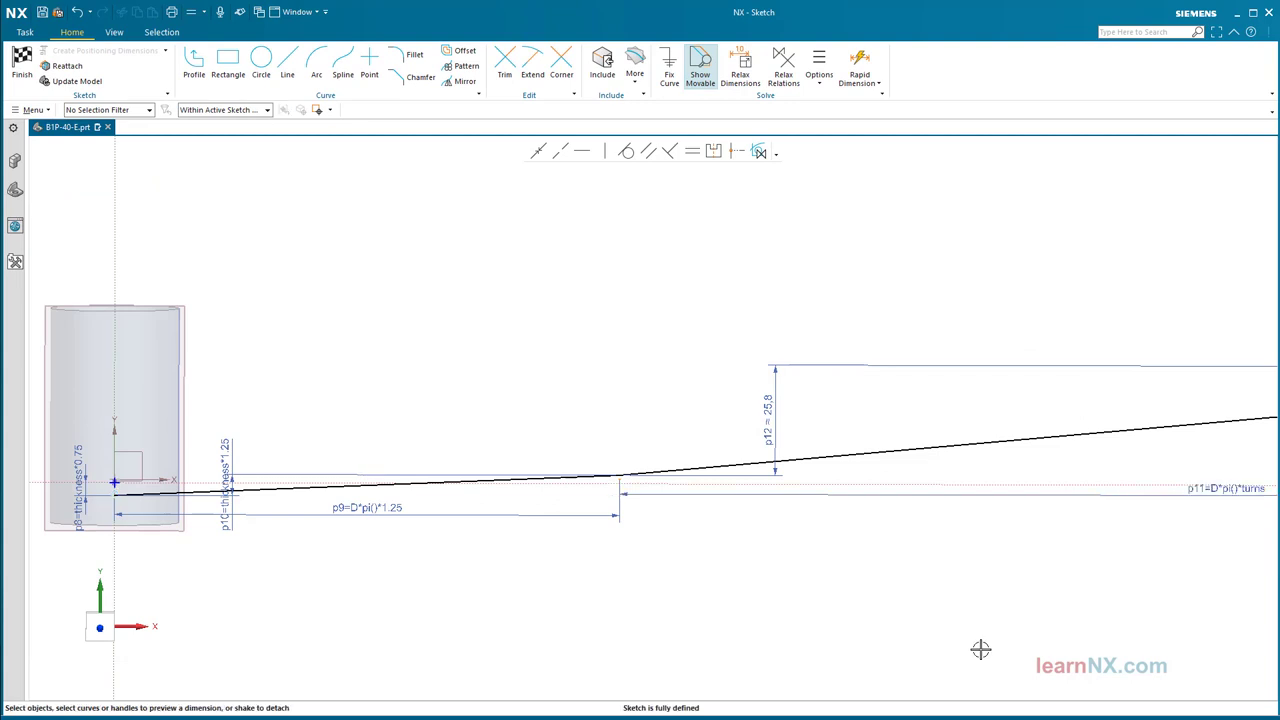
Set the formula of the middle line's vertical dimension p12 to pitch*turns.
double_click(768, 405)
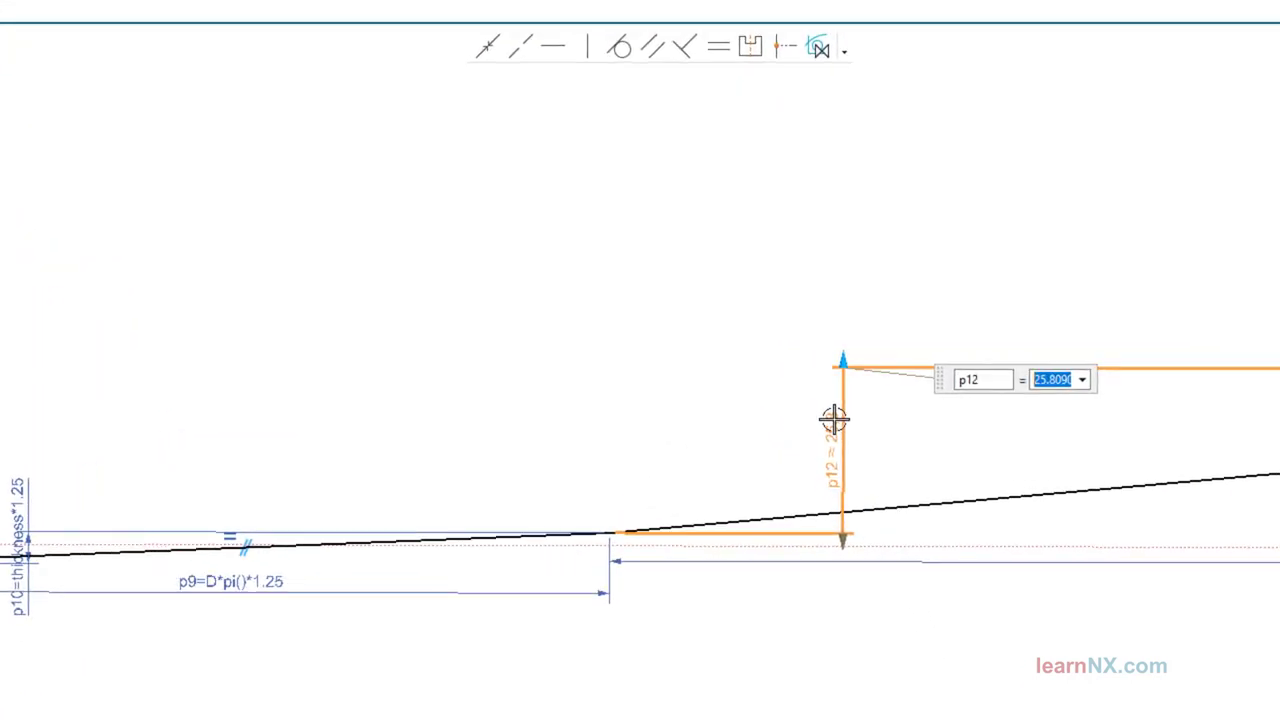
left_click(1082, 380)
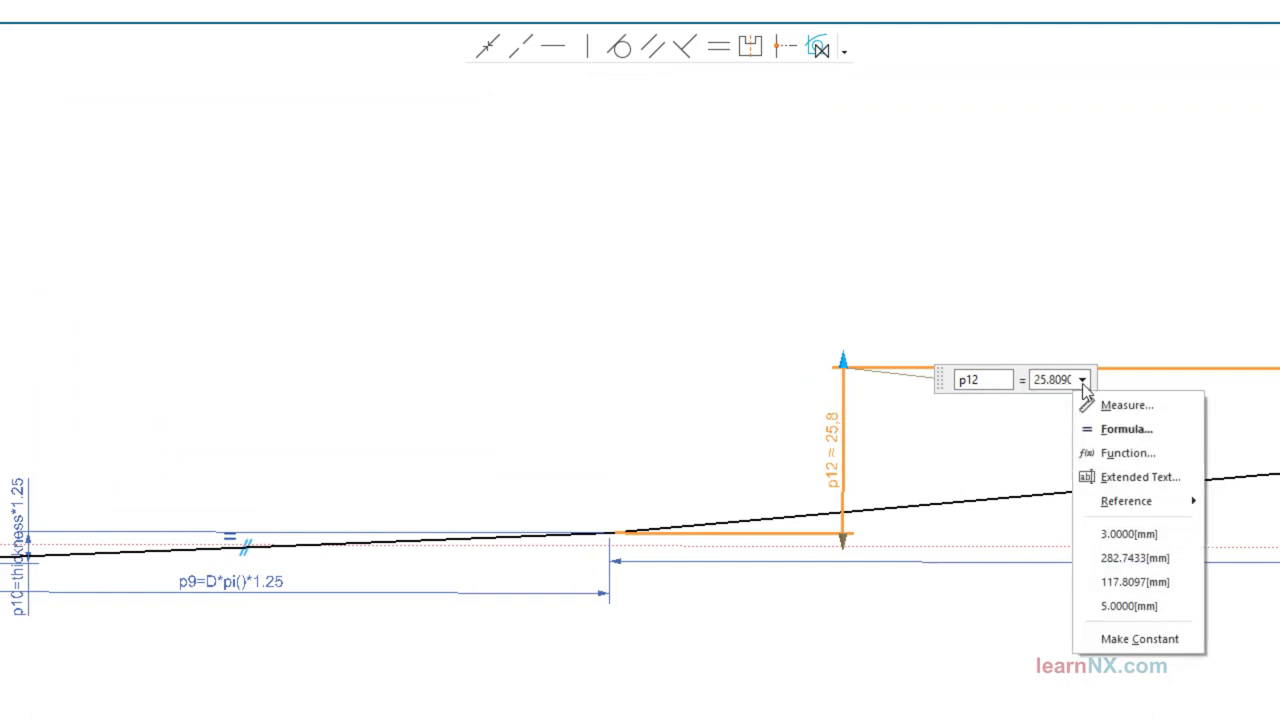
left_click(1120, 430)
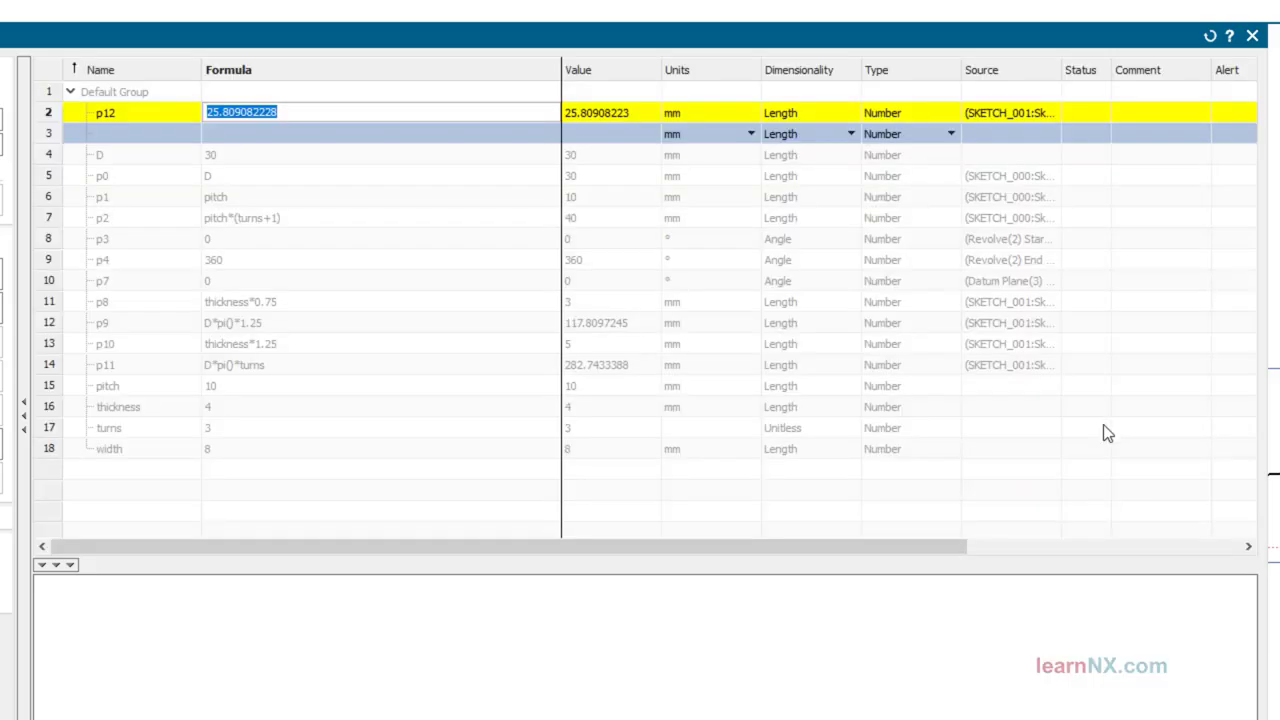
type("pitch*")
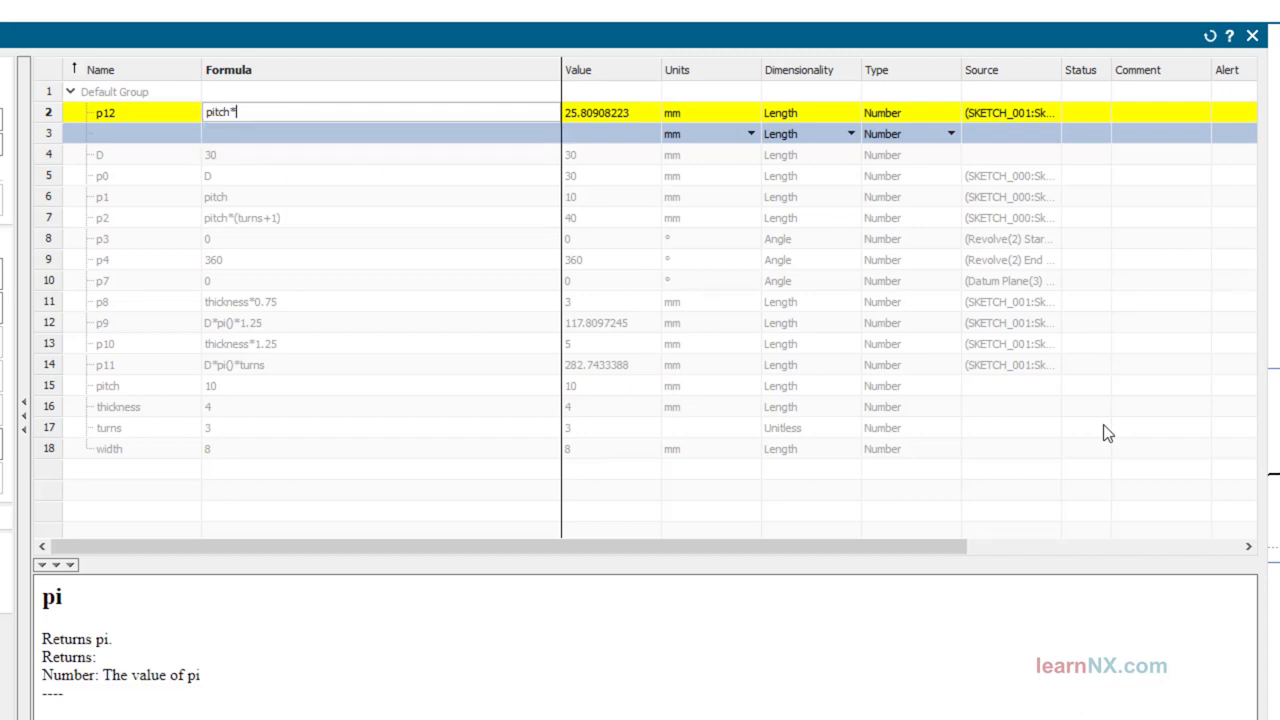
type("t")
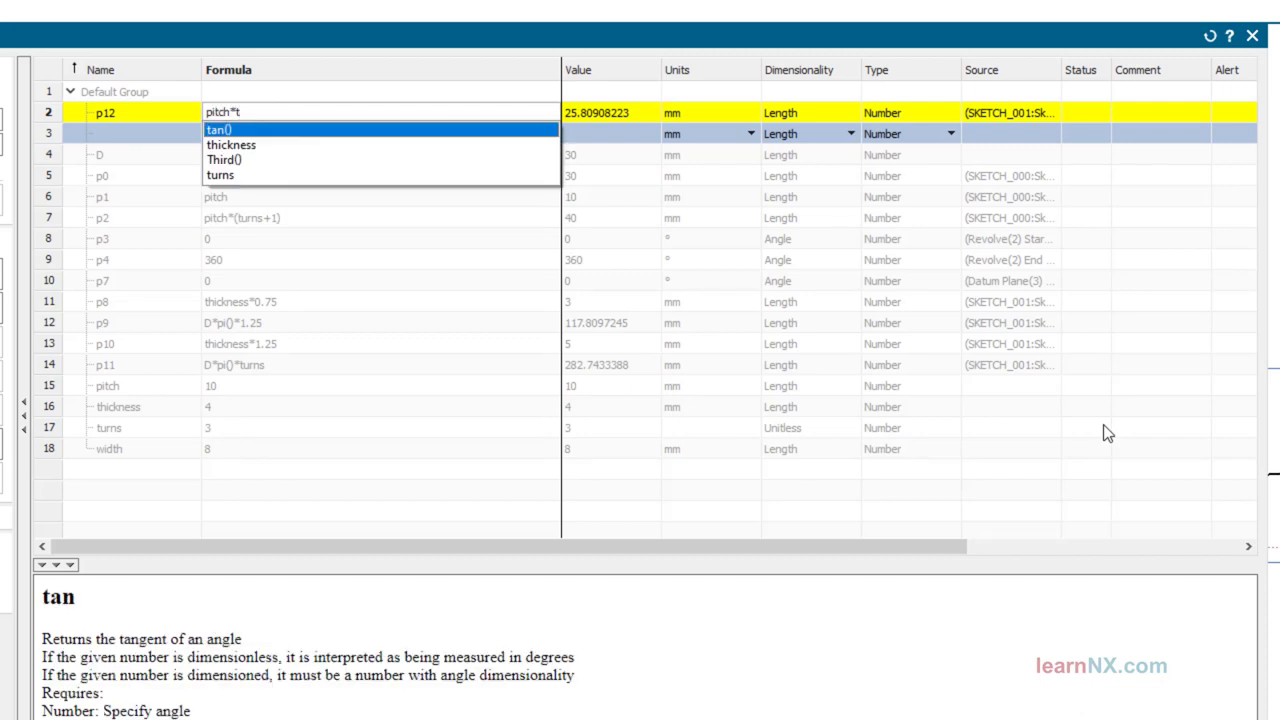
type("ur")
key("Return")
key("Return")
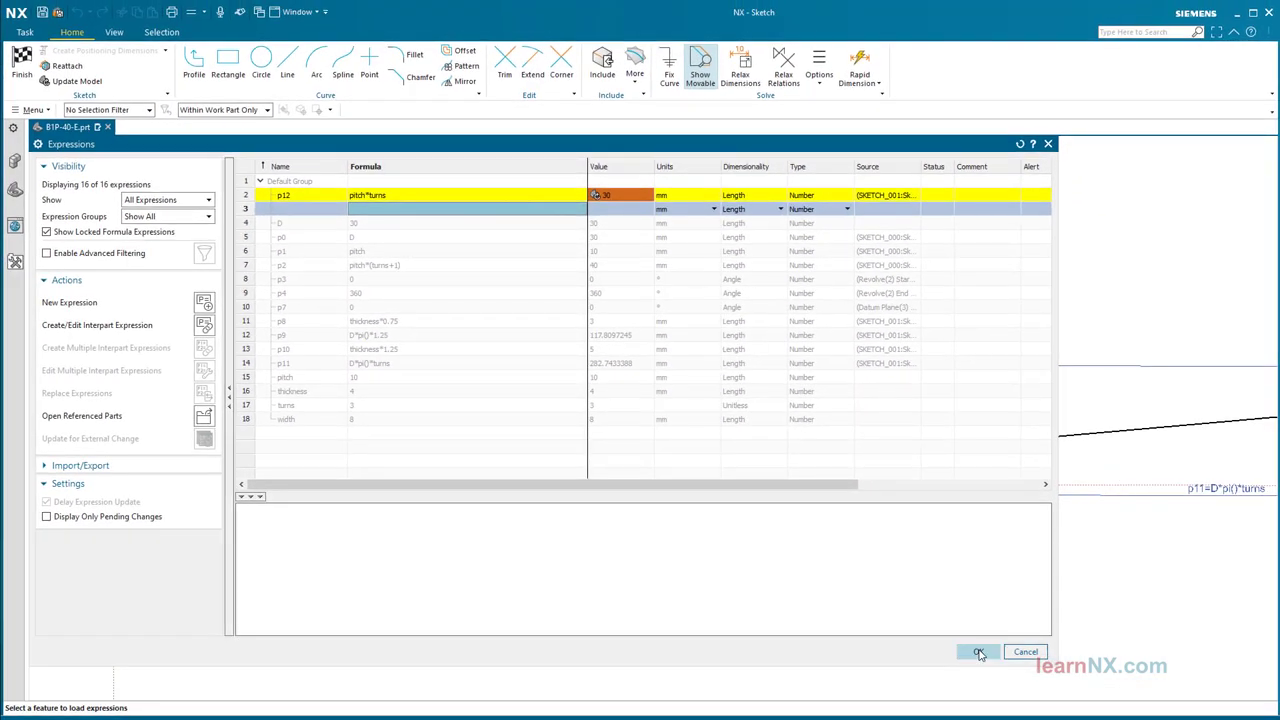
left_click(979, 652)
key("Return")
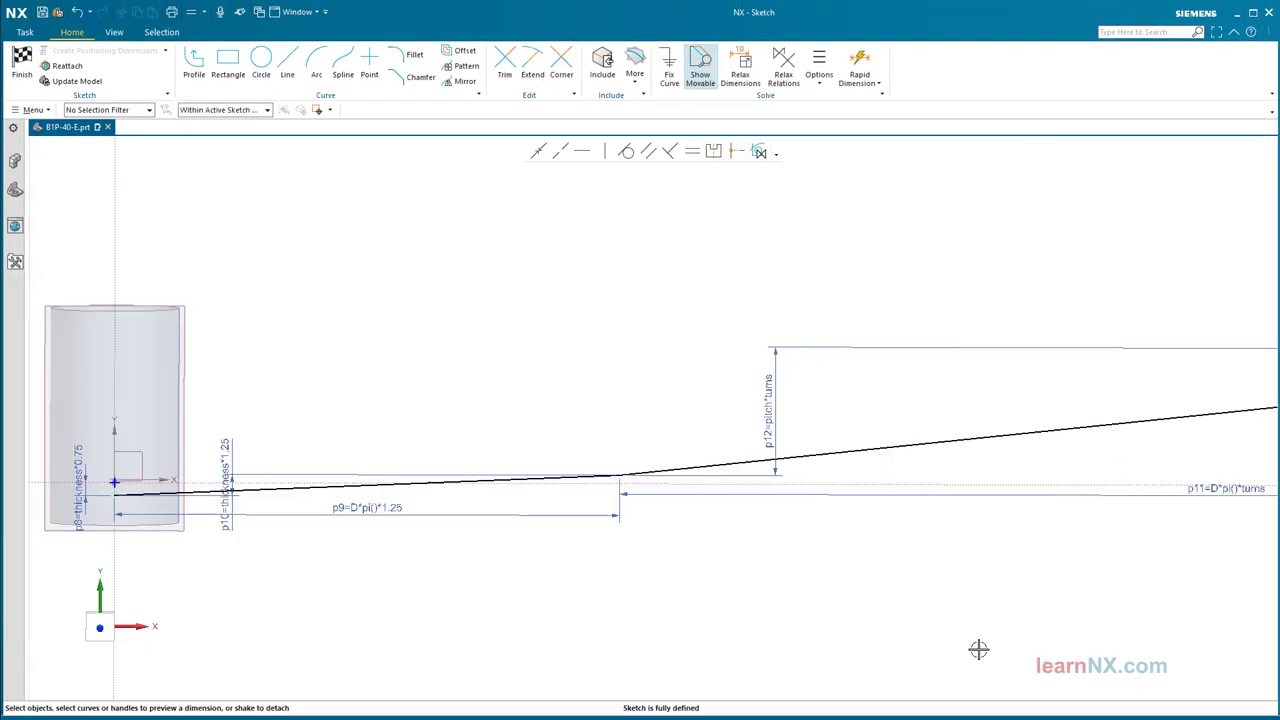
Reposition the sketch dimensions p8 to p12 clear of the lines so that their formulas are readable.
key("ctrl+f")
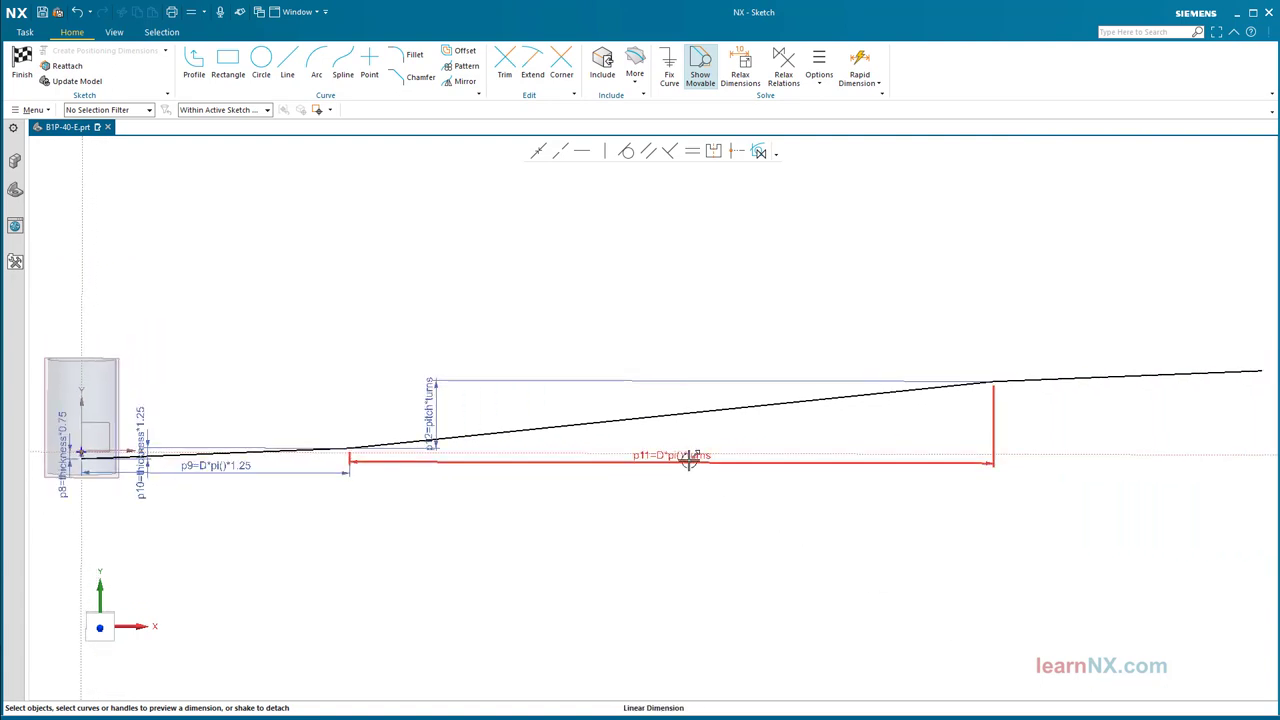
left_click_drag(689, 457, 671, 532)
left_click_drag(219, 465, 198, 530)
left_click_drag(429, 386, 455, 300)
left_click_drag(140, 420, 207, 333)
left_click_drag(56, 480, 48, 535)
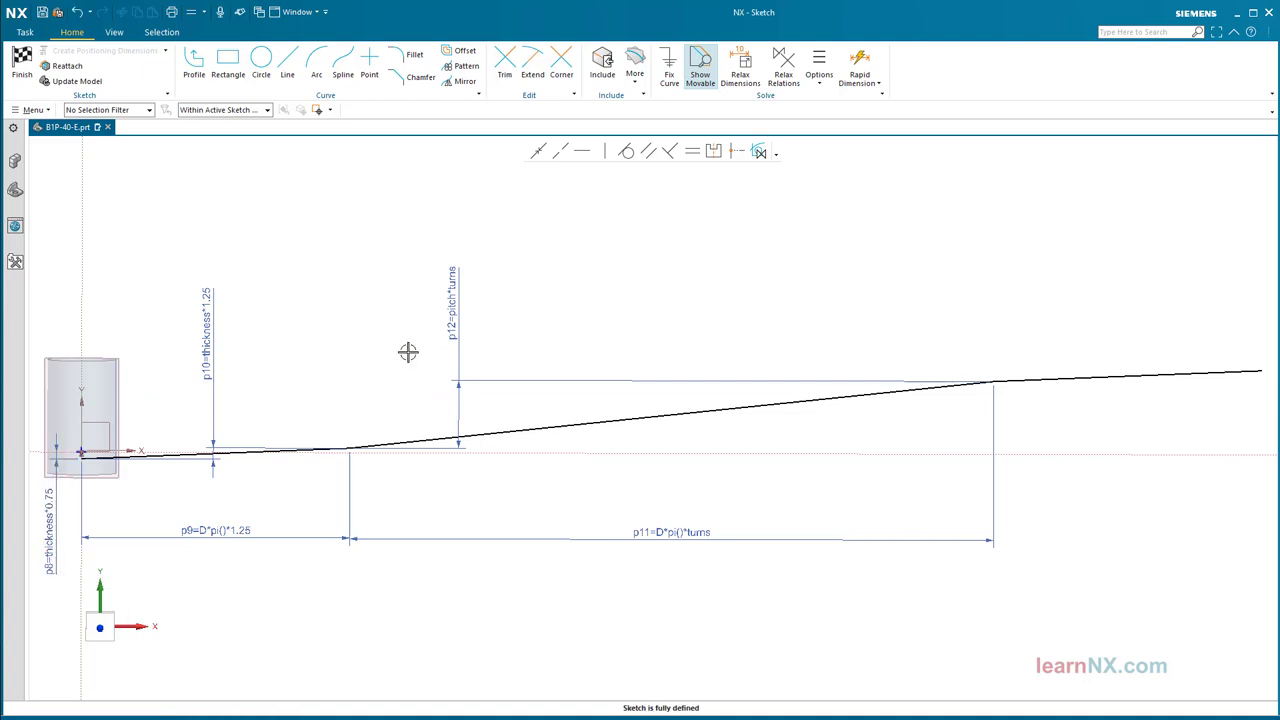
Fillet both corners between the three connected sketch lines with a radius of 100 mm.
left_click(406, 62)
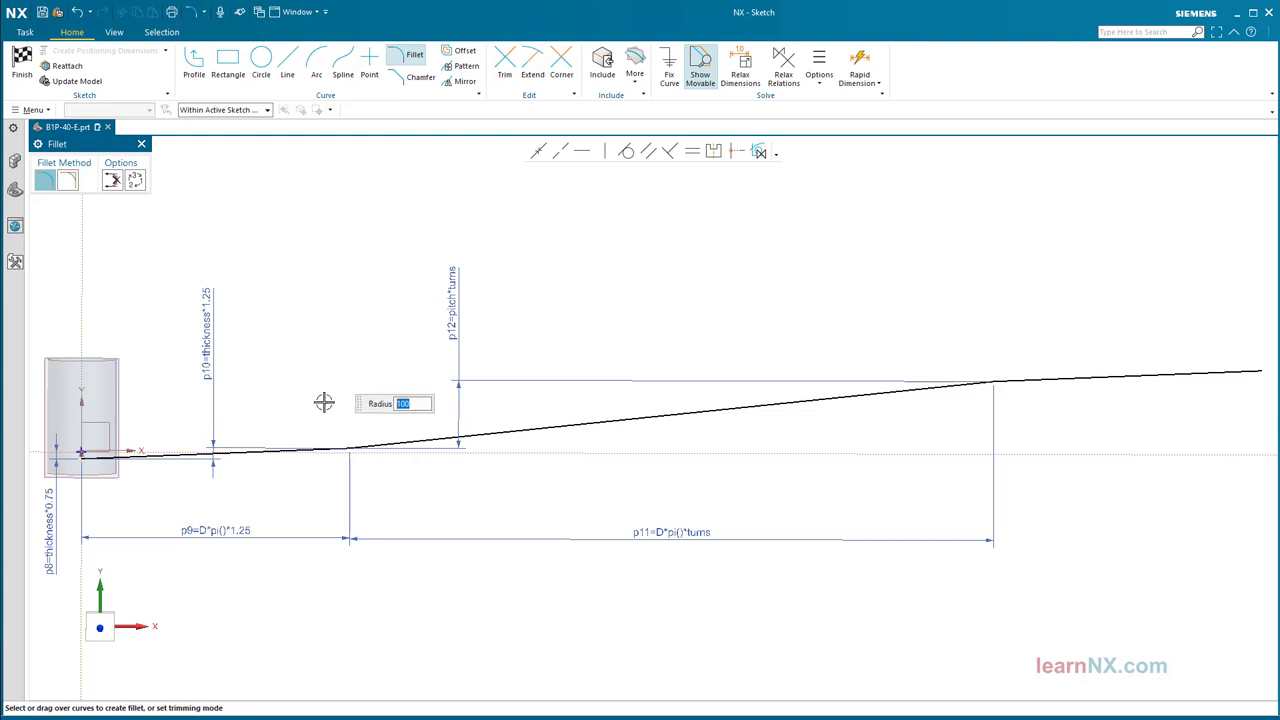
mouse_move(277, 490)
left_mouse_down()
mouse_move(289, 450)
mouse_move(383, 427)
left_mouse_up()
left_click_drag(445, 482, 489, 491)
mouse_move(873, 330)
left_mouse_down()
mouse_move(942, 415)
mouse_move(1066, 379)
mouse_move(1075, 316)
left_mouse_up()
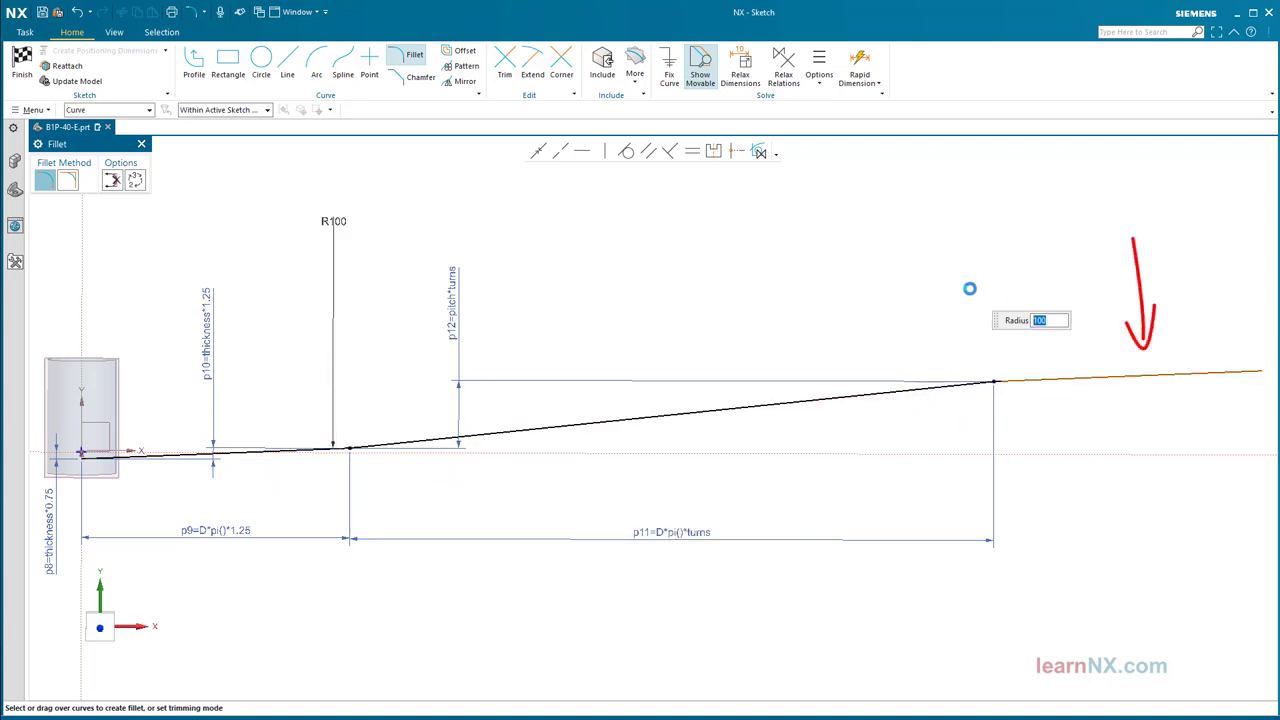
key("Escape")
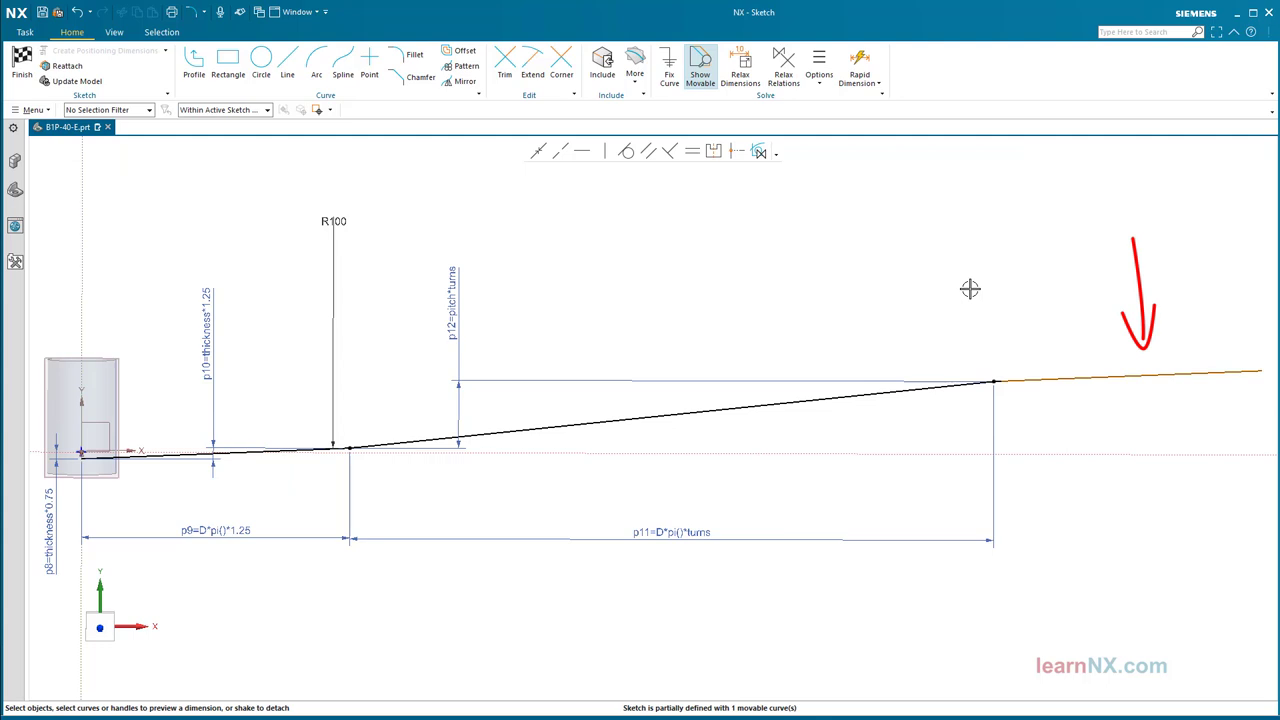
Make the first and last sketch lines equal in length.
left_click(258, 455)
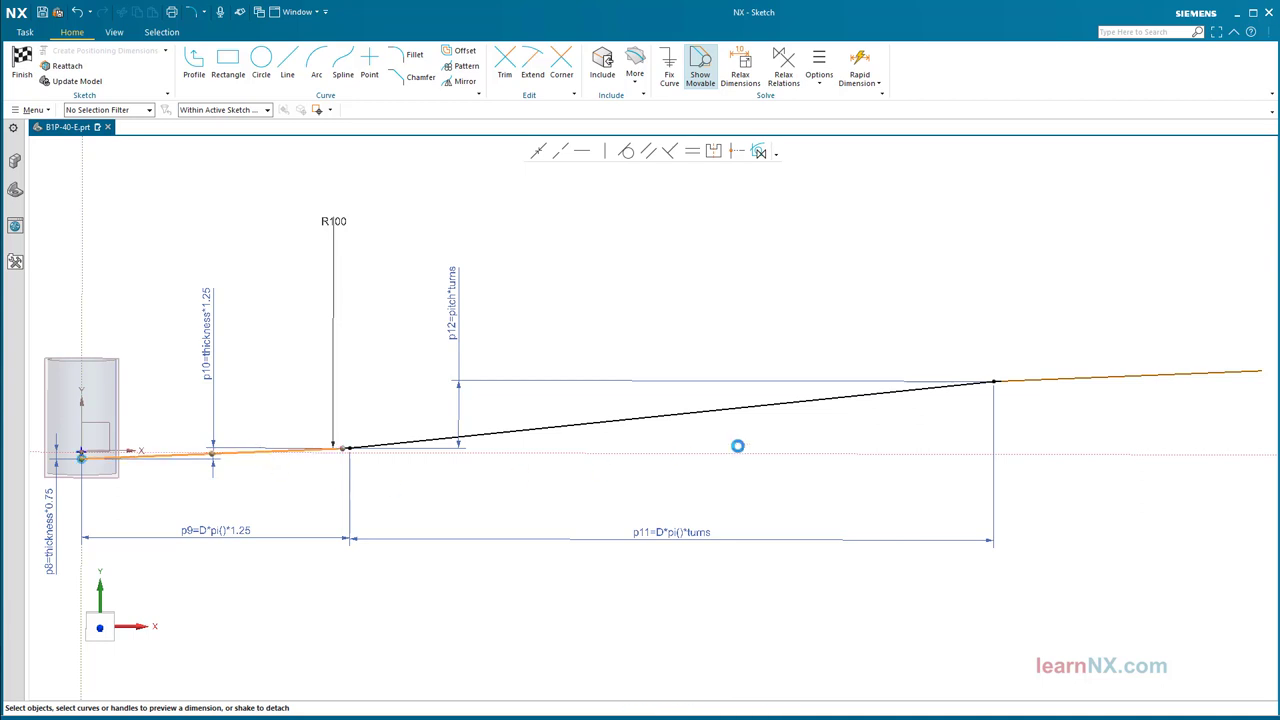
left_click(1063, 373)
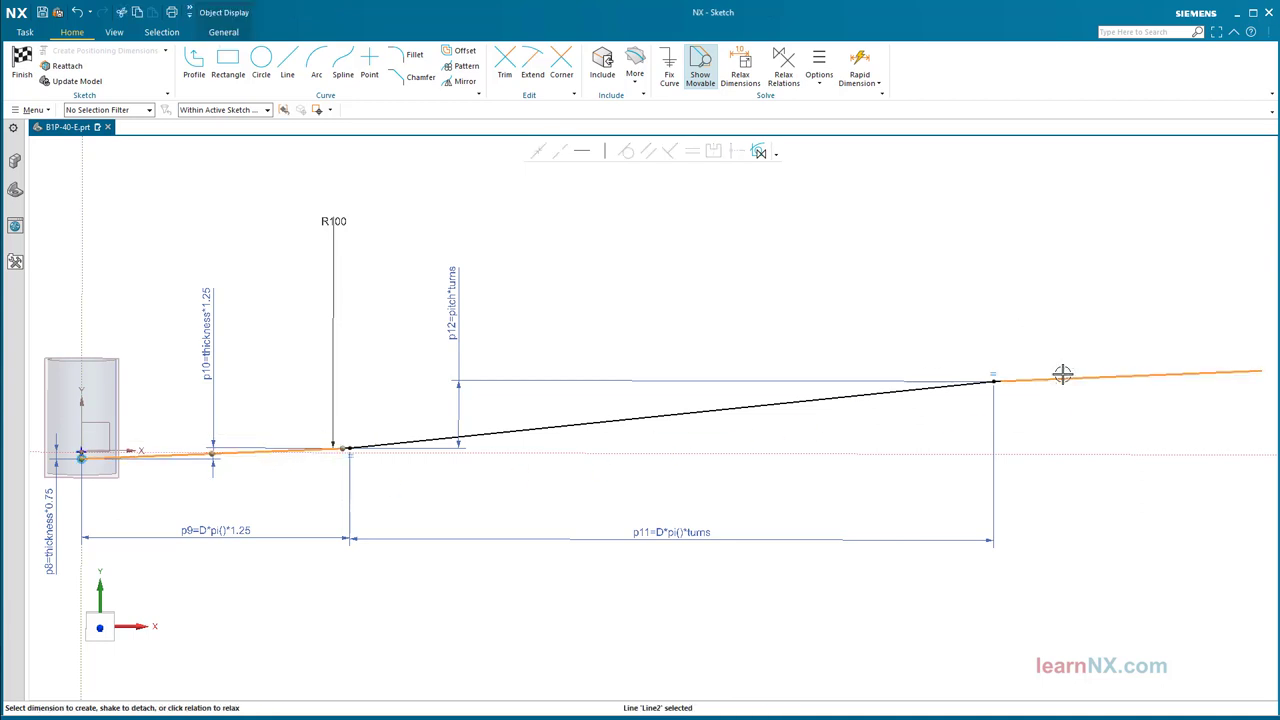
left_click(694, 157)
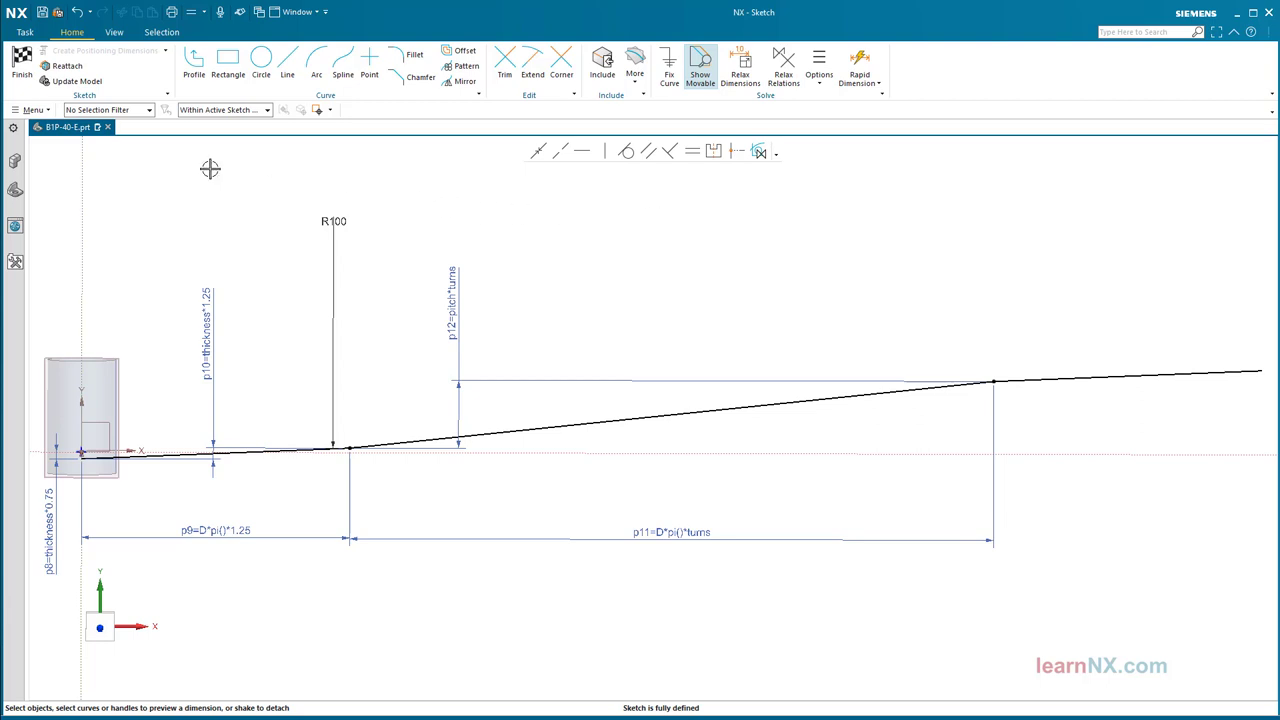
Finish the tangent-plane sketch and save the part.
left_click(25, 62)
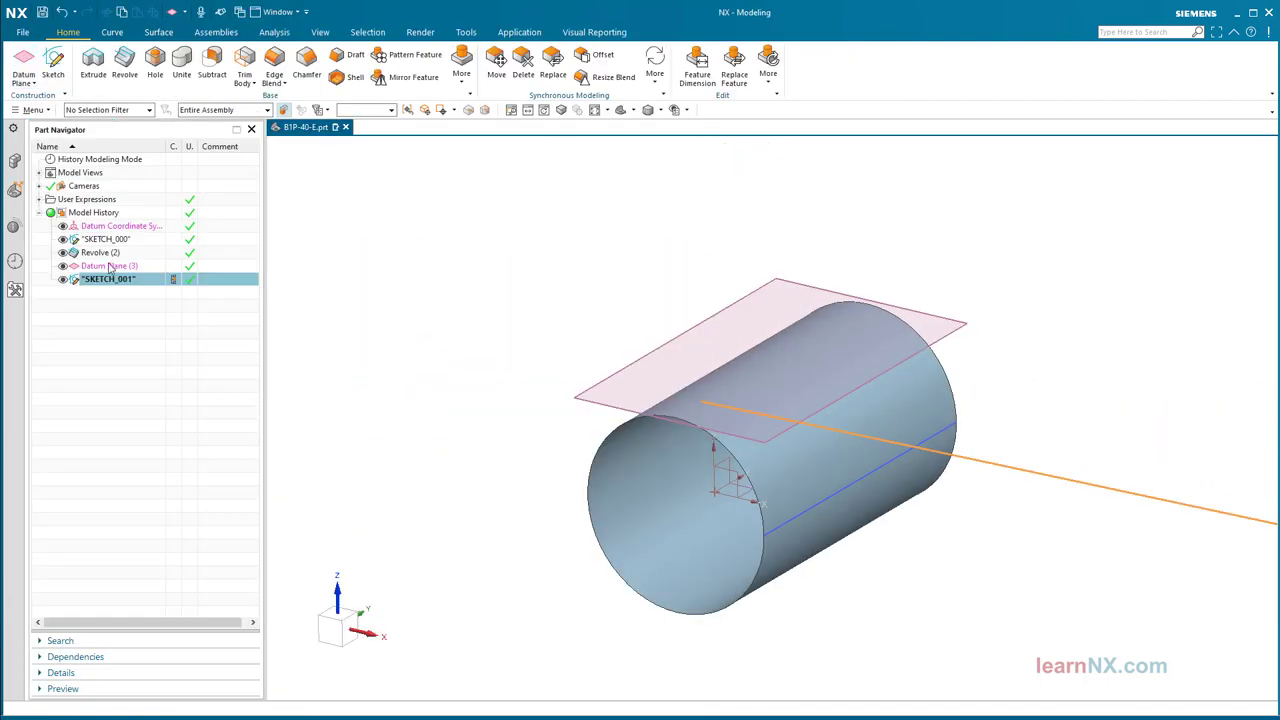
key("ctrl+f")
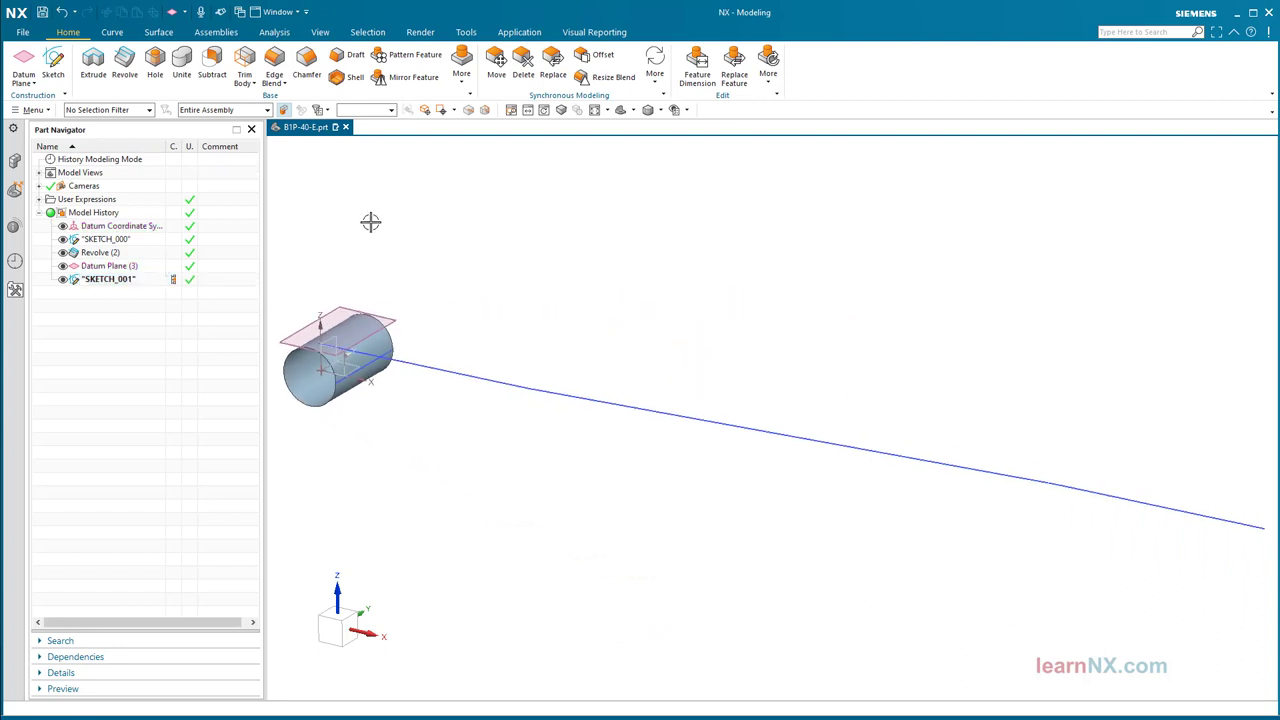
left_click(620, 110)
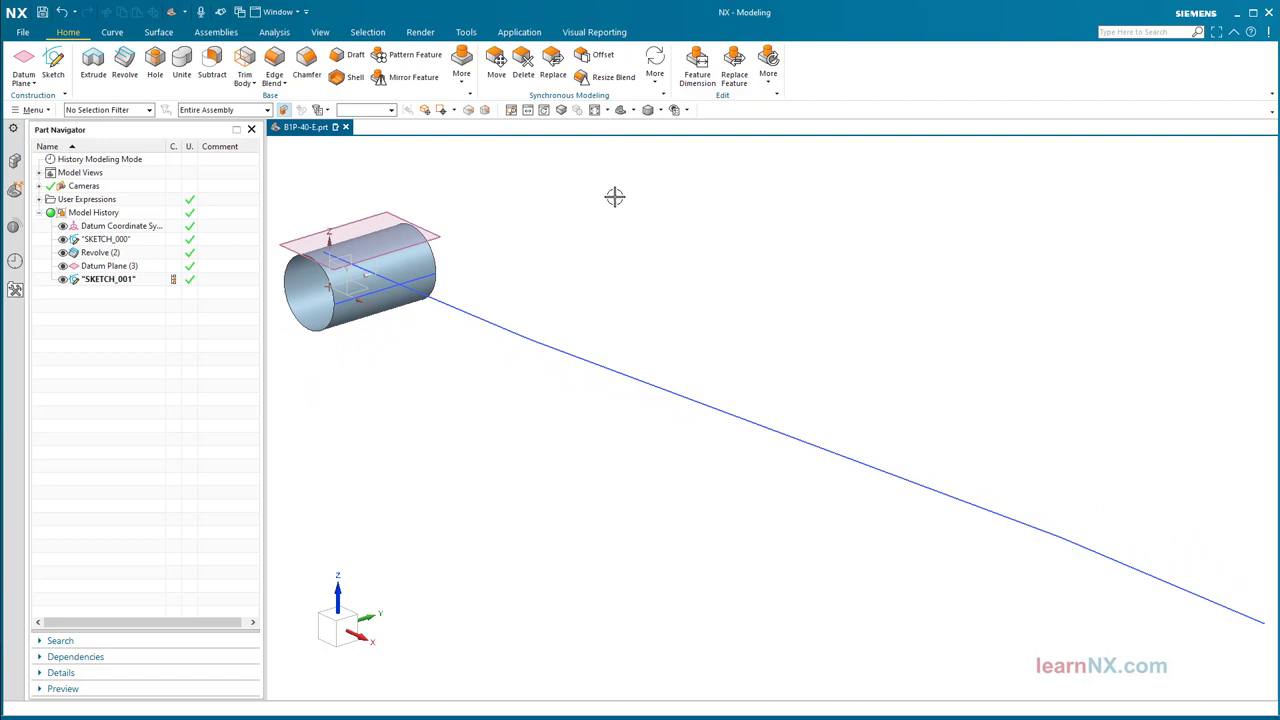
left_click(43, 13)
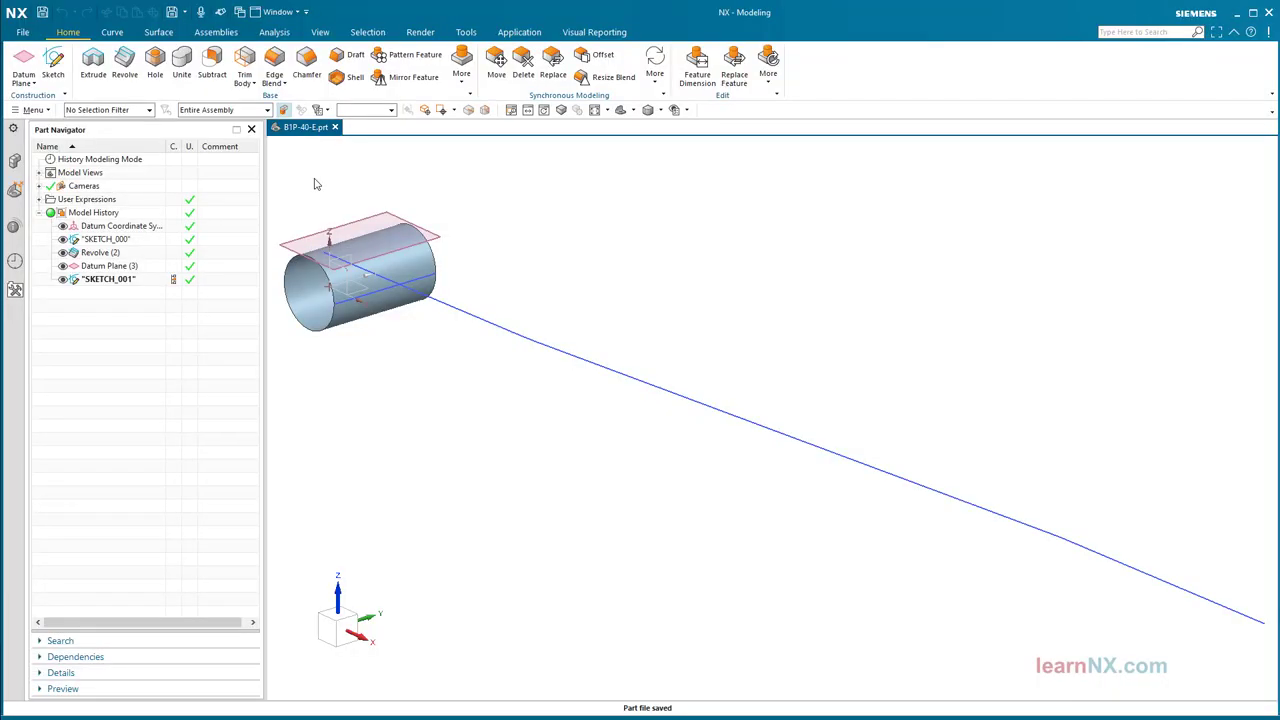
Wrap the curves of SKETCH_001 onto the revolved cylindrical face with Wrap/Unwrap Curve, using the tangent datum plane as the plane.
left_click(111, 32)
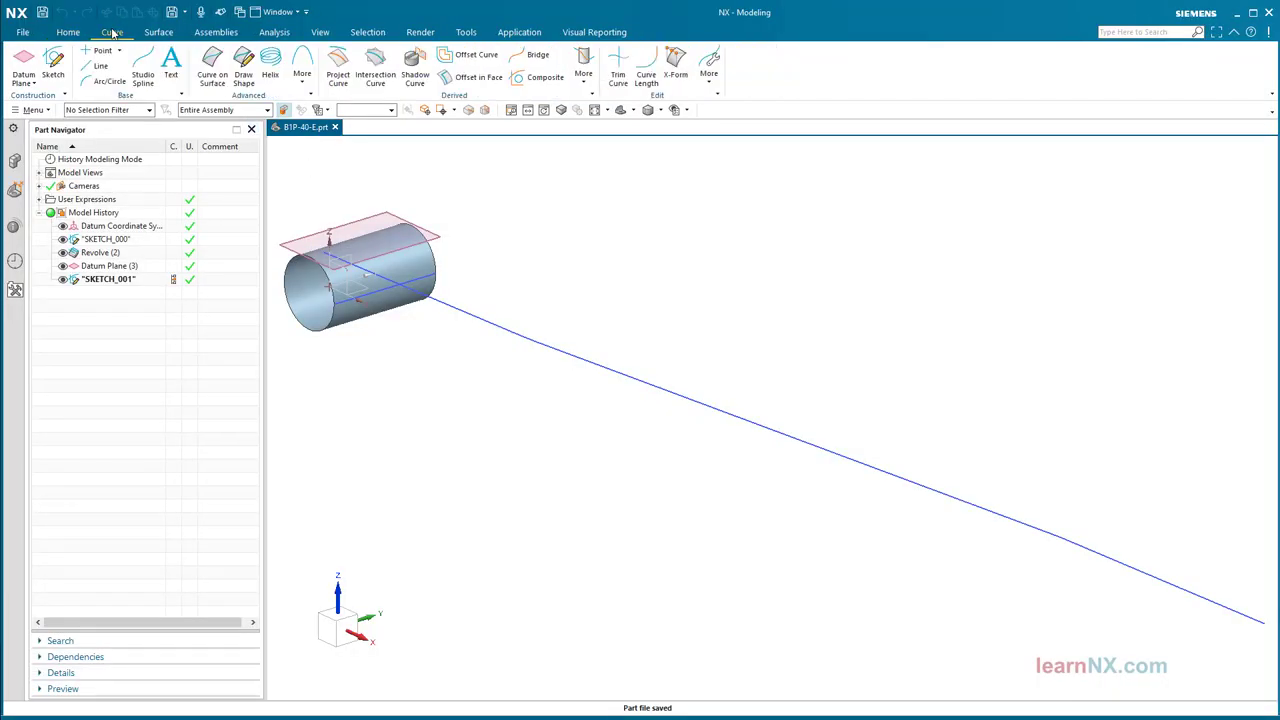
left_click(584, 86)
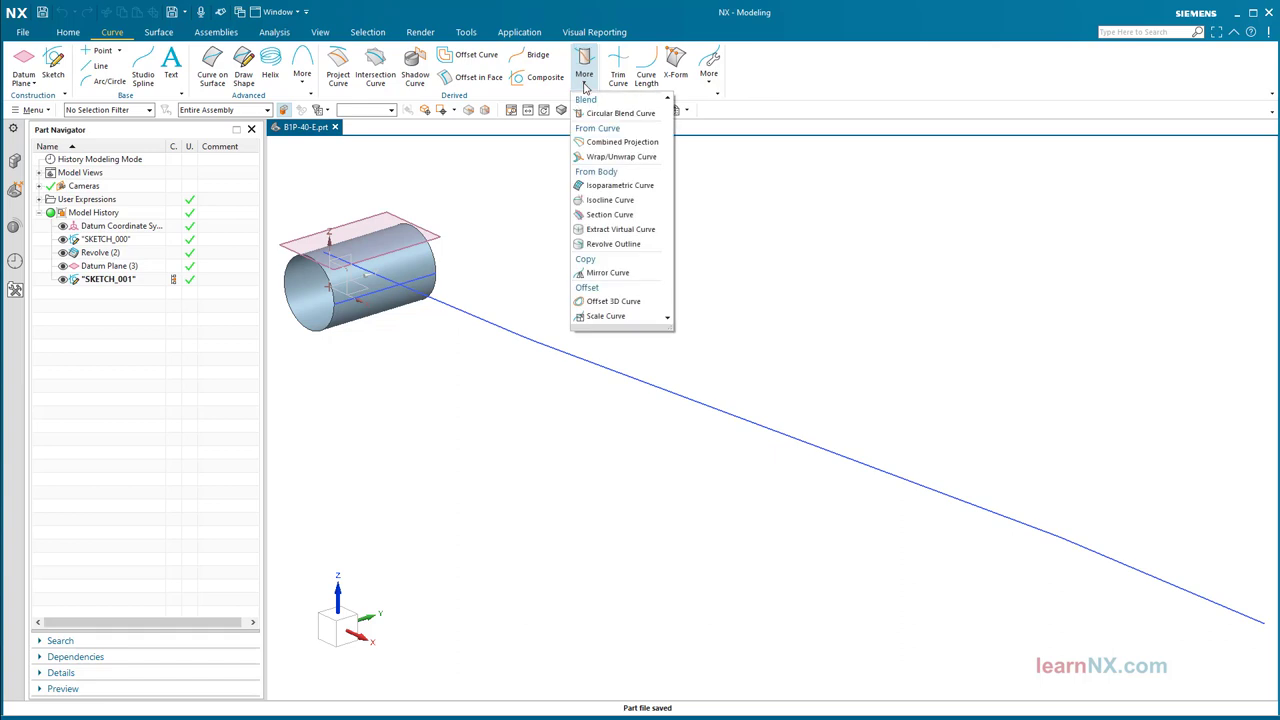
left_click(618, 157)
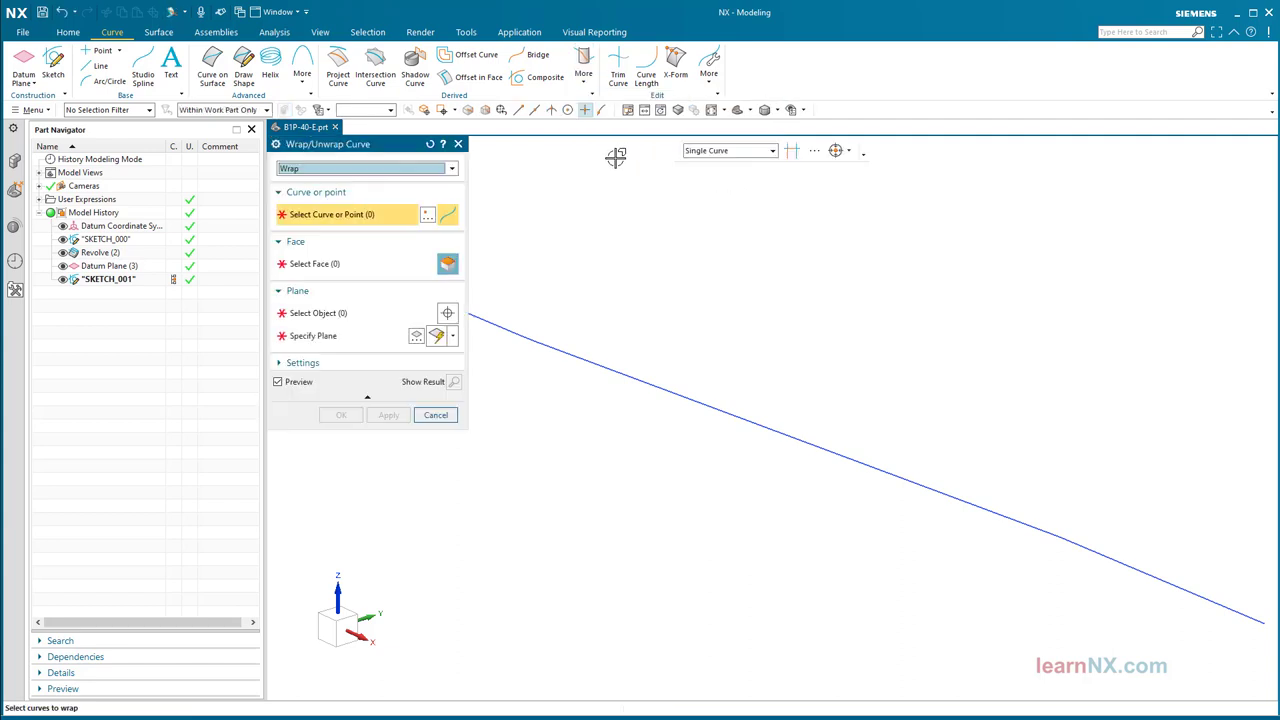
left_click(110, 280)
key("ctrl+f")
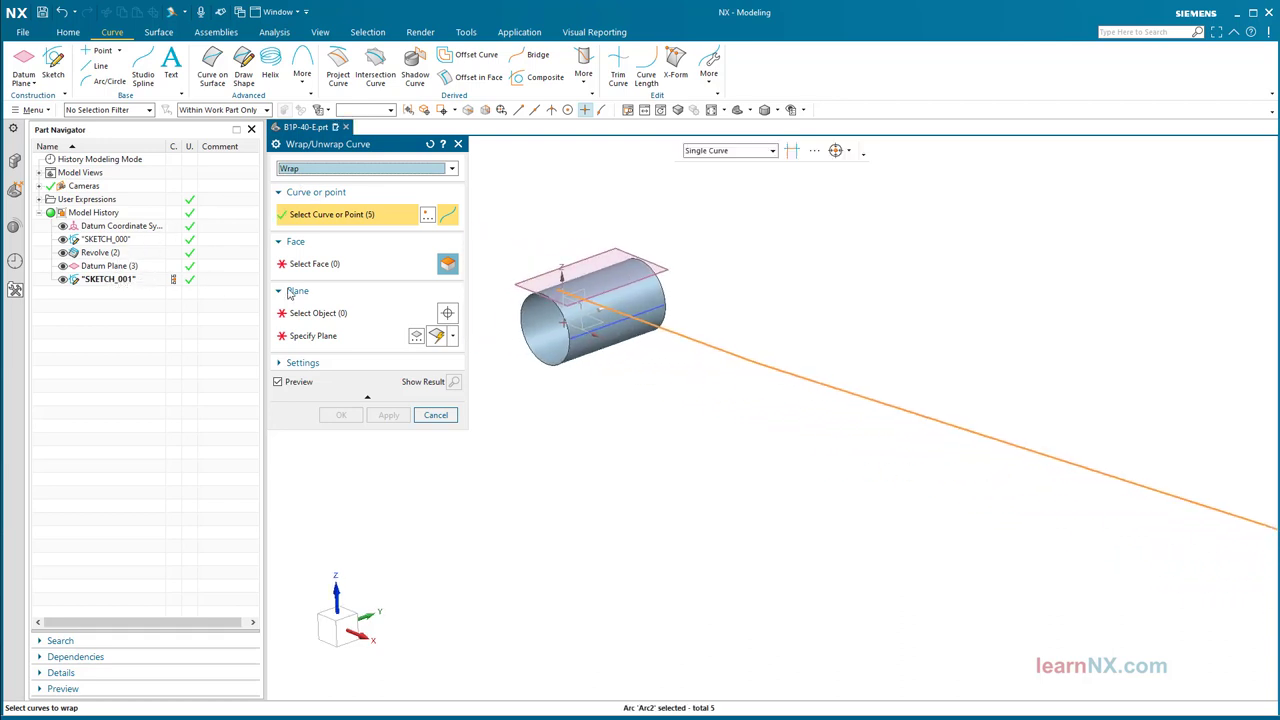
left_click(370, 266)
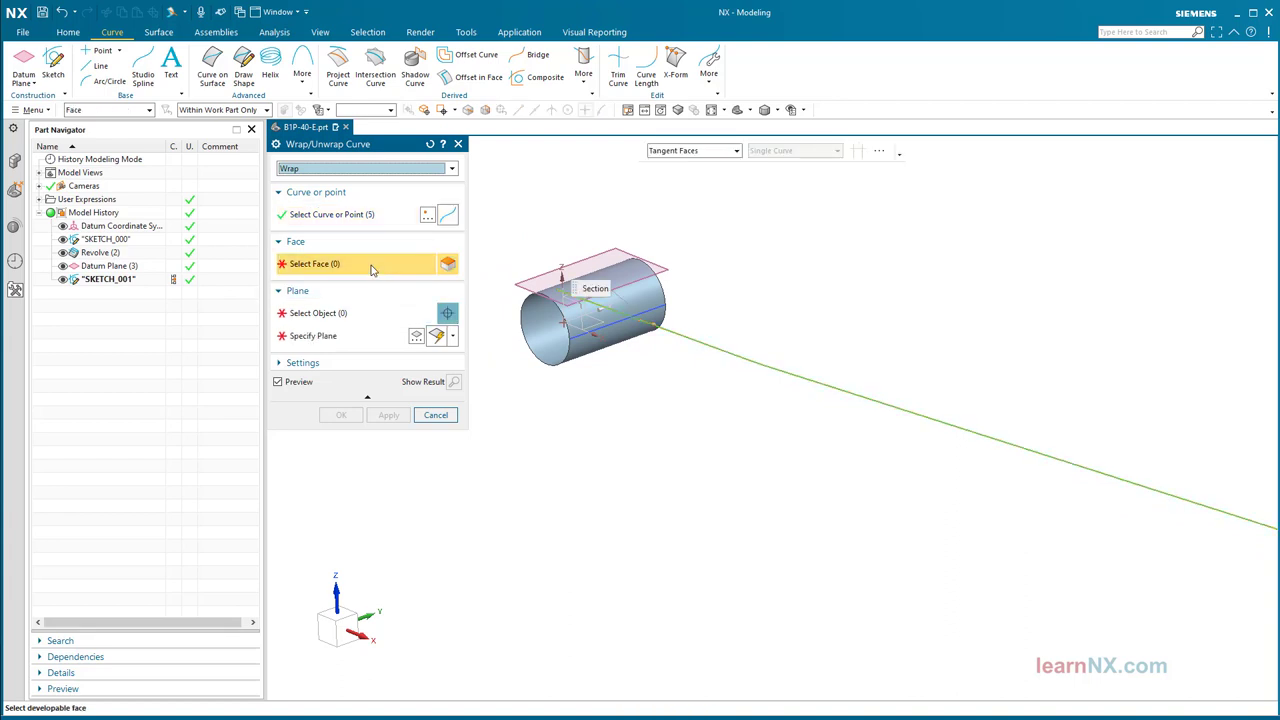
left_click(622, 339)
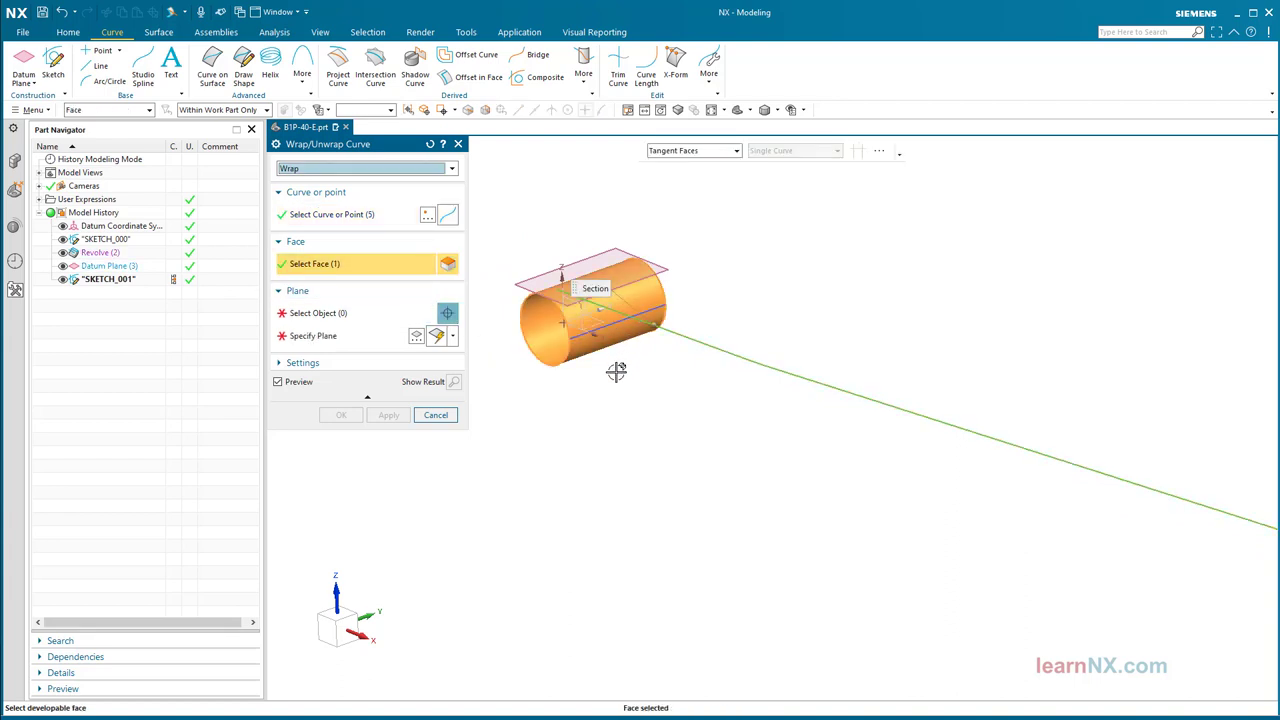
left_click(343, 320)
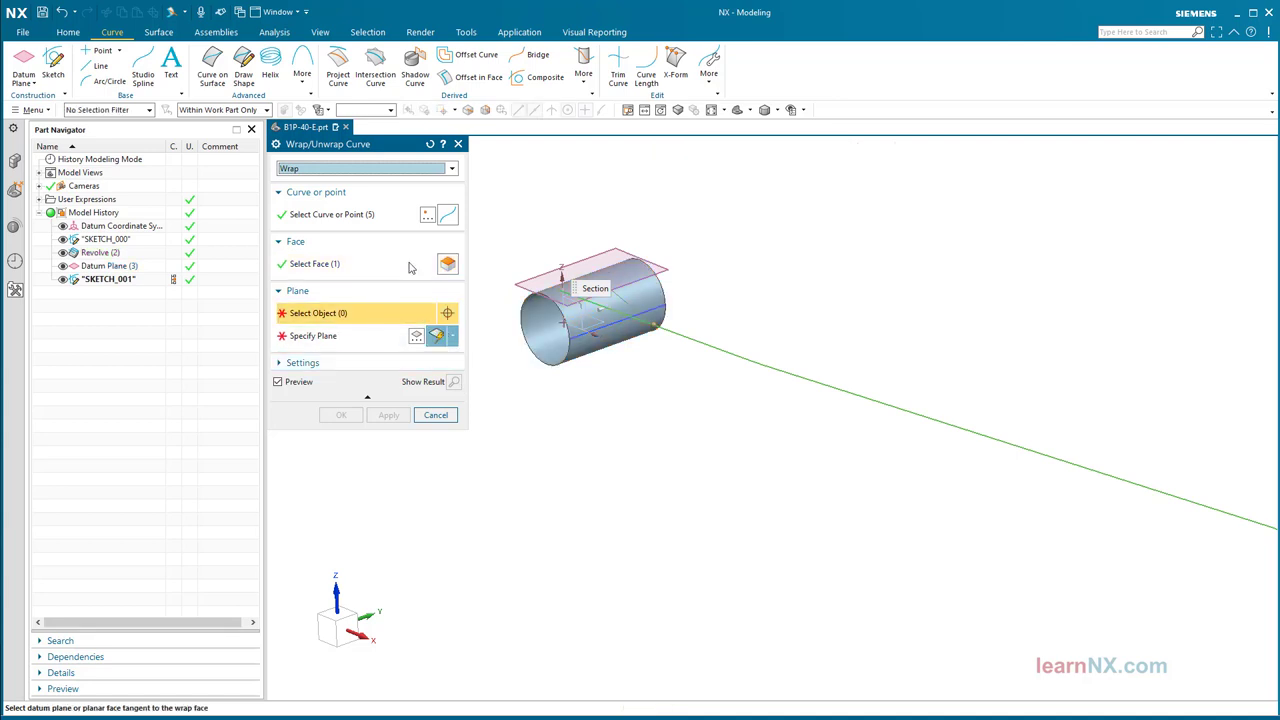
left_click(594, 255)
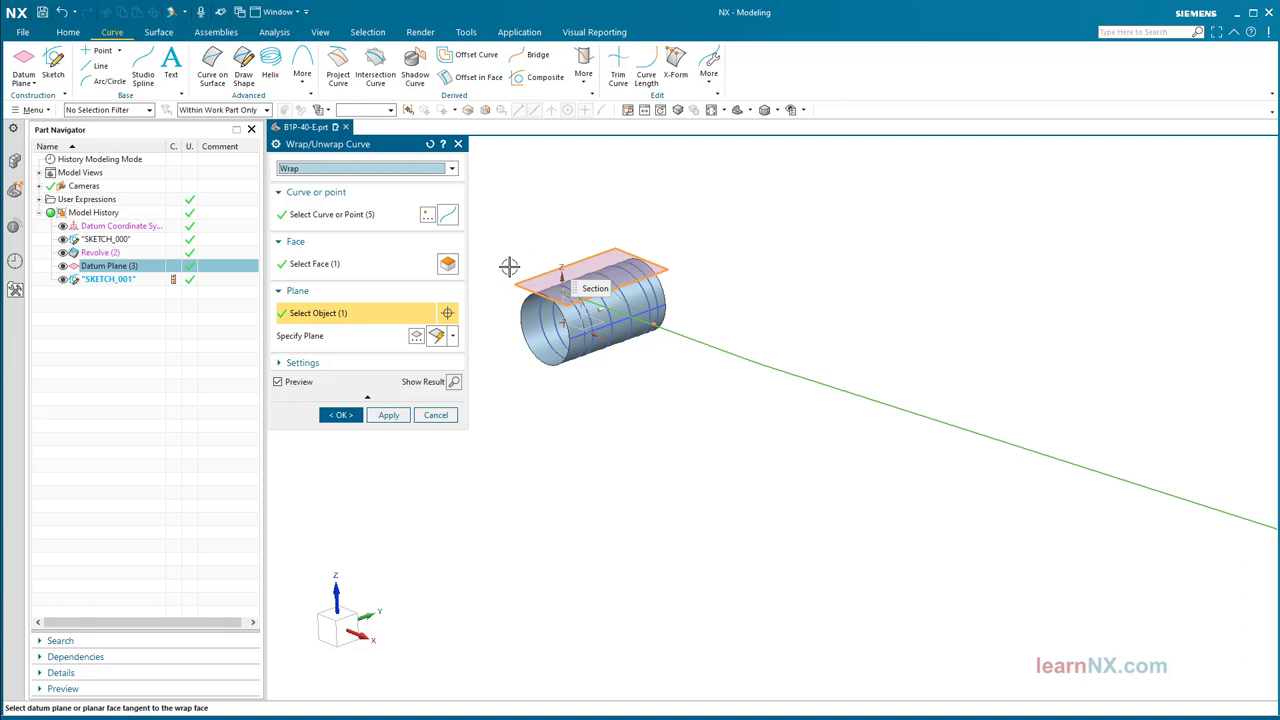
left_click(339, 415)
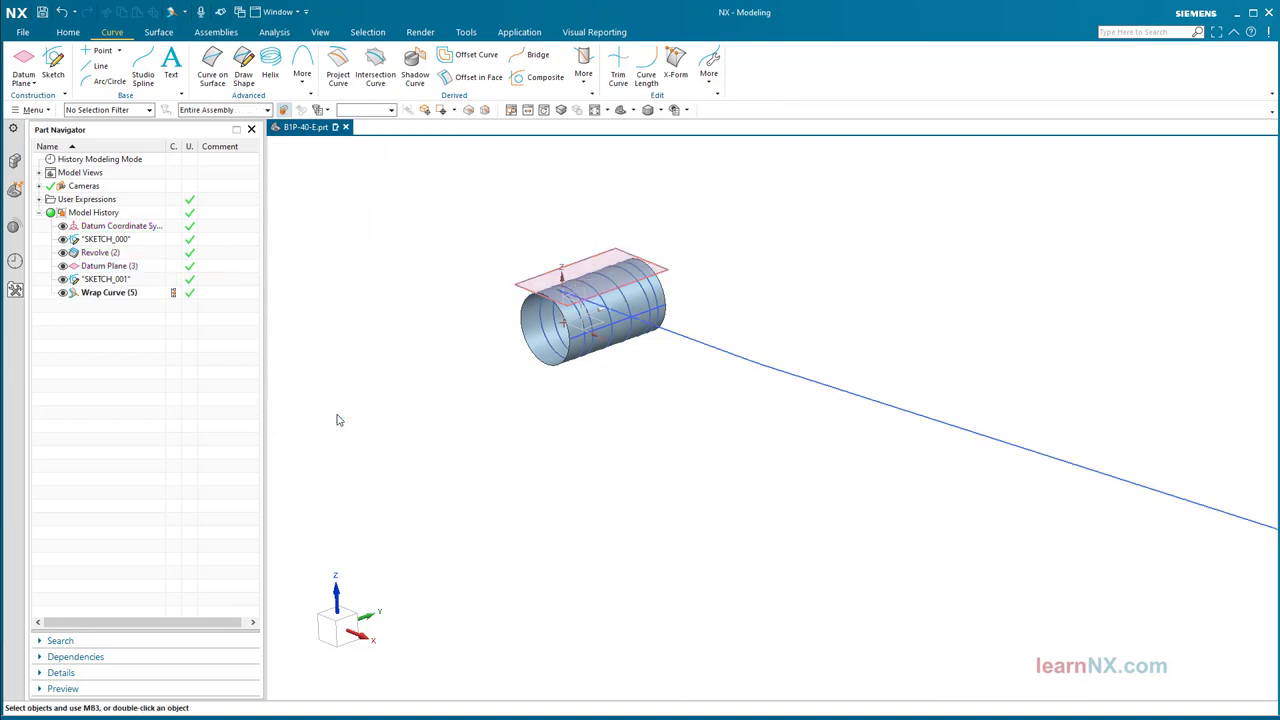
Hide SKETCH_001 and the tangent datum plane, and save the part.
middle_click_drag(900, 470, 1230, 600)
key("Home")
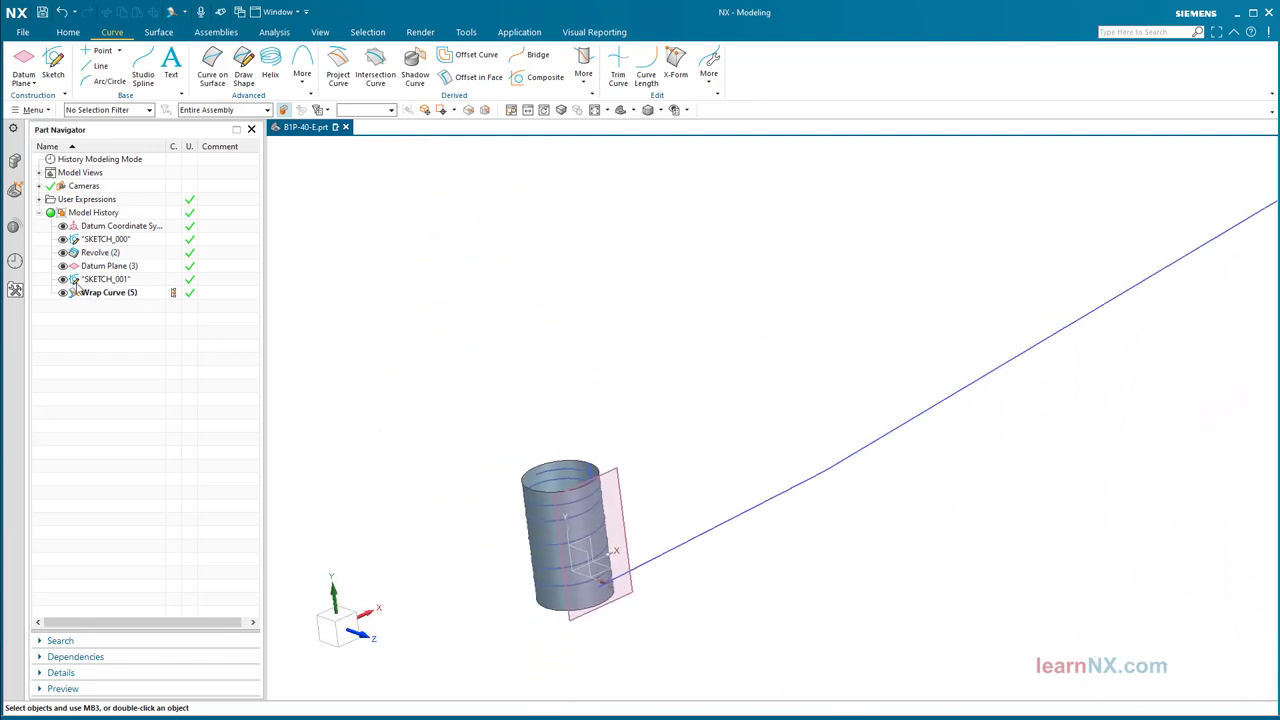
left_click(63, 279)
key("ctrl+f")
key("ctrl+alt+r")
left_click(63, 266)
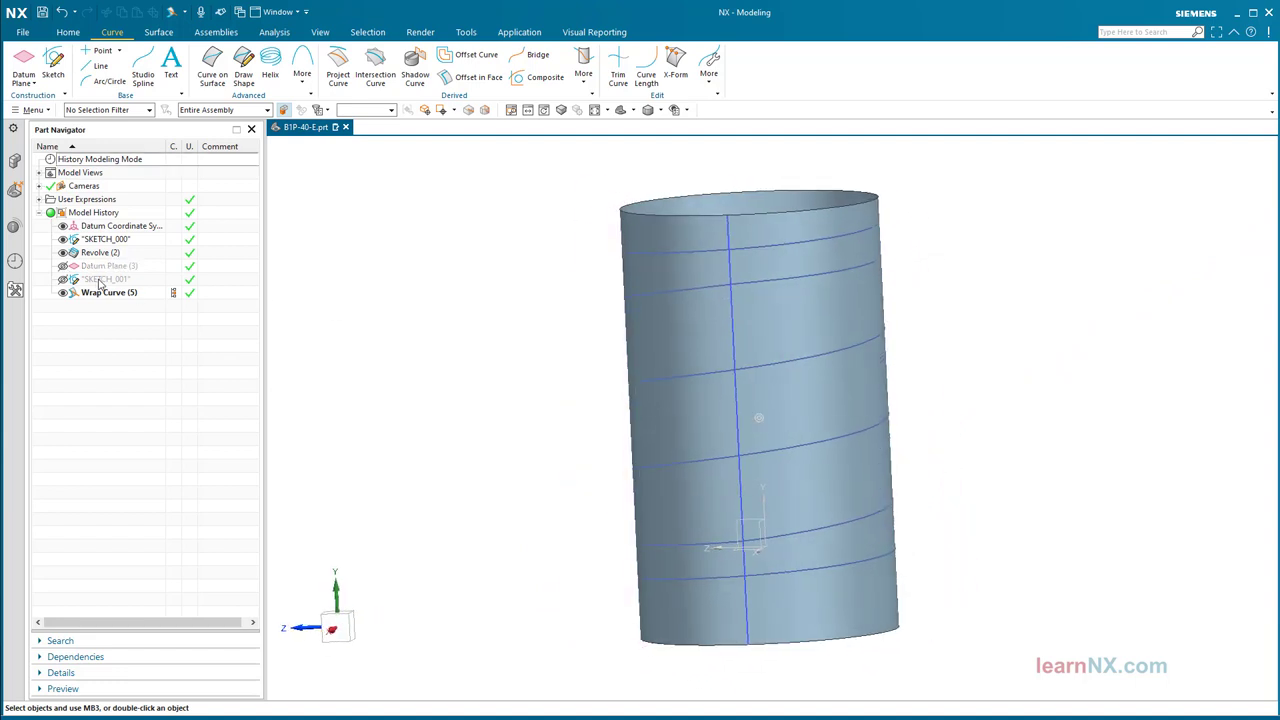
key("ctrl+alt+f")
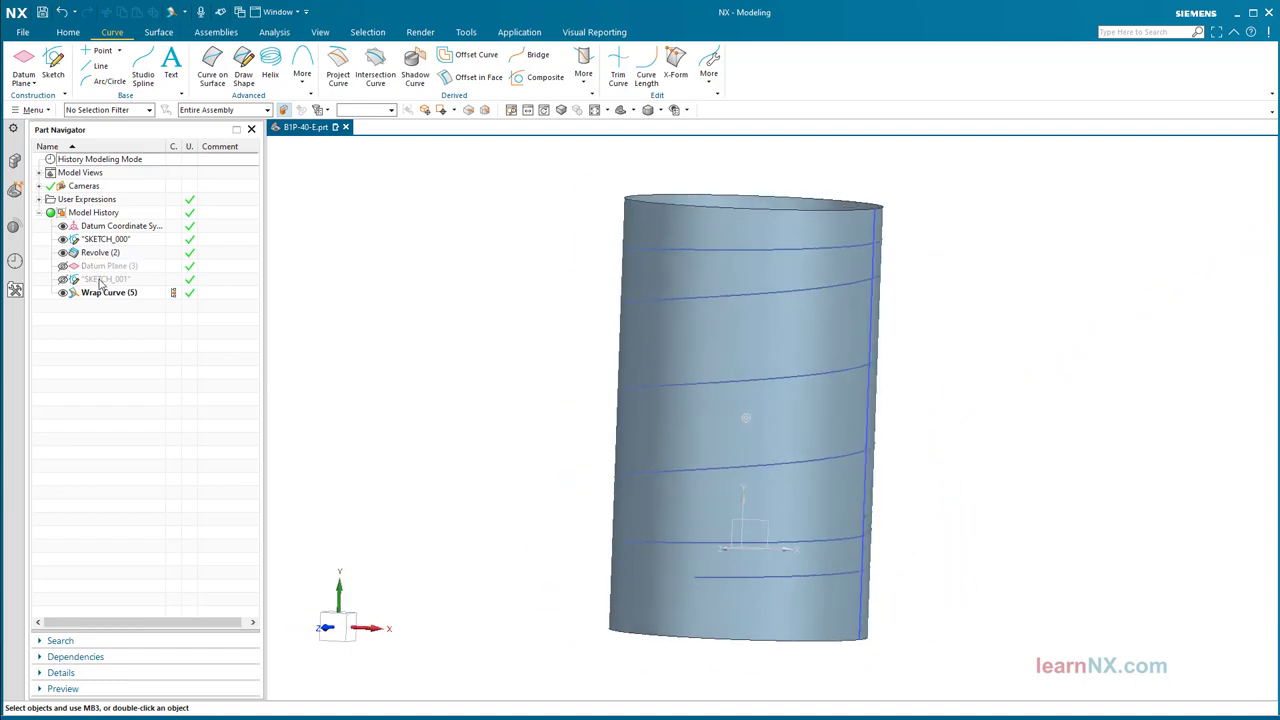
left_click(594, 110)
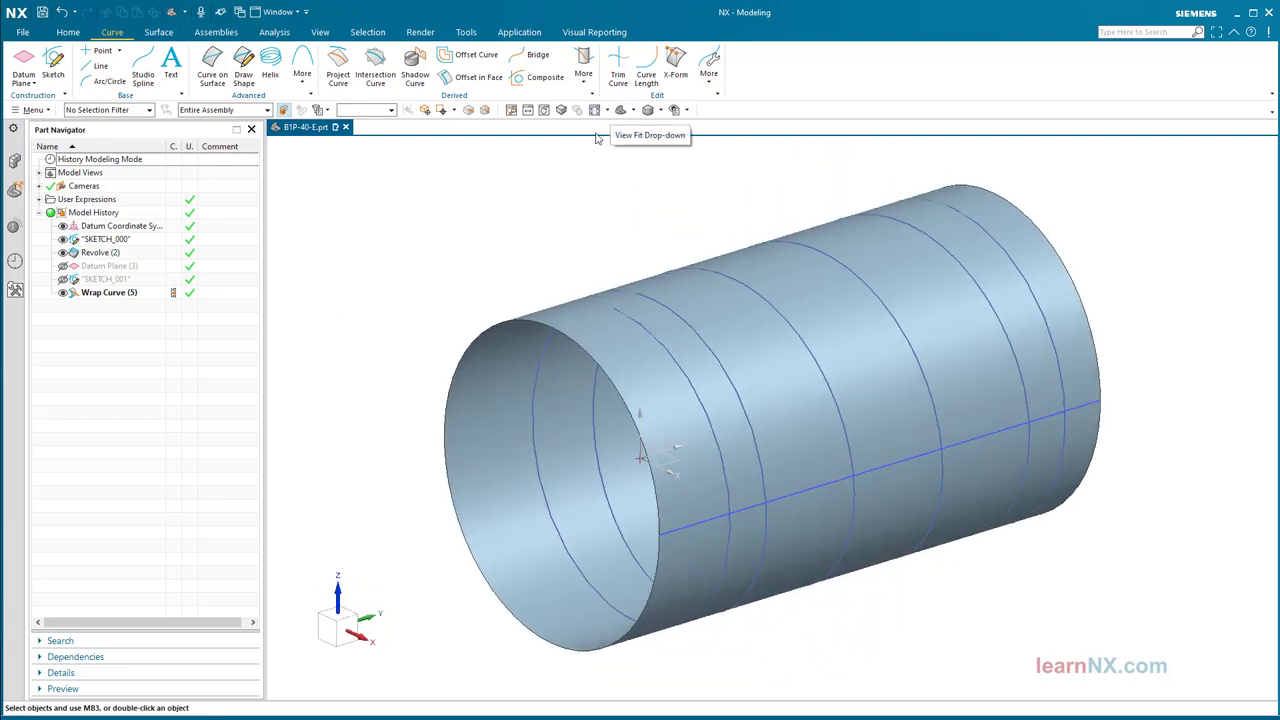
left_click(43, 12)
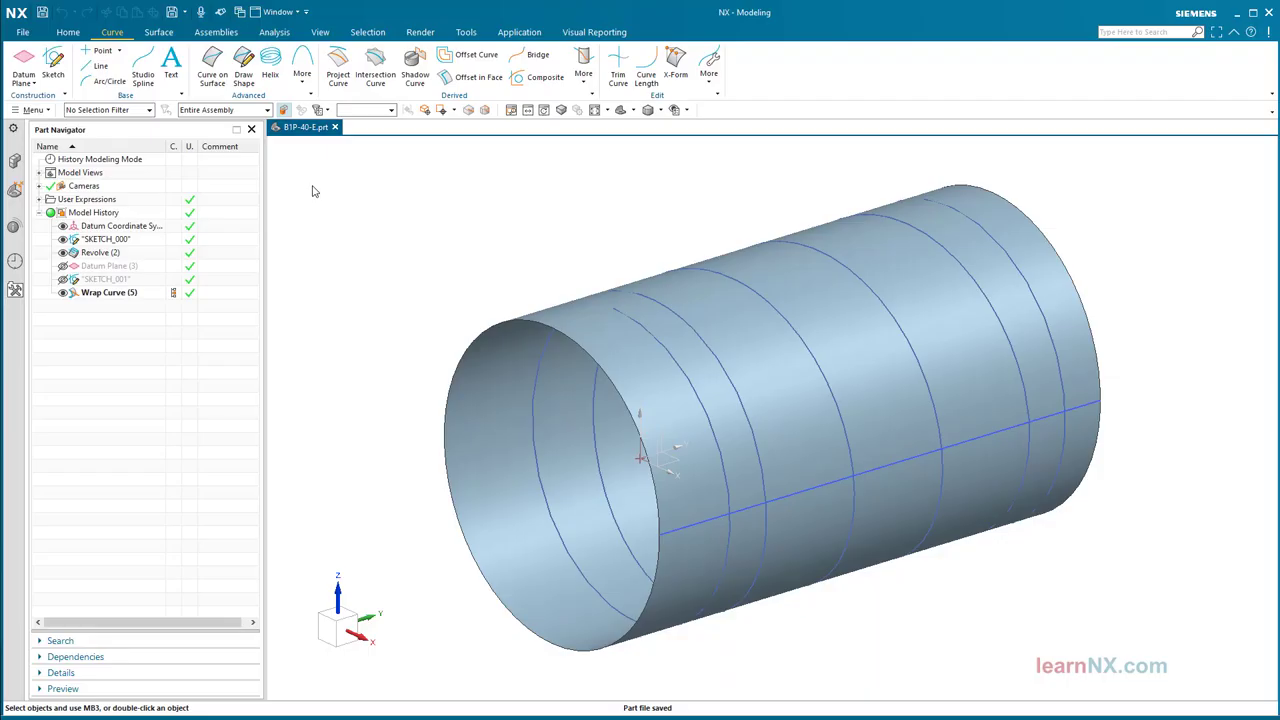
Create a tube with a 4 mm outer diameter and 0 mm inner diameter along the wrapped helix curve, with Boolean set to None.
left_click(160, 32)
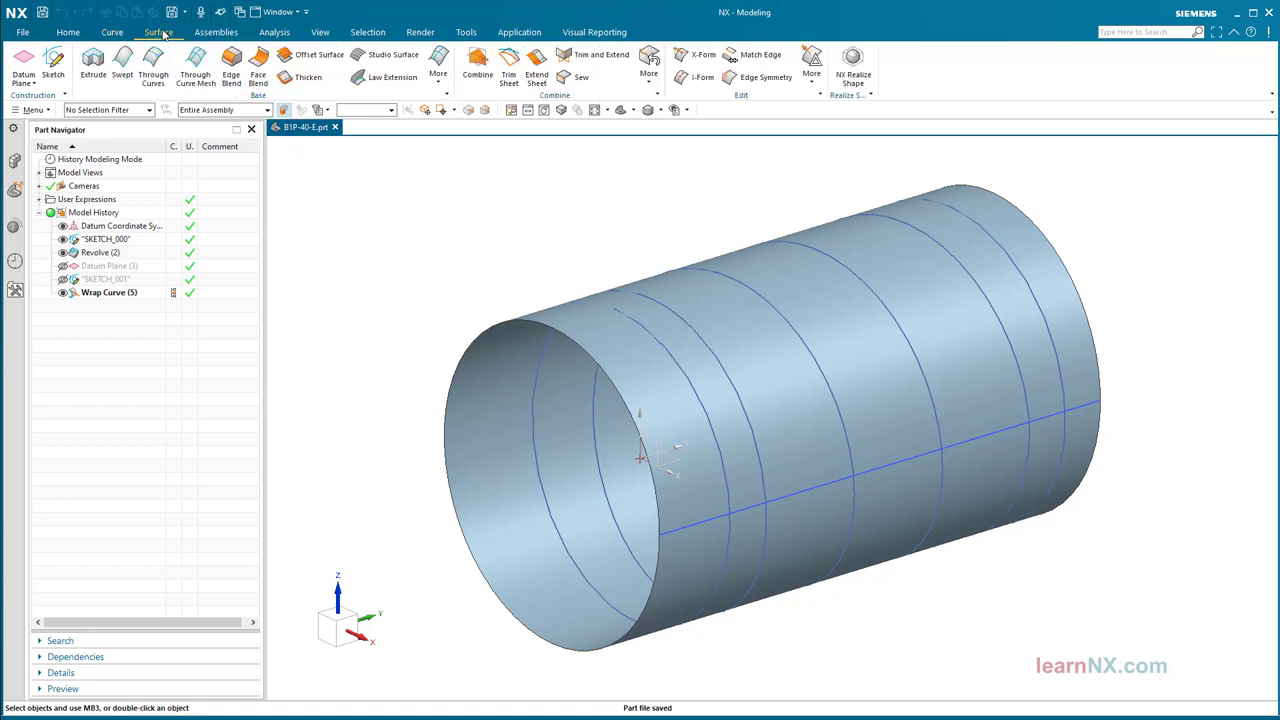
left_click(441, 82)
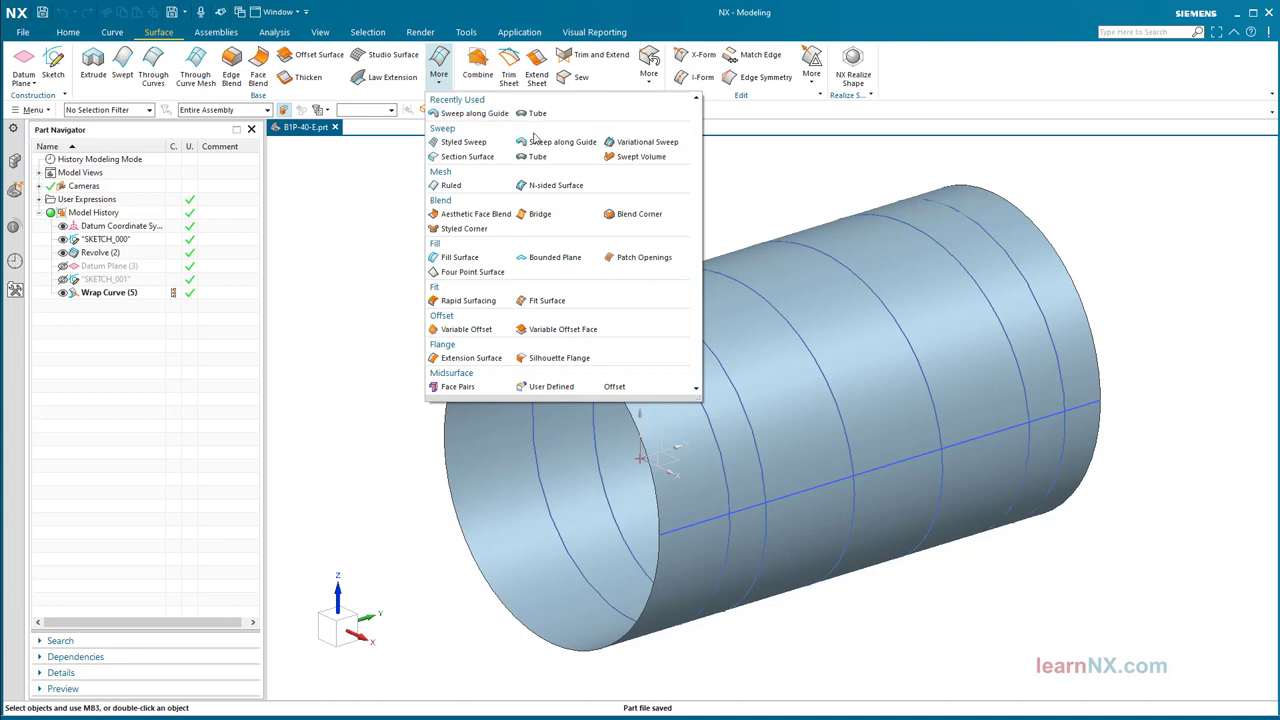
left_click(536, 156)
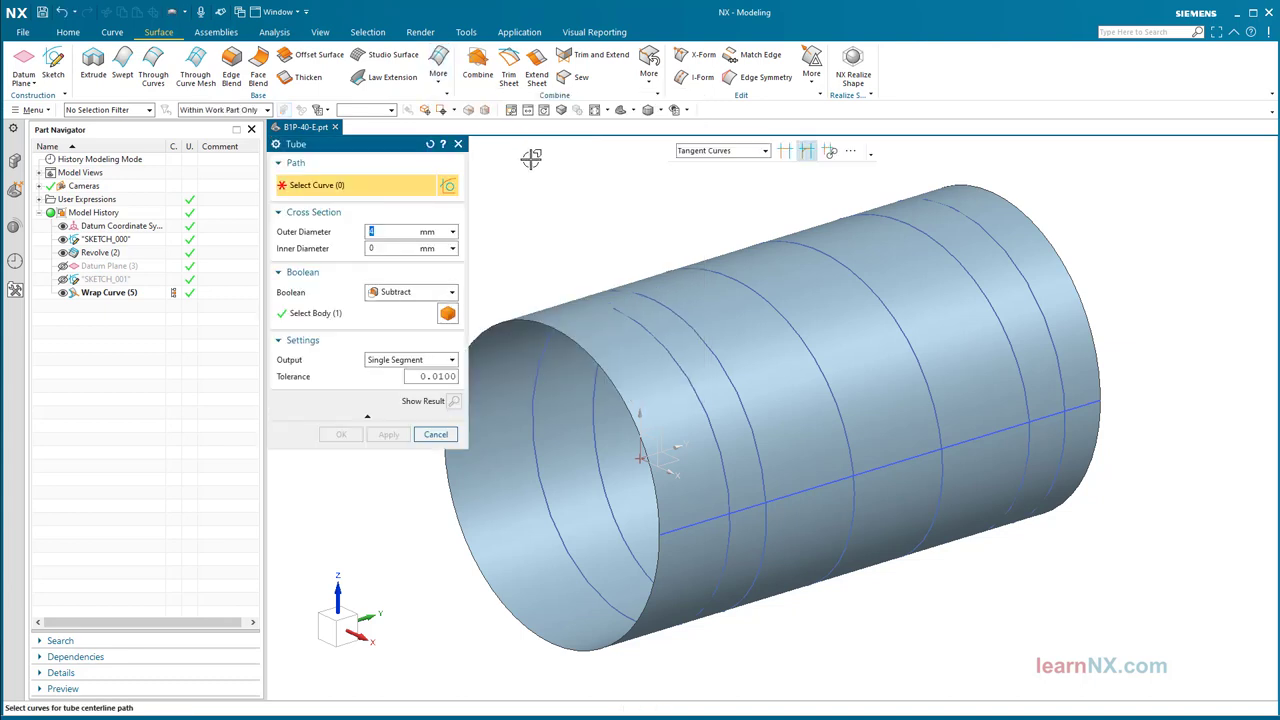
left_click(628, 310)
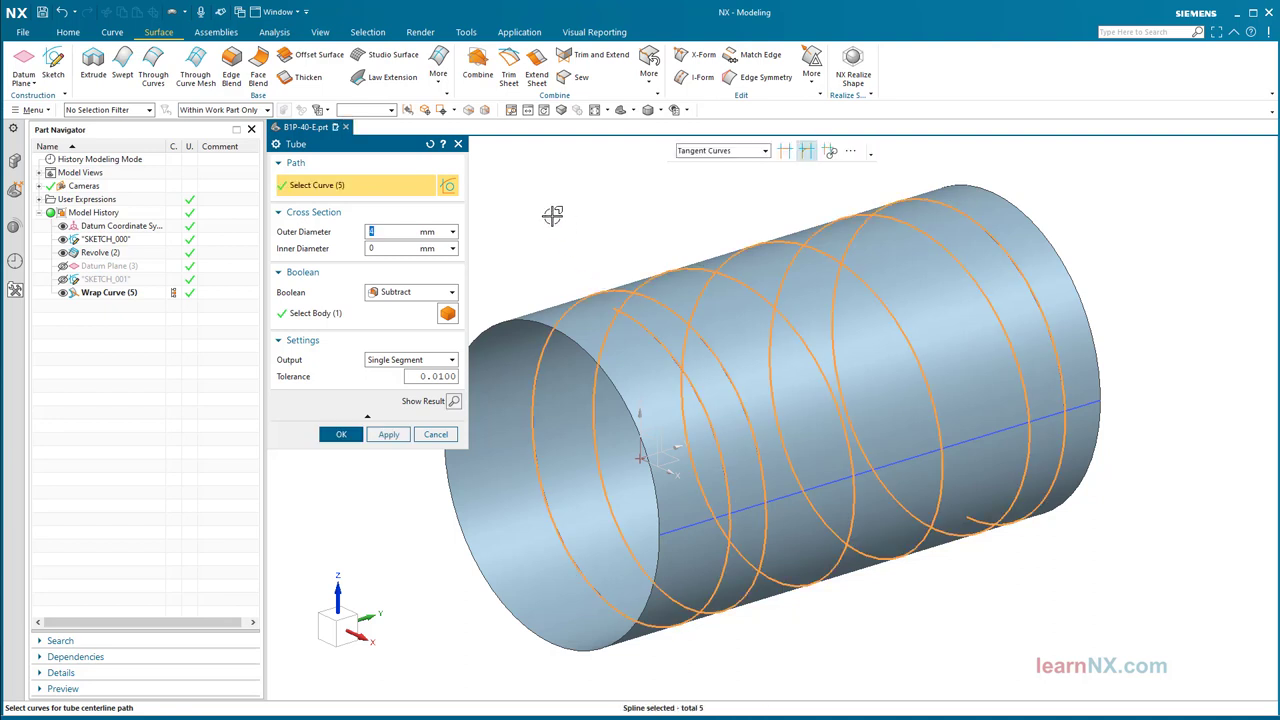
left_click(443, 294)
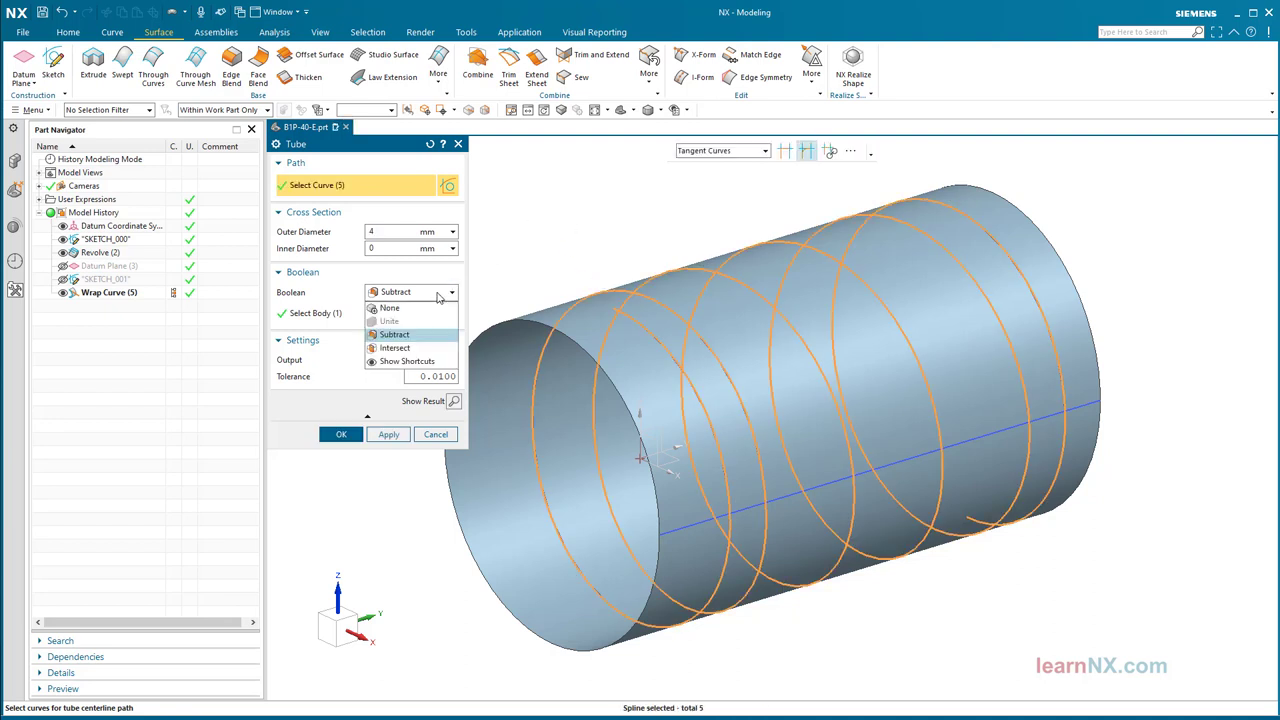
left_click(427, 309)
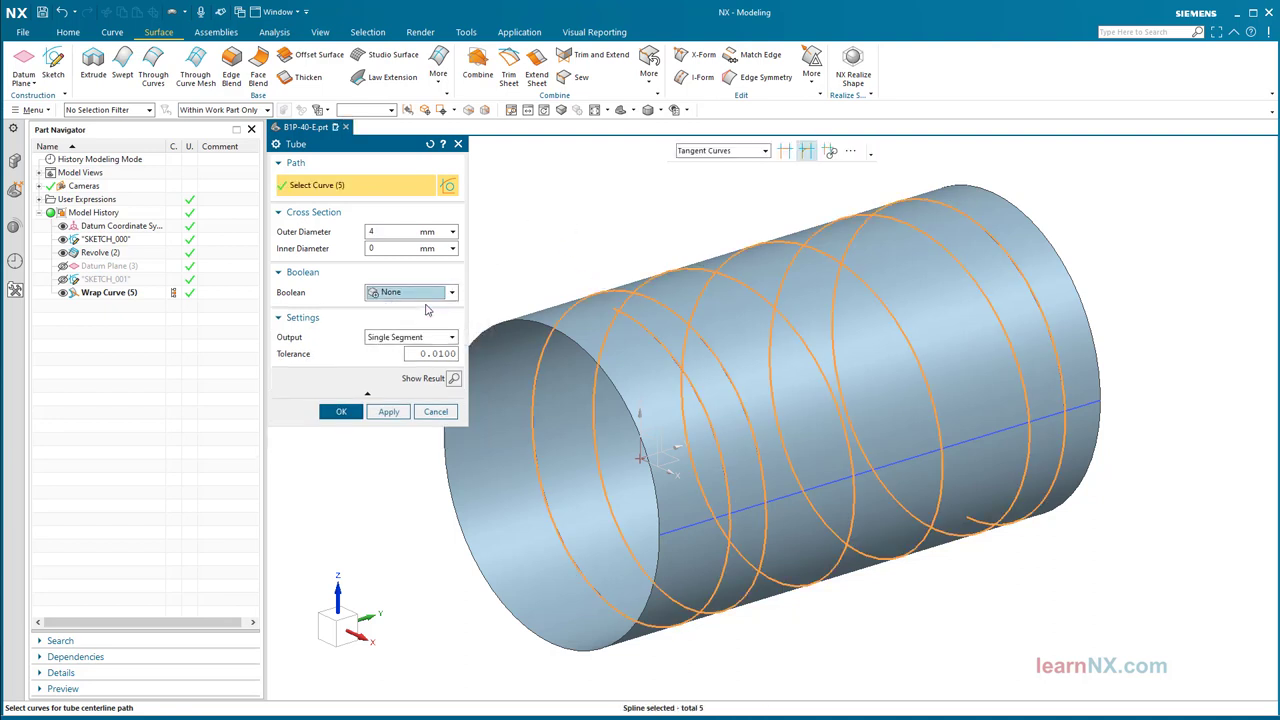
left_click(353, 411)
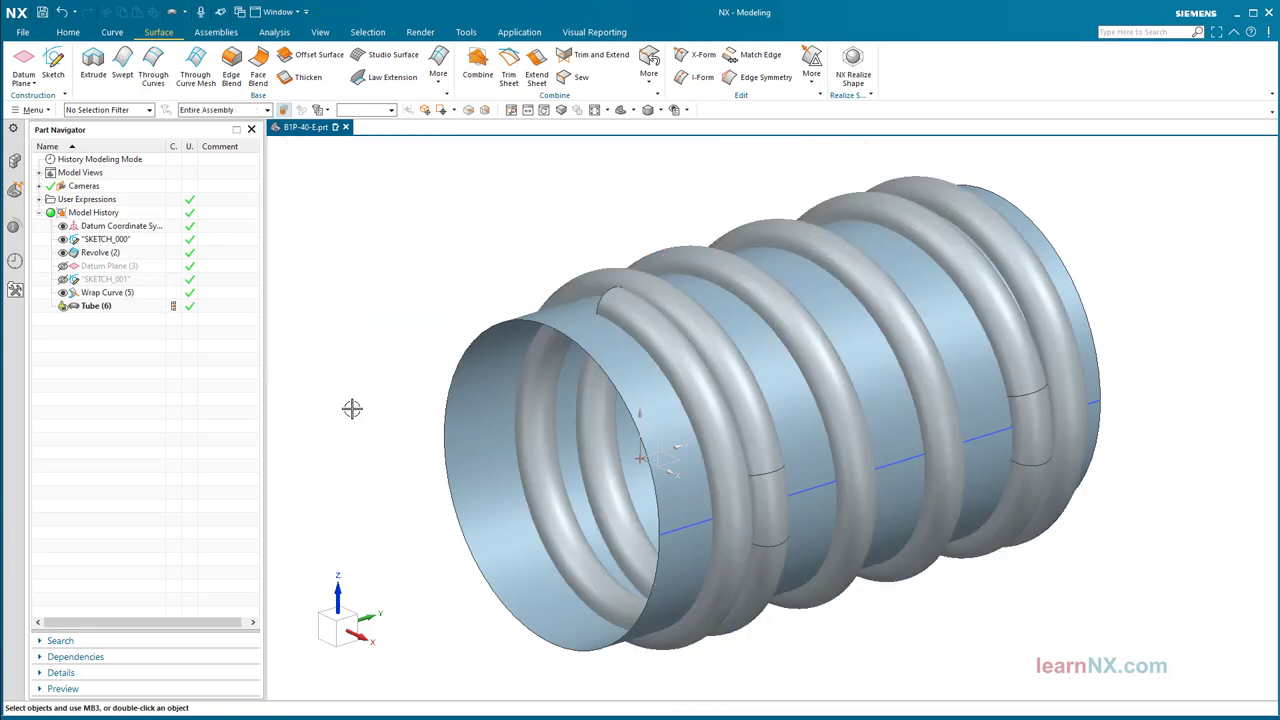
Hide the Revolve (2) cylinder, then try hiding SKETCH_000 and undo that.
key("ctrl+alt+r")
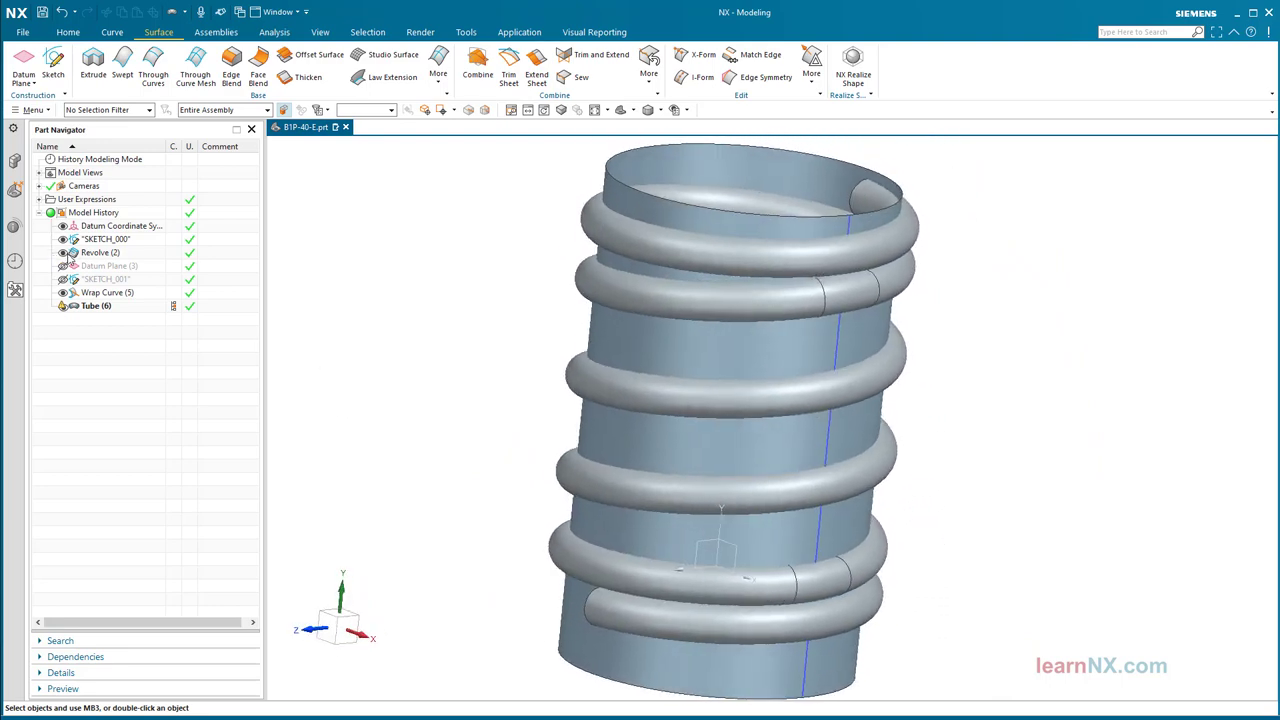
left_click(64, 253)
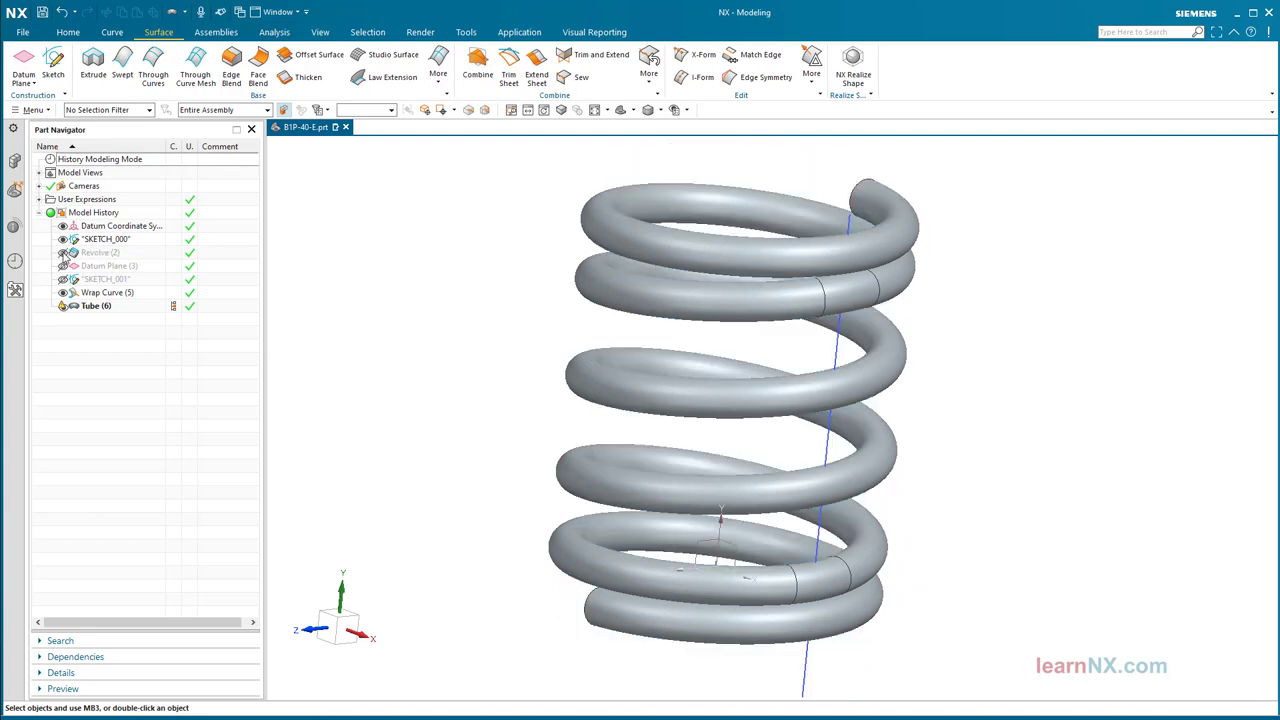
left_click(62, 240)
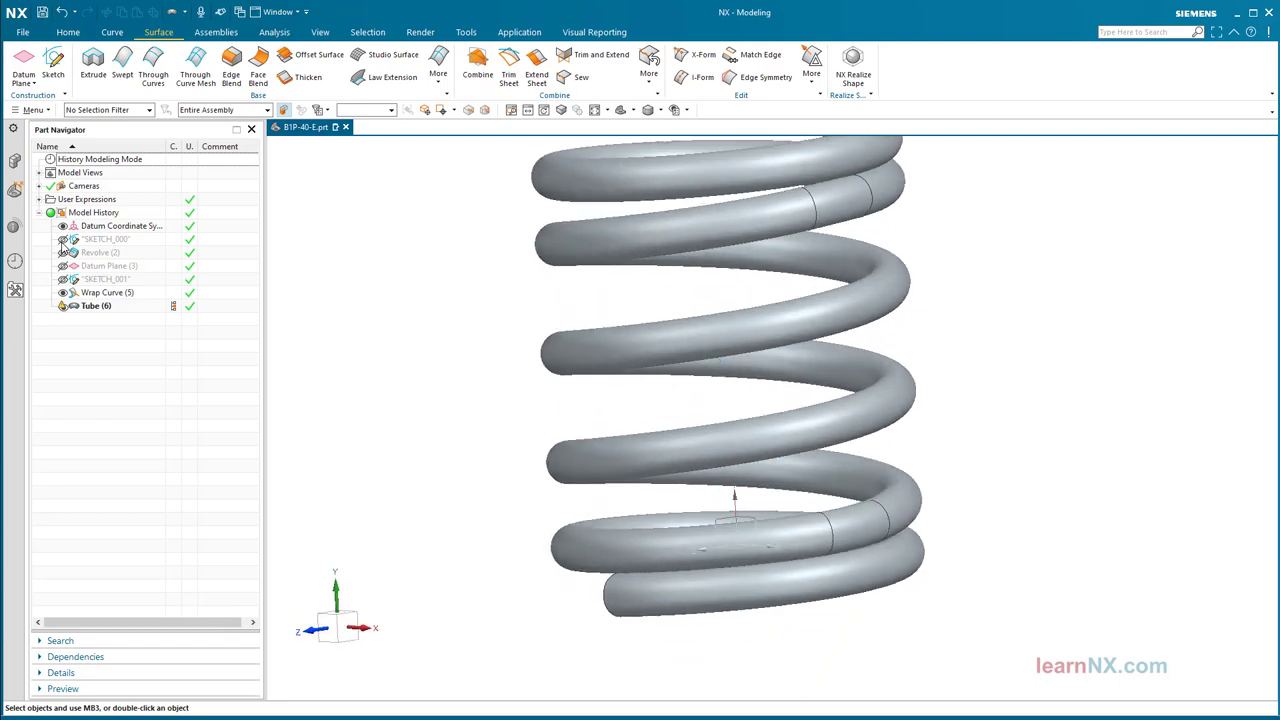
left_click(62, 13)
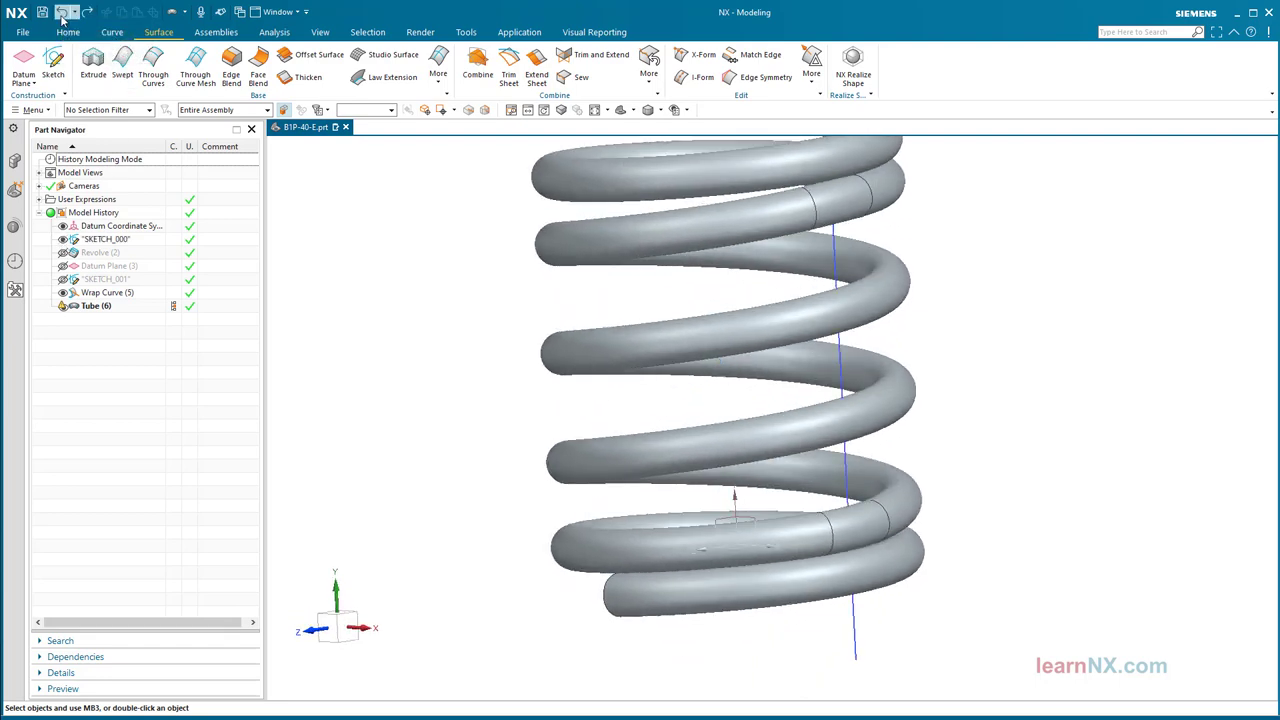
Delete the Tube feature from the model history.
left_click(100, 307)
right_click(100, 307)
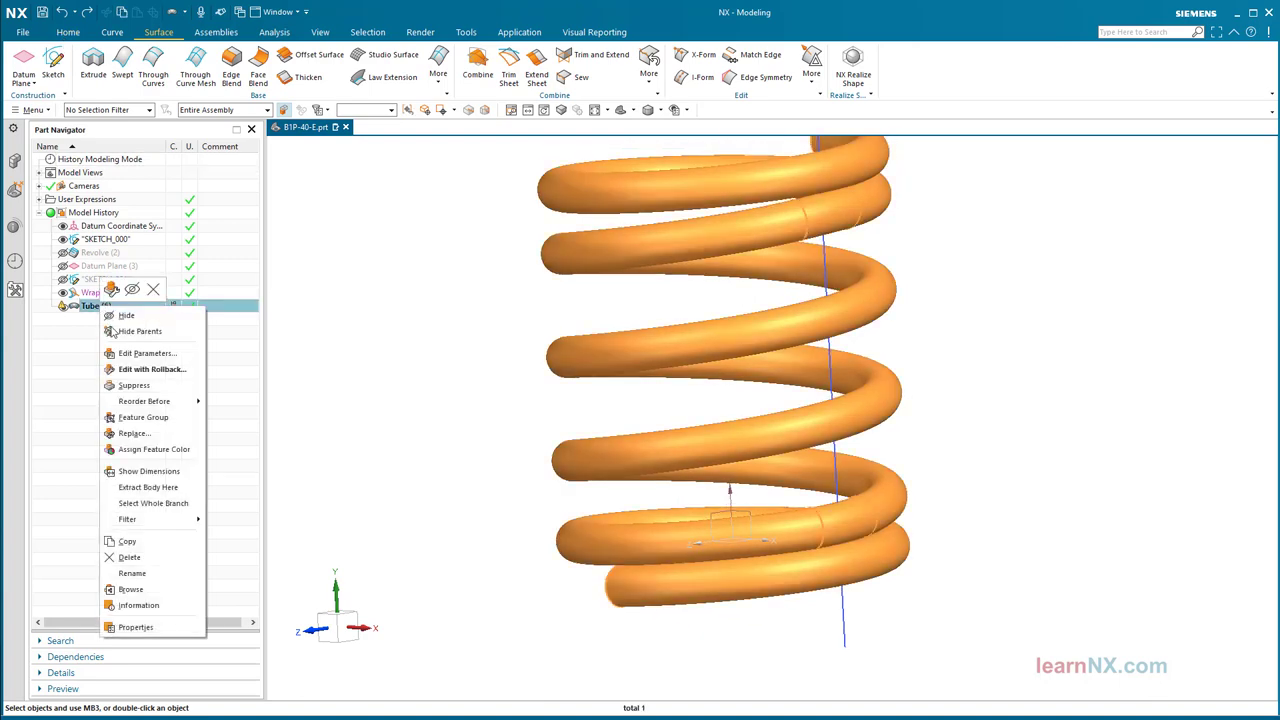
left_click(131, 558)
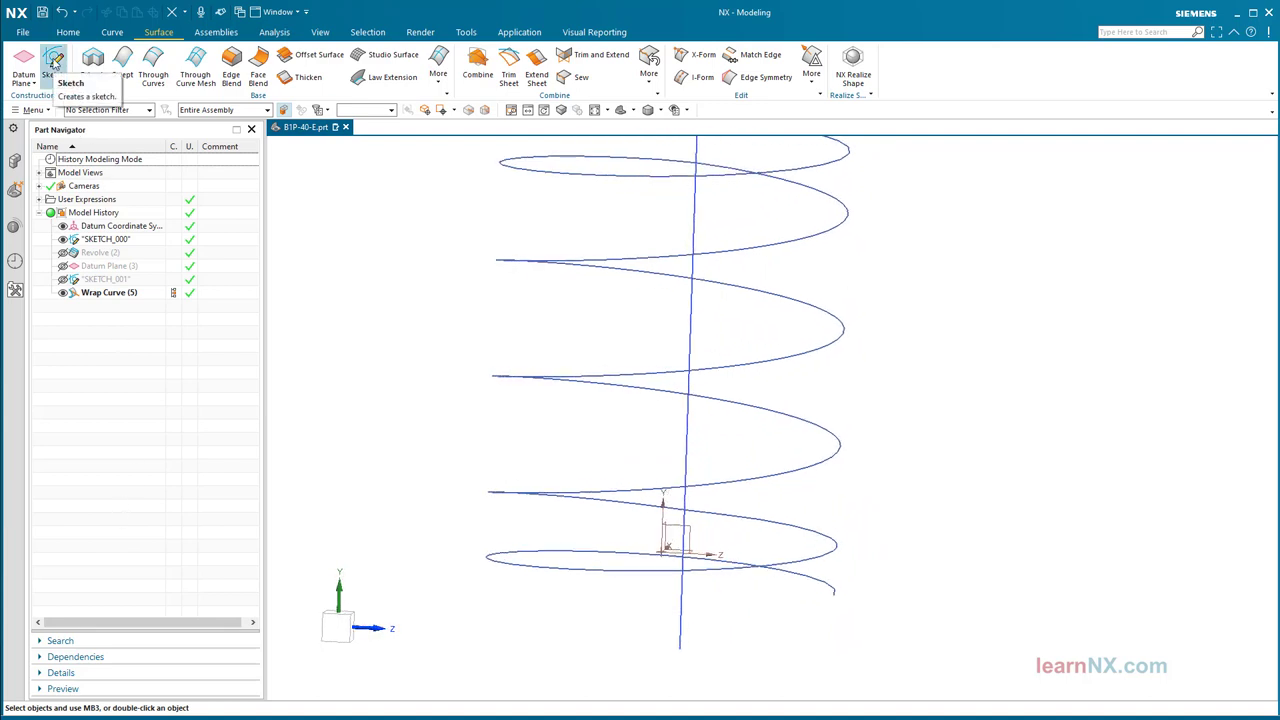
Create a sketch on the lower end of the wrapped helix curve, On Path and normal to it, at 0% arc length.
left_click(54, 62)
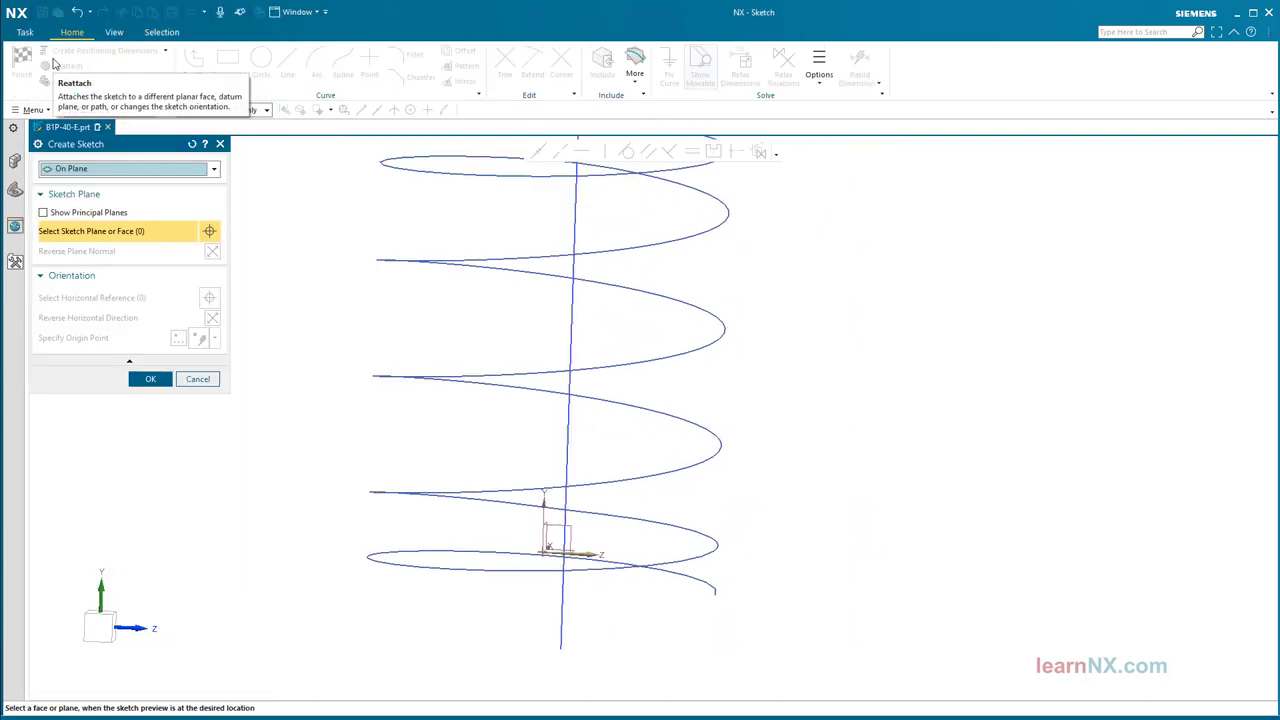
left_click(135, 168)
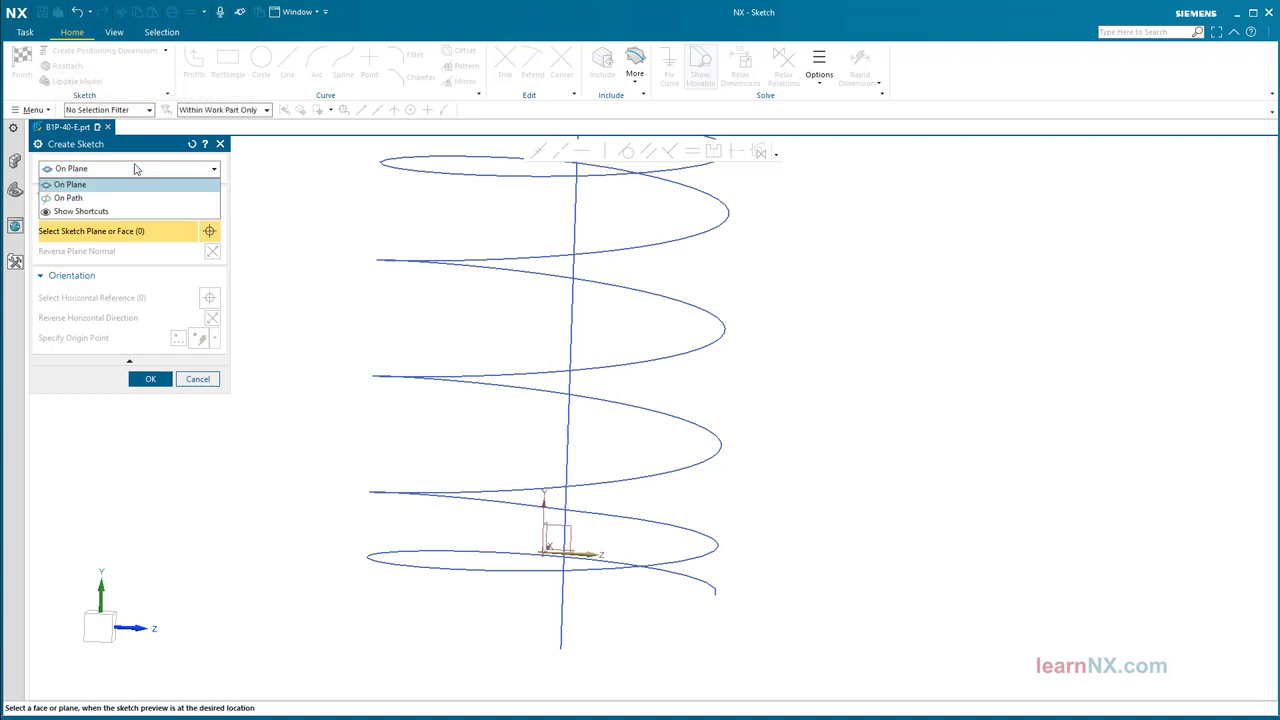
left_click(118, 198)
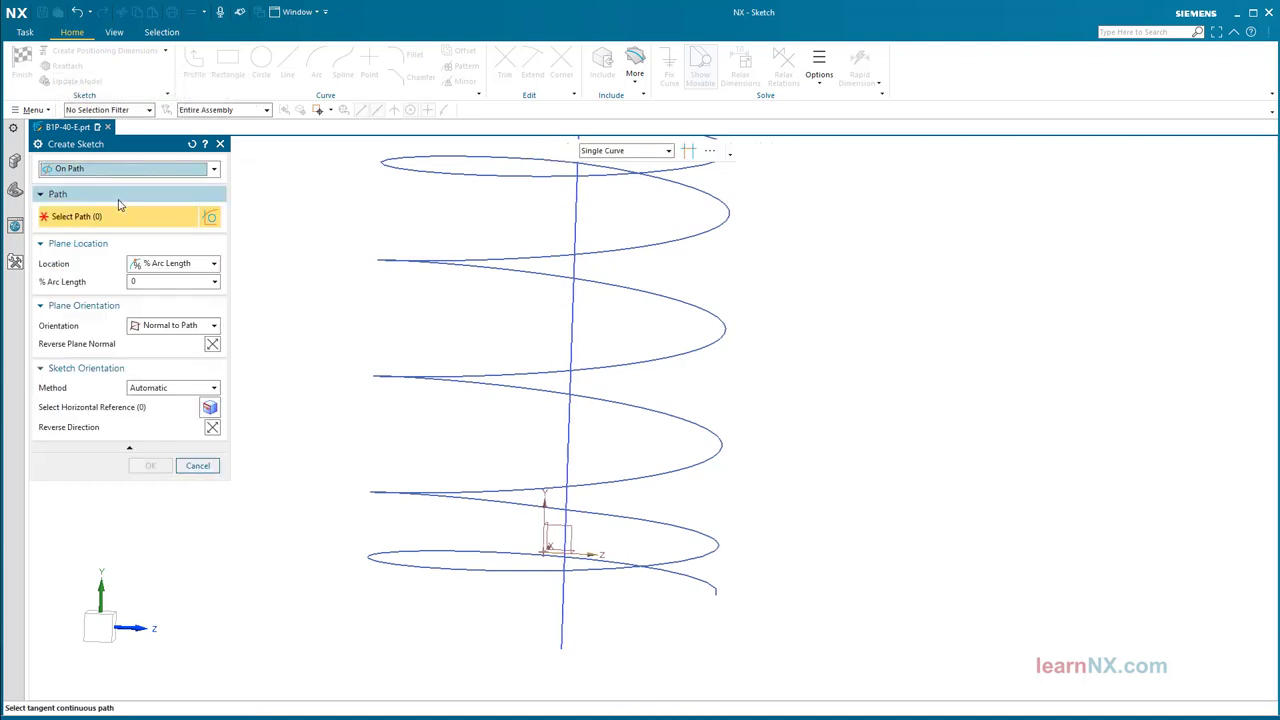
mouse_move(400, 270)
middle_mouse_down()
mouse_move(820, 606)
mouse_move(770, 545)
middle_mouse_up()
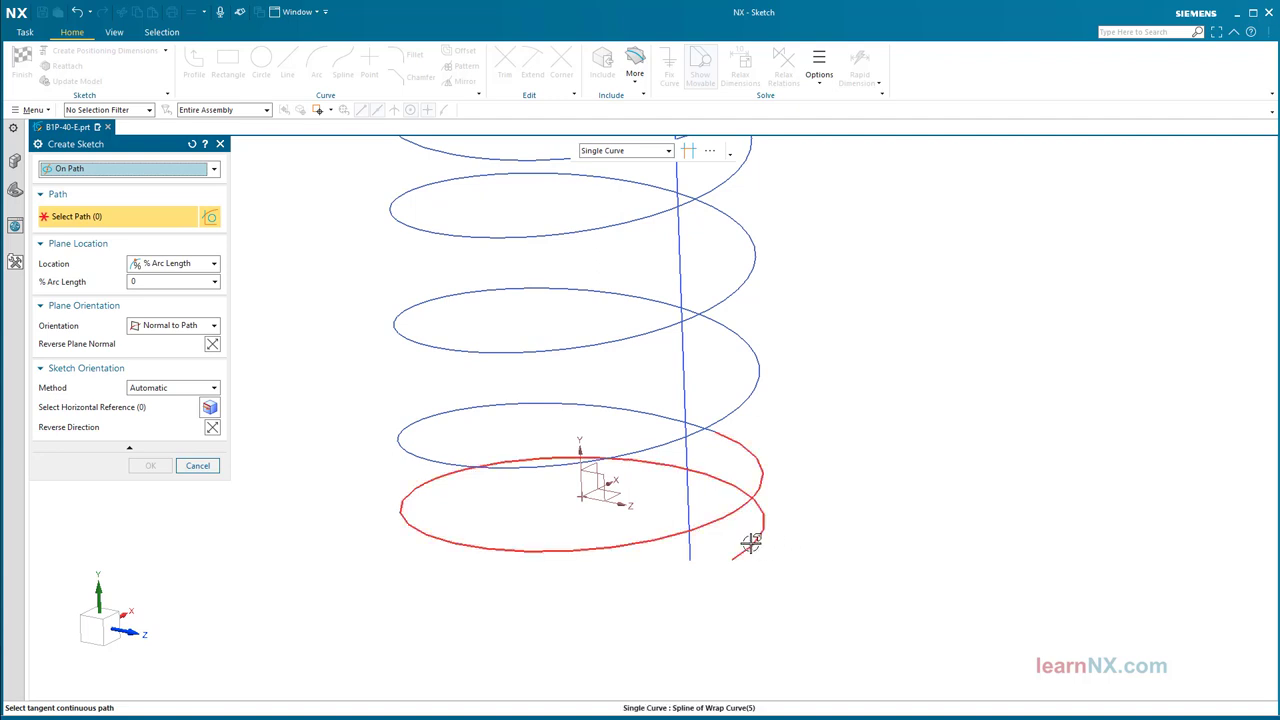
left_click(750, 543)
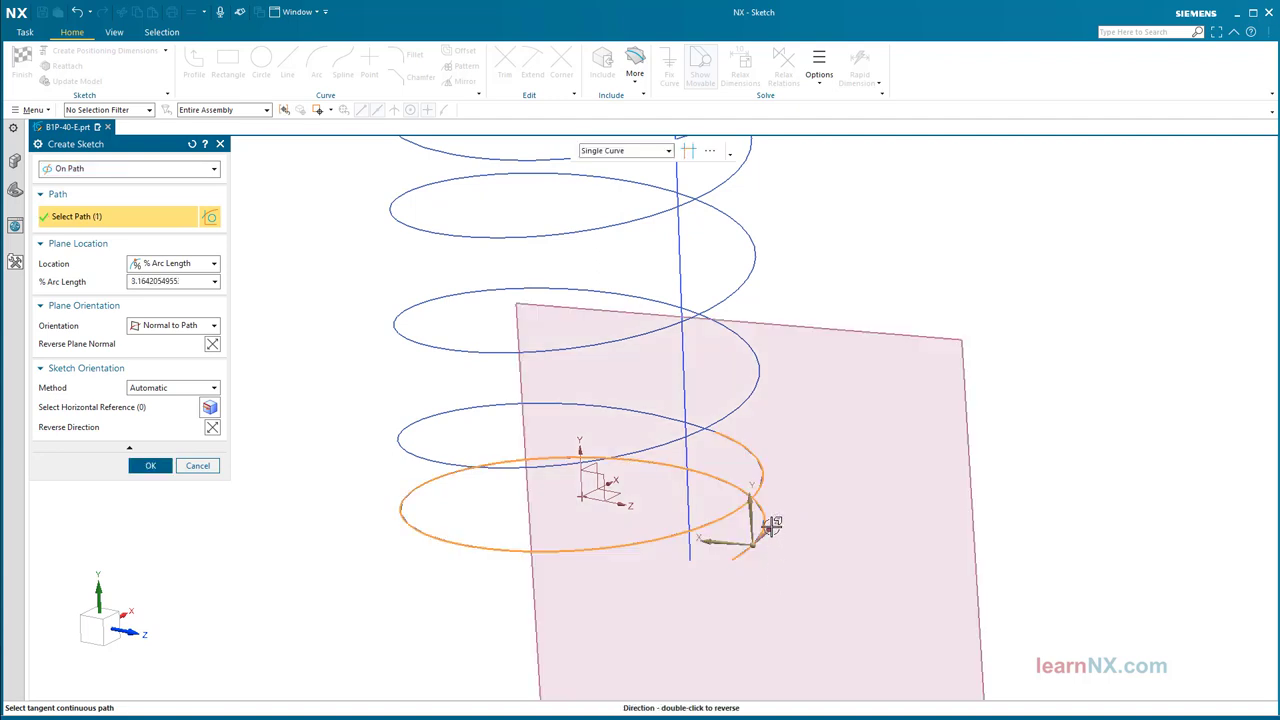
middle_click(716, 541)
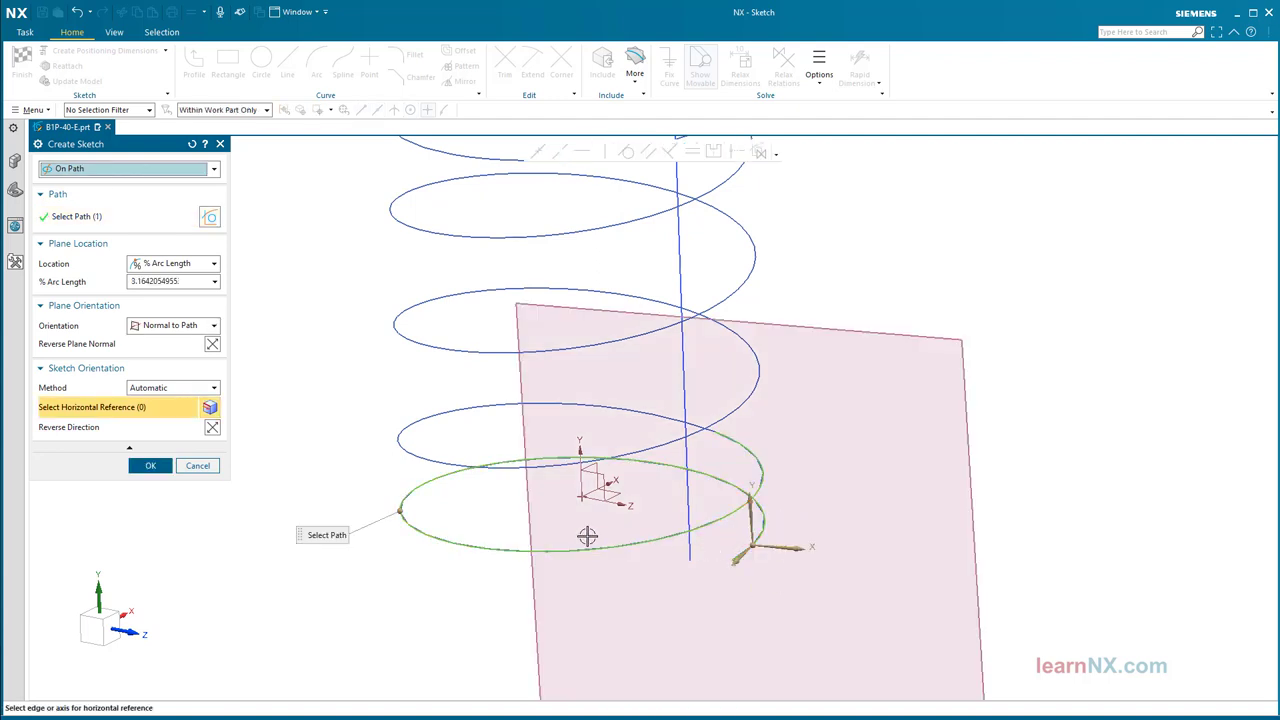
left_click(157, 281)
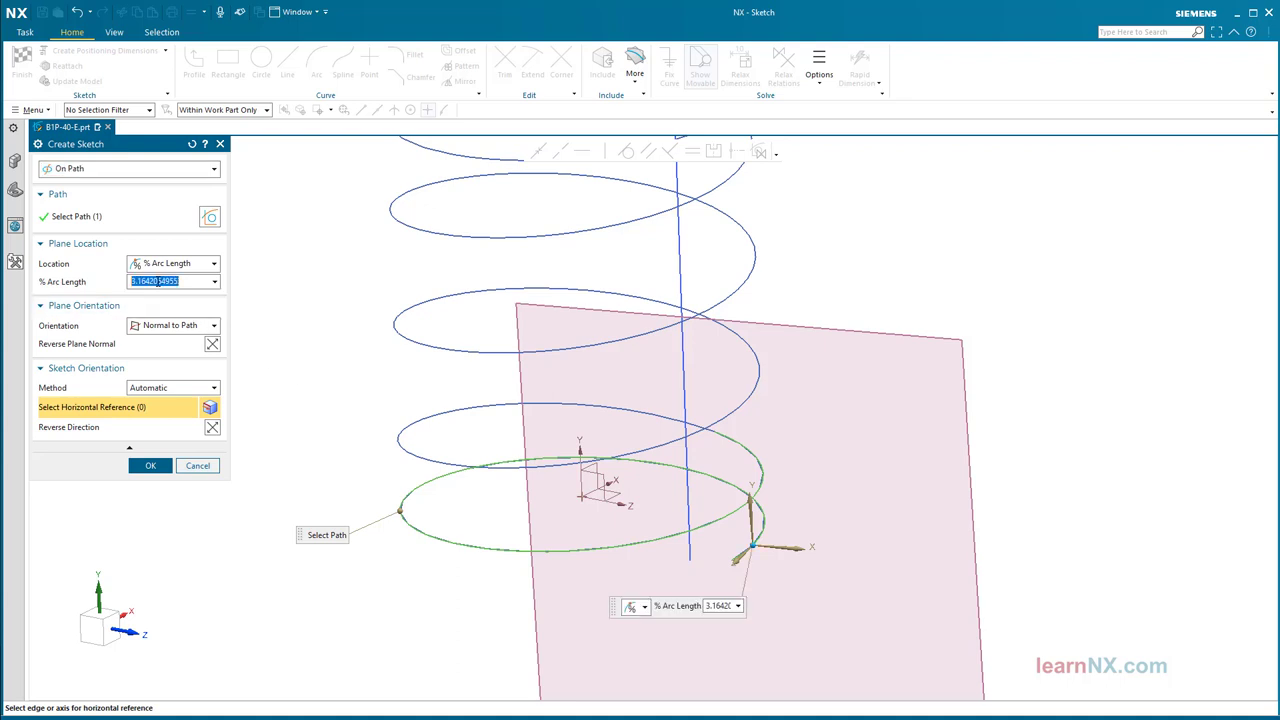
type("0")
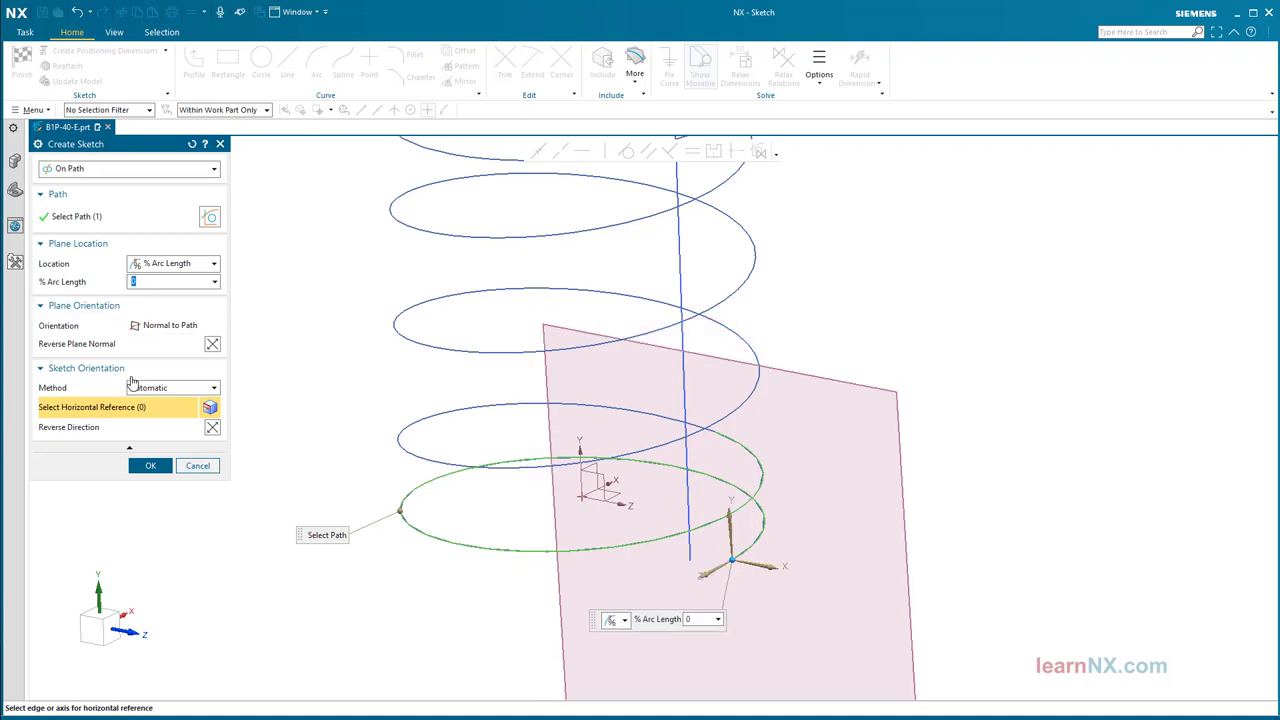
left_click(140, 468)
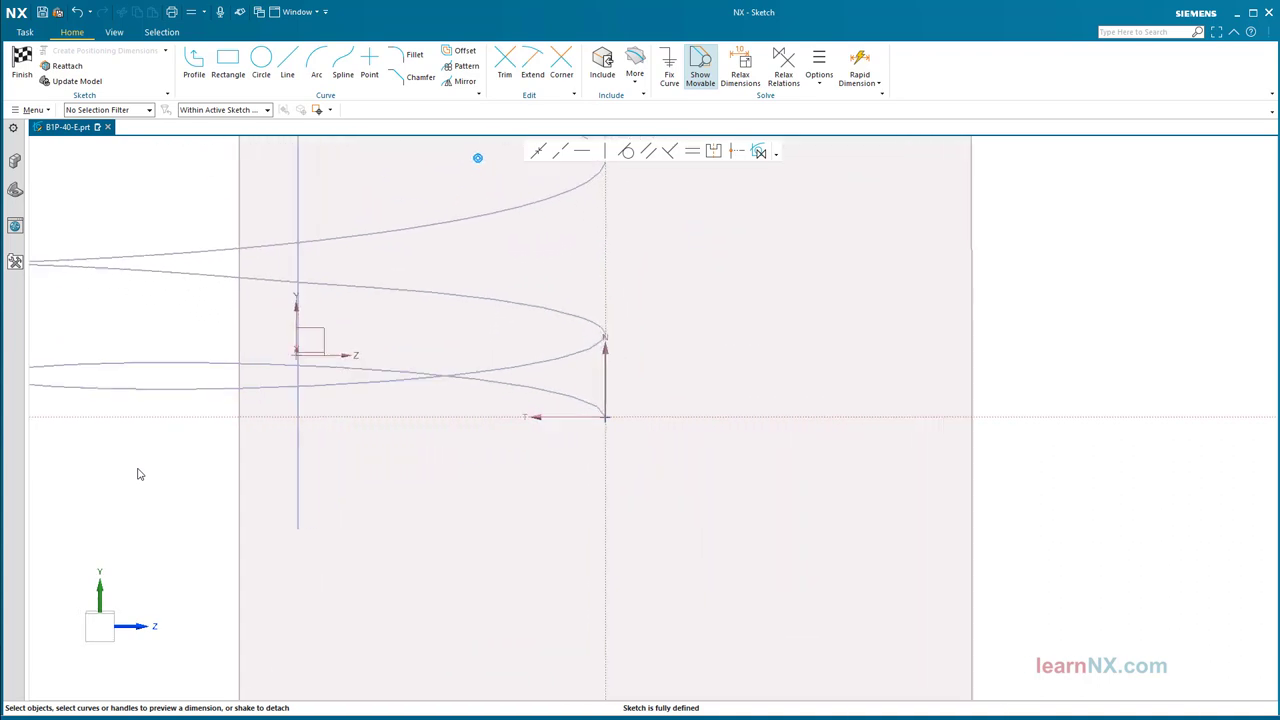
Sketch a rectangle about 9.1 by 5.1 mm from the sketch origin at the curve's end inward toward the helix axis.
left_click(228, 68)
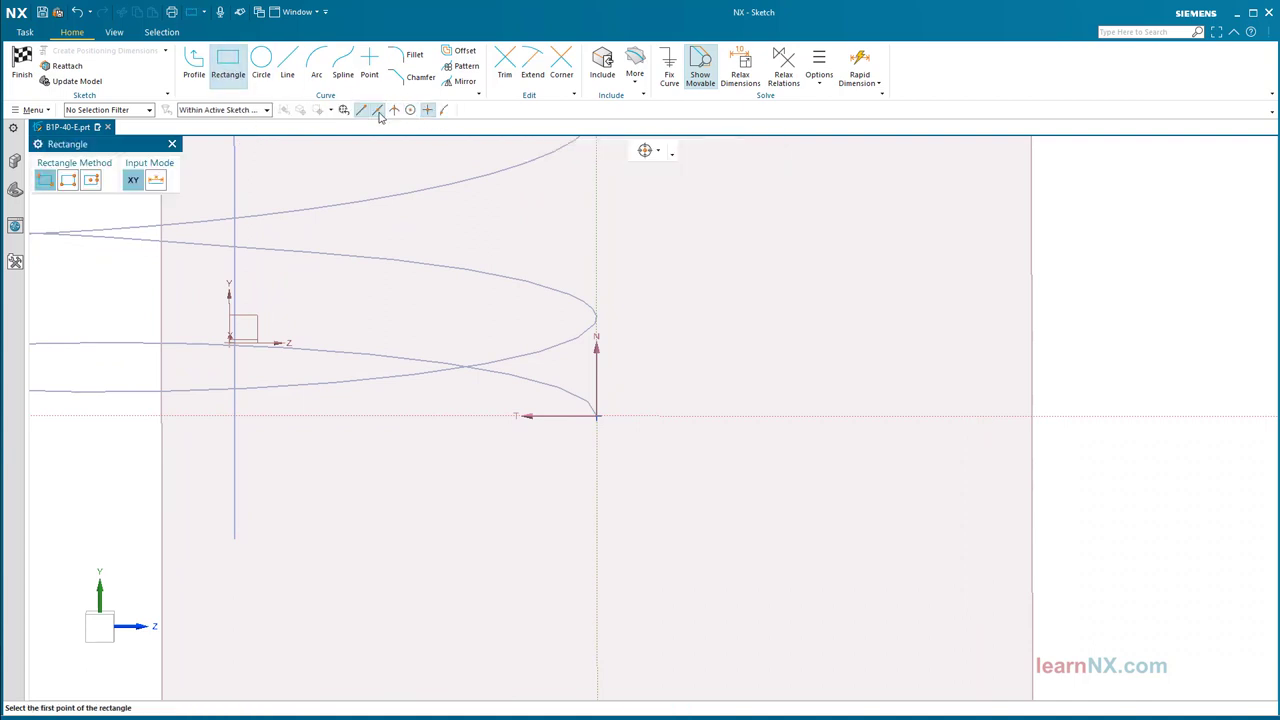
left_click(592, 418)
left_click(348, 285)
key("Escape")
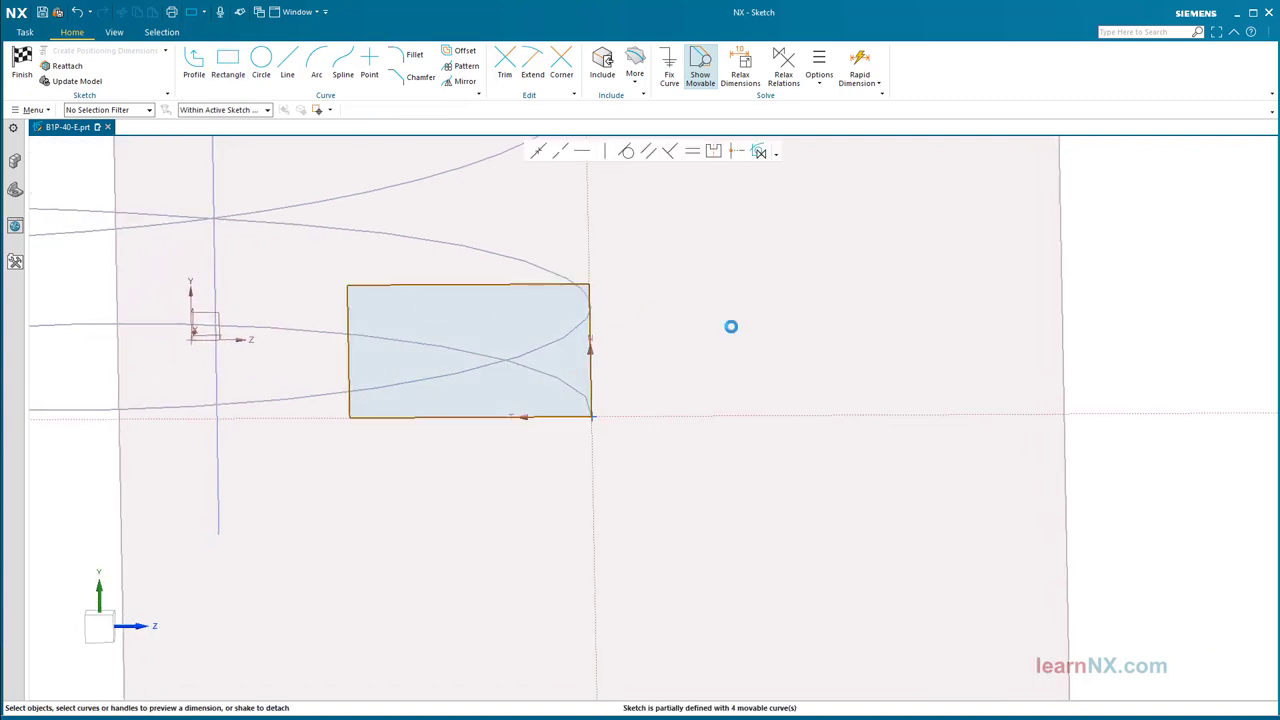
Add a horizontal dimension above the rectangle and a vertical dimension beside its inner edge.
left_click(472, 284)
left_click(471, 261)
key("Return")
left_click(353, 335)
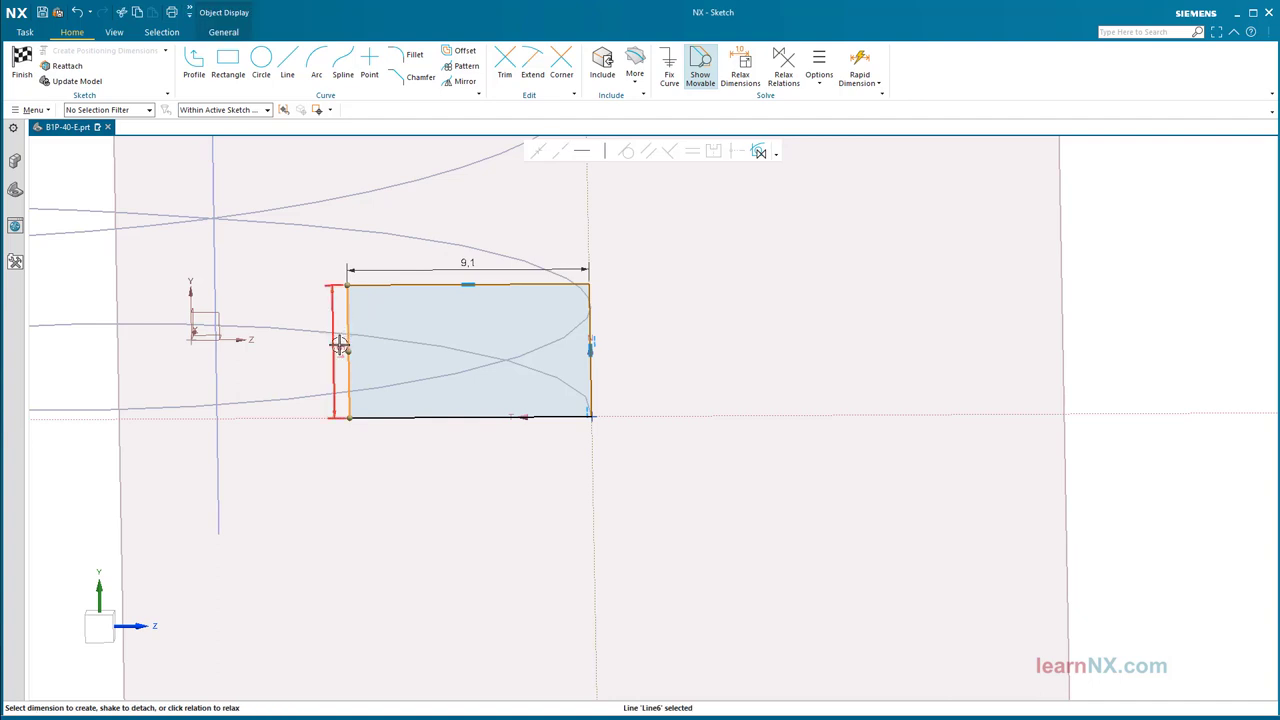
left_click(337, 343)
key("Return")
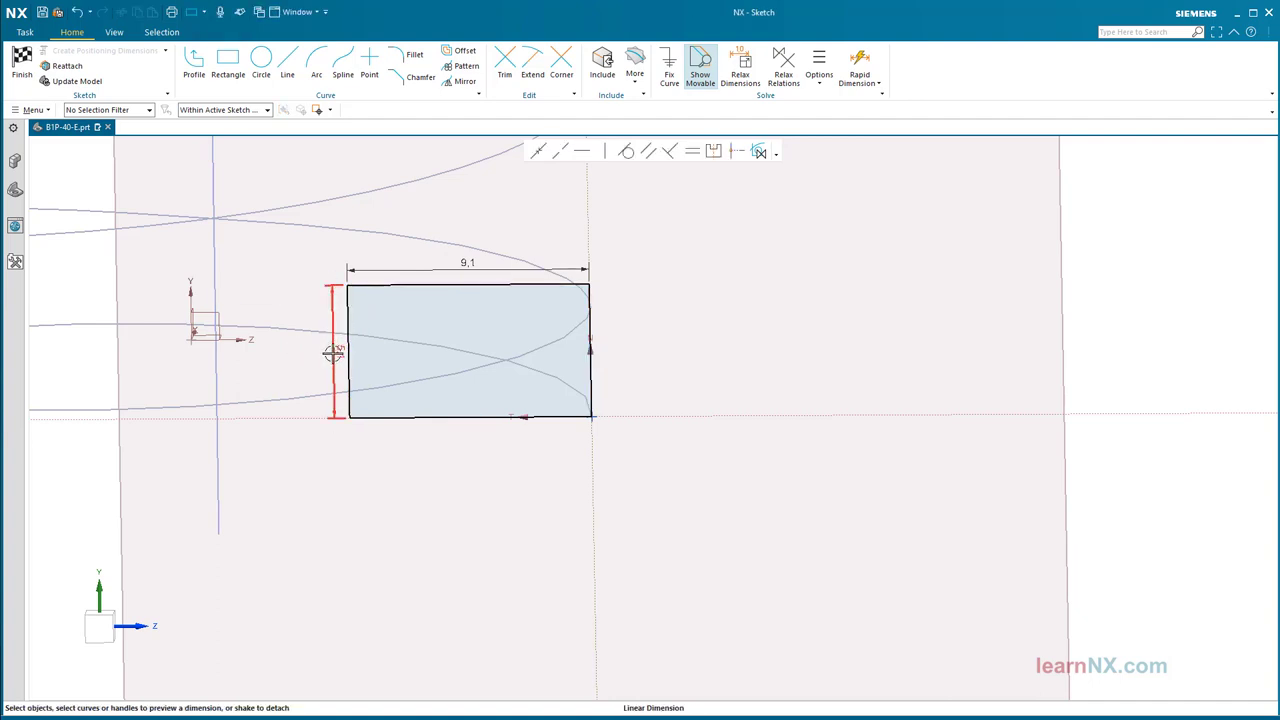
Display the sketch dimensions as expressions with their parameter names.
left_click(462, 264)
right_click(470, 259)
left_click(531, 323)
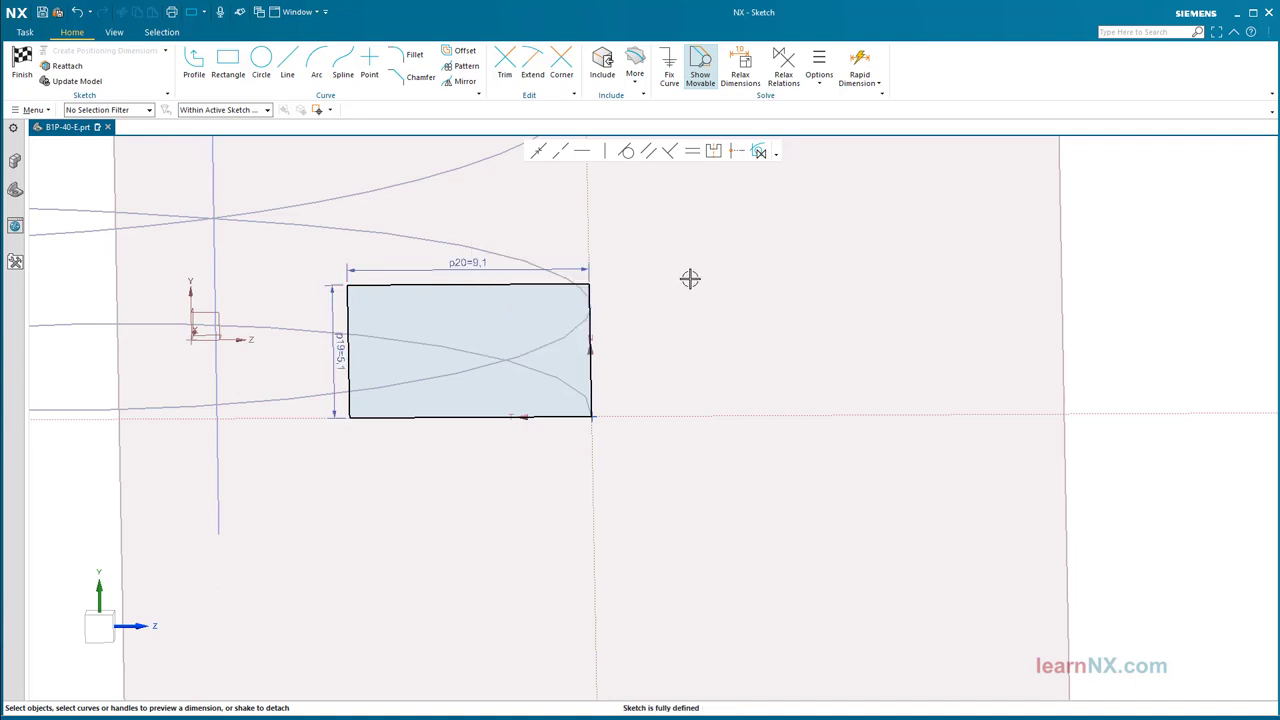
Set the rectangle's horizontal dimension to the expression width.
double_click(476, 261)
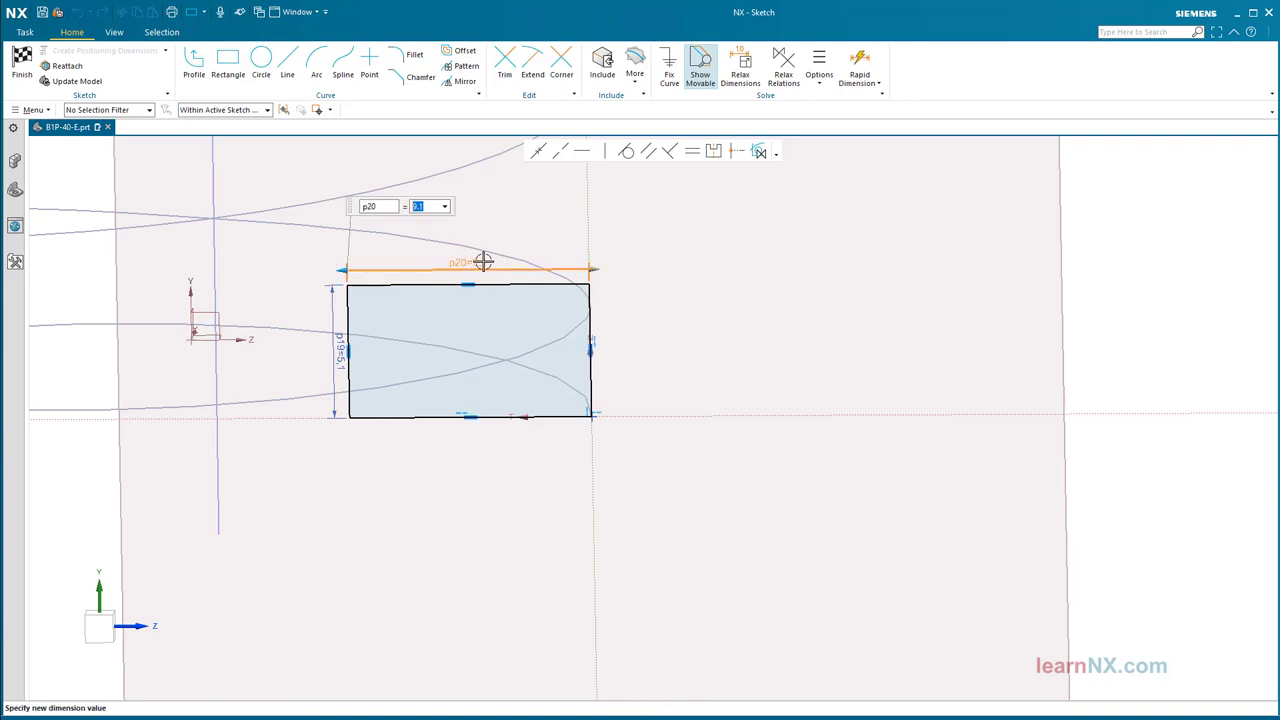
type("width")
key("Return")
left_click(423, 300)
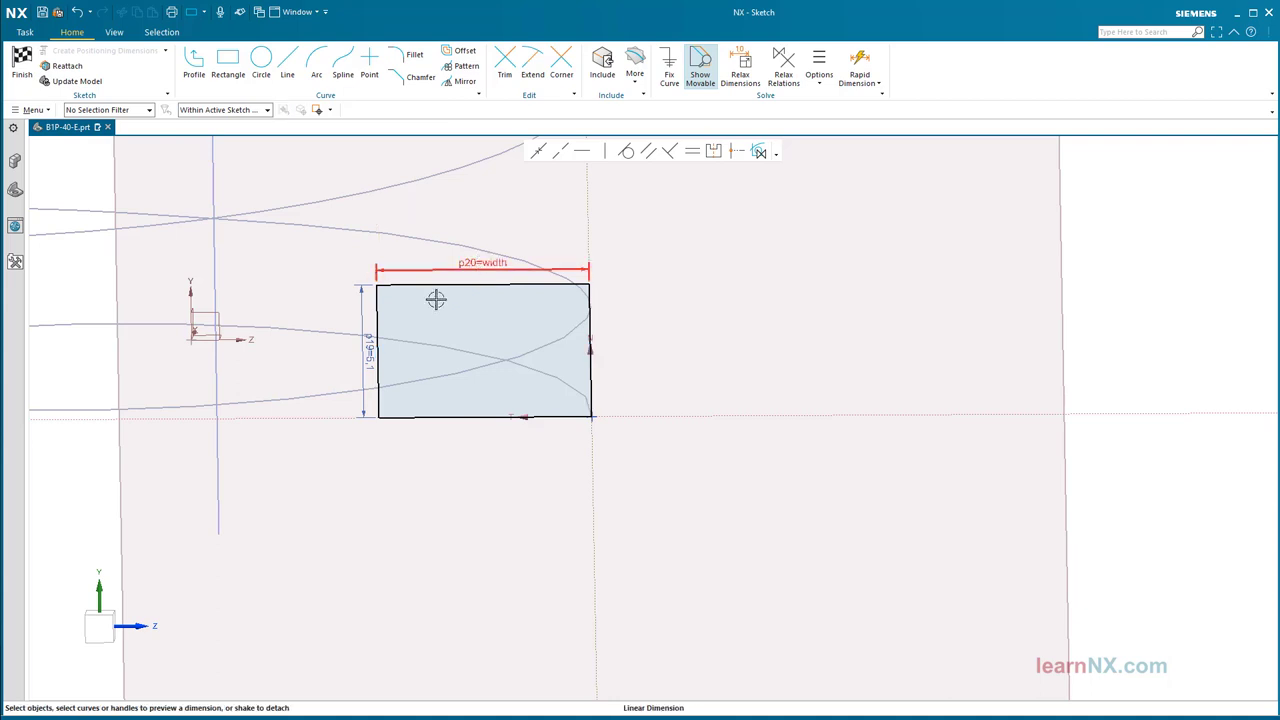
Set the rectangle's vertical dimension to the expression thickness and move both dimensions farther away from the profile.
double_click(365, 343)
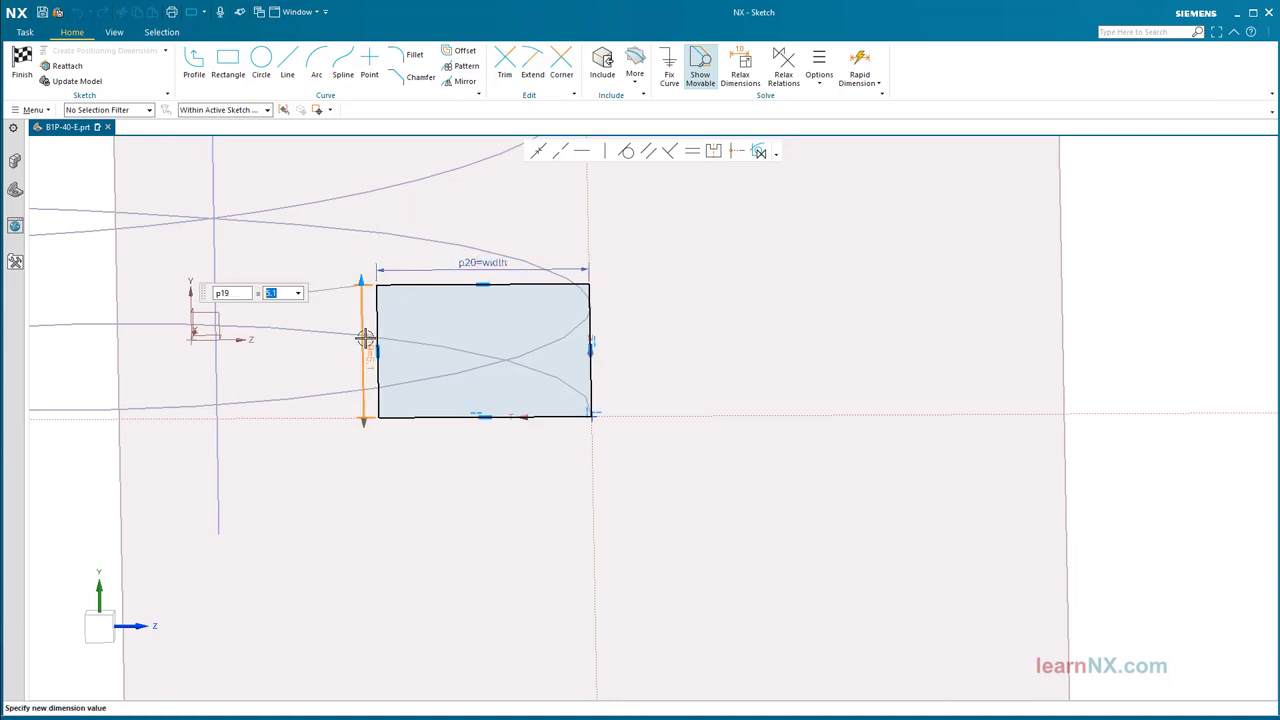
type("thickness")
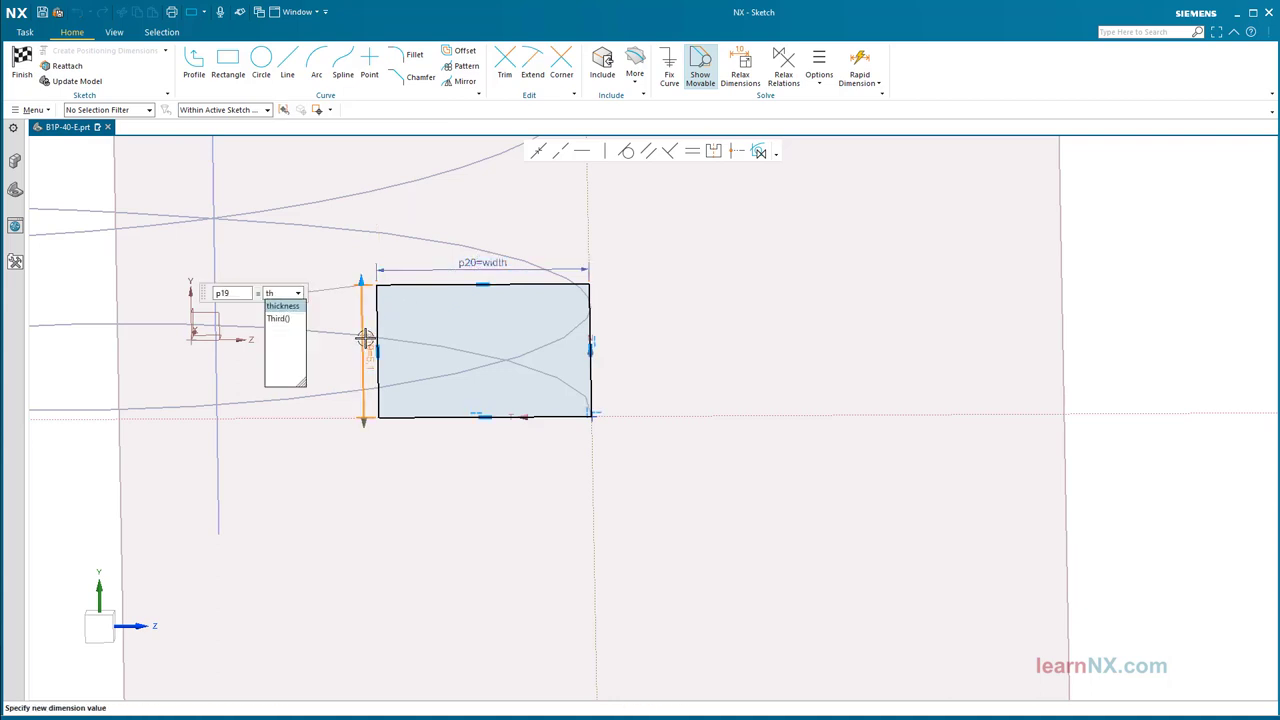
key("Return")
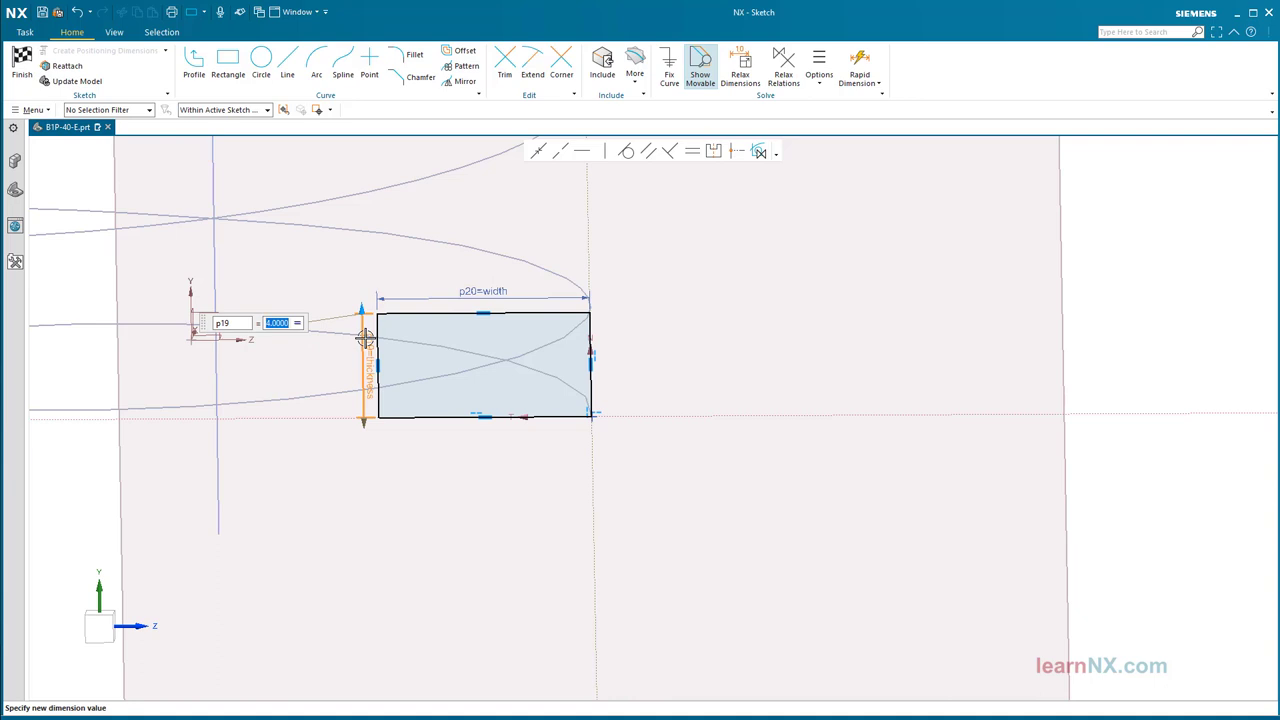
left_click_drag(360, 351, 309, 360)
left_click_drag(469, 291, 466, 274)
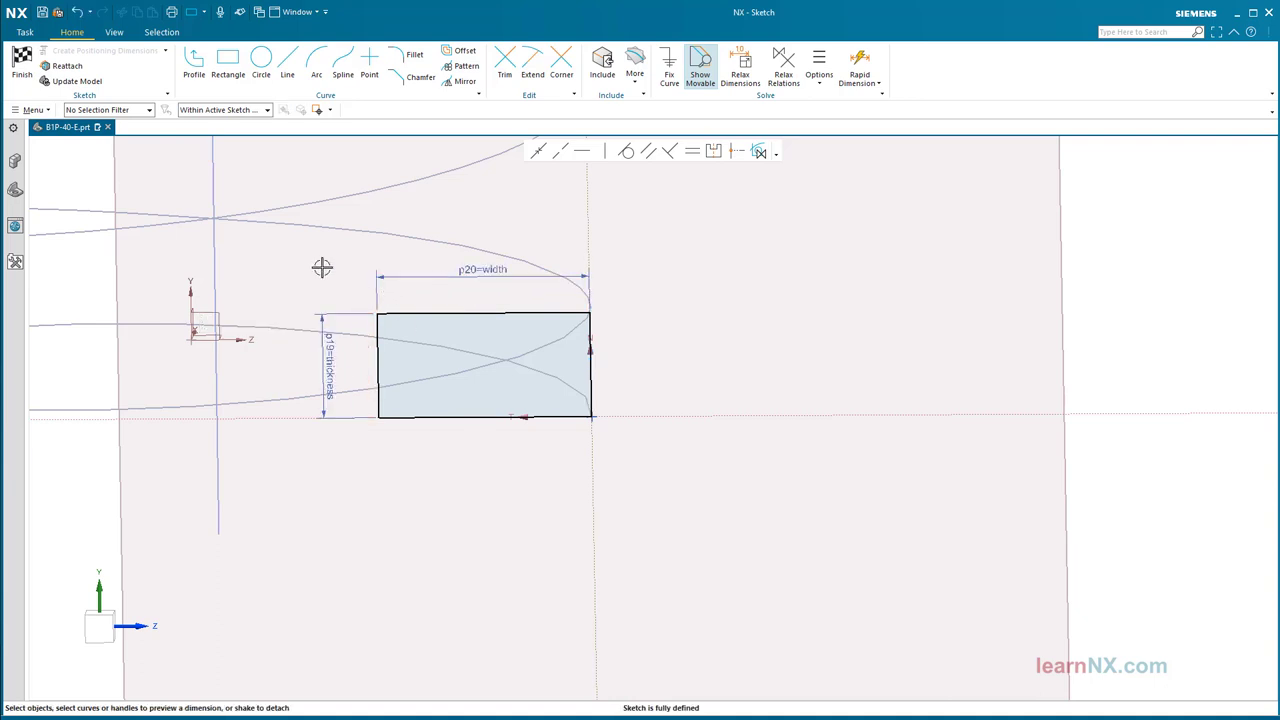
Fillet all four corners of the rectangle with a radius of about 0.5 mm.
left_click(414, 56)
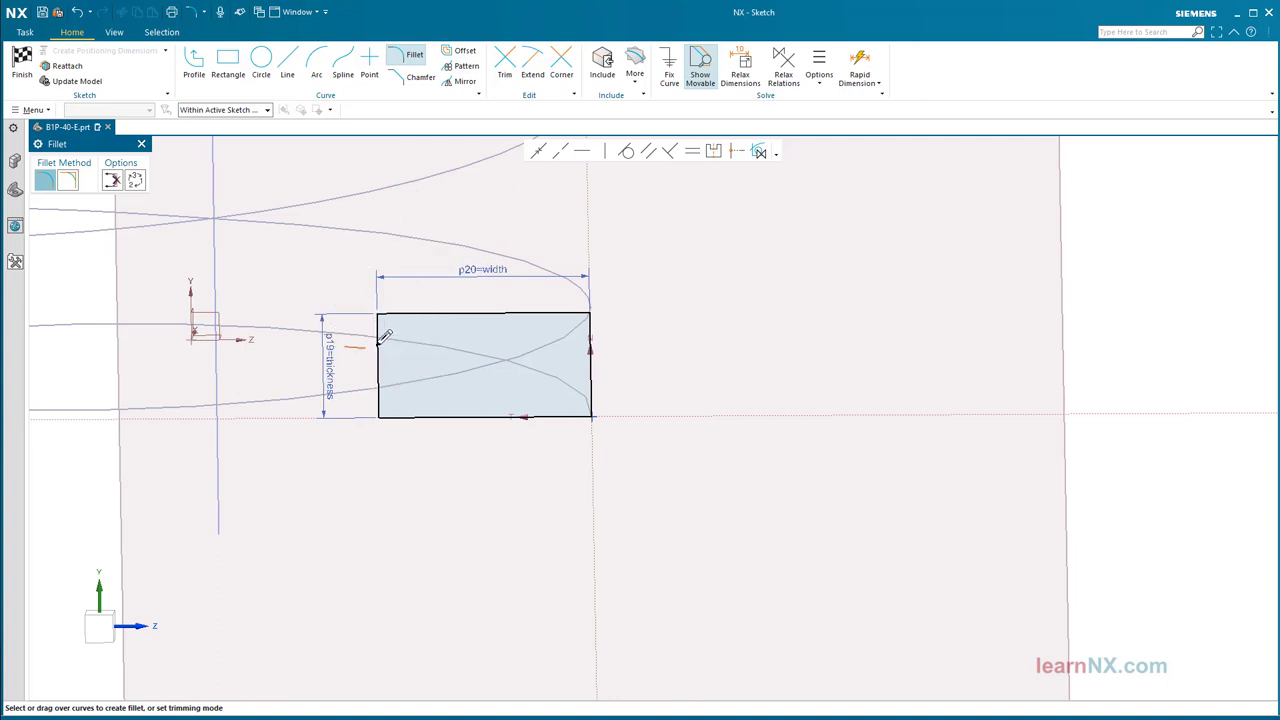
left_click_drag(413, 283, 391, 321)
left_click_drag(350, 385, 430, 457)
mouse_move(561, 279)
left_mouse_down()
mouse_move(588, 351)
mouse_move(540, 460)
mouse_move(493, 497)
left_mouse_up()
key("Escape")
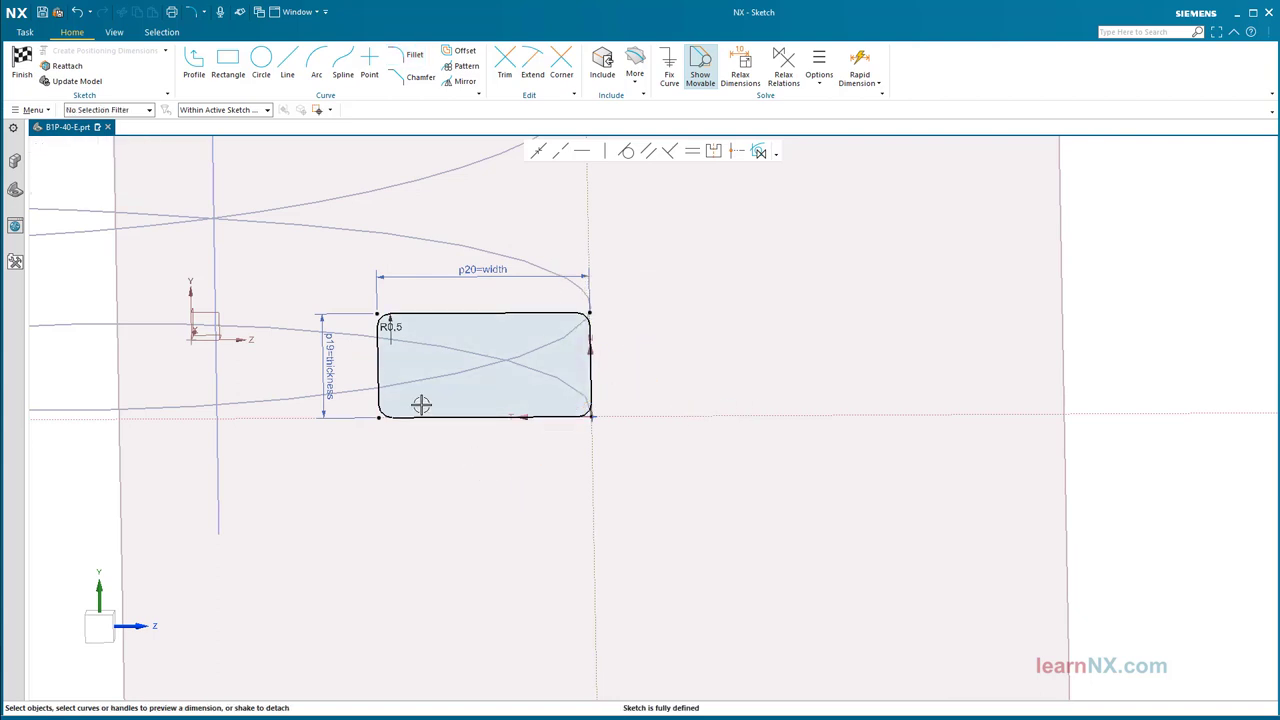
Finish the rounded rectangle sketch and show the whole model in a pictorial view with nothing selected.
left_click(25, 65)
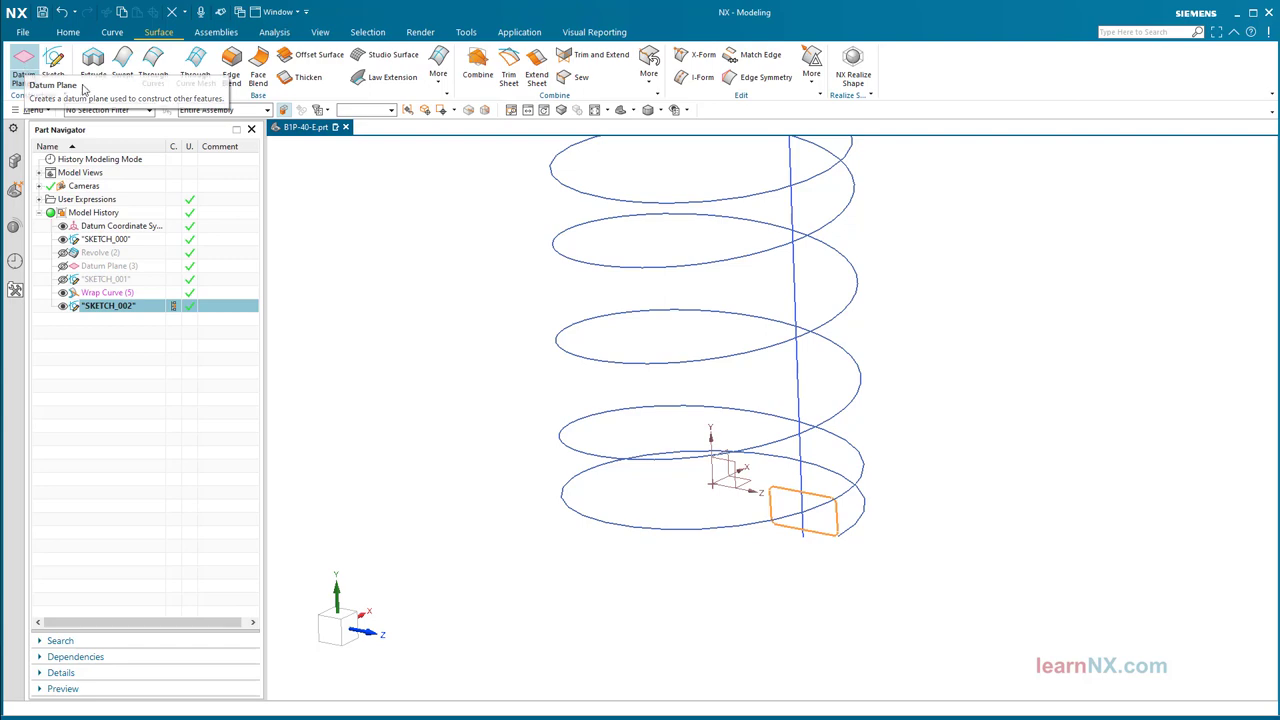
left_click(619, 110)
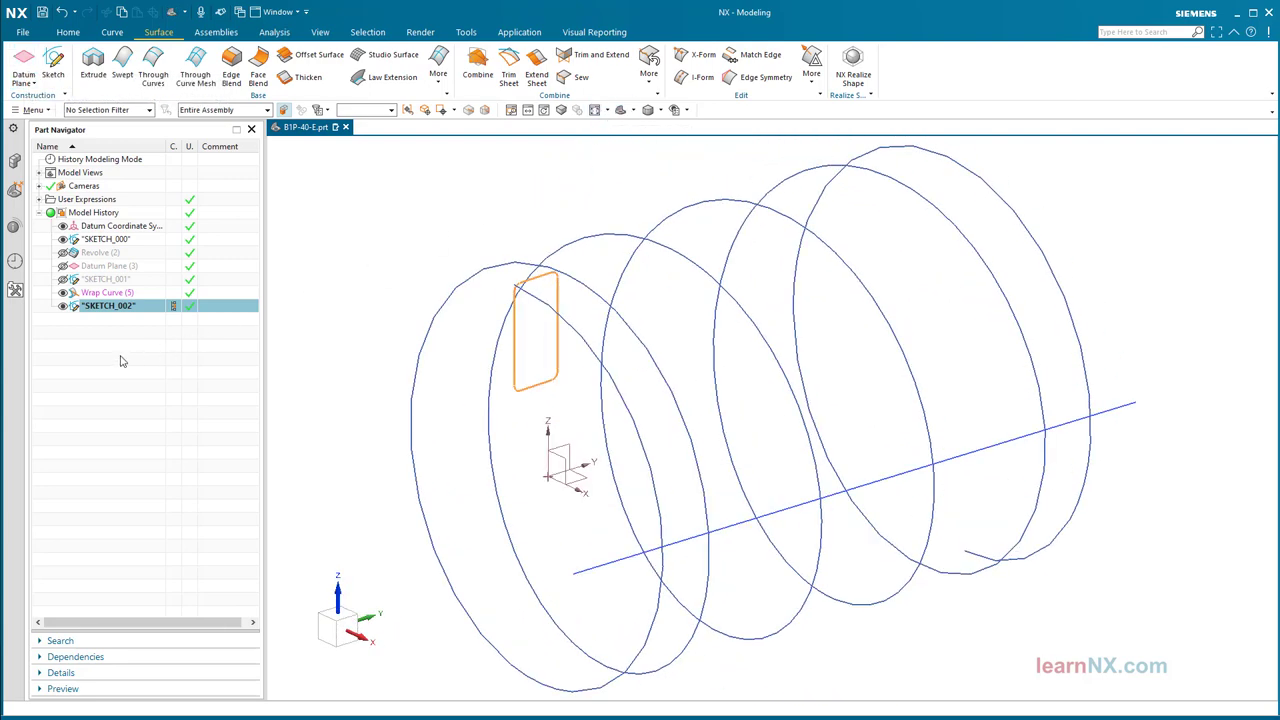
left_click(122, 360)
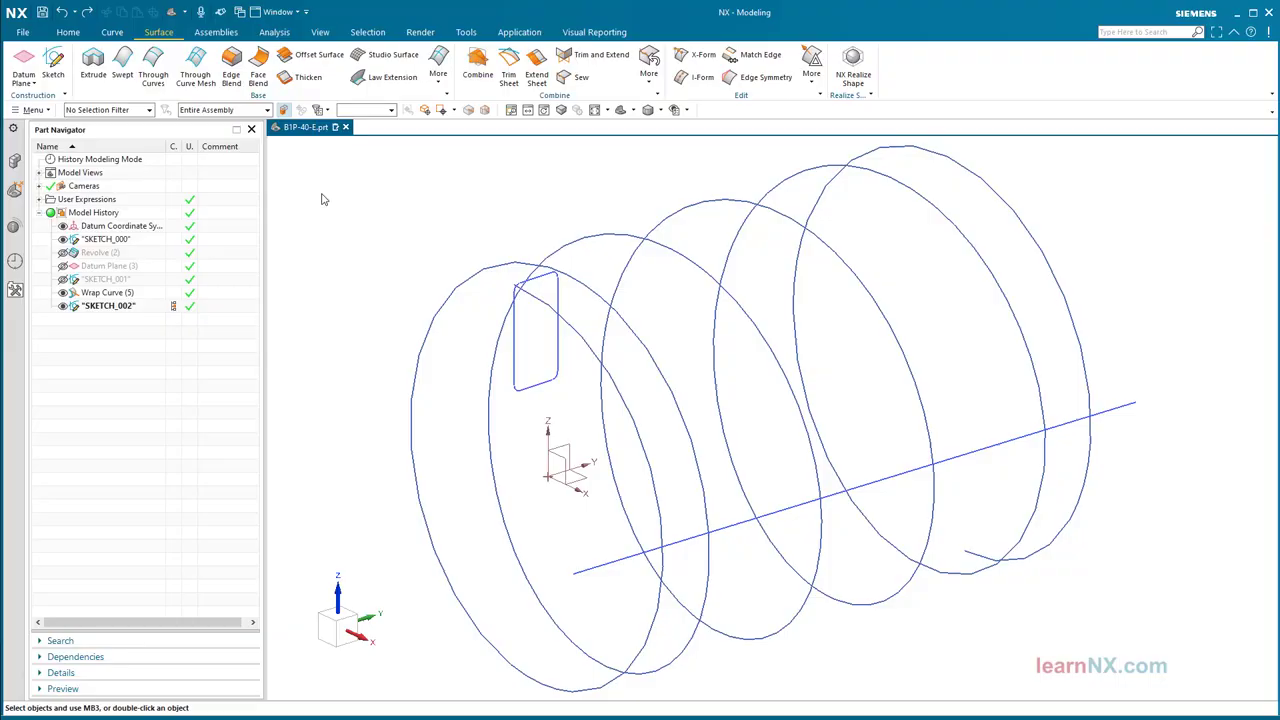
Try to sweep the rounded rectangle along the wrapped helix with Sweep Along Guide, inspect the body and undo the sweep.
left_click(441, 88)
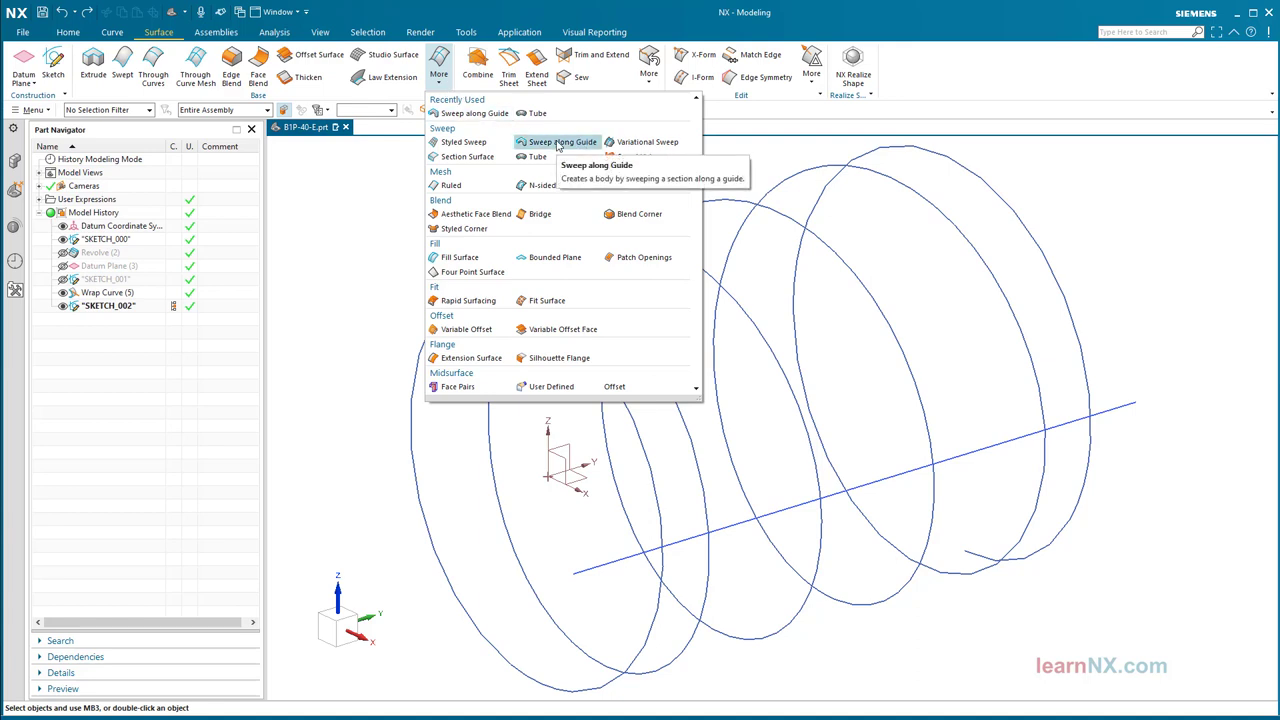
left_click(557, 143)
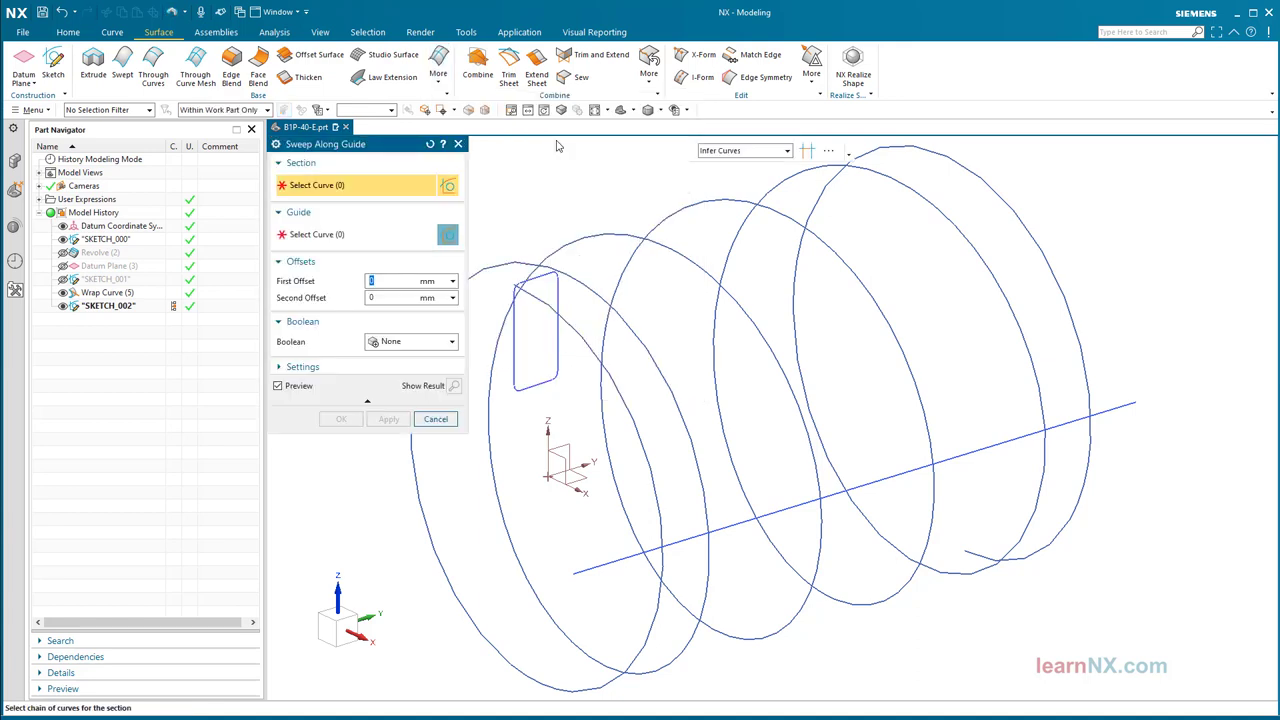
left_click(516, 325)
left_click(352, 236)
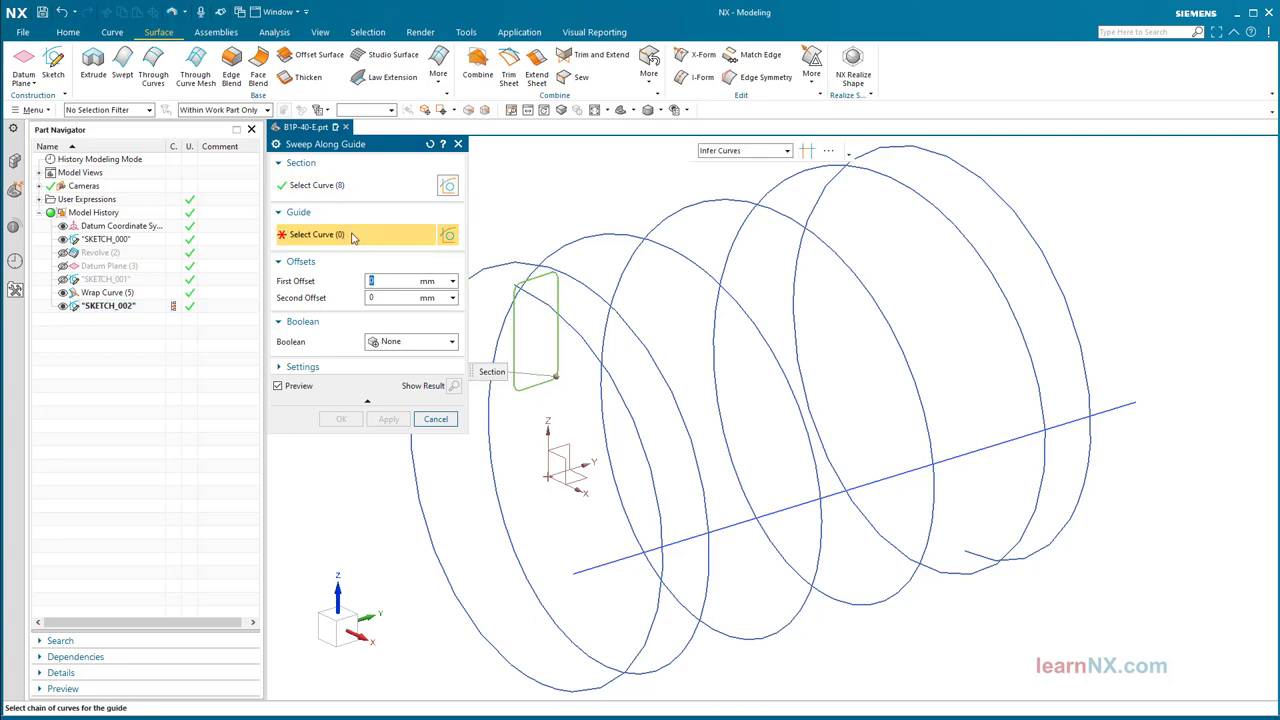
left_click(537, 287)
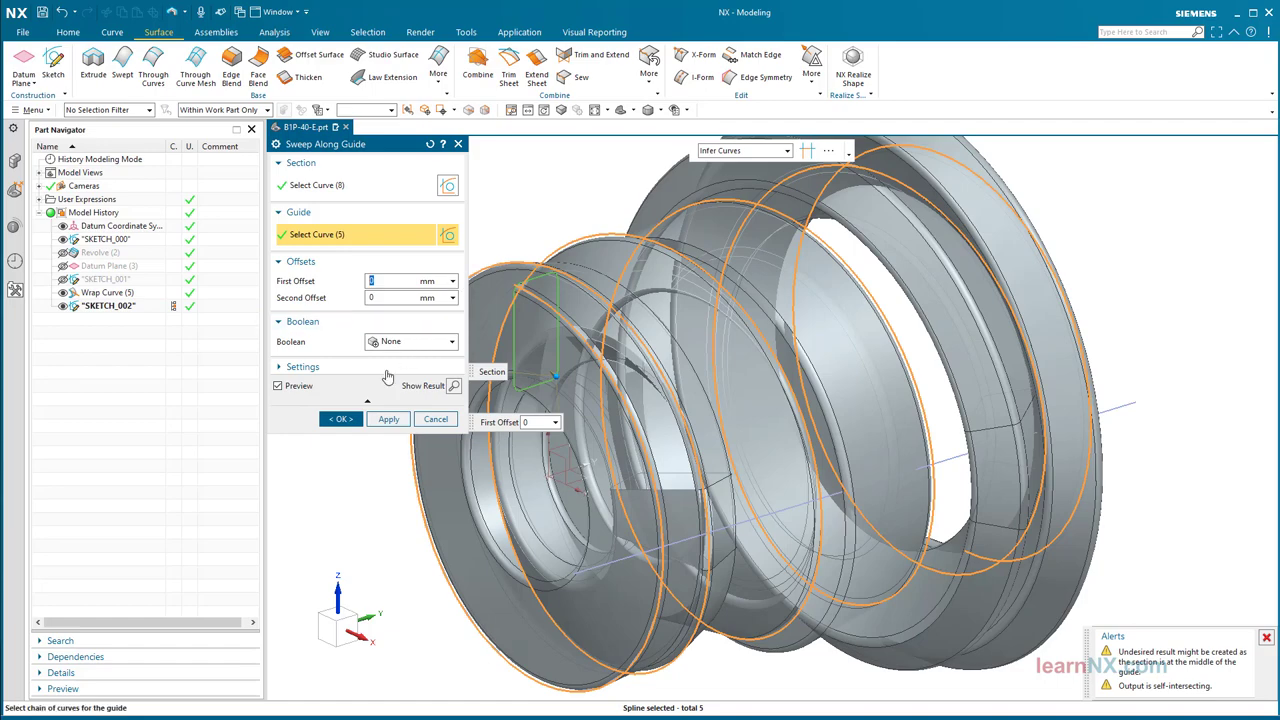
left_click(343, 419)
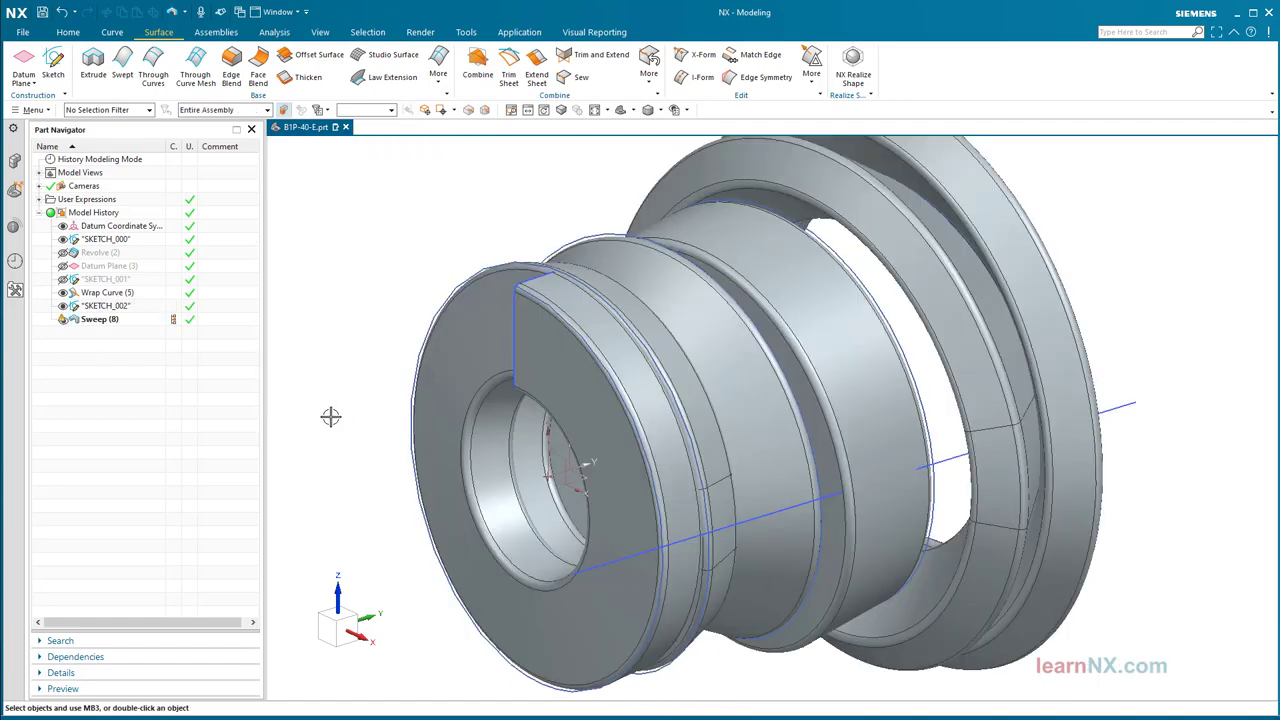
middle_click_drag(331, 416, 329, 411)
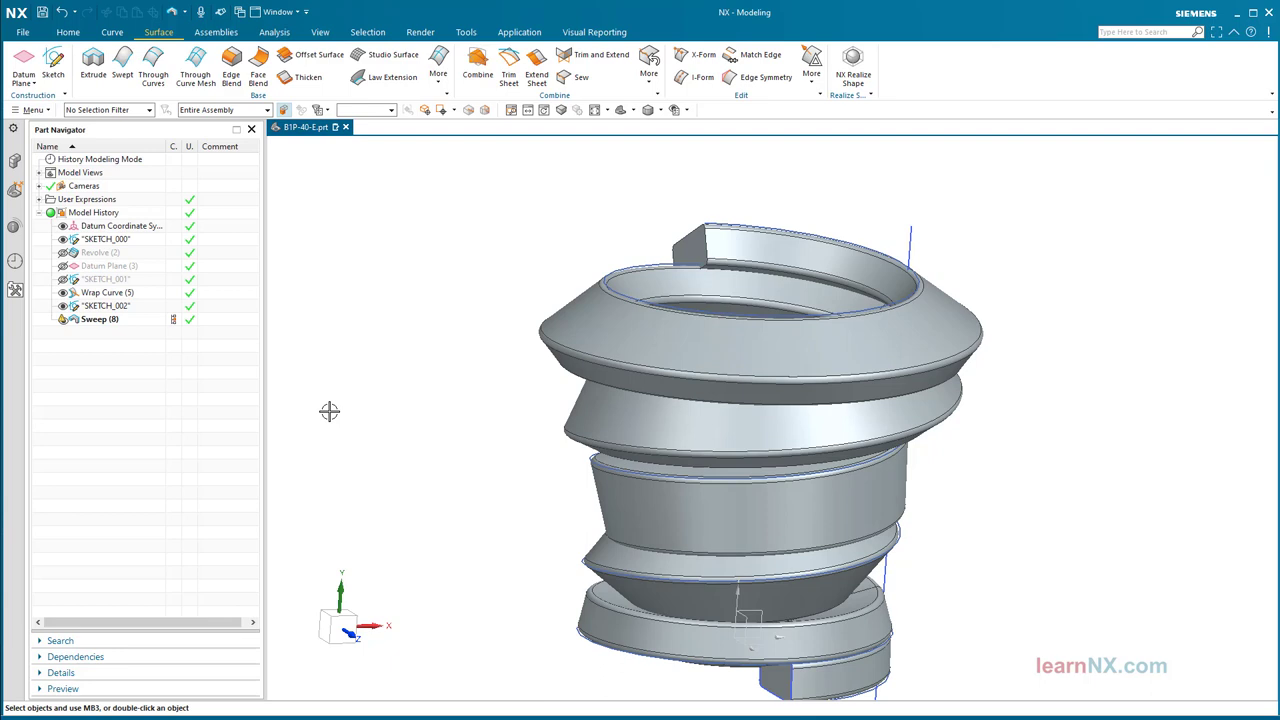
left_click(62, 12)
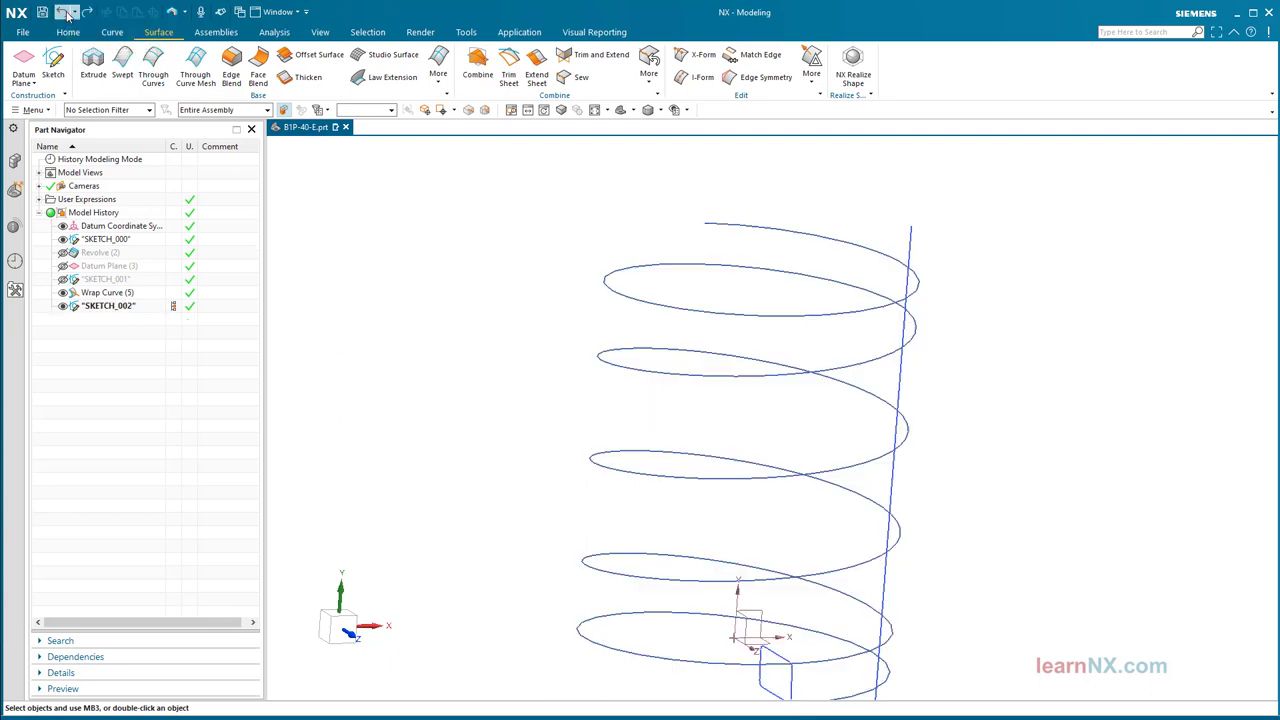
Start a Swept feature with the rounded rectangle as section and the wrapped helix as guide.
left_click(621, 111)
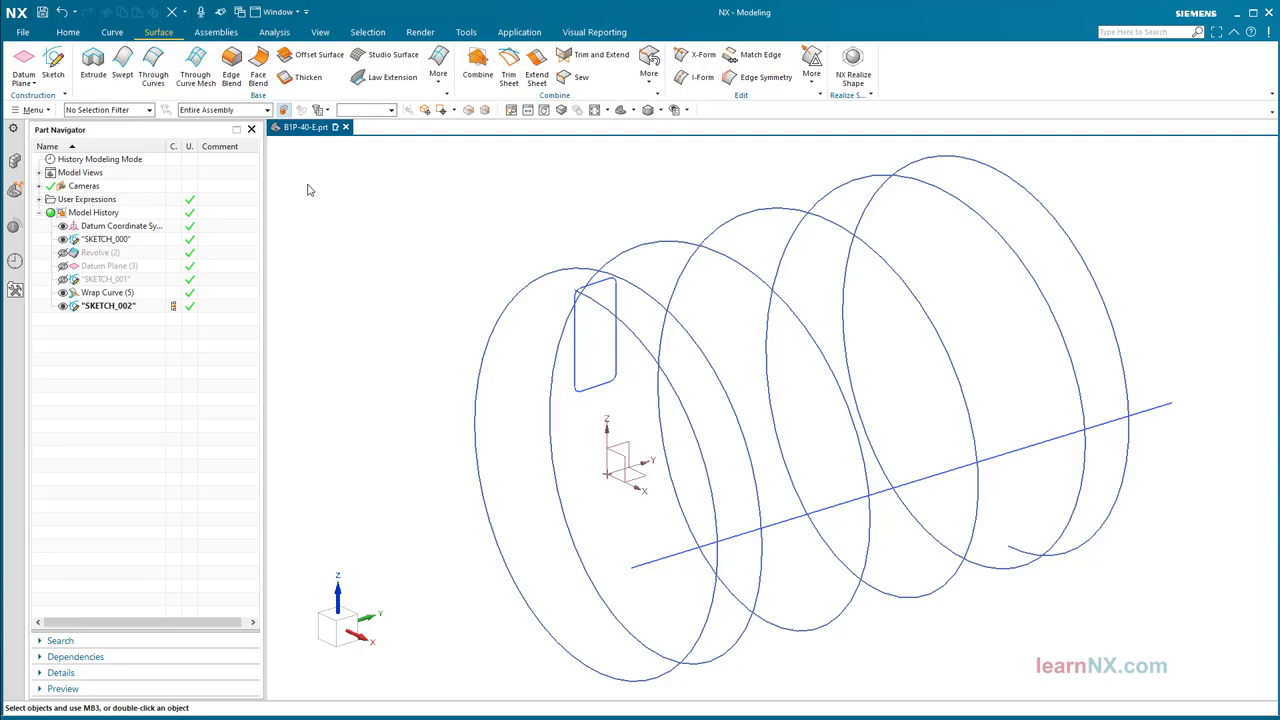
left_click(120, 60)
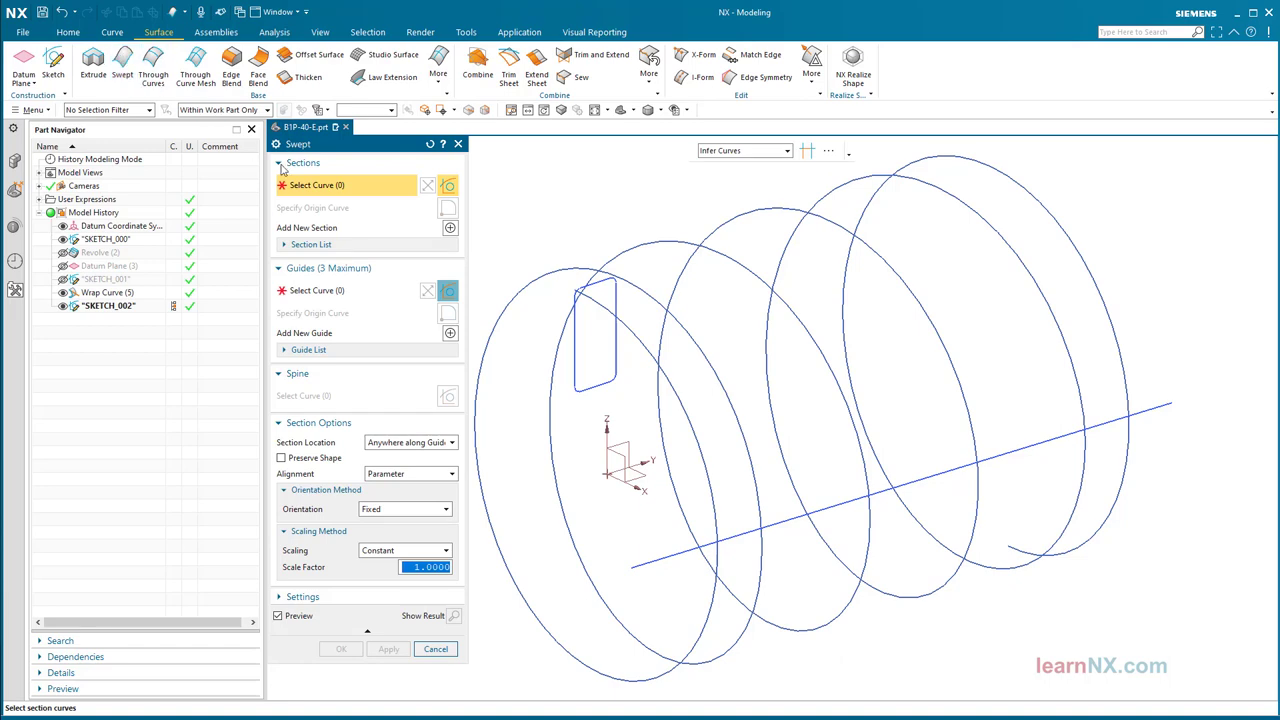
left_click(576, 365)
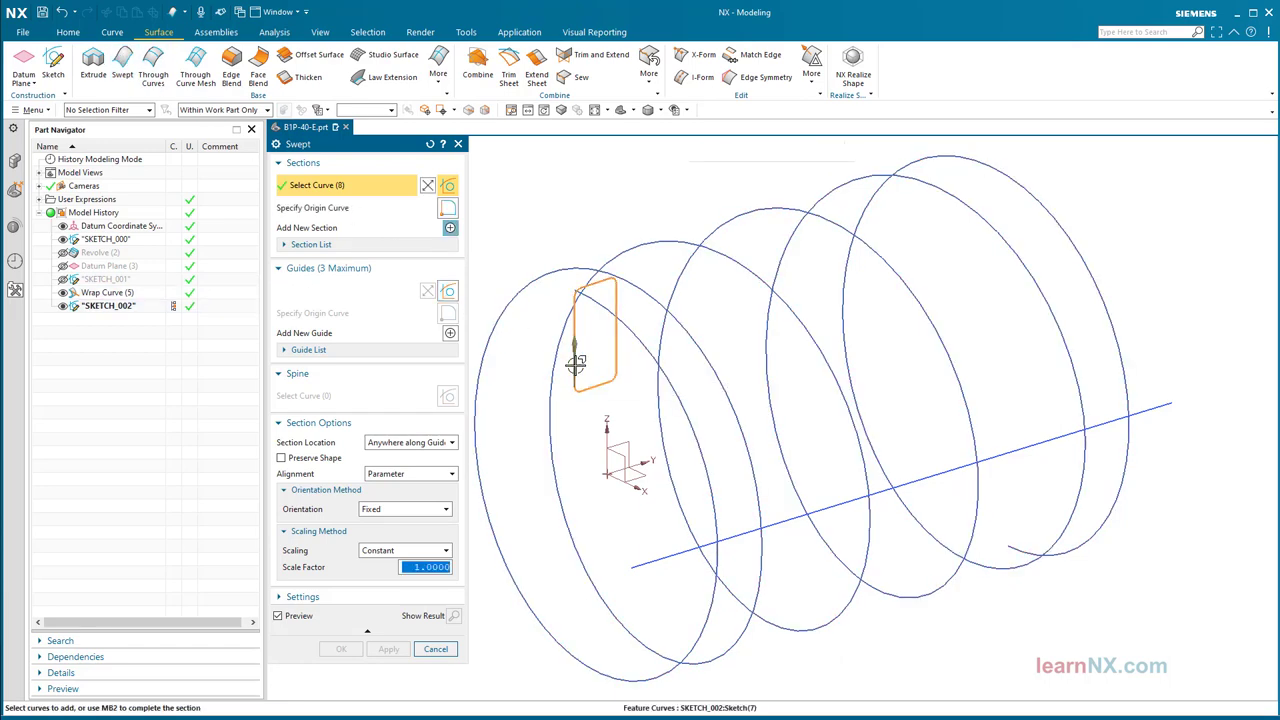
left_click(370, 297)
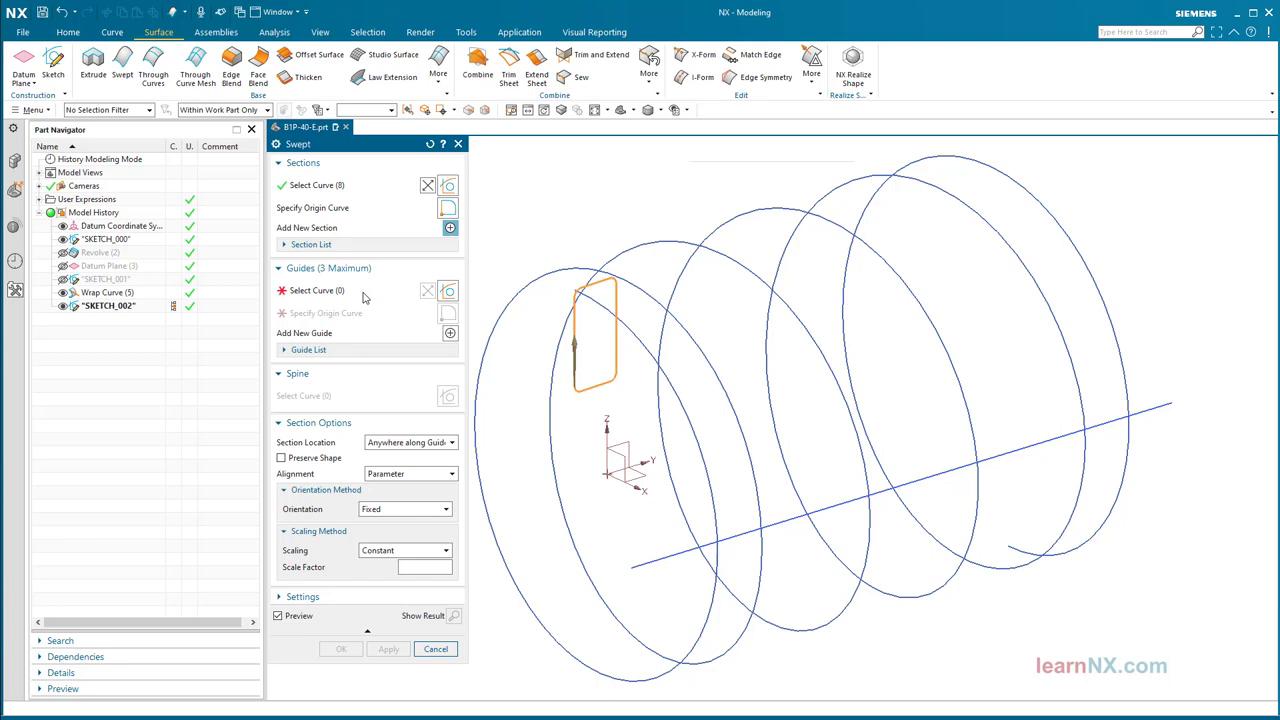
left_click(648, 340)
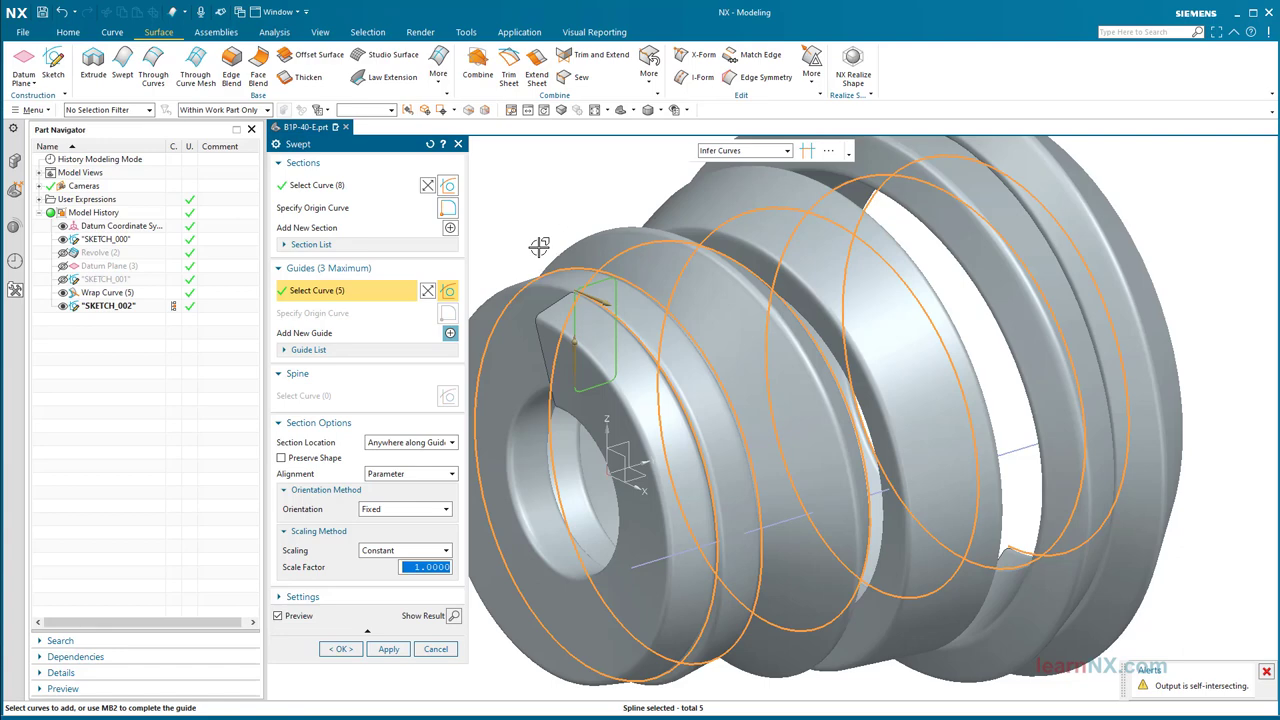
Set the sweep's orientation to Vector Direction along the Y axis of the datum coordinate system.
left_click(428, 511)
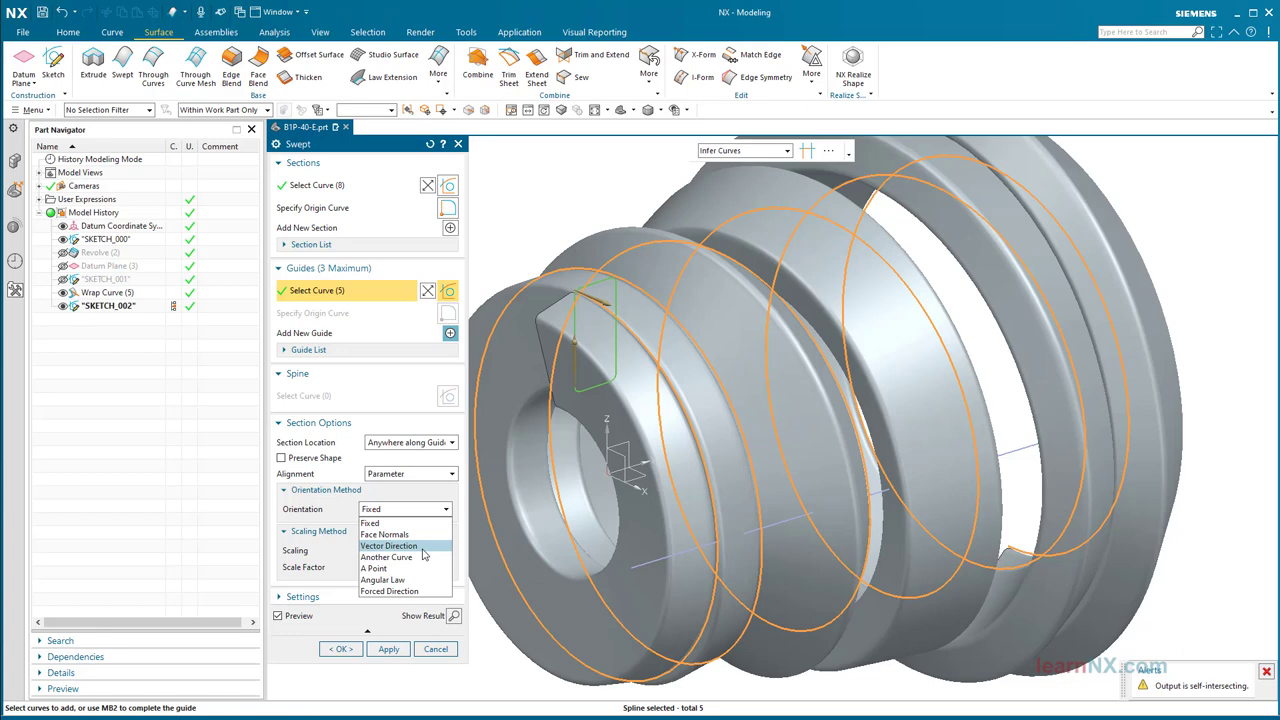
left_click(400, 546)
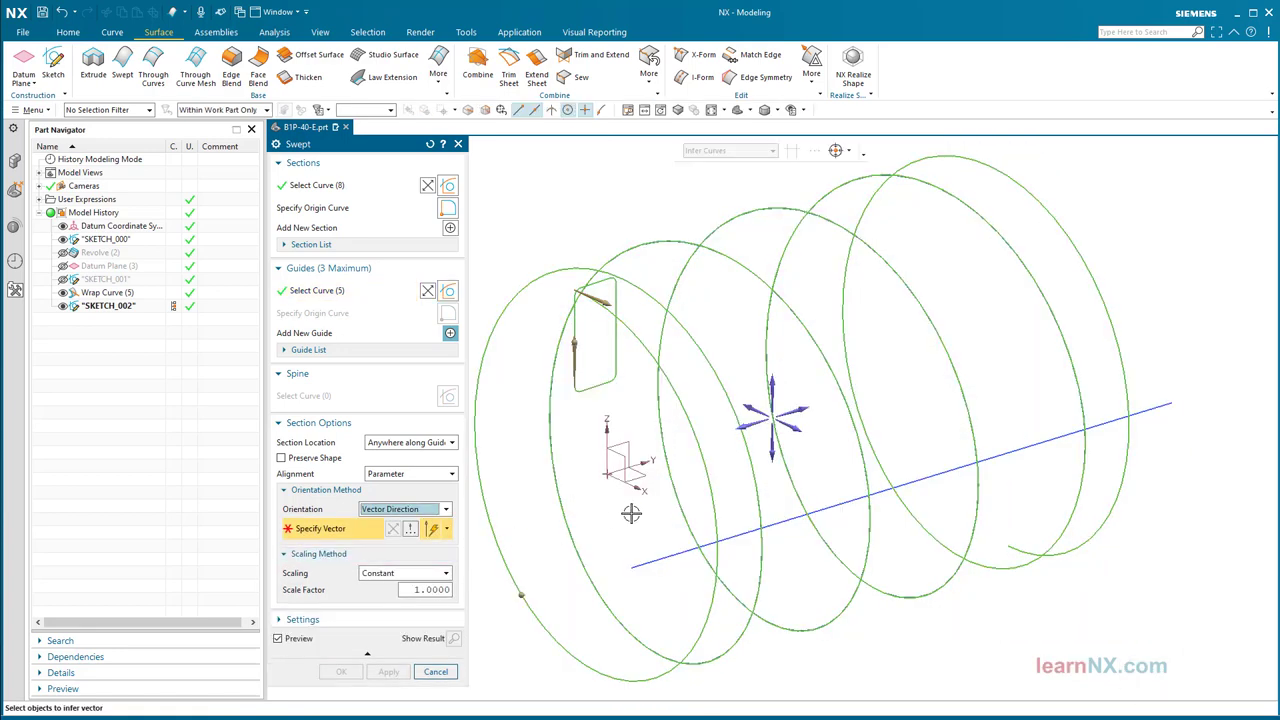
left_click(649, 462)
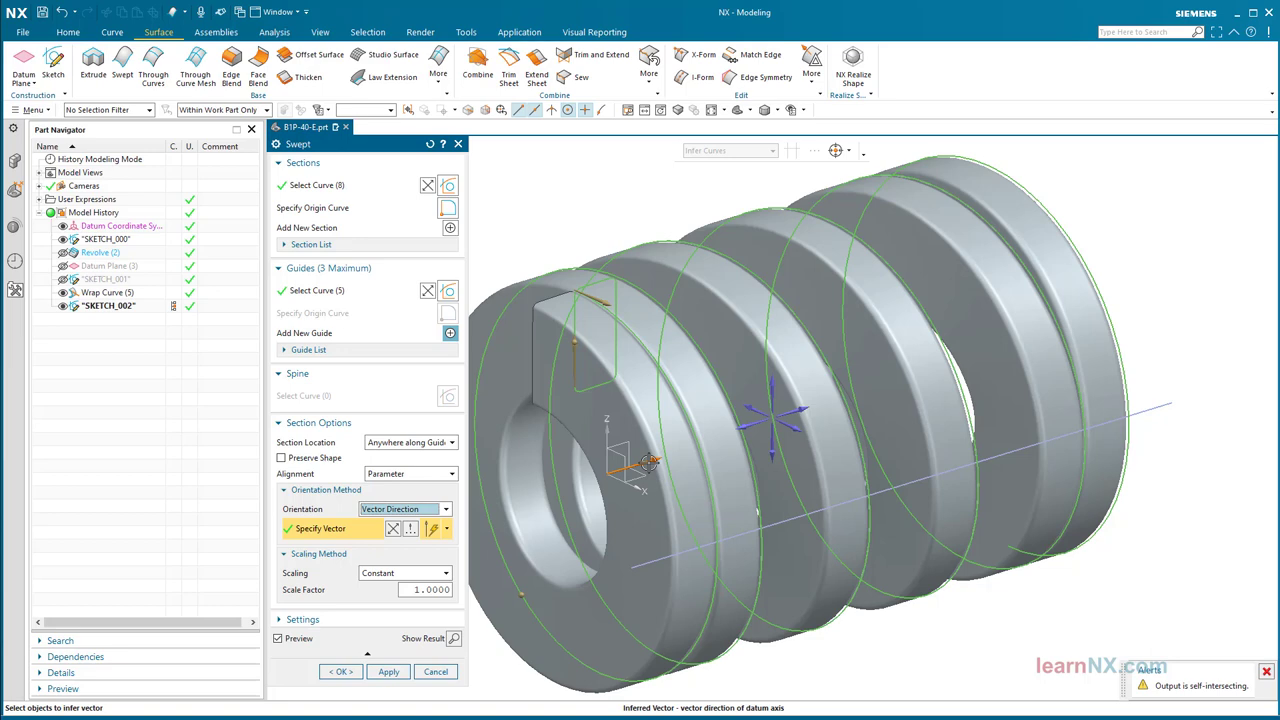
Set the section location to Ends of Guides, enable Preserve Shape and create the swept body.
left_click(453, 443)
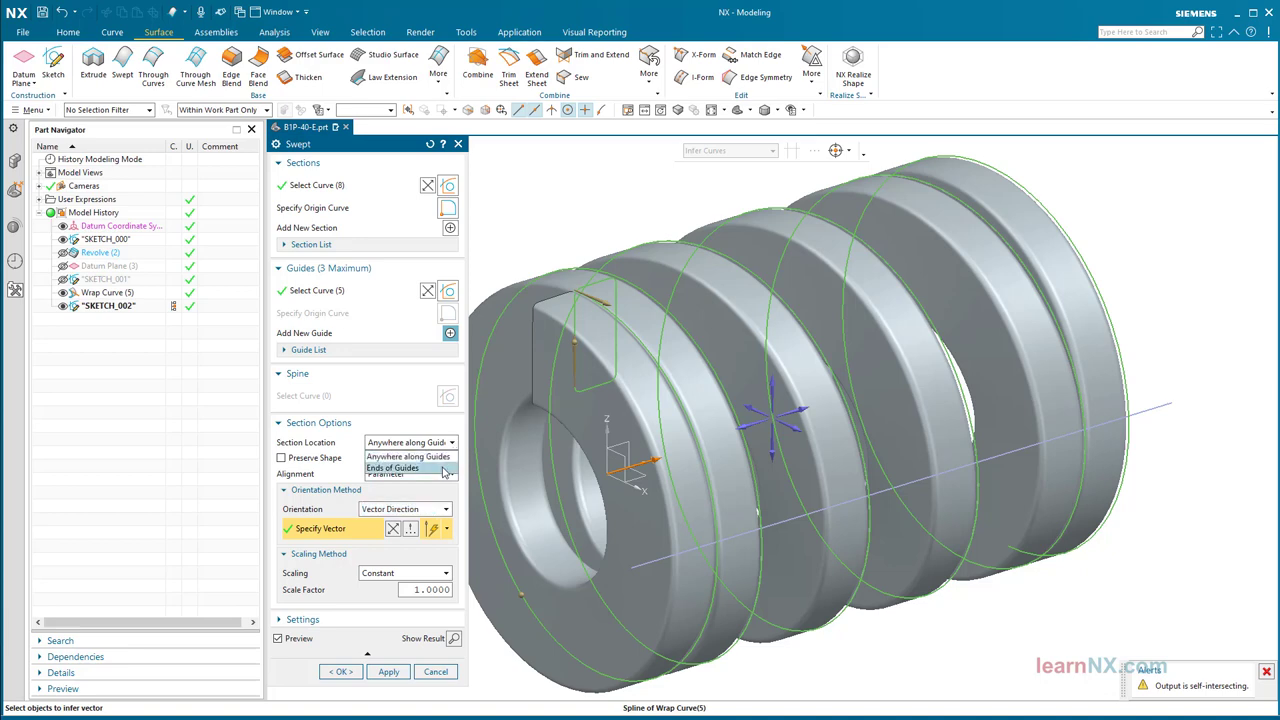
left_click(443, 468)
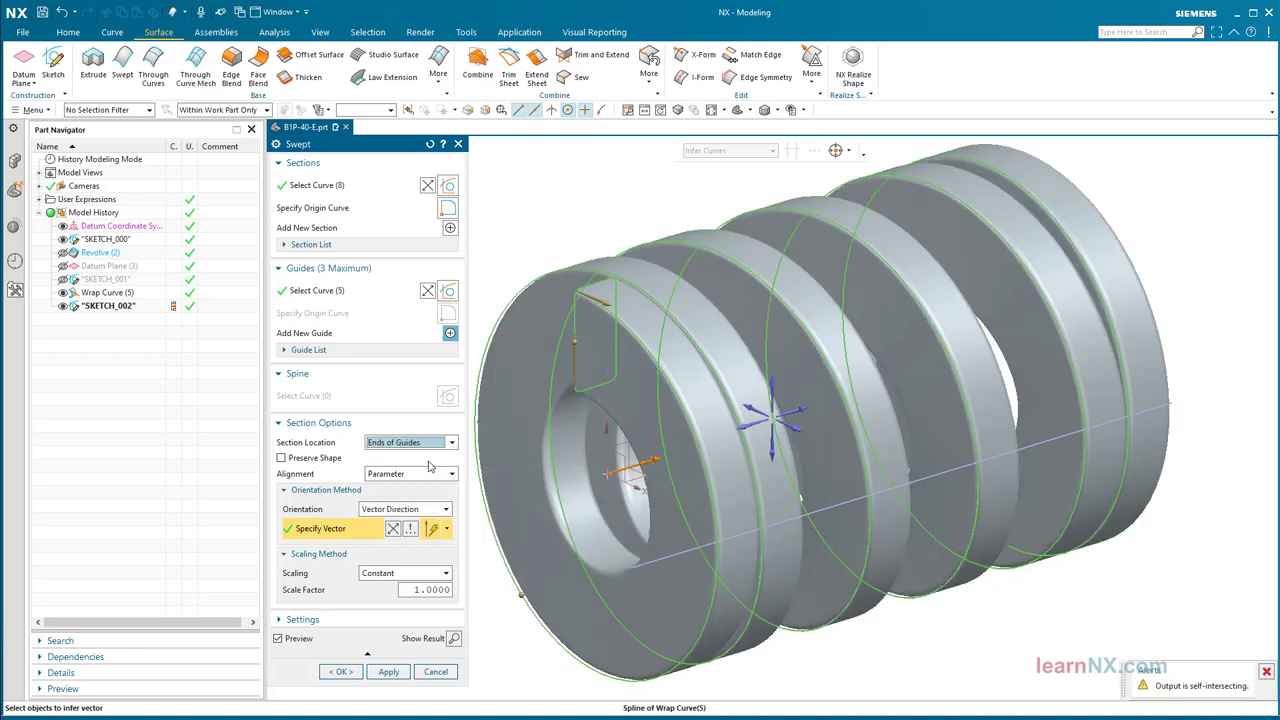
left_click(281, 458)
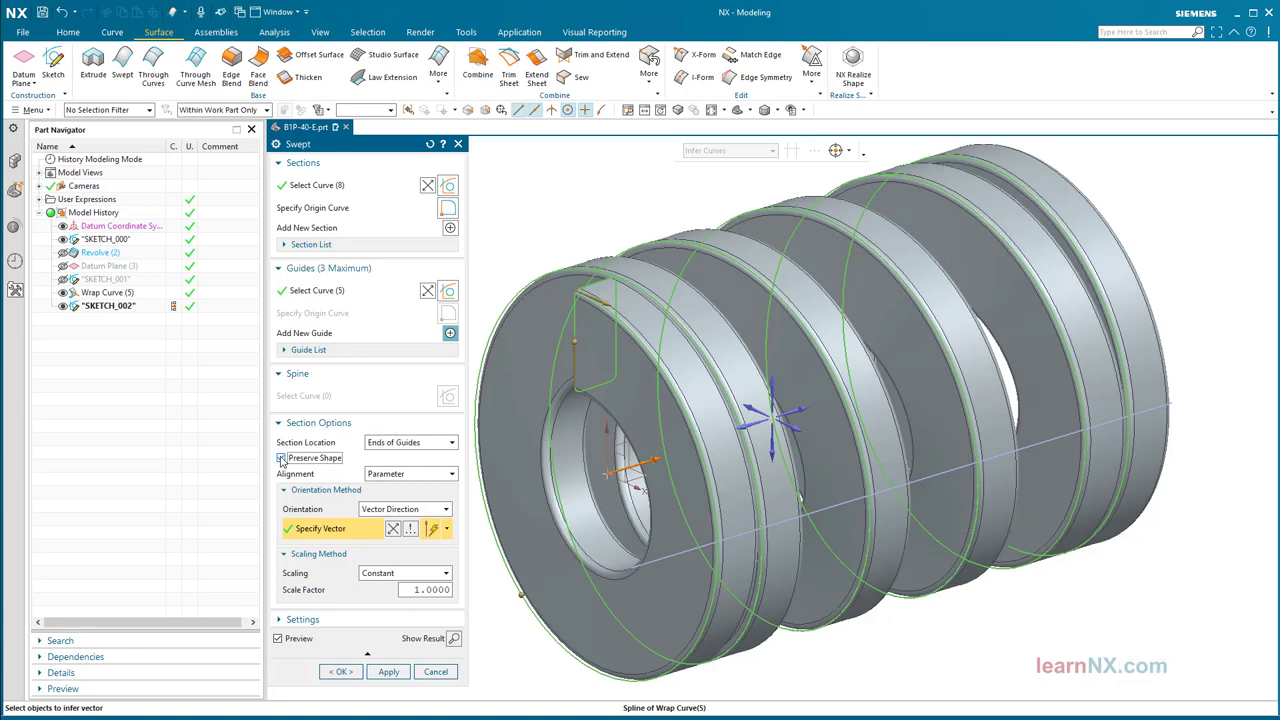
left_click(341, 672)
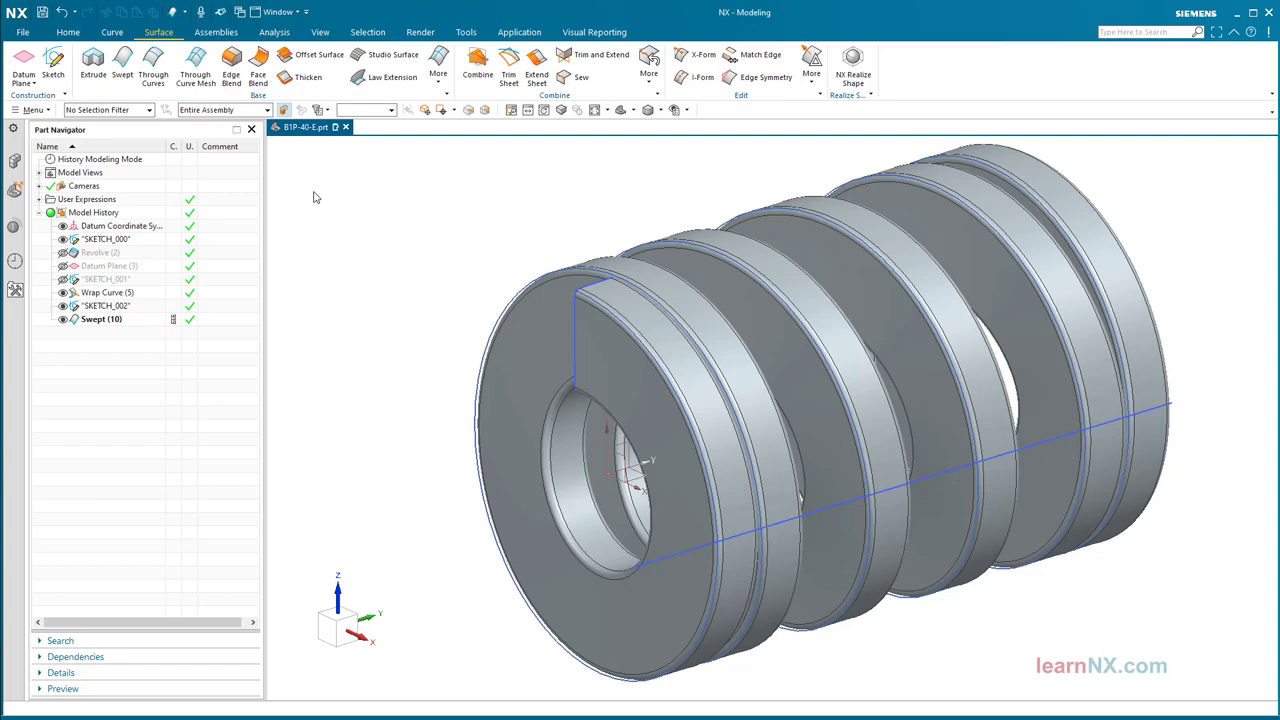
Trim the swept body with the datum coordinate system's XZ plane, reversing the direction to keep the coils above it.
left_click(68, 32)
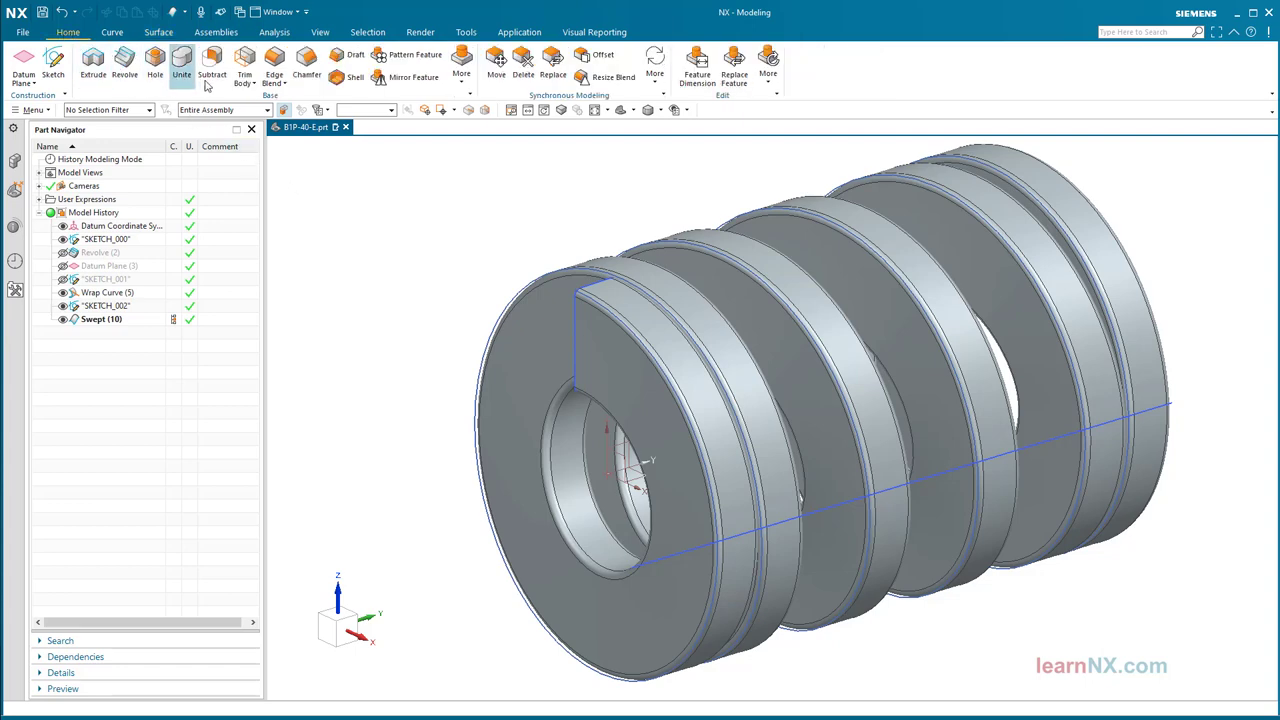
left_click(246, 80)
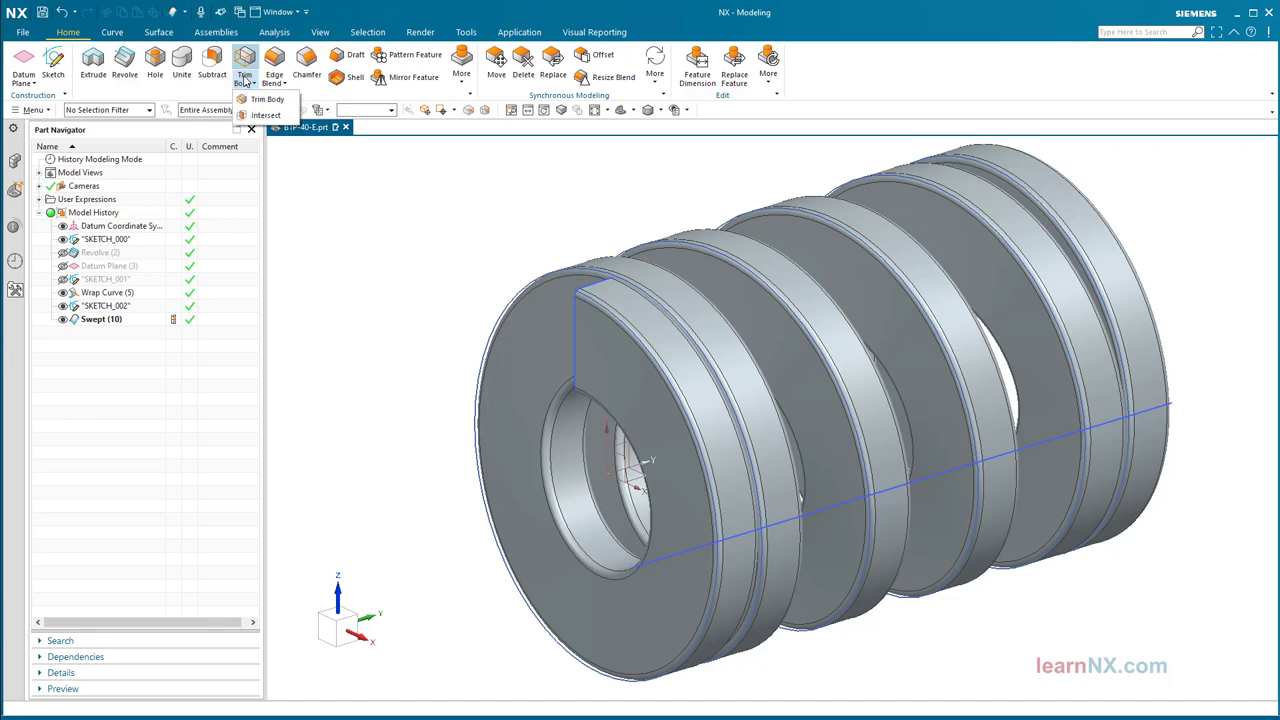
left_click(248, 58)
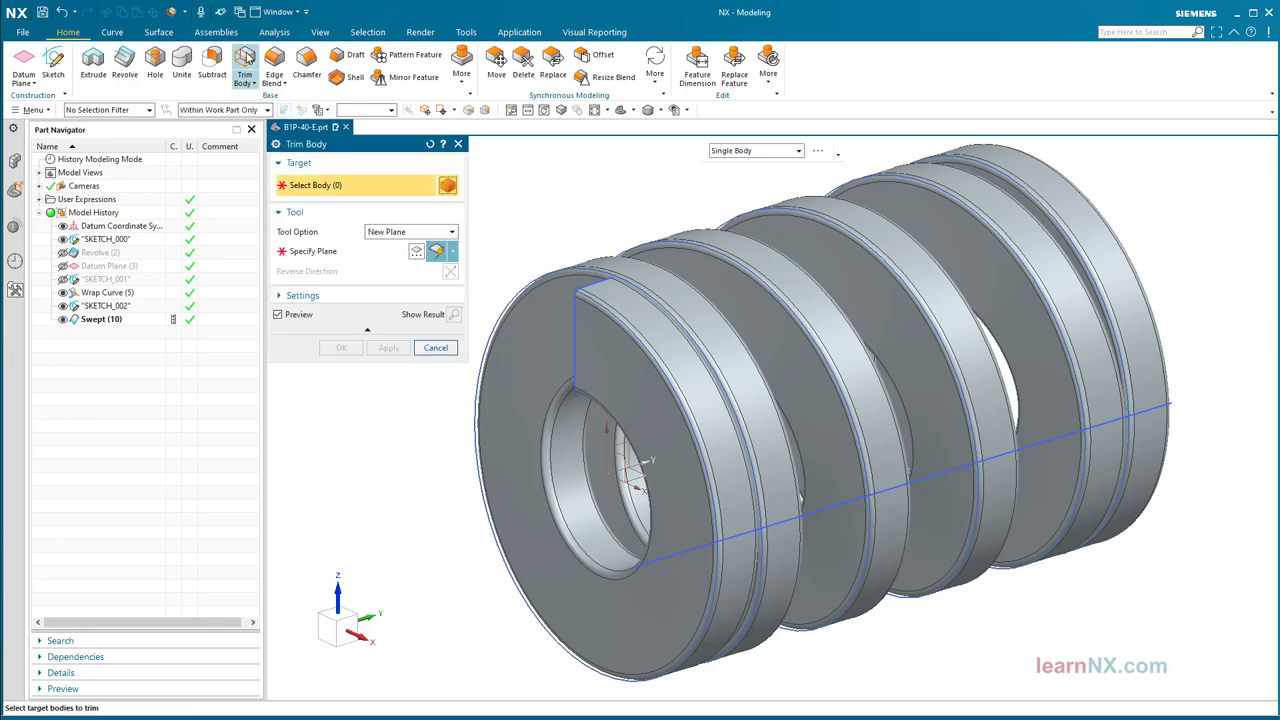
left_click(649, 309)
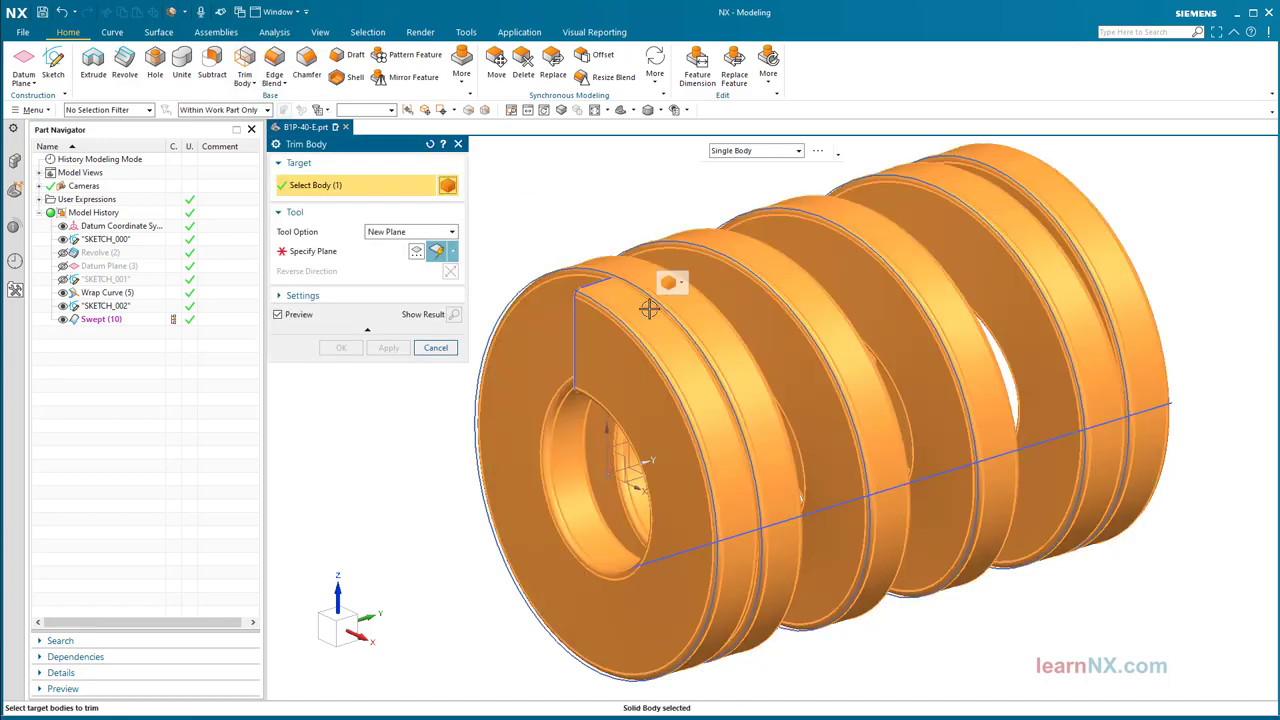
left_click(405, 232)
left_click(398, 246)
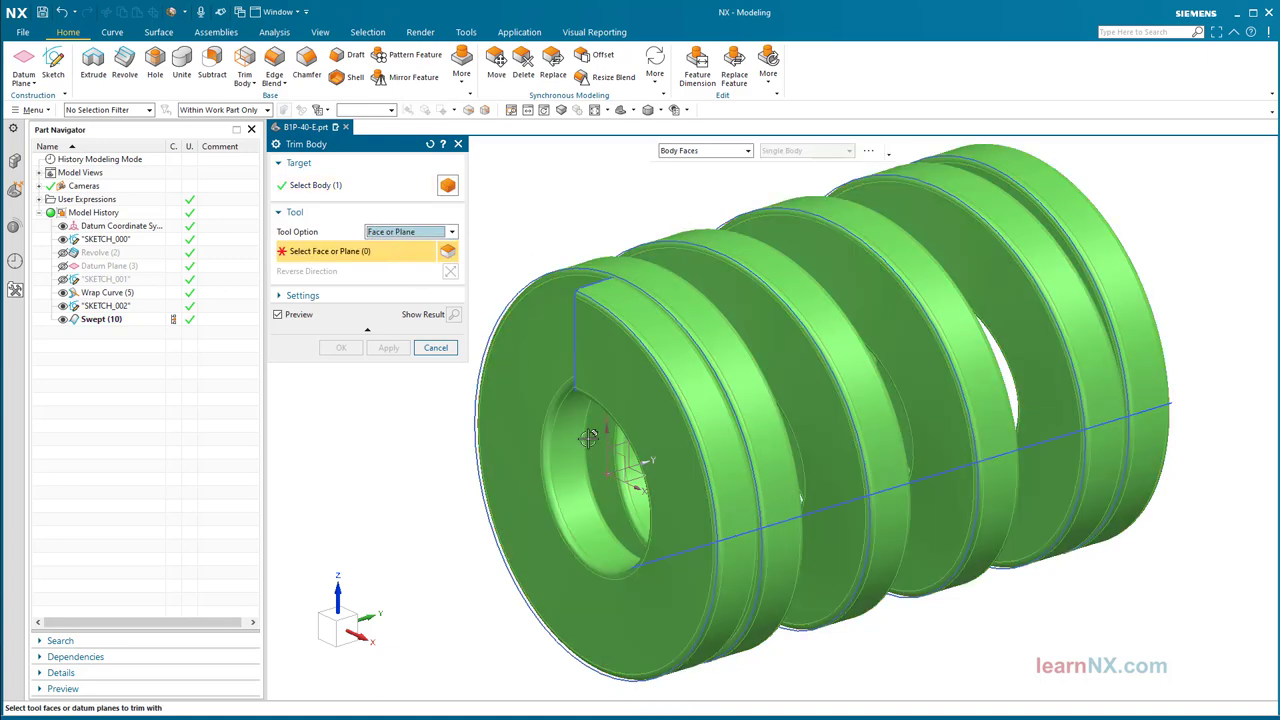
left_click(610, 452)
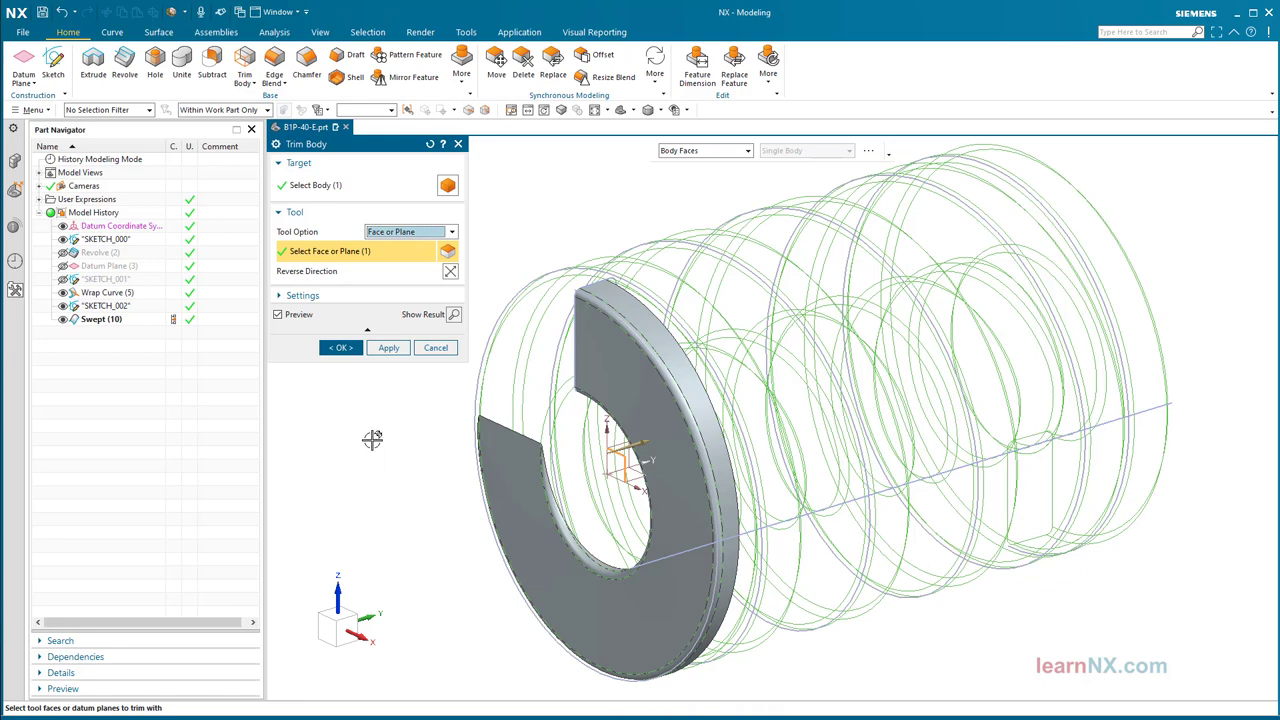
left_click(450, 272)
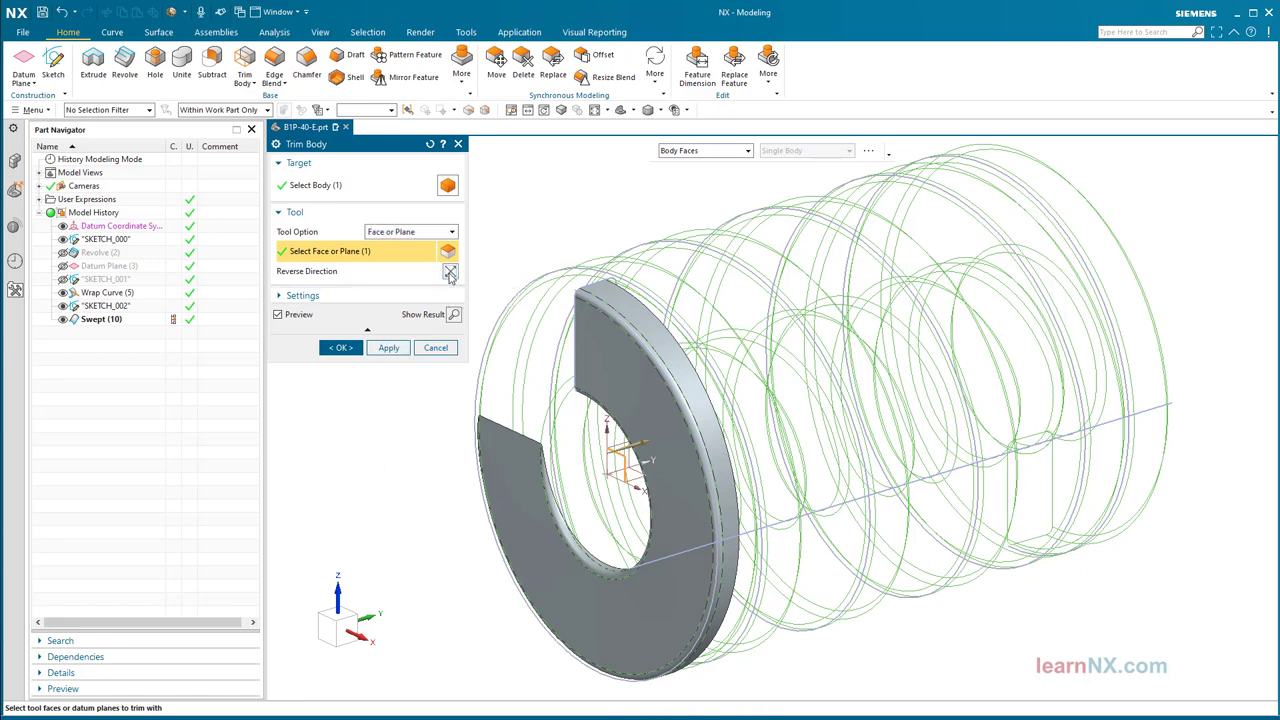
left_click(341, 347)
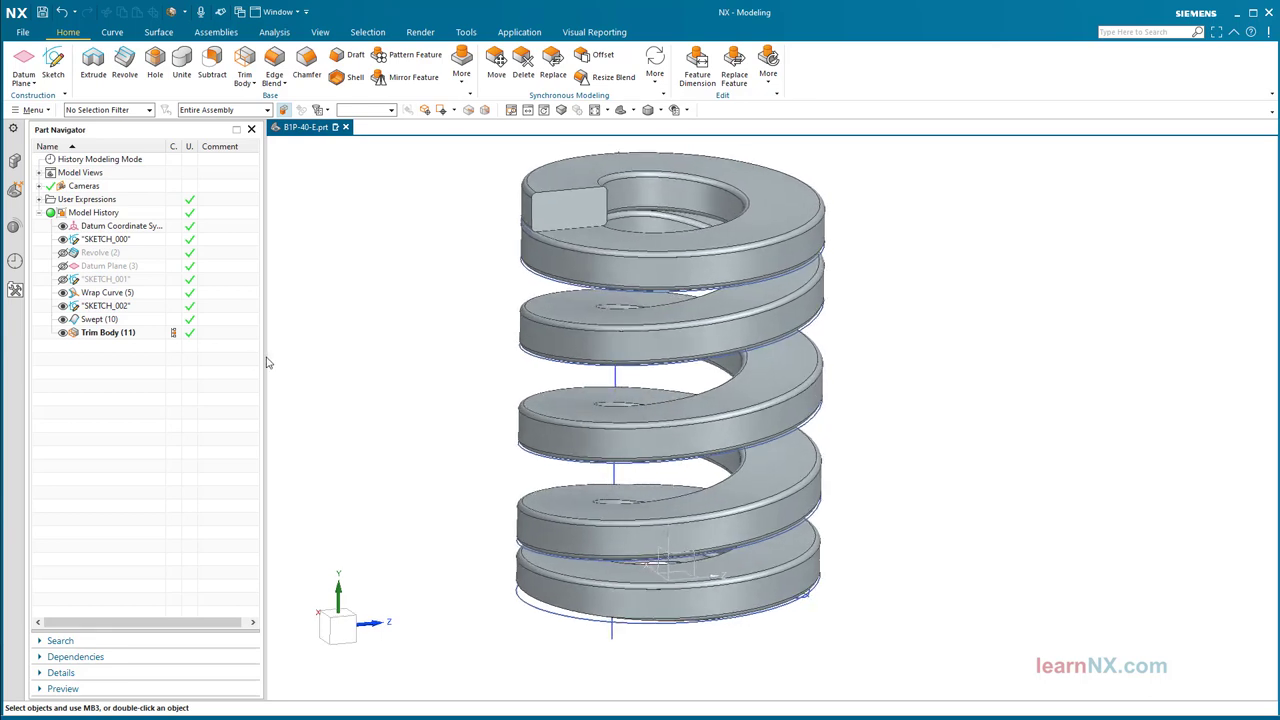
Hide the swept body and define a datum plane parallel to the datum coordinate system's XZ plane through the helix's upper end point.
left_click(63, 319)
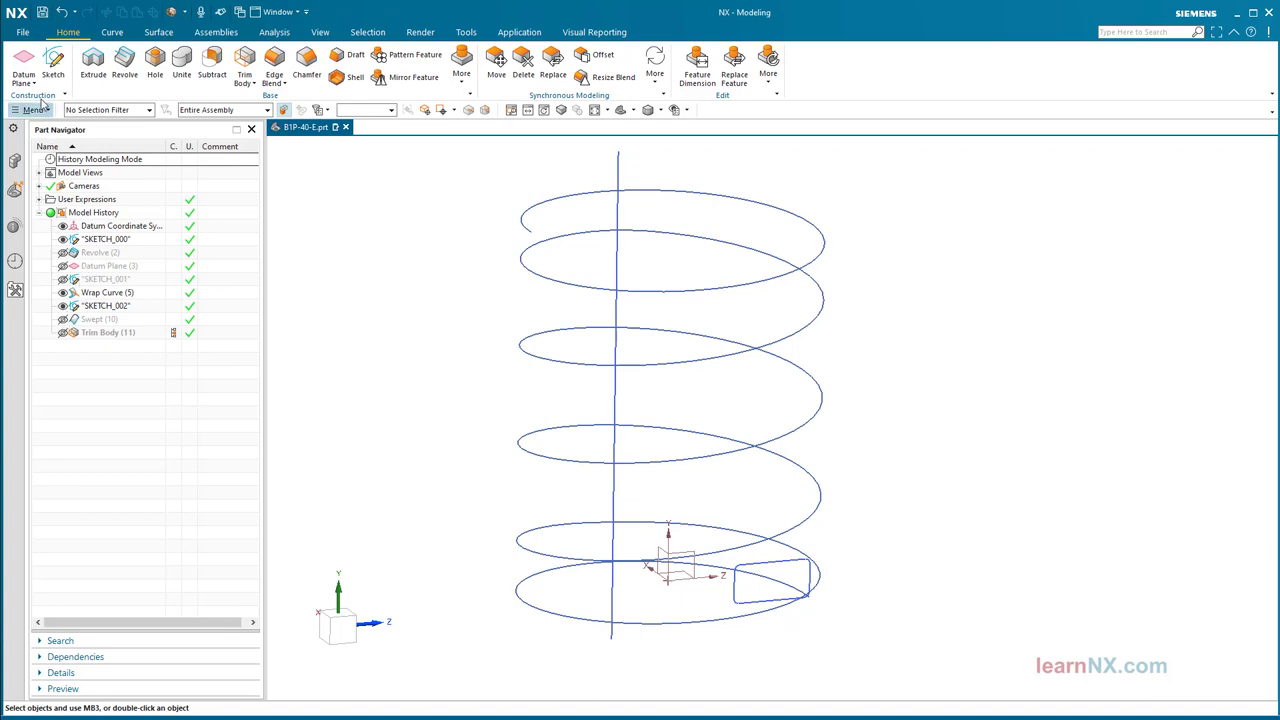
left_click(22, 66)
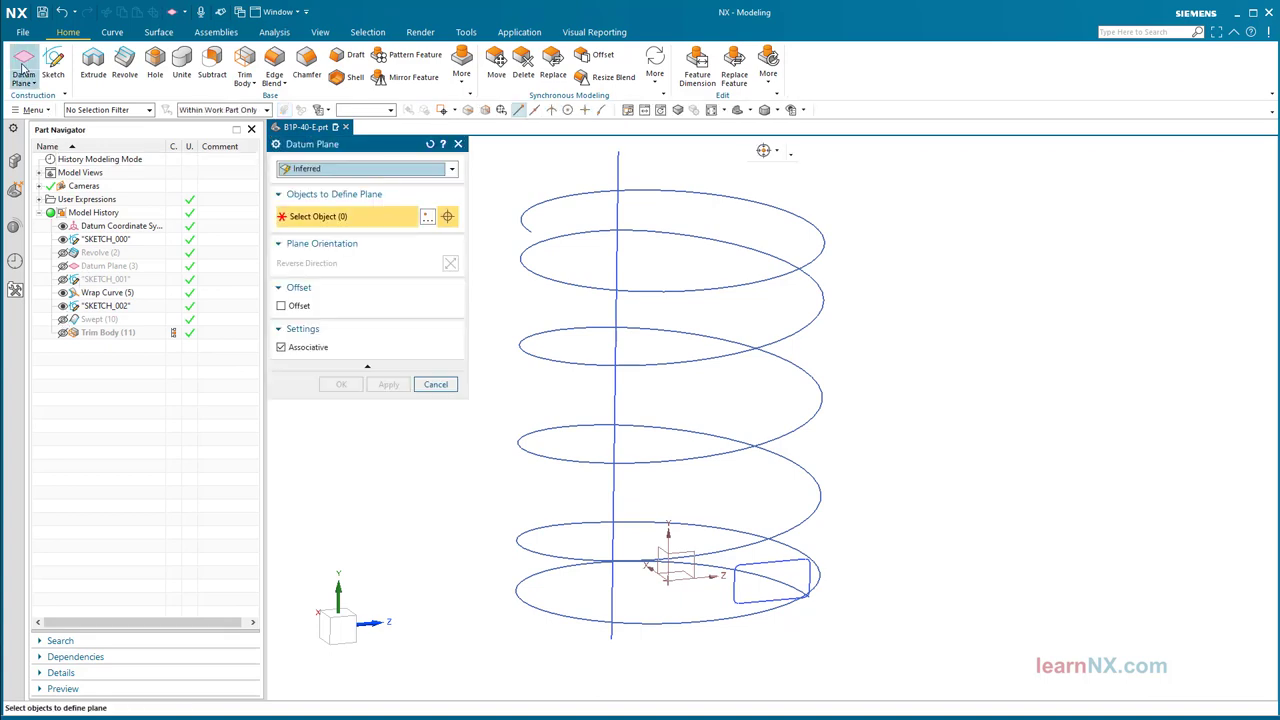
middle_click_drag(668, 435, 686, 611)
left_click(680, 612)
middle_click_drag(557, 634, 618, 317)
left_click(643, 320)
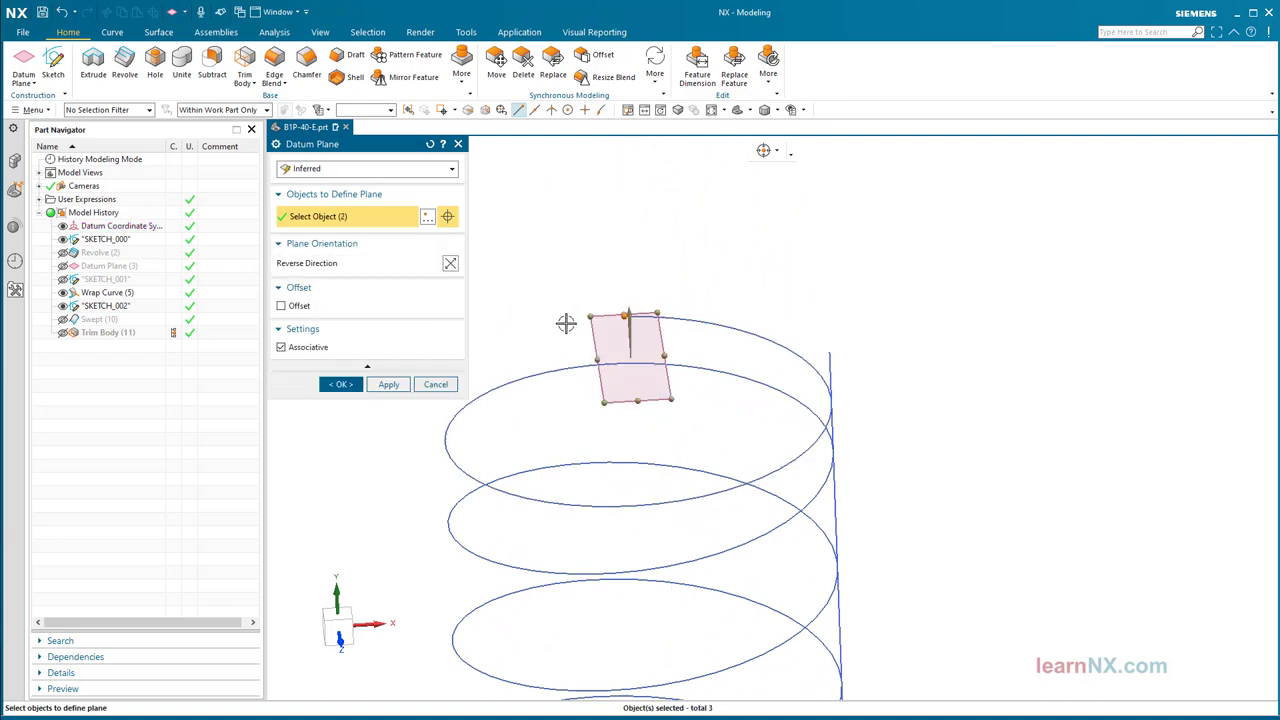
key("F8")
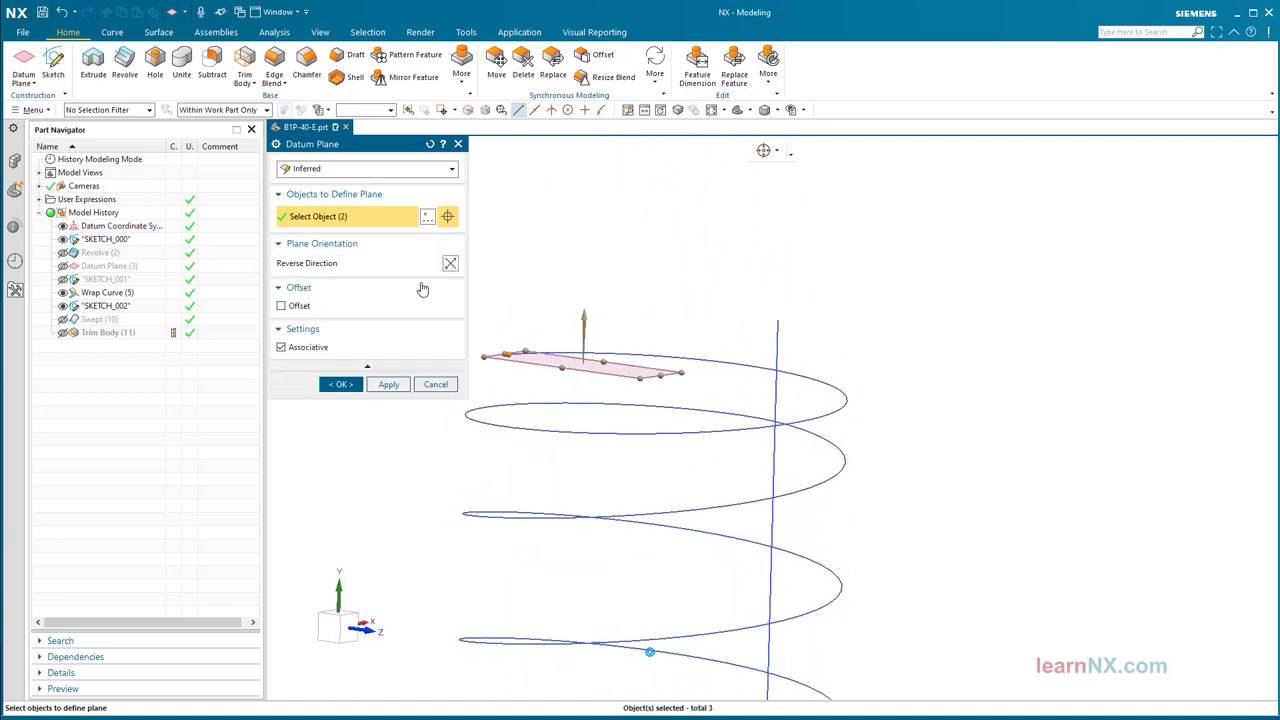
Offset the datum plane upward by 0.25*thickness and create it.
left_click(281, 306)
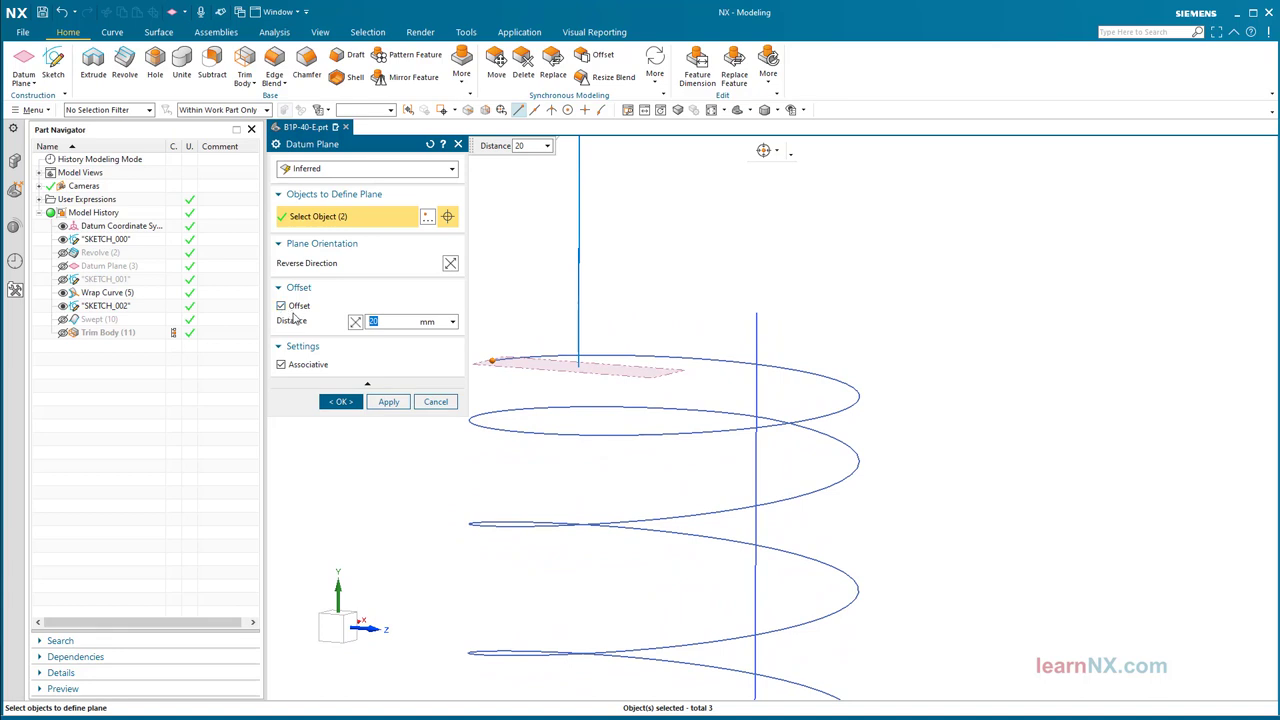
type("0.25\"")
type("th")
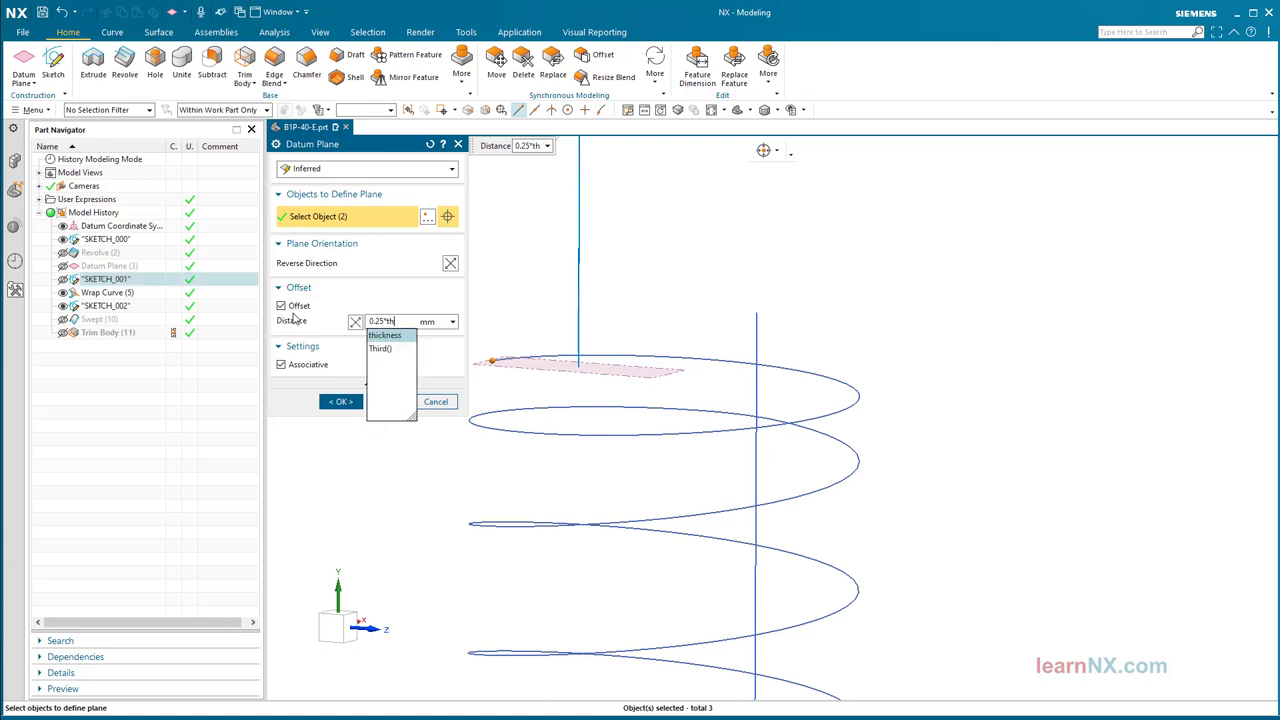
key("Return")
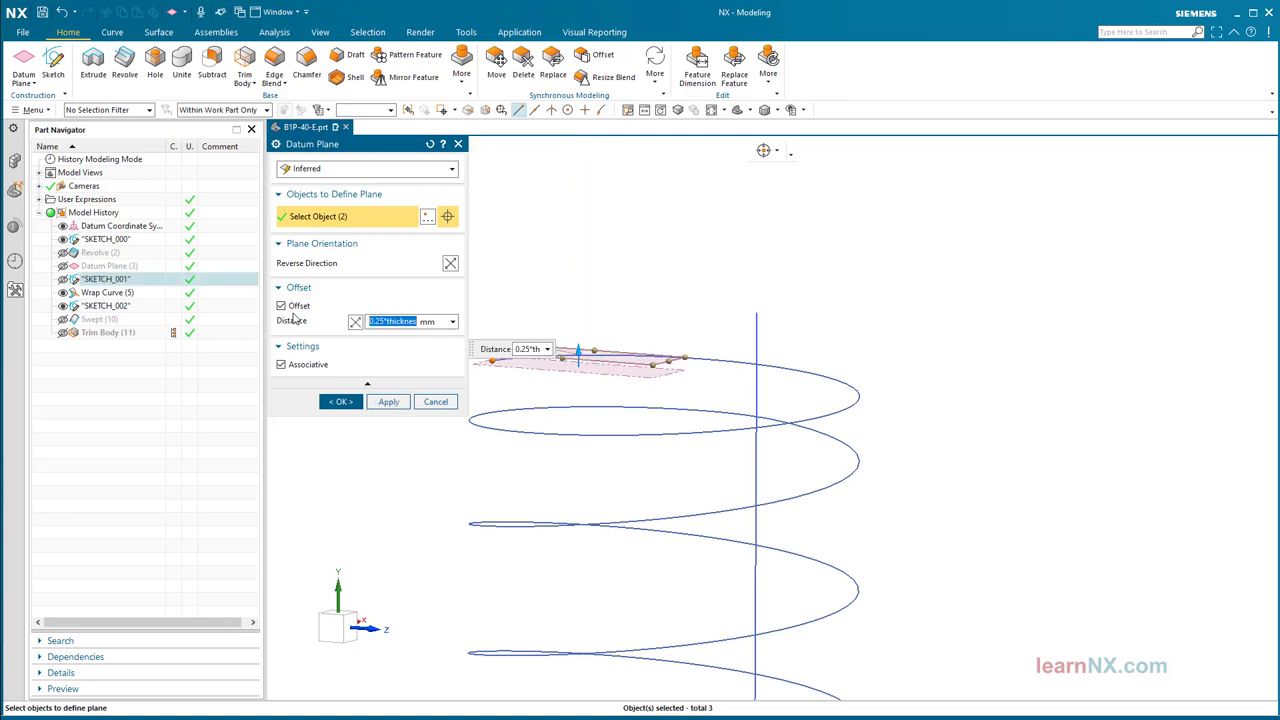
left_click(343, 402)
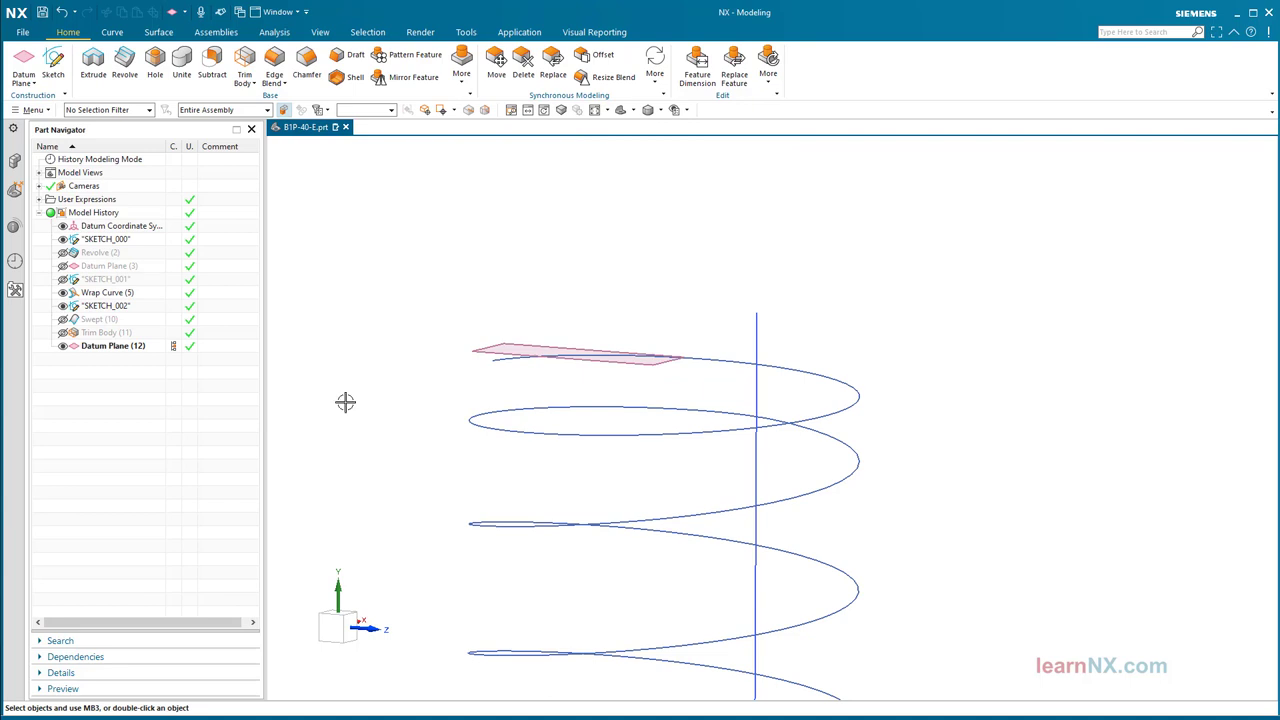
Show the spring body again and trim it with the new offset datum plane, removing the material above the plane.
left_click(63, 319)
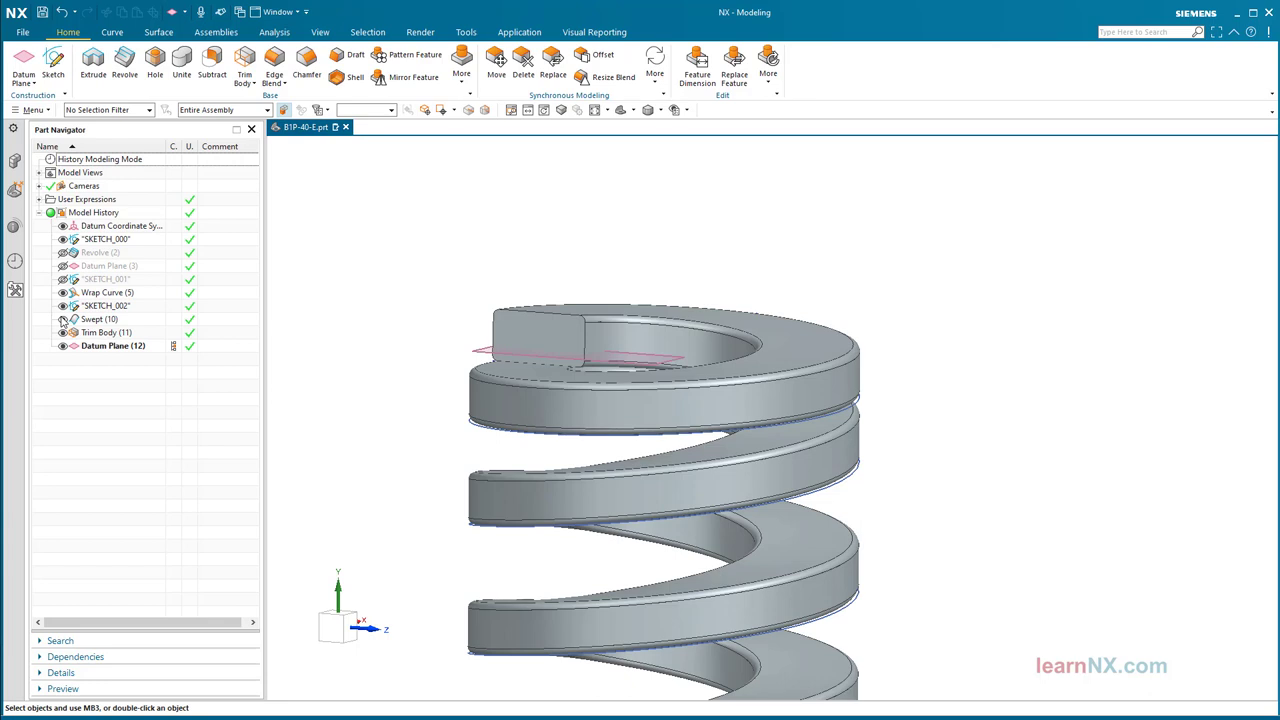
left_click(247, 59)
middle_click_drag(683, 317, 750, 317, "shift")
left_click(750, 316)
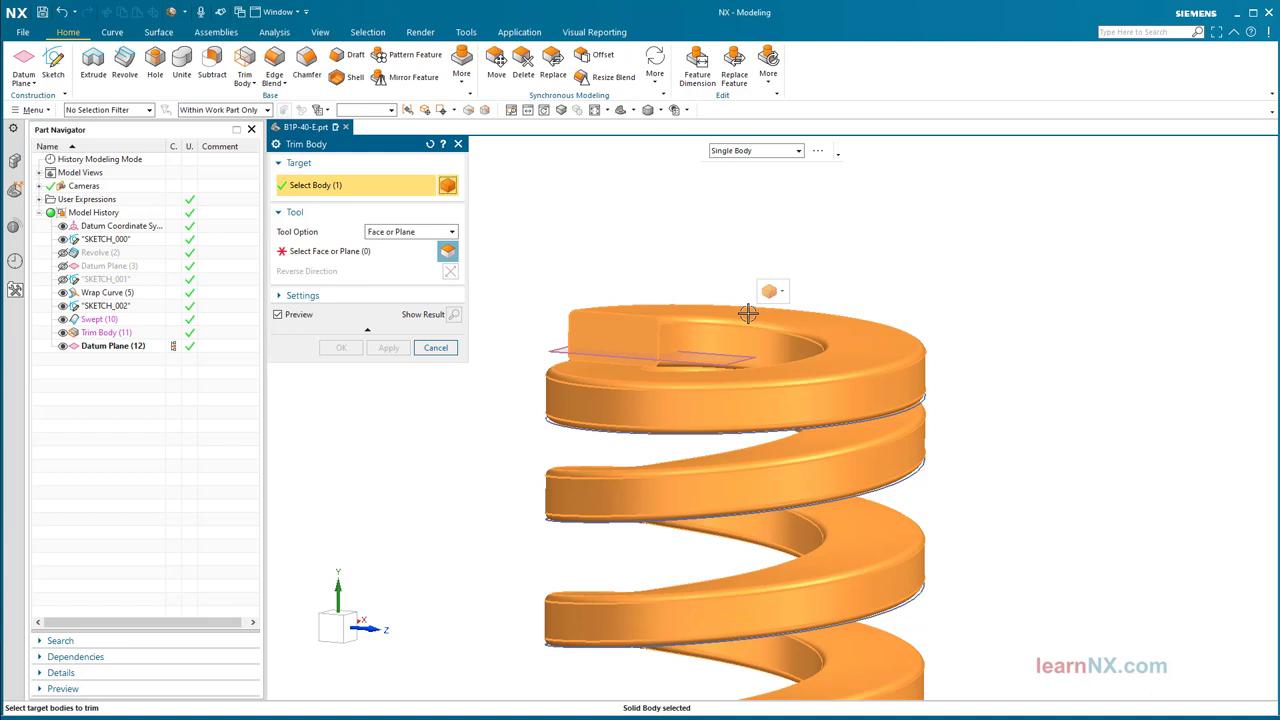
left_click(360, 252)
scroll(517, 337, "up", 2)
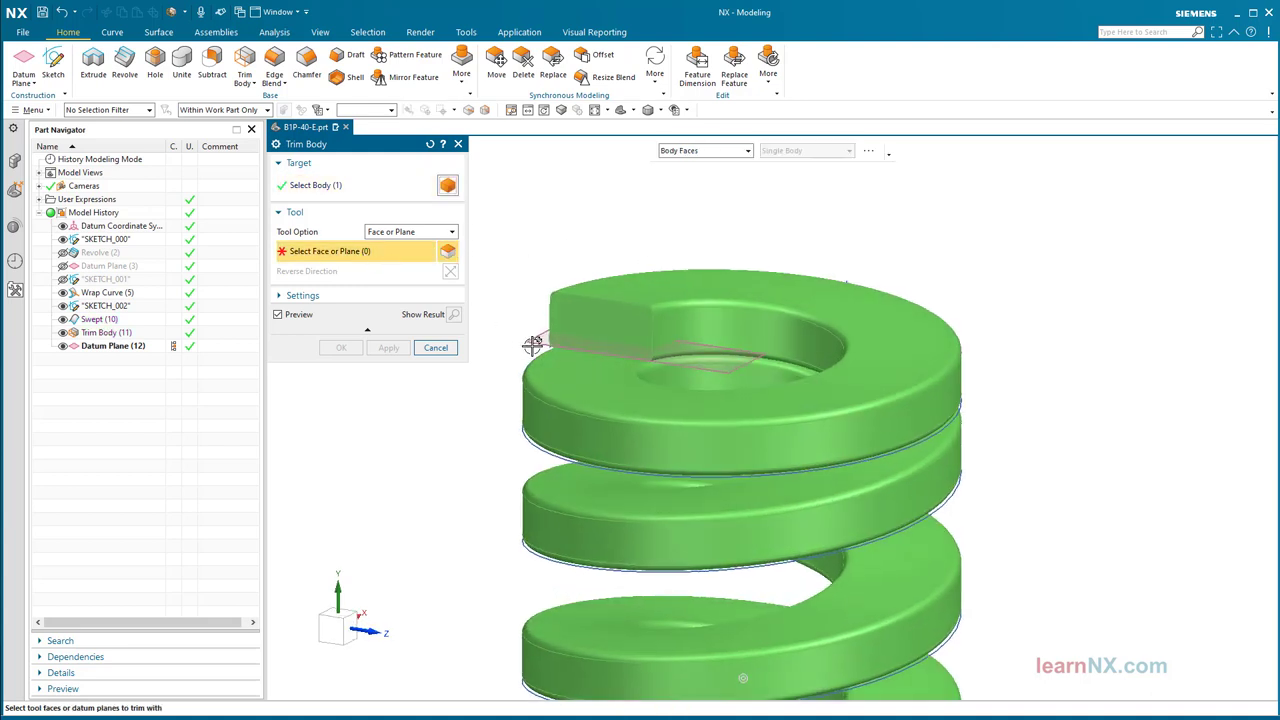
left_click(533, 342)
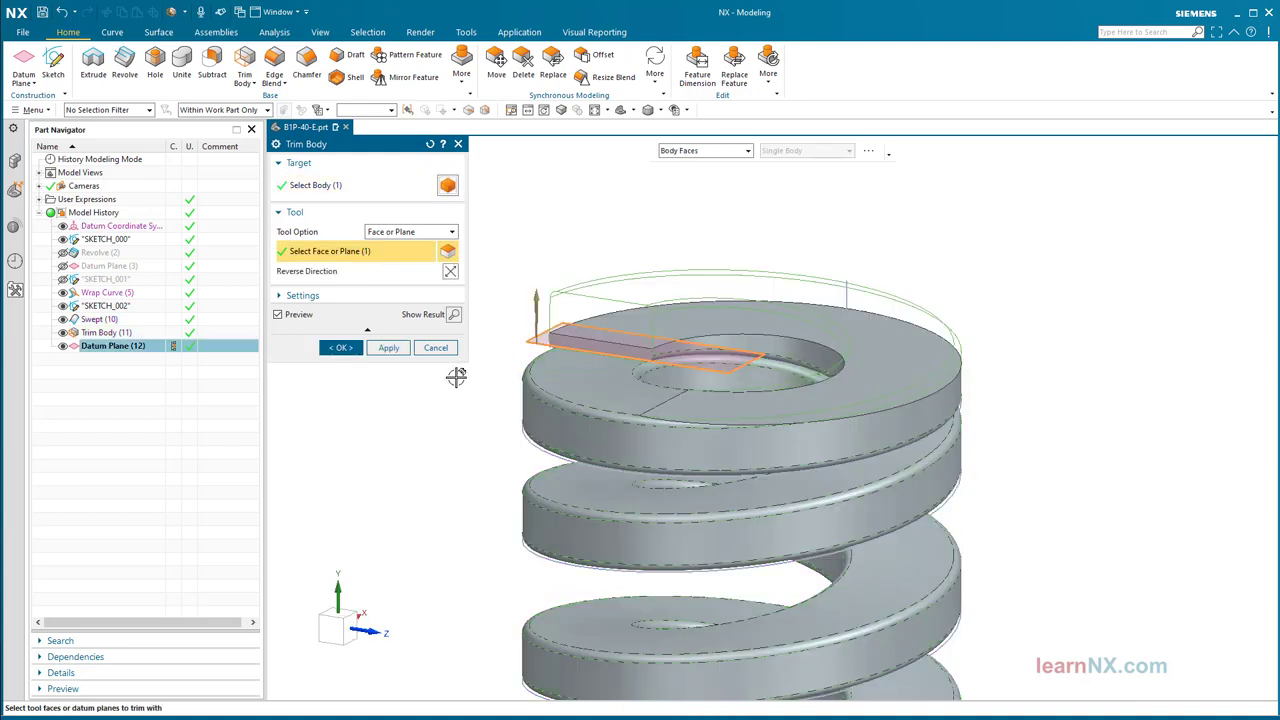
left_click(343, 349)
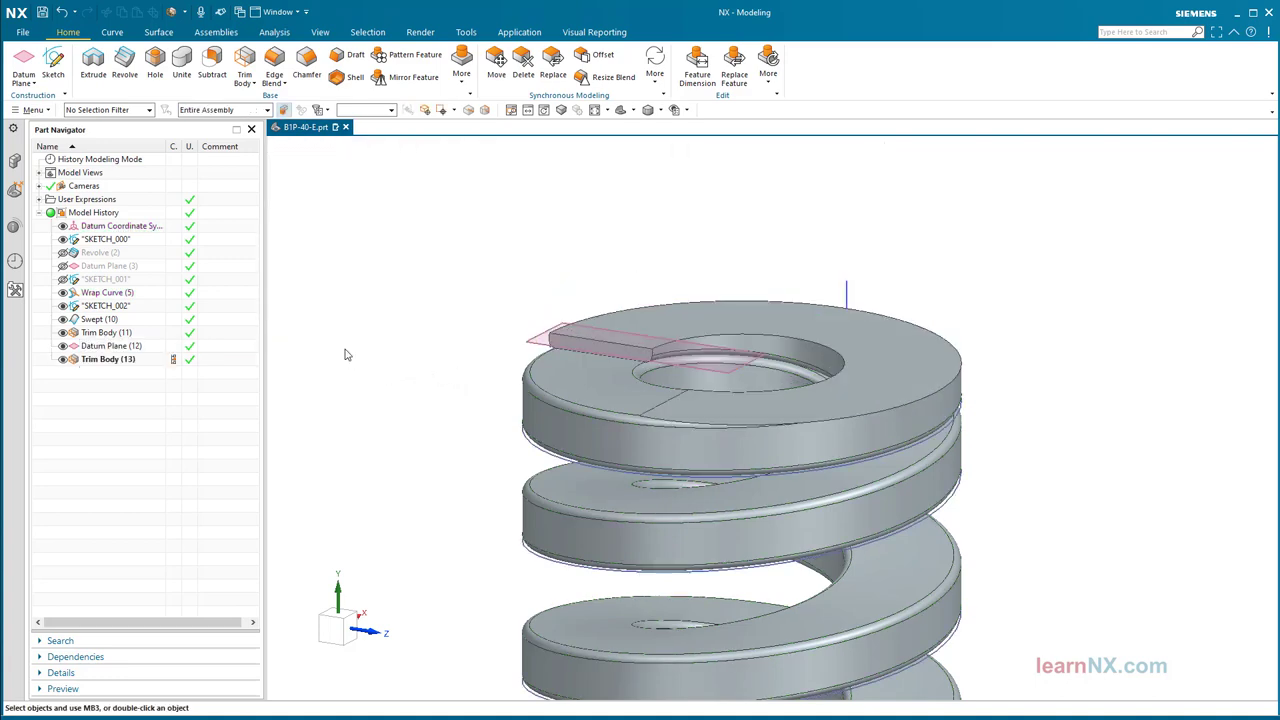
Hide SKETCH_000, the wrap curve, SKETCH_002 and the upper trimming datum plane, keeping the spring body shown.
key("ctrl+f")
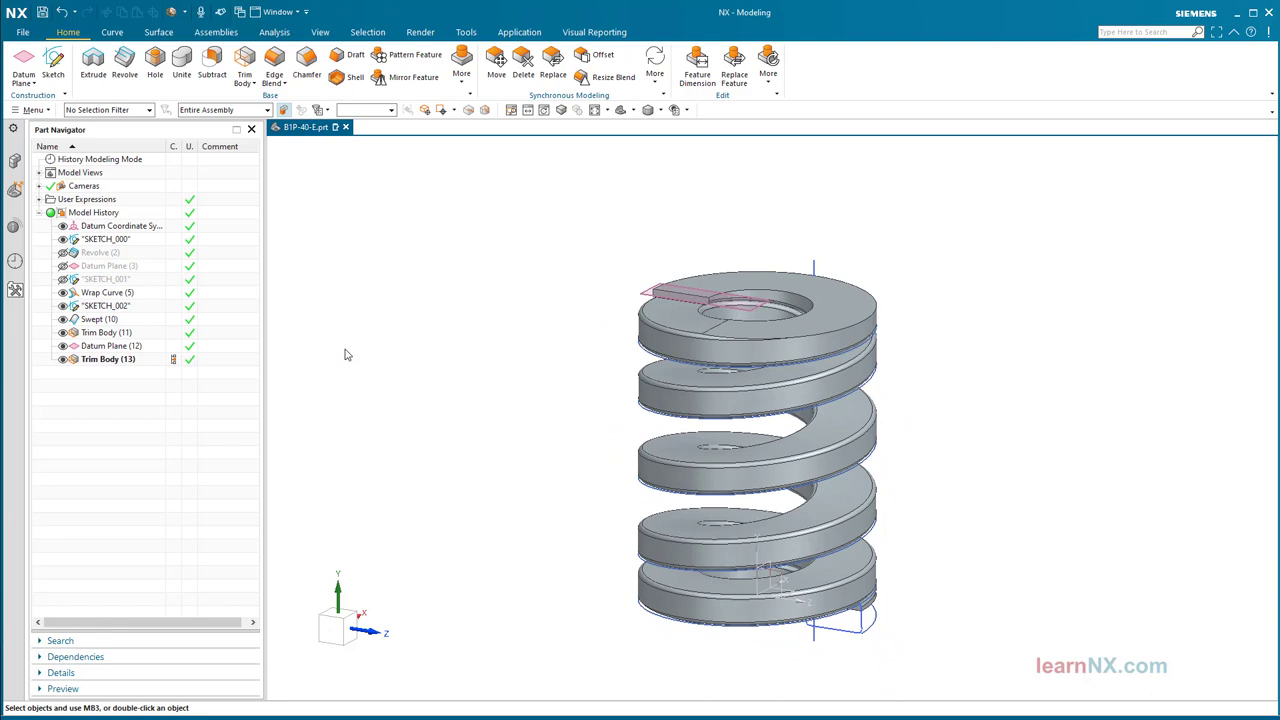
left_click(64, 240)
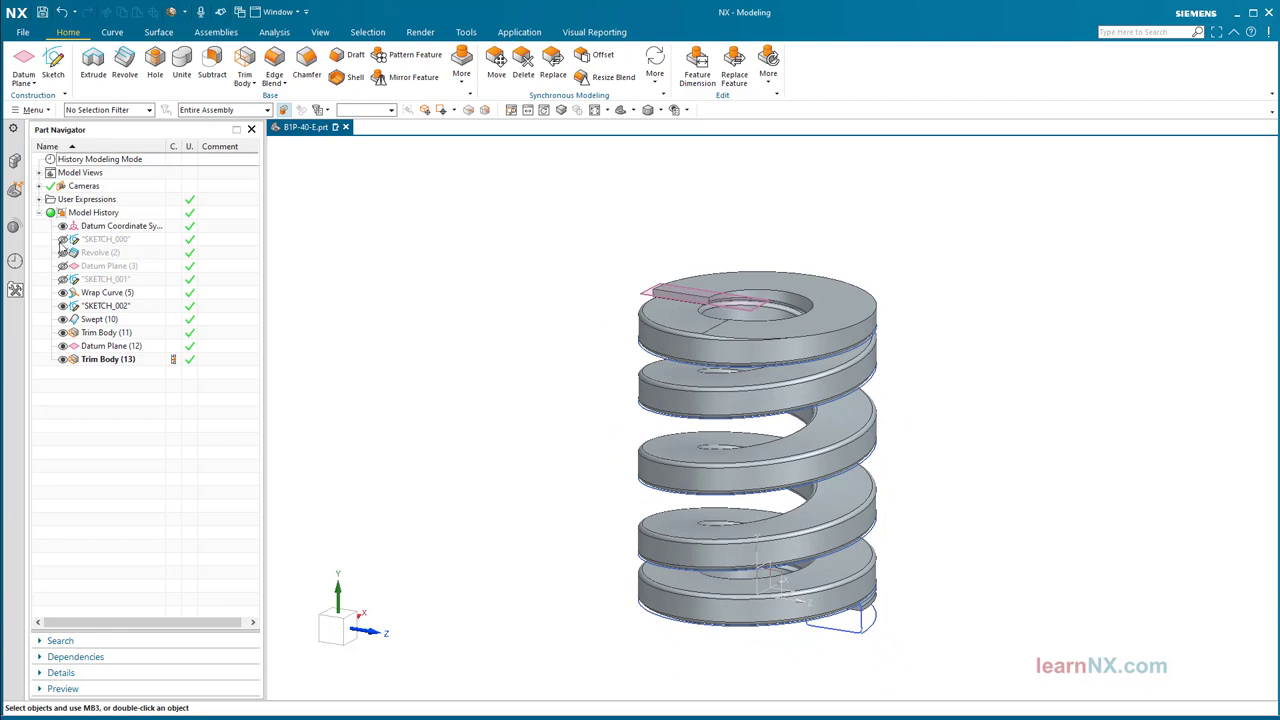
left_click(63, 292)
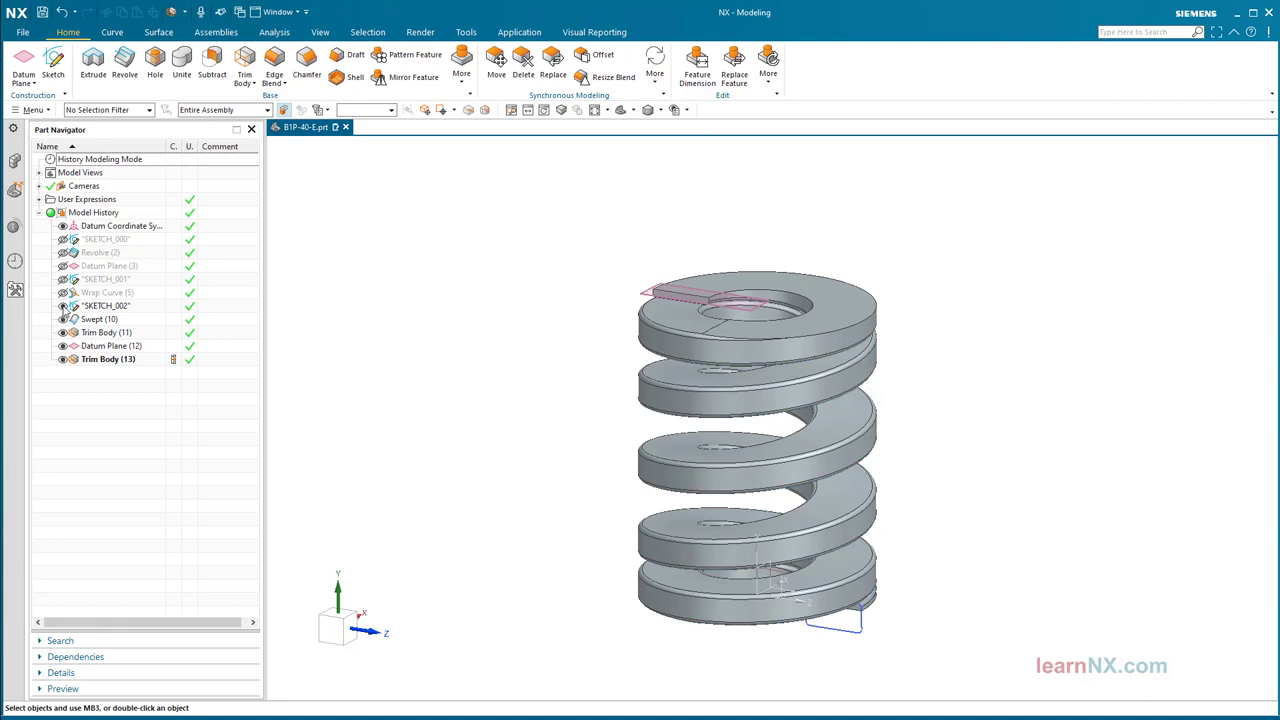
left_click(63, 305)
left_click(63, 345)
left_click(63, 359)
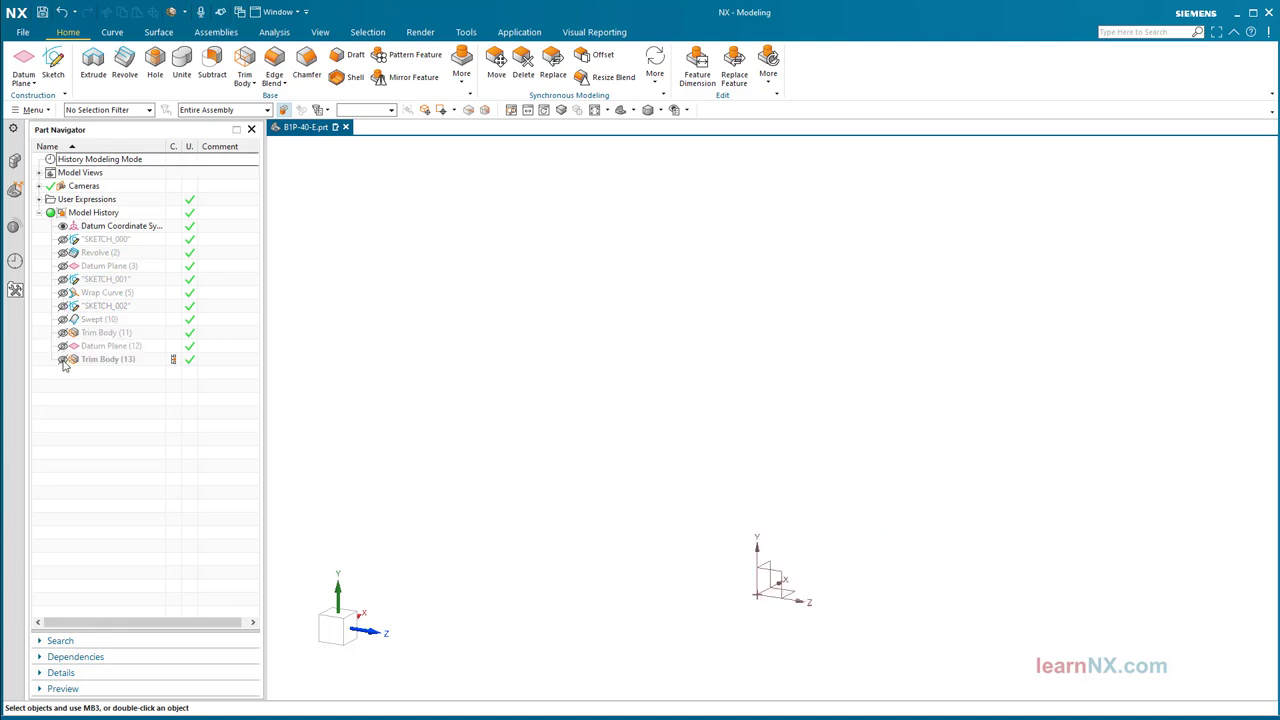
left_click(63, 359)
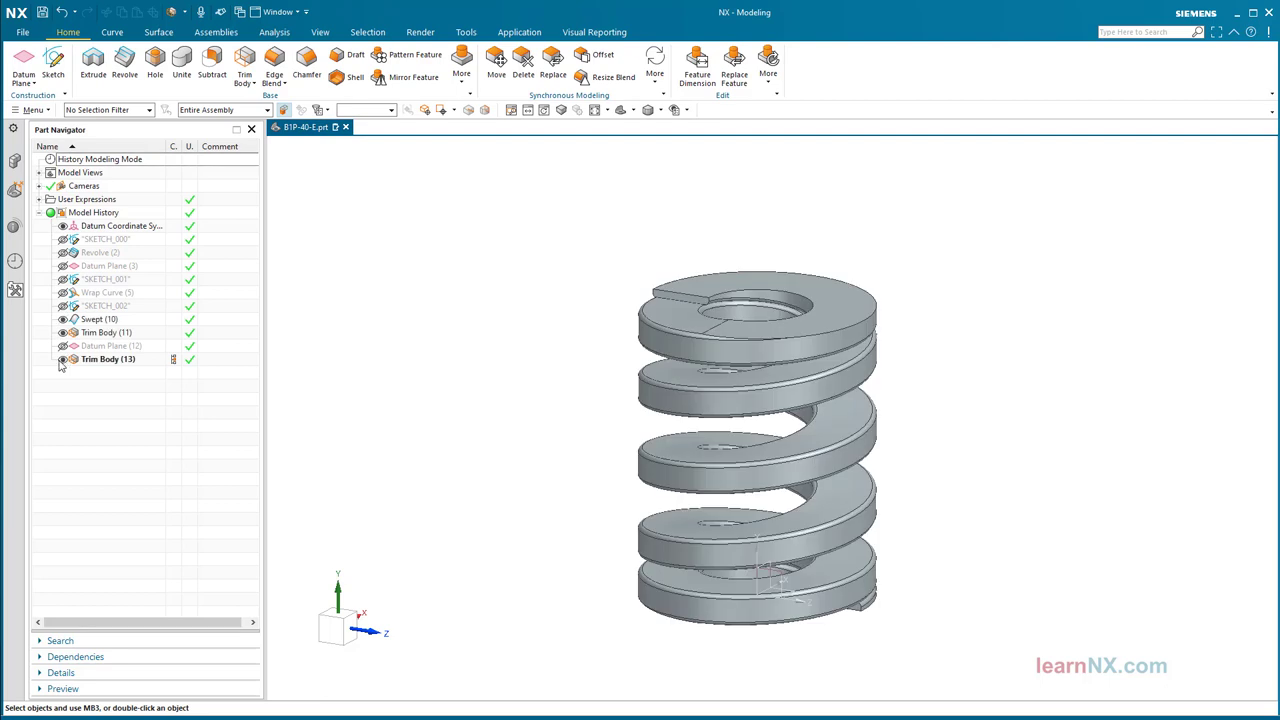
key("ctrl+f")
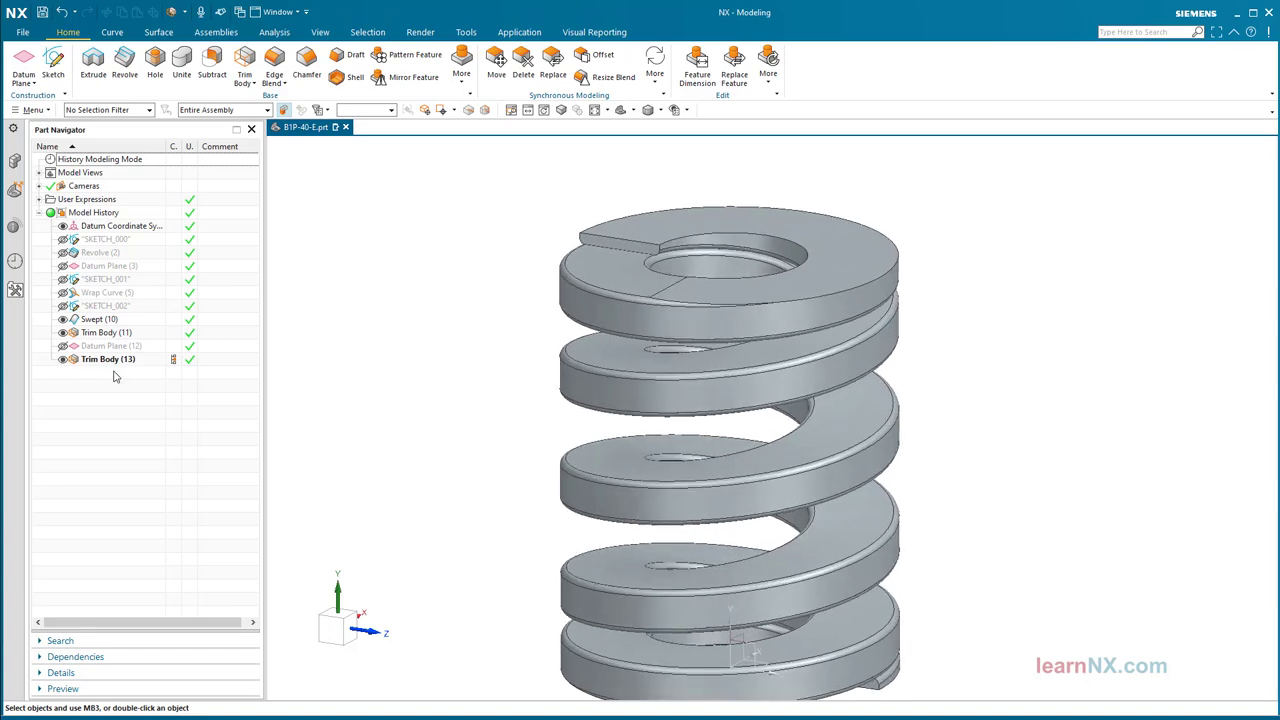
middle_click_drag(443, 323, 444, 323)
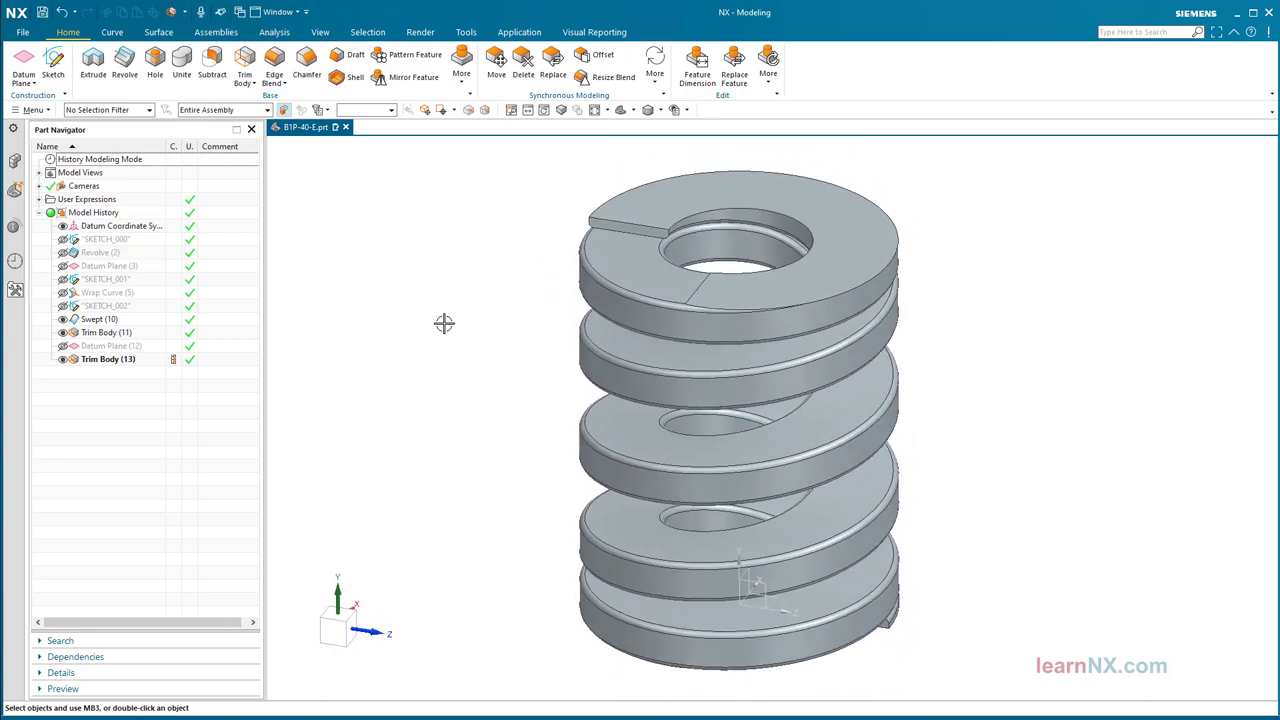